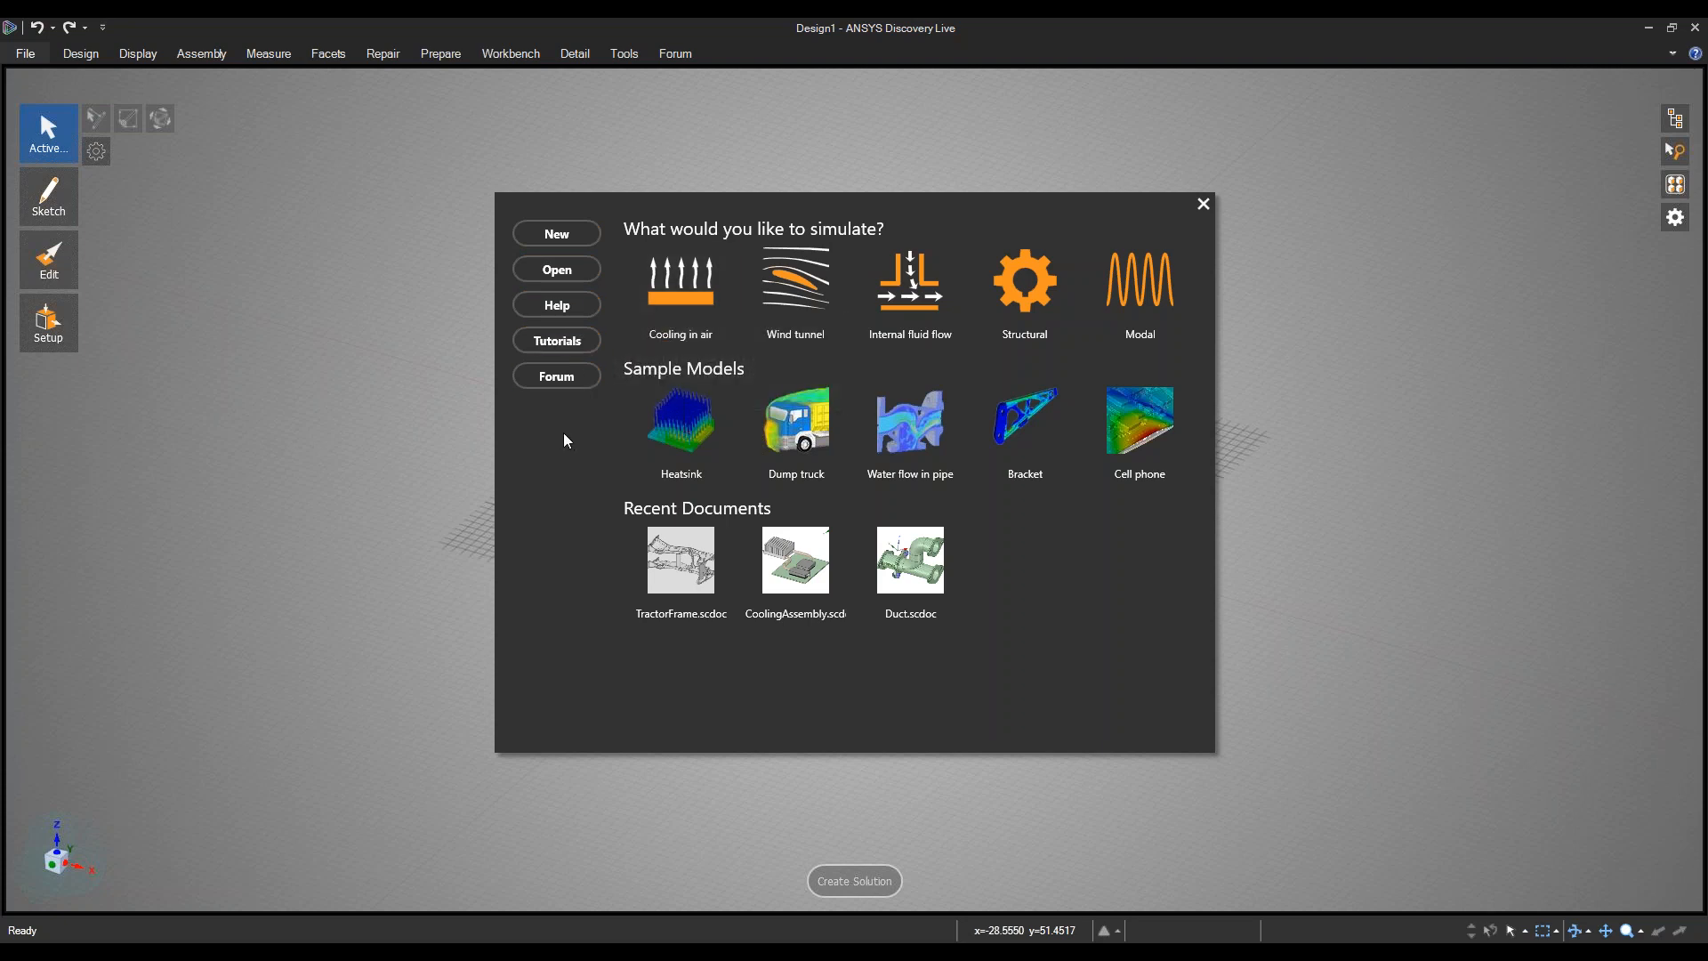
# Start a Structural simulation and open the bracket model from the Bracket Structural folder in Downloads.
pyautogui.click(1021, 270)
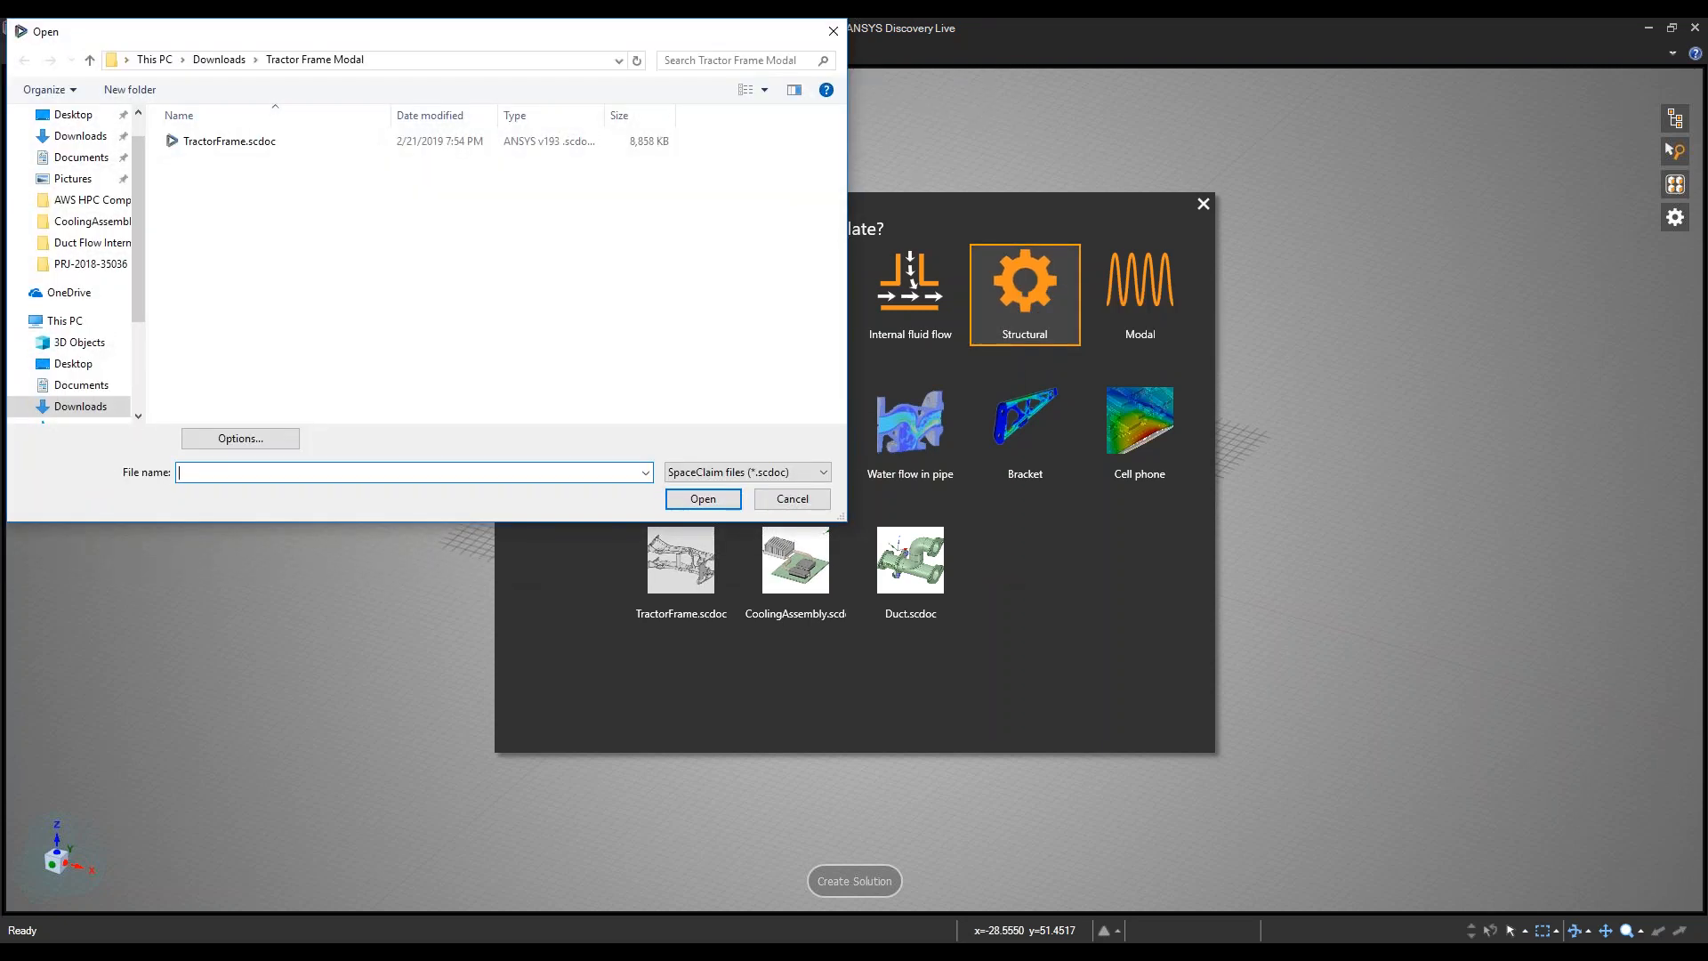
pyautogui.click(213, 60)
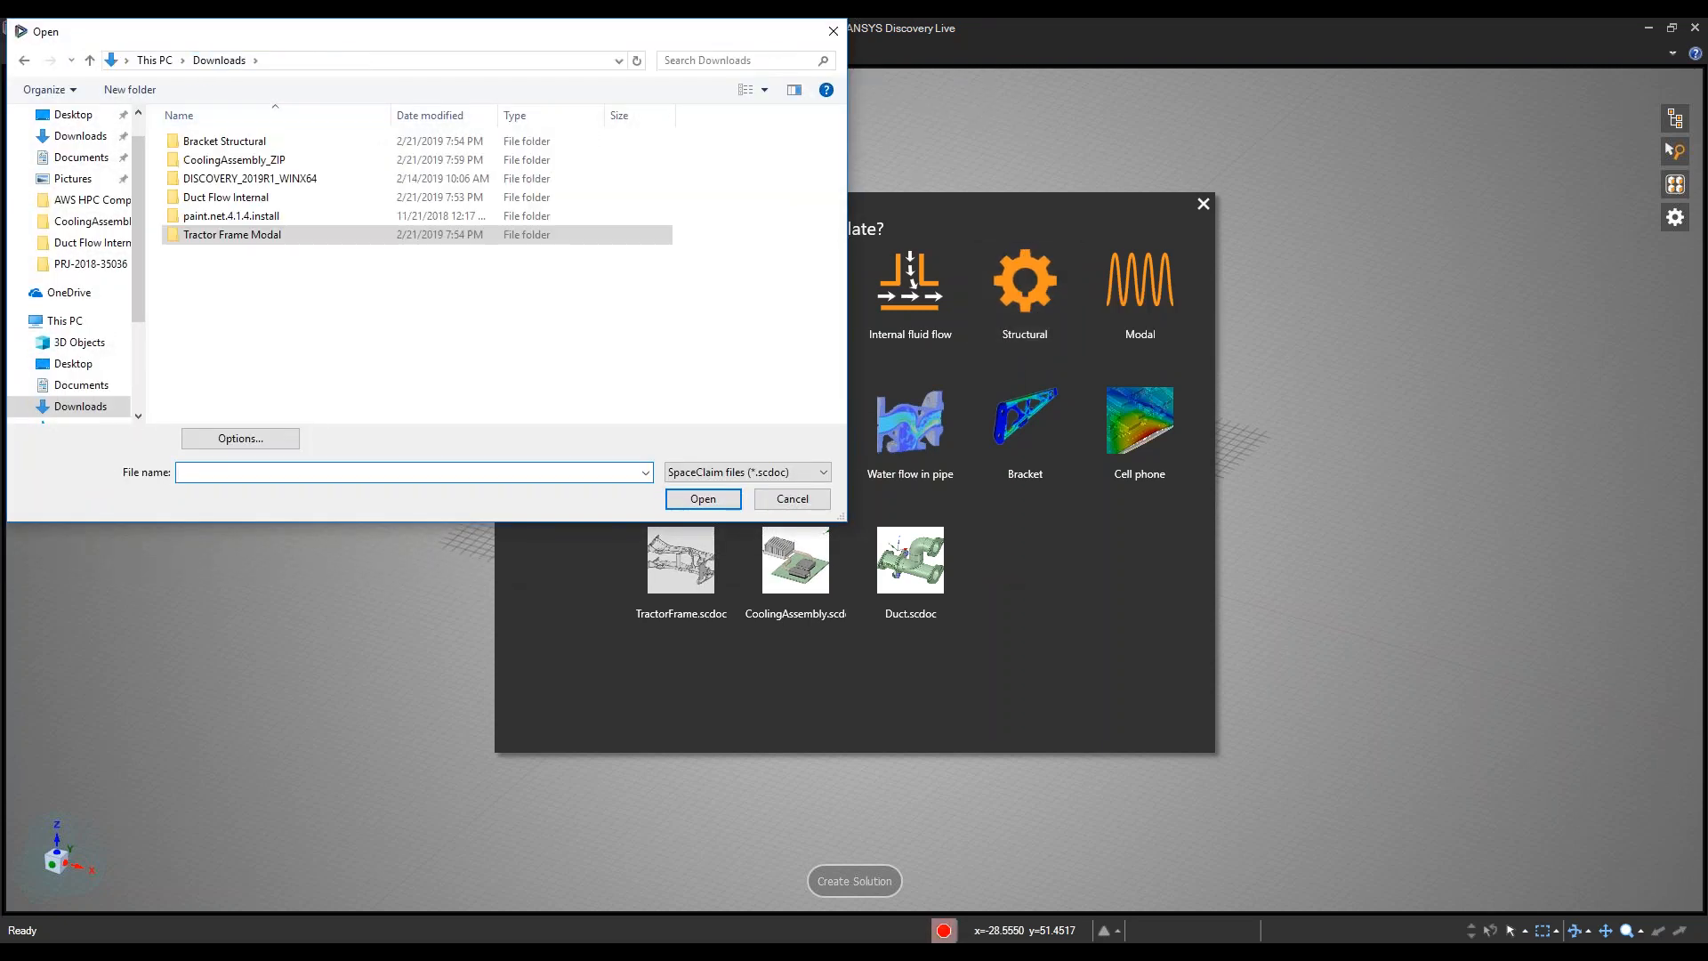
pyautogui.doubleClick(222, 142)
pyautogui.doubleClick(269, 141)
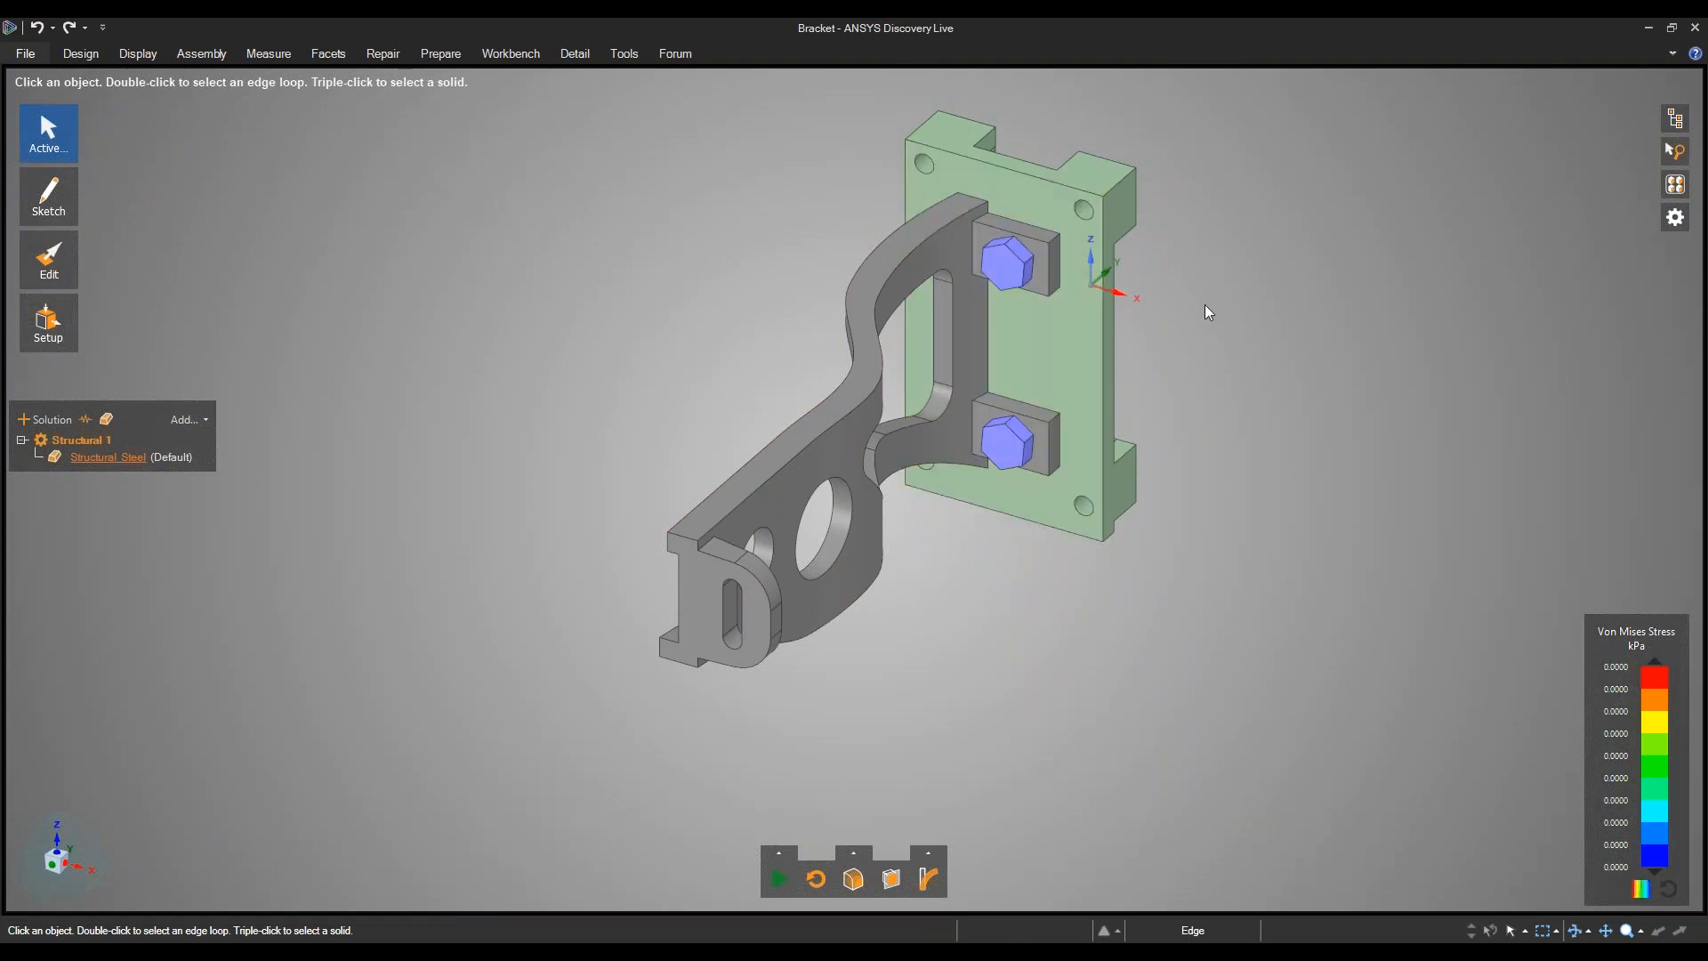
# Apply a fixed support to the four corner pad faces on the back of the mounting plate.
pyautogui.moveTo(1205, 325)
pyautogui.mouseDown(button='middle')
pyautogui.moveTo(1156, 242)
pyautogui.moveTo(1059, 213)
pyautogui.moveTo(812, 217)
pyautogui.moveTo(691, 286)
pyautogui.moveTo(618, 299)
pyautogui.moveTo(904, 275)
pyautogui.moveTo(845, 259)
pyautogui.moveTo(606, 295)
pyautogui.moveTo(877, 279)
pyautogui.moveTo(967, 291)
pyautogui.moveTo(1006, 270)
pyautogui.moveTo(1067, 320)
pyautogui.moveTo(983, 373)
pyautogui.moveTo(926, 339)
pyautogui.moveTo(1026, 374)
pyautogui.moveTo(1010, 303)
pyautogui.moveTo(984, 404)
pyautogui.moveTo(973, 344)
pyautogui.moveTo(637, 263)
pyautogui.moveTo(552, 285)
pyautogui.moveTo(907, 312)
pyautogui.moveTo(922, 339)
pyautogui.moveTo(899, 340)
pyautogui.mouseUp(button='middle')
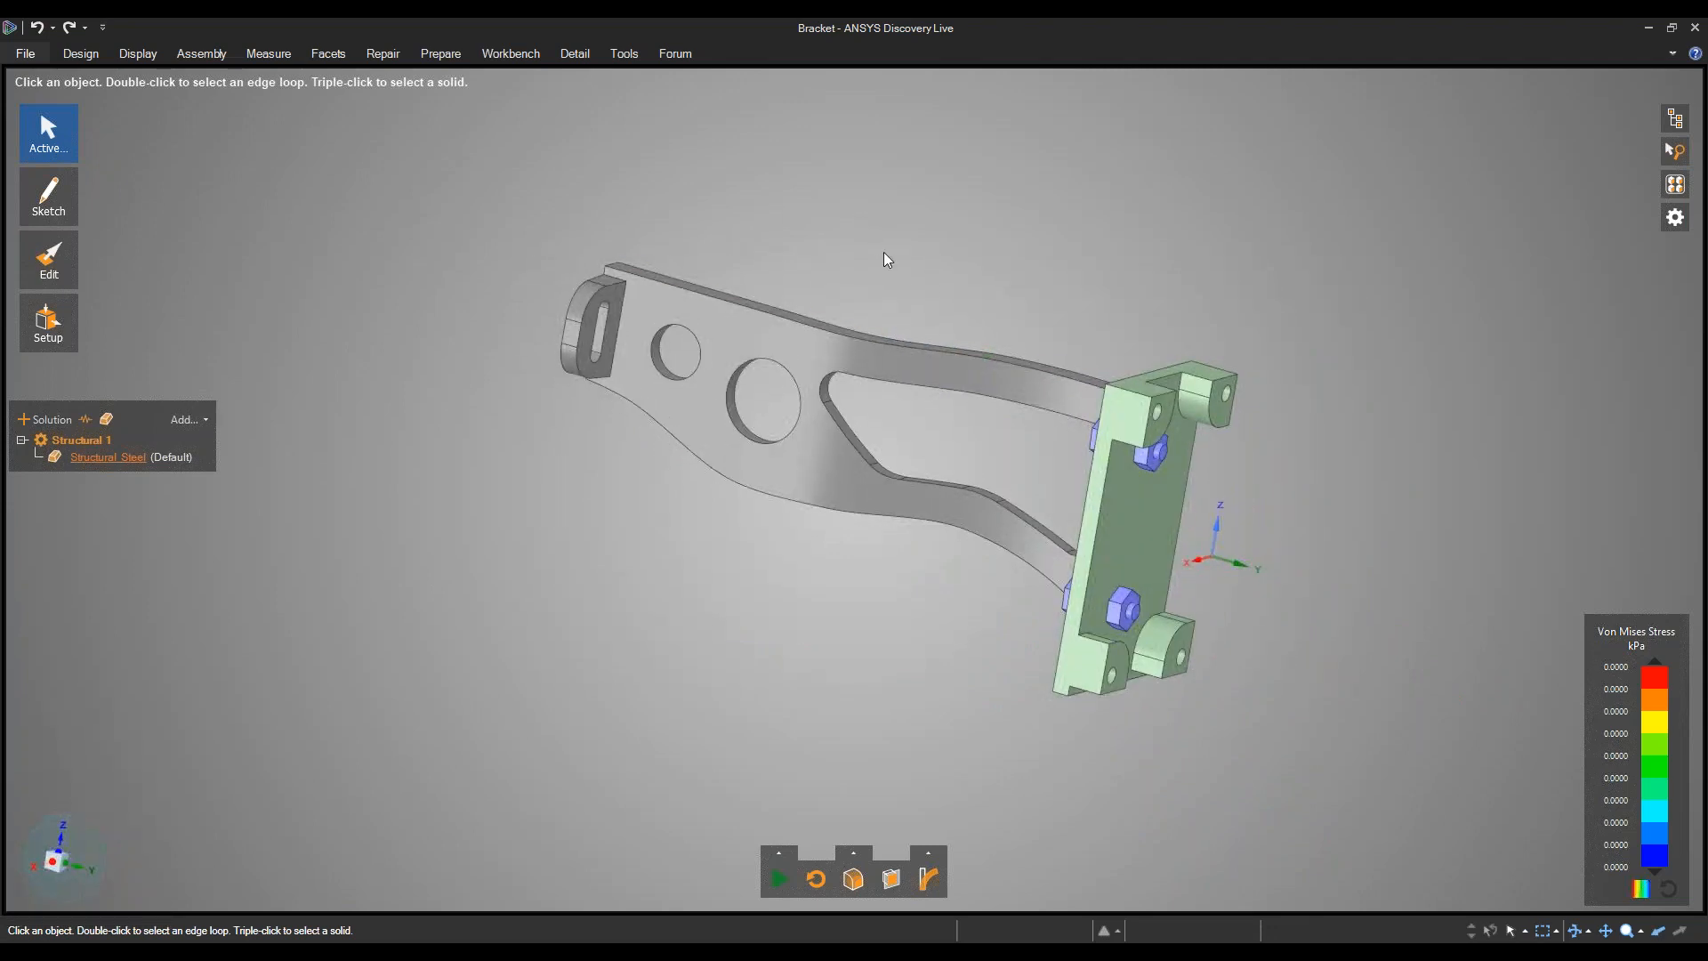
pyautogui.moveTo(950, 228)
pyautogui.mouseDown(button='middle')
pyautogui.moveTo(1029, 198)
pyautogui.moveTo(1132, 206)
pyautogui.moveTo(1133, 232)
pyautogui.moveTo(1080, 237)
pyautogui.moveTo(1109, 248)
pyautogui.moveTo(866, 205)
pyautogui.moveTo(861, 169)
pyautogui.mouseUp(button='middle')
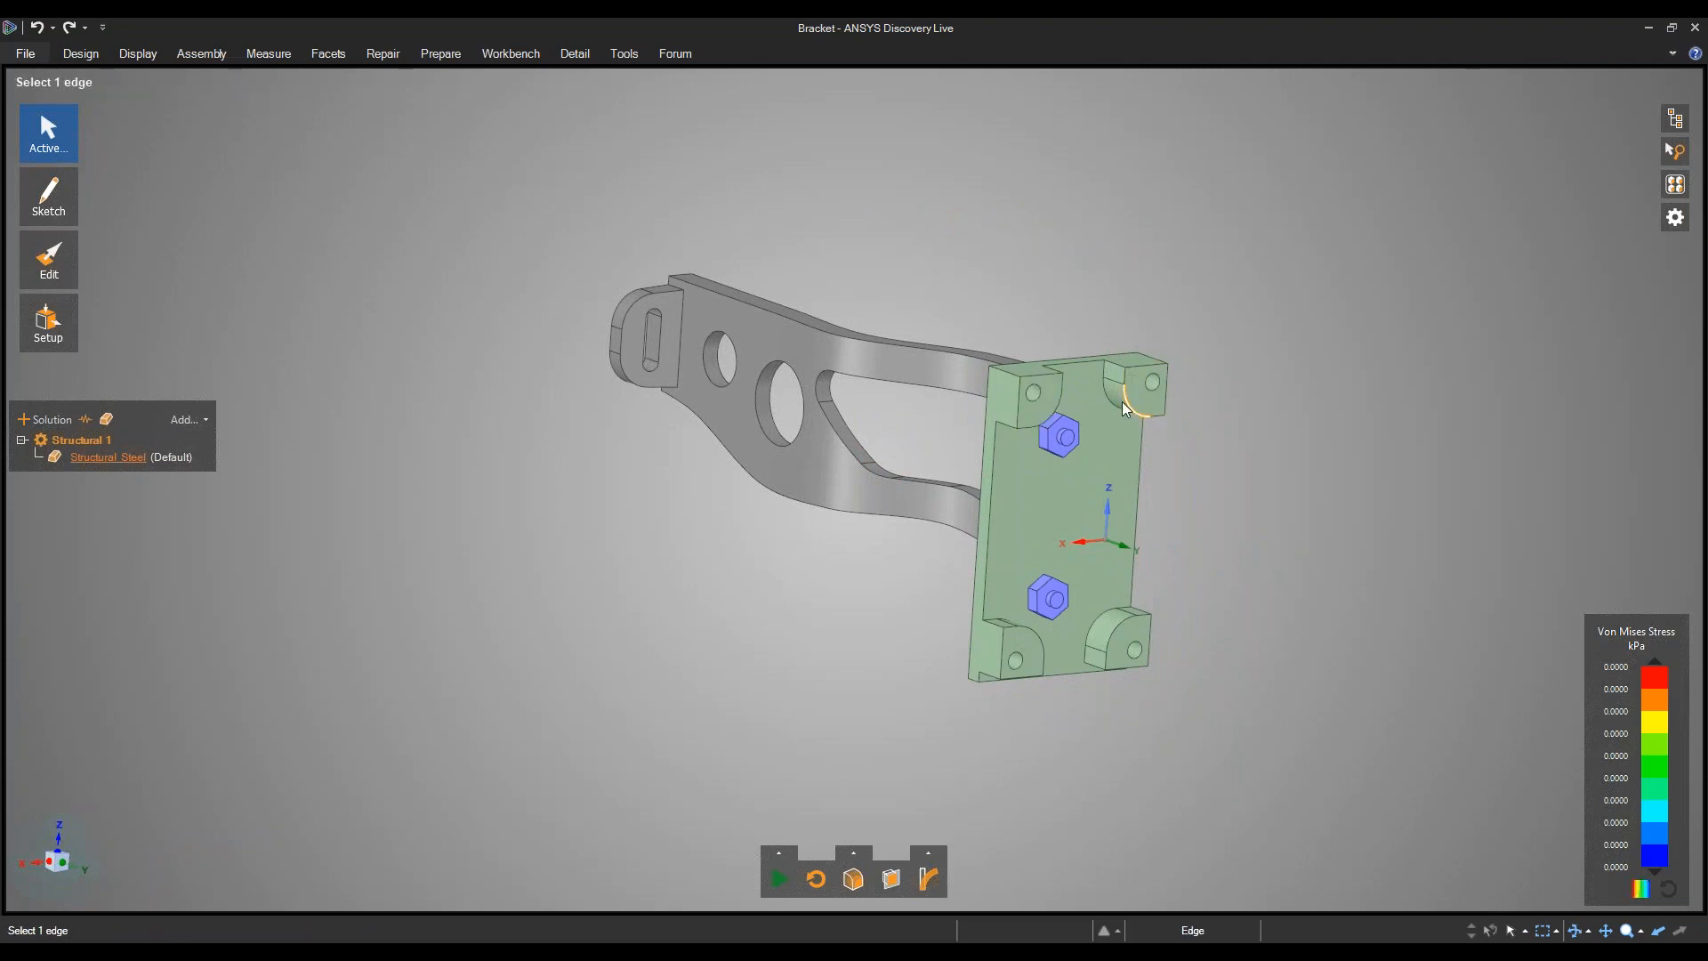
pyautogui.click(1145, 403)
pyautogui.keyDown('ctrl'); pyautogui.click(1045, 418); pyautogui.keyUp('ctrl')
pyautogui.keyDown('ctrl'); pyautogui.click(1034, 659); pyautogui.keyUp('ctrl')
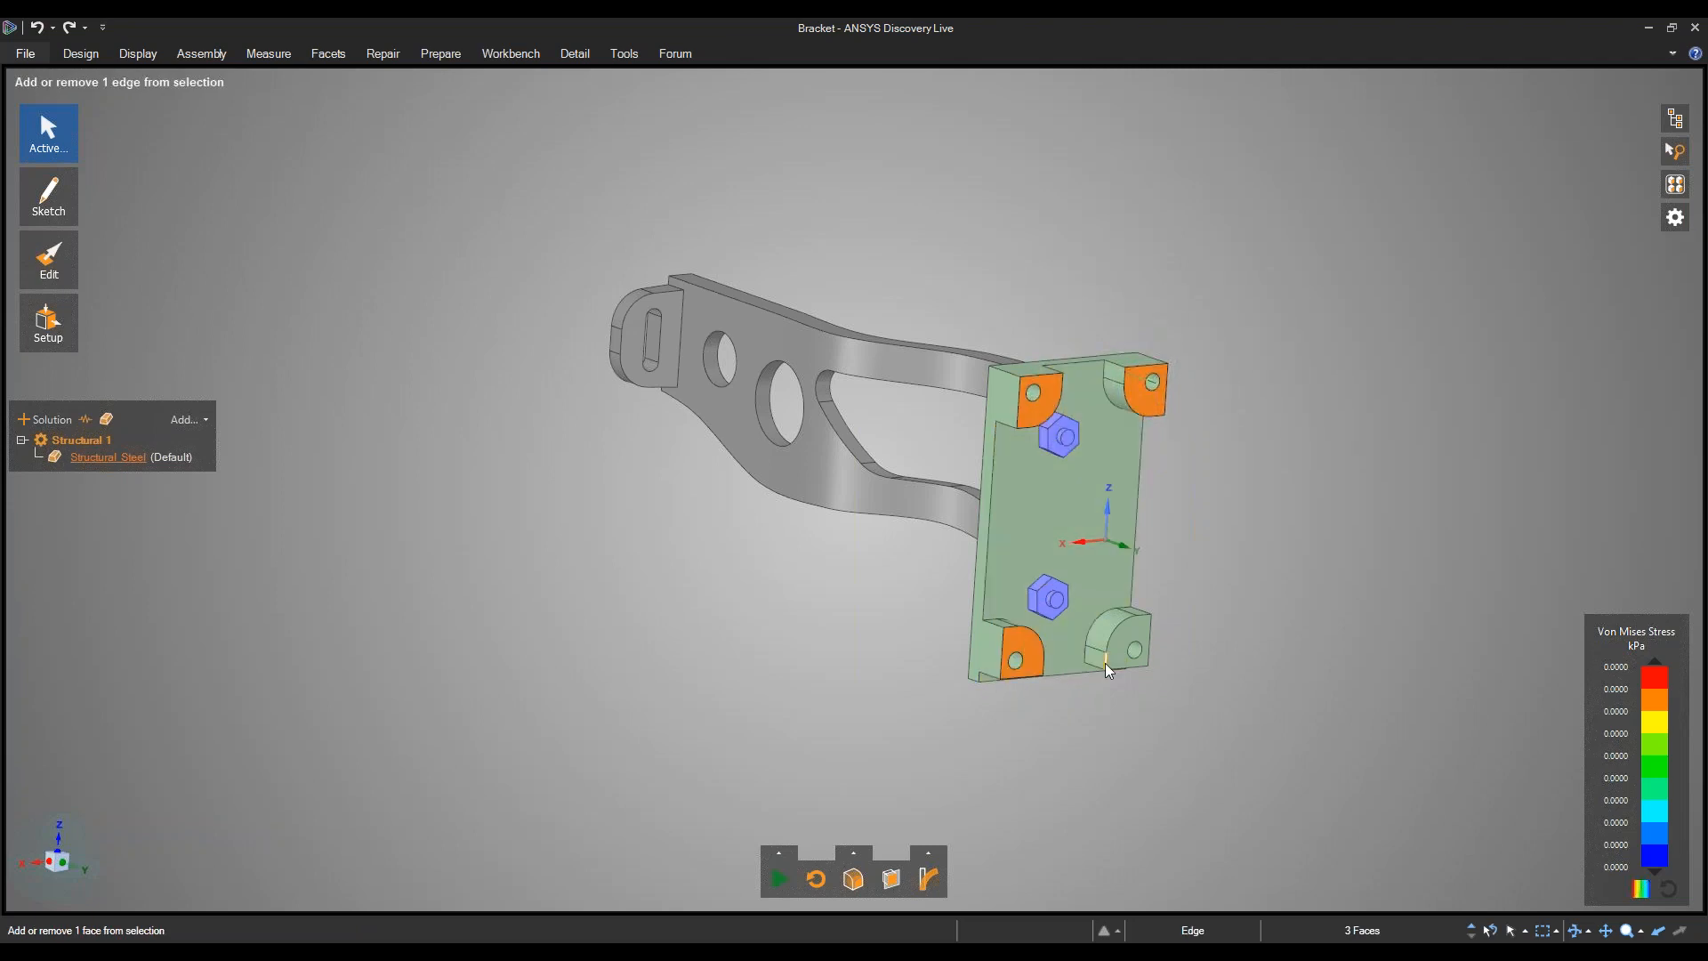
pyautogui.keyDown('ctrl'); pyautogui.click(1113, 659); pyautogui.keyUp('ctrl')
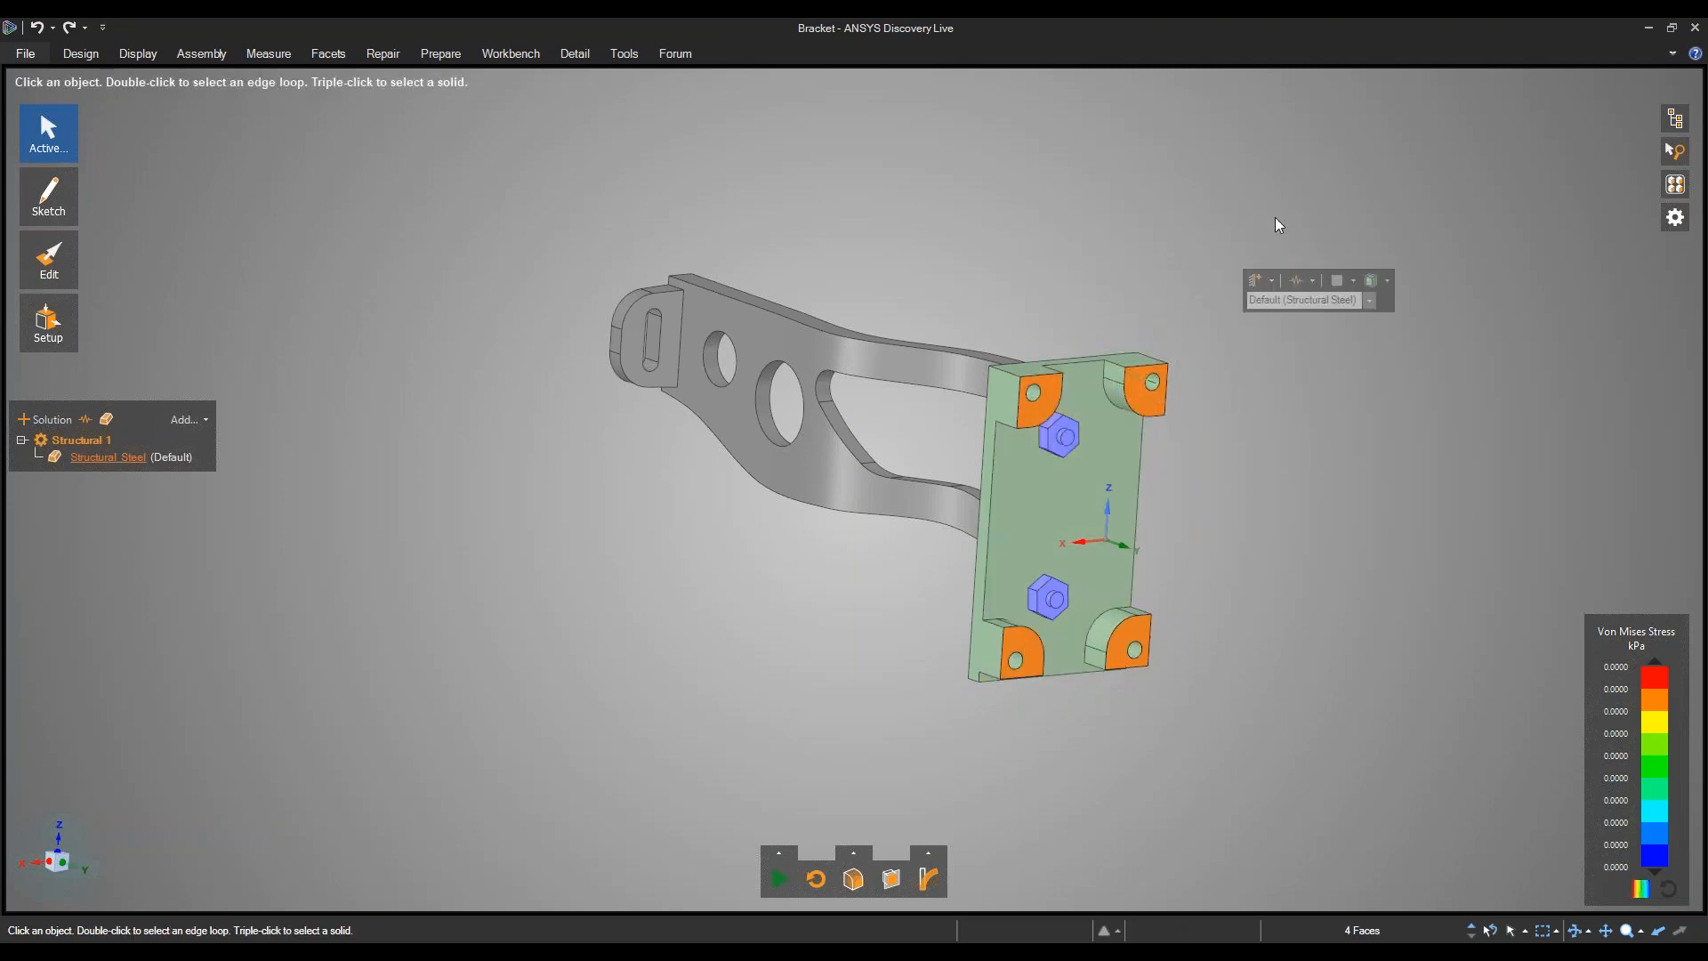
pyautogui.click(1271, 281)
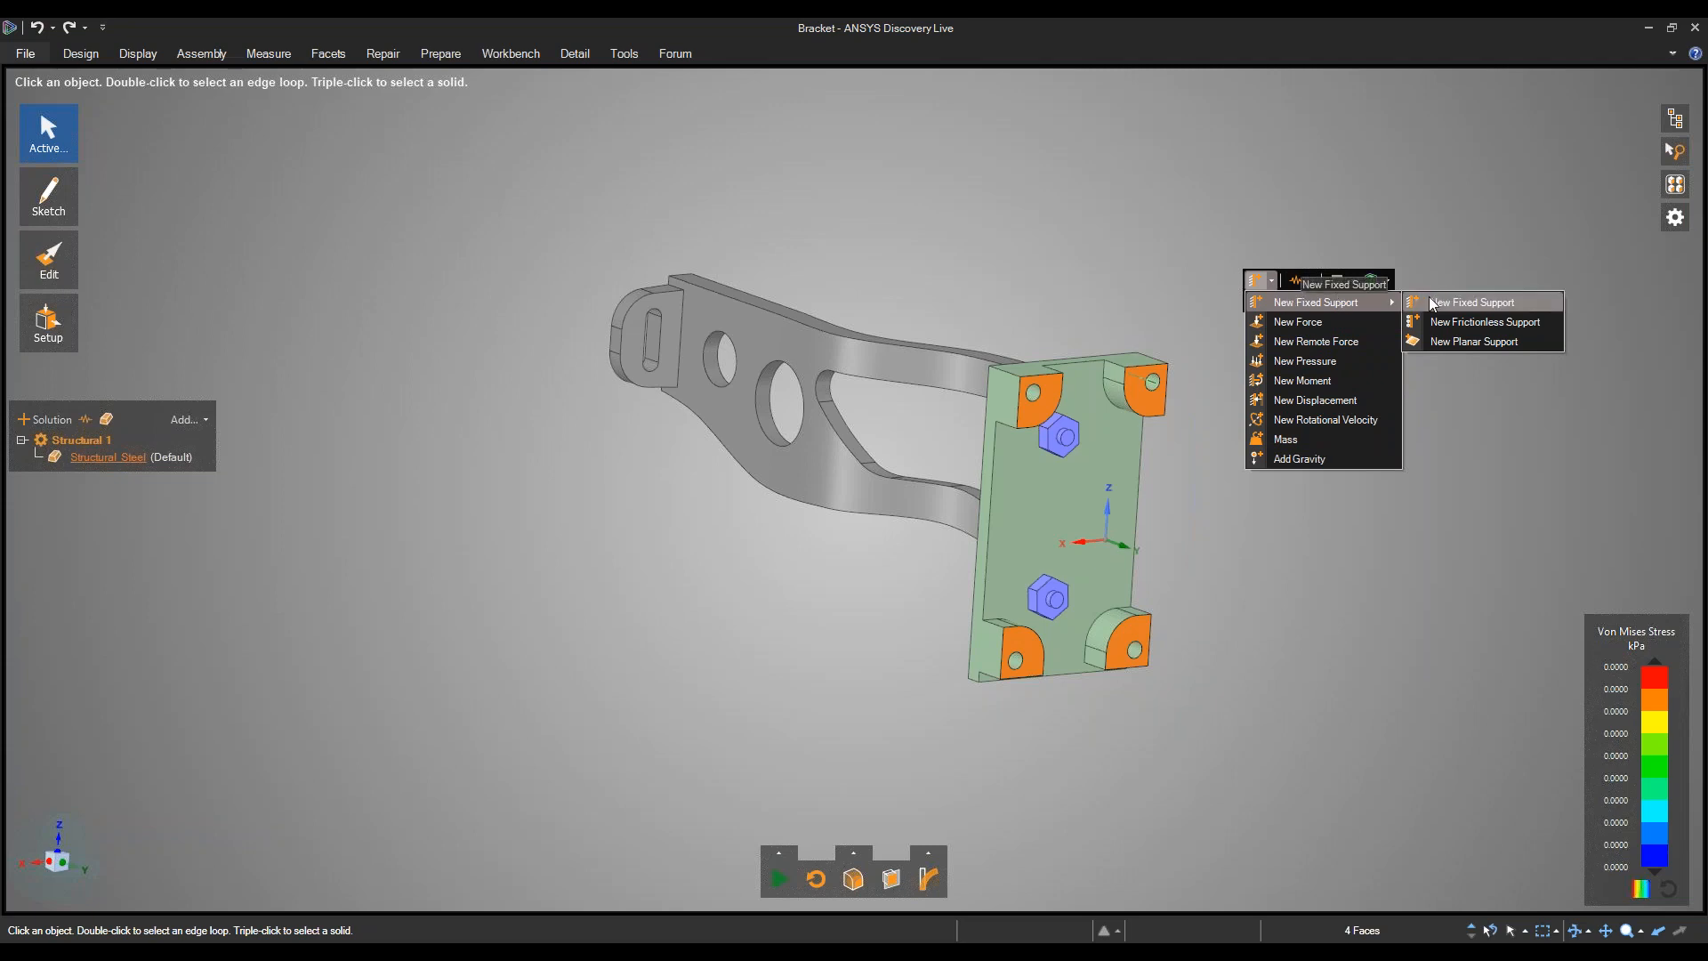
pyautogui.click(1294, 303)
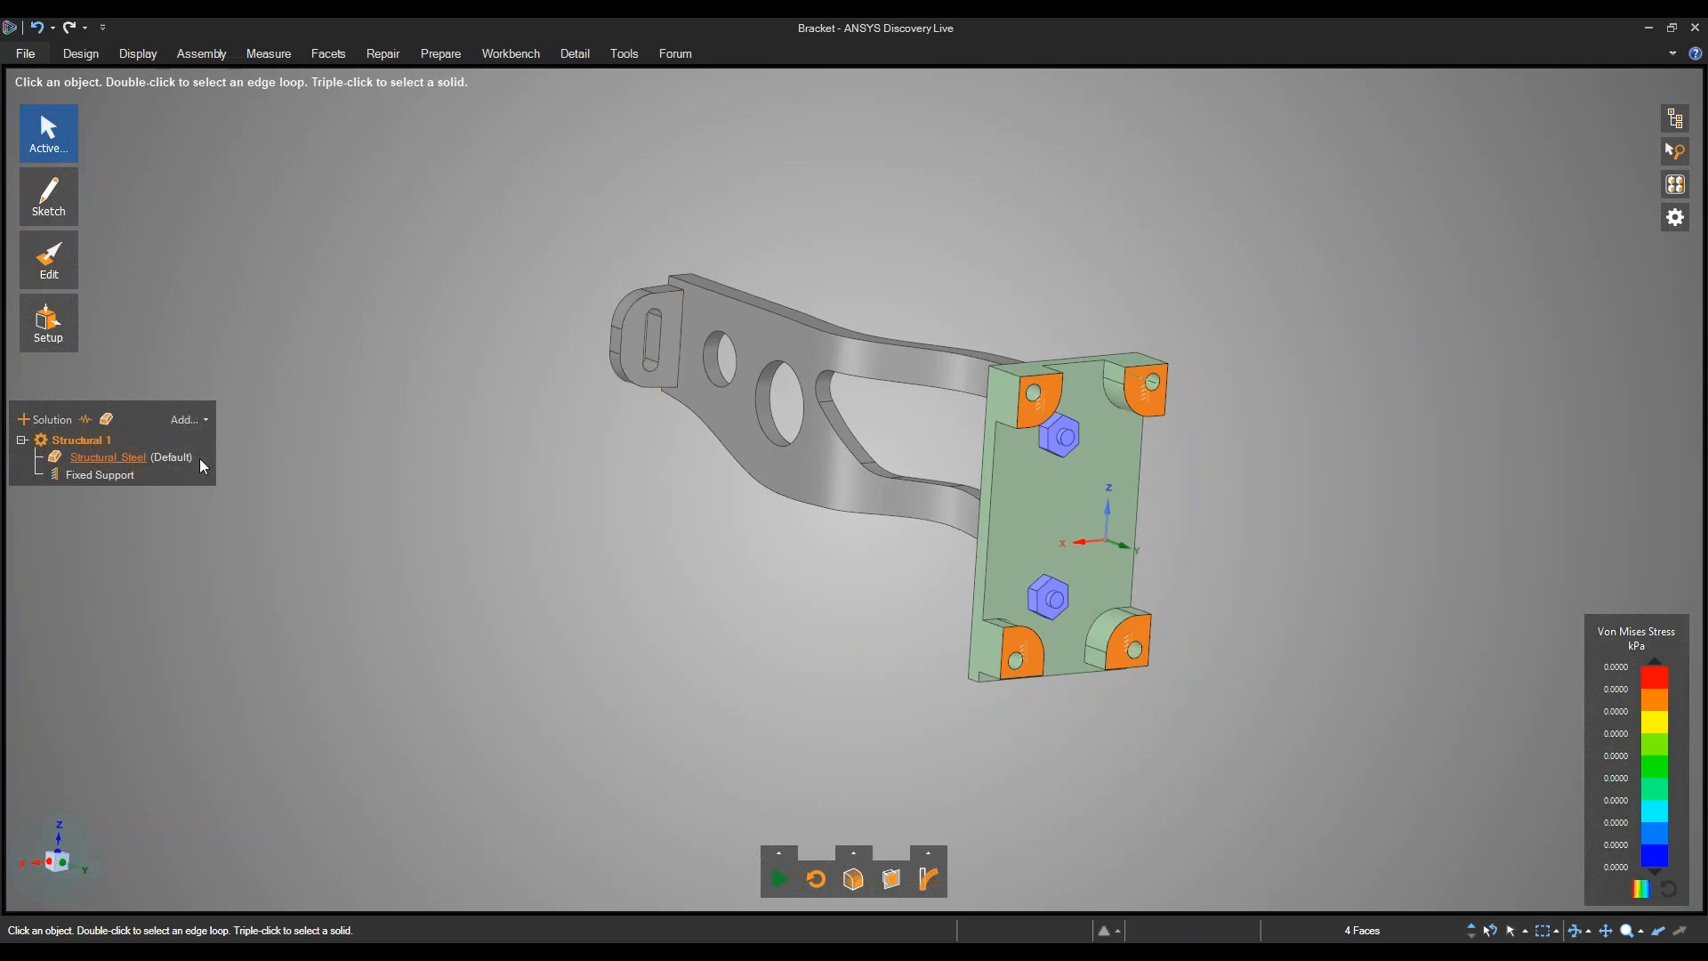
pyautogui.click(370, 483)
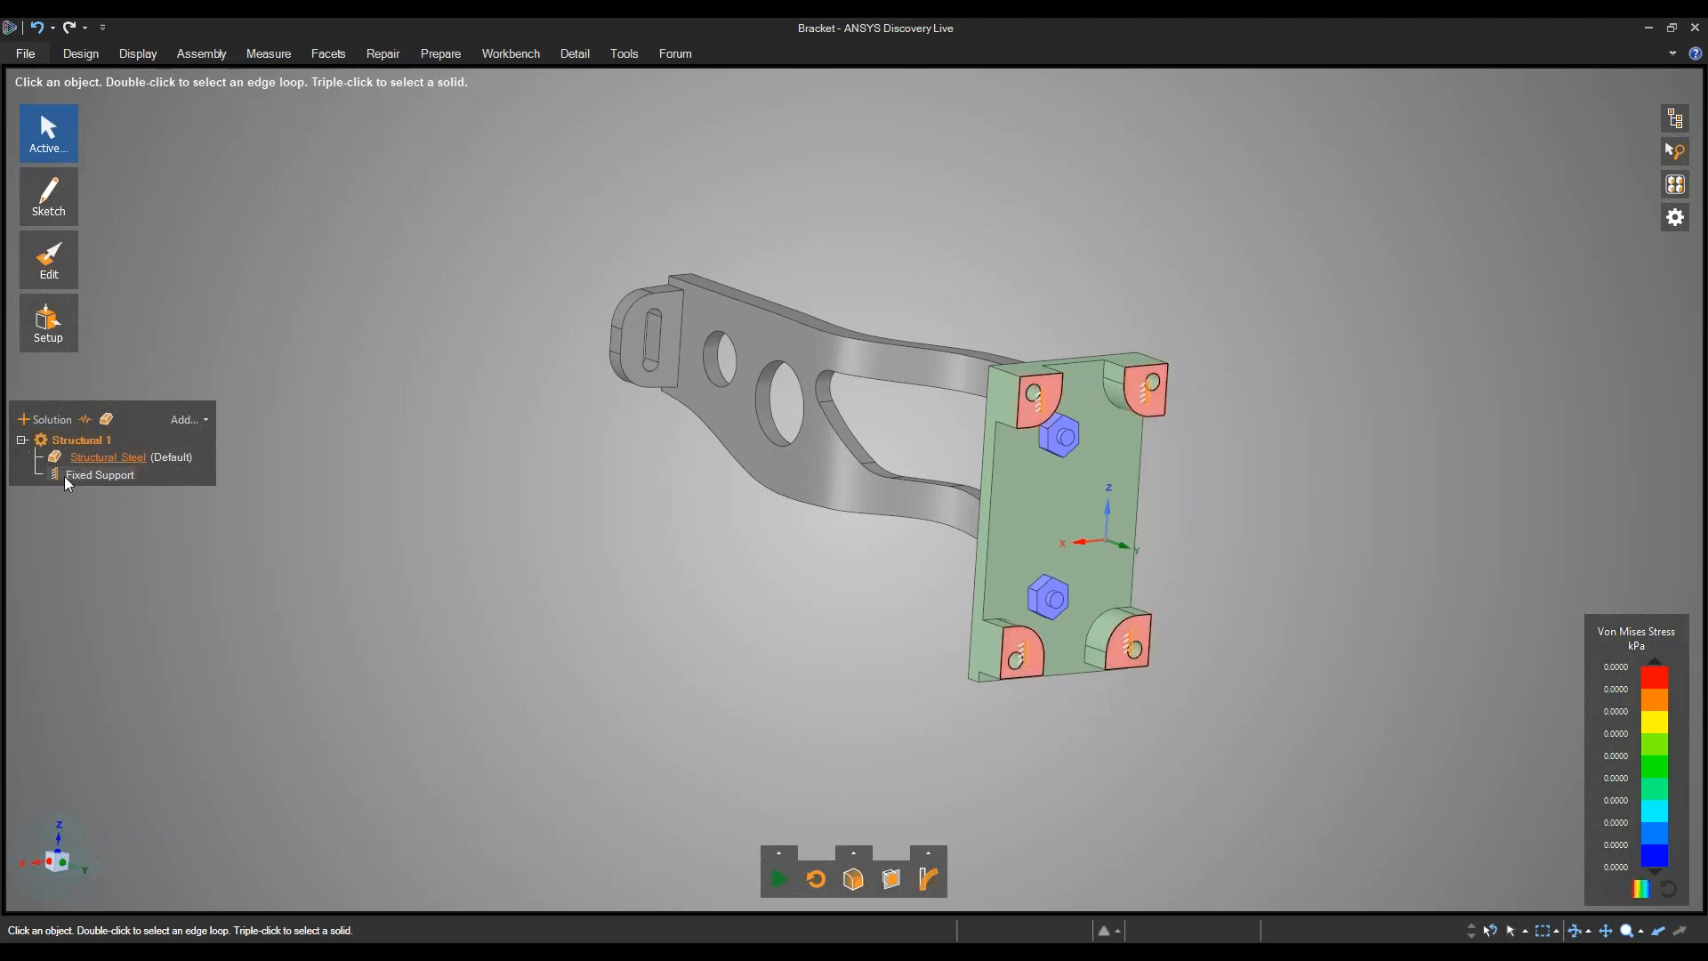
# Apply a force of -1000 N to the slotted face at the free end of the bracket arm.
pyautogui.moveTo(638, 406); pyautogui.dragTo(1056, 499, button='middle')
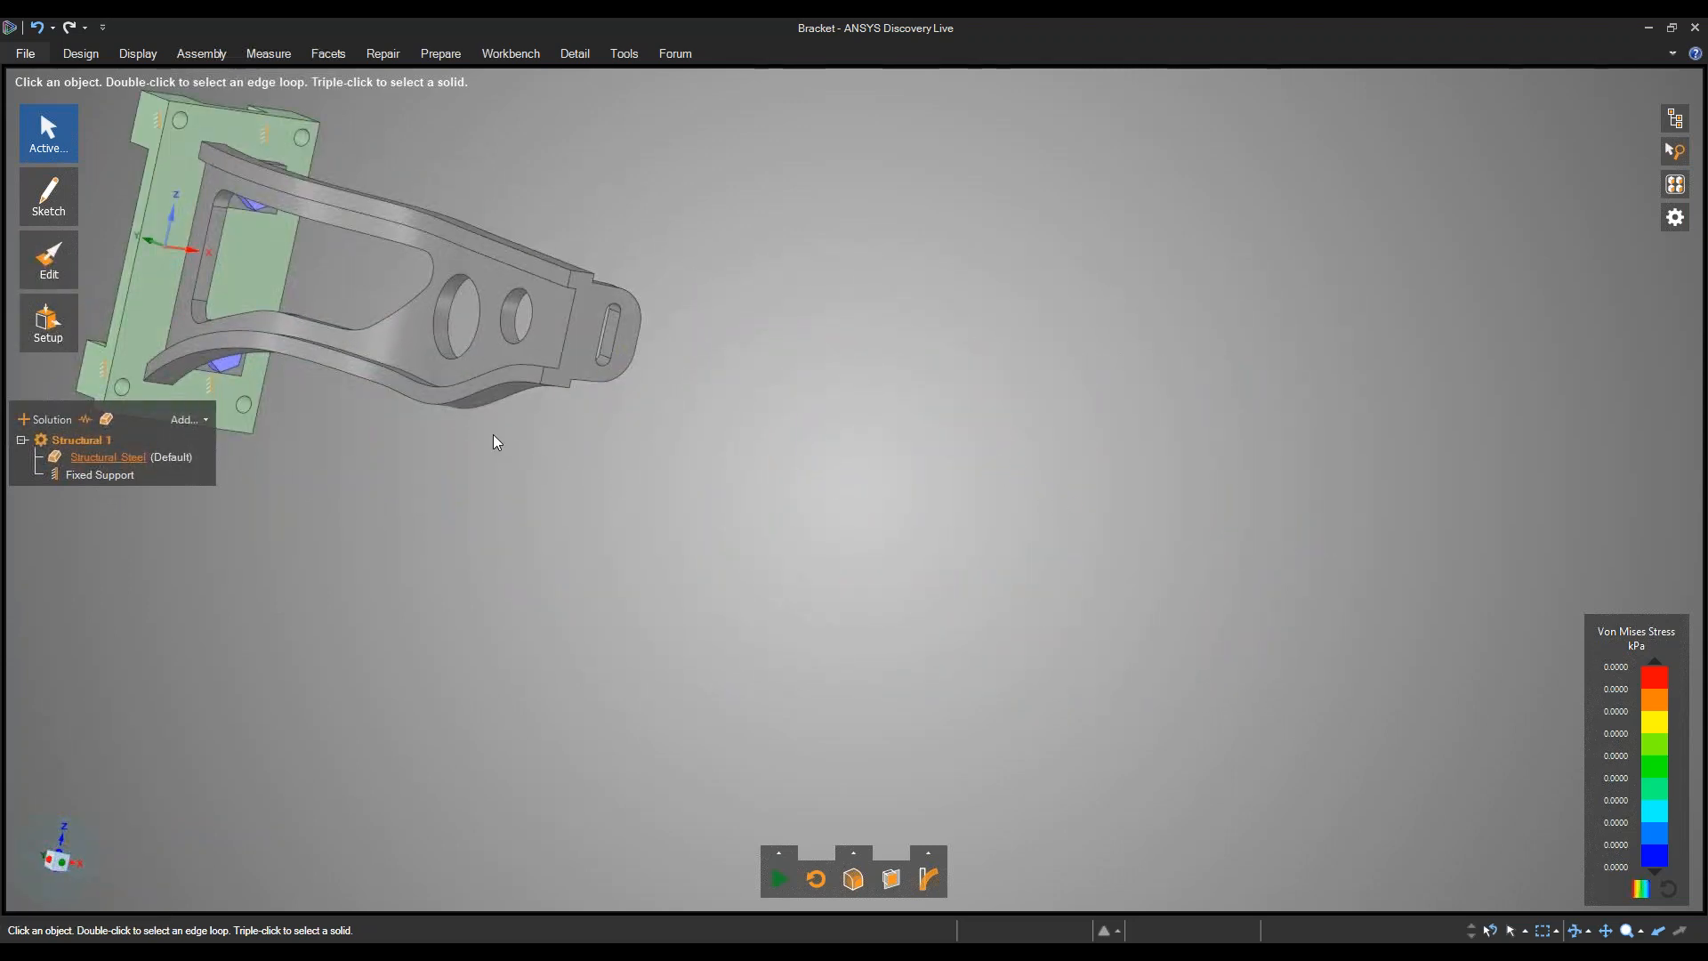
pyautogui.keyDown('shift'); pyautogui.moveTo(489, 433); pyautogui.dragTo(911, 524, button='middle'); pyautogui.keyUp('shift')
pyautogui.click(1011, 403)
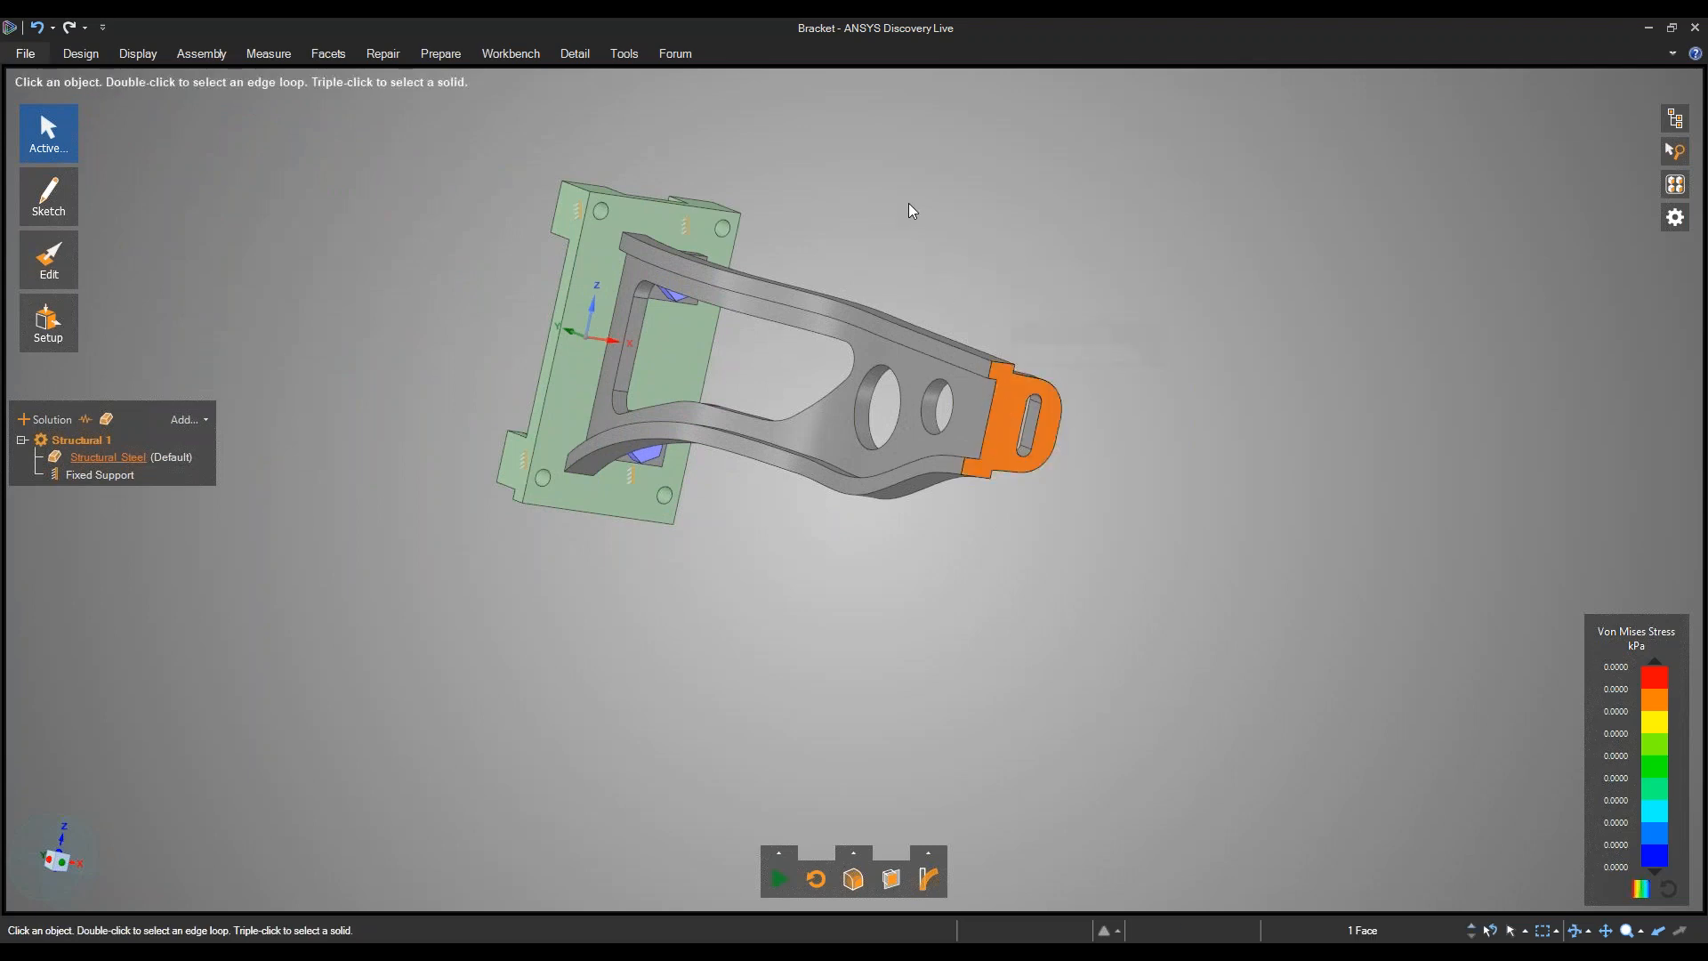
pyautogui.click(1039, 334)
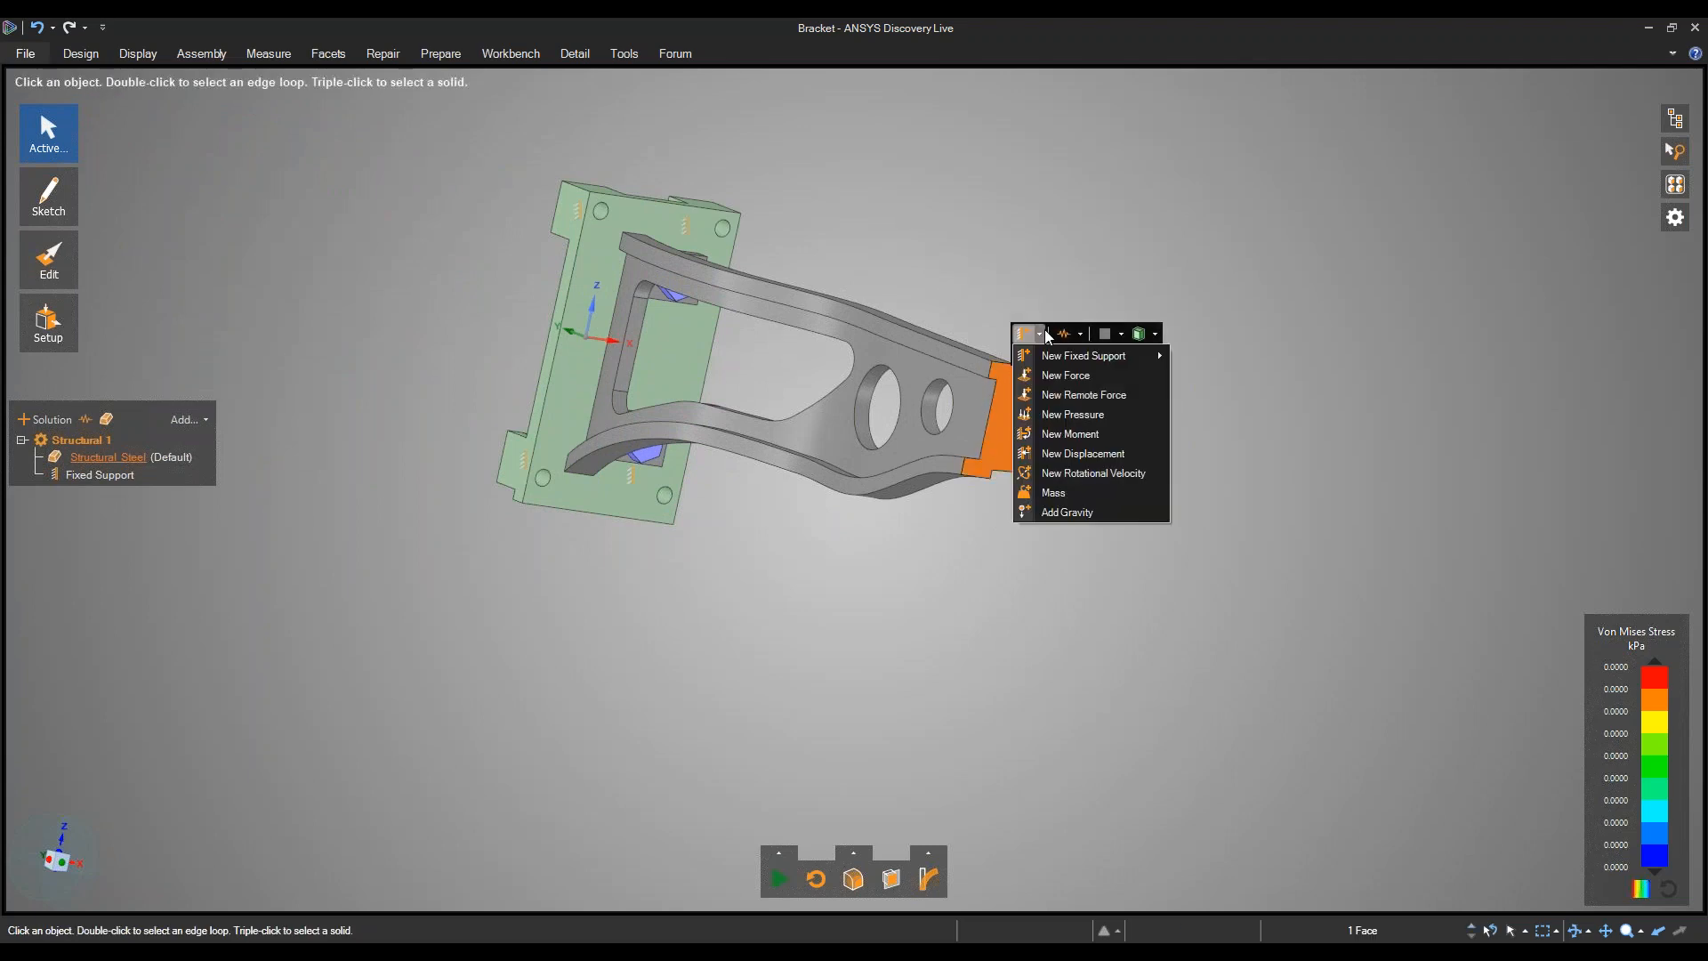
pyautogui.click(1059, 376)
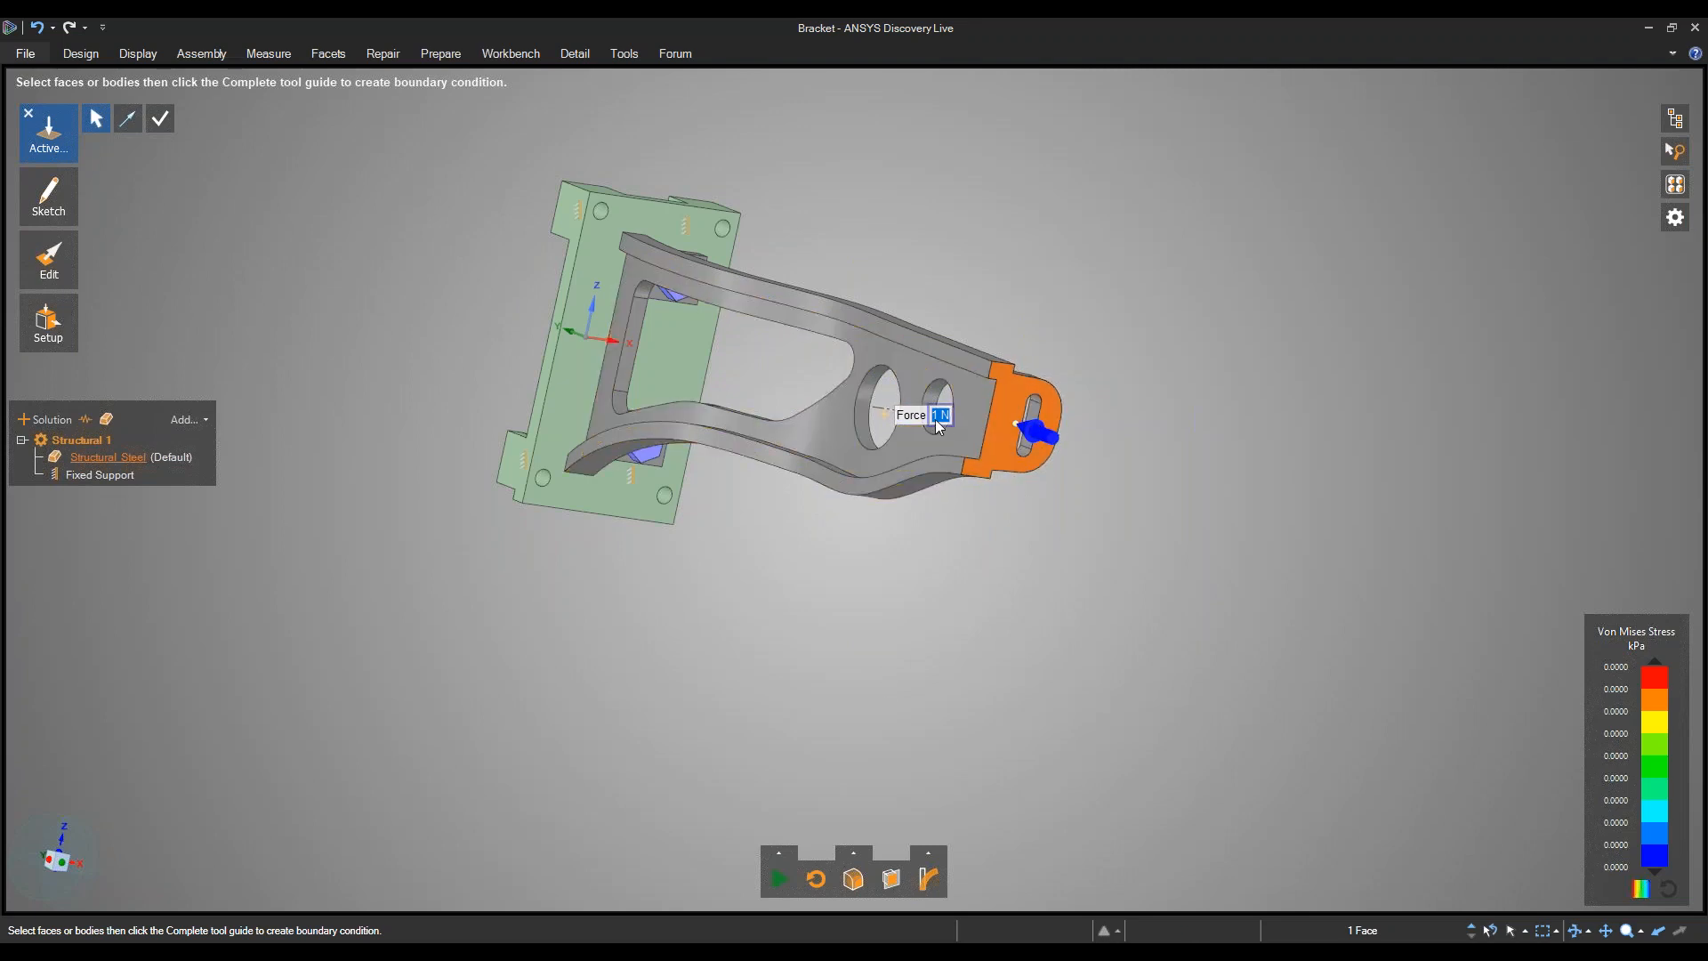
pyautogui.press('BackSpace')
pyautogui.write('-1000')
pyautogui.press('Return')
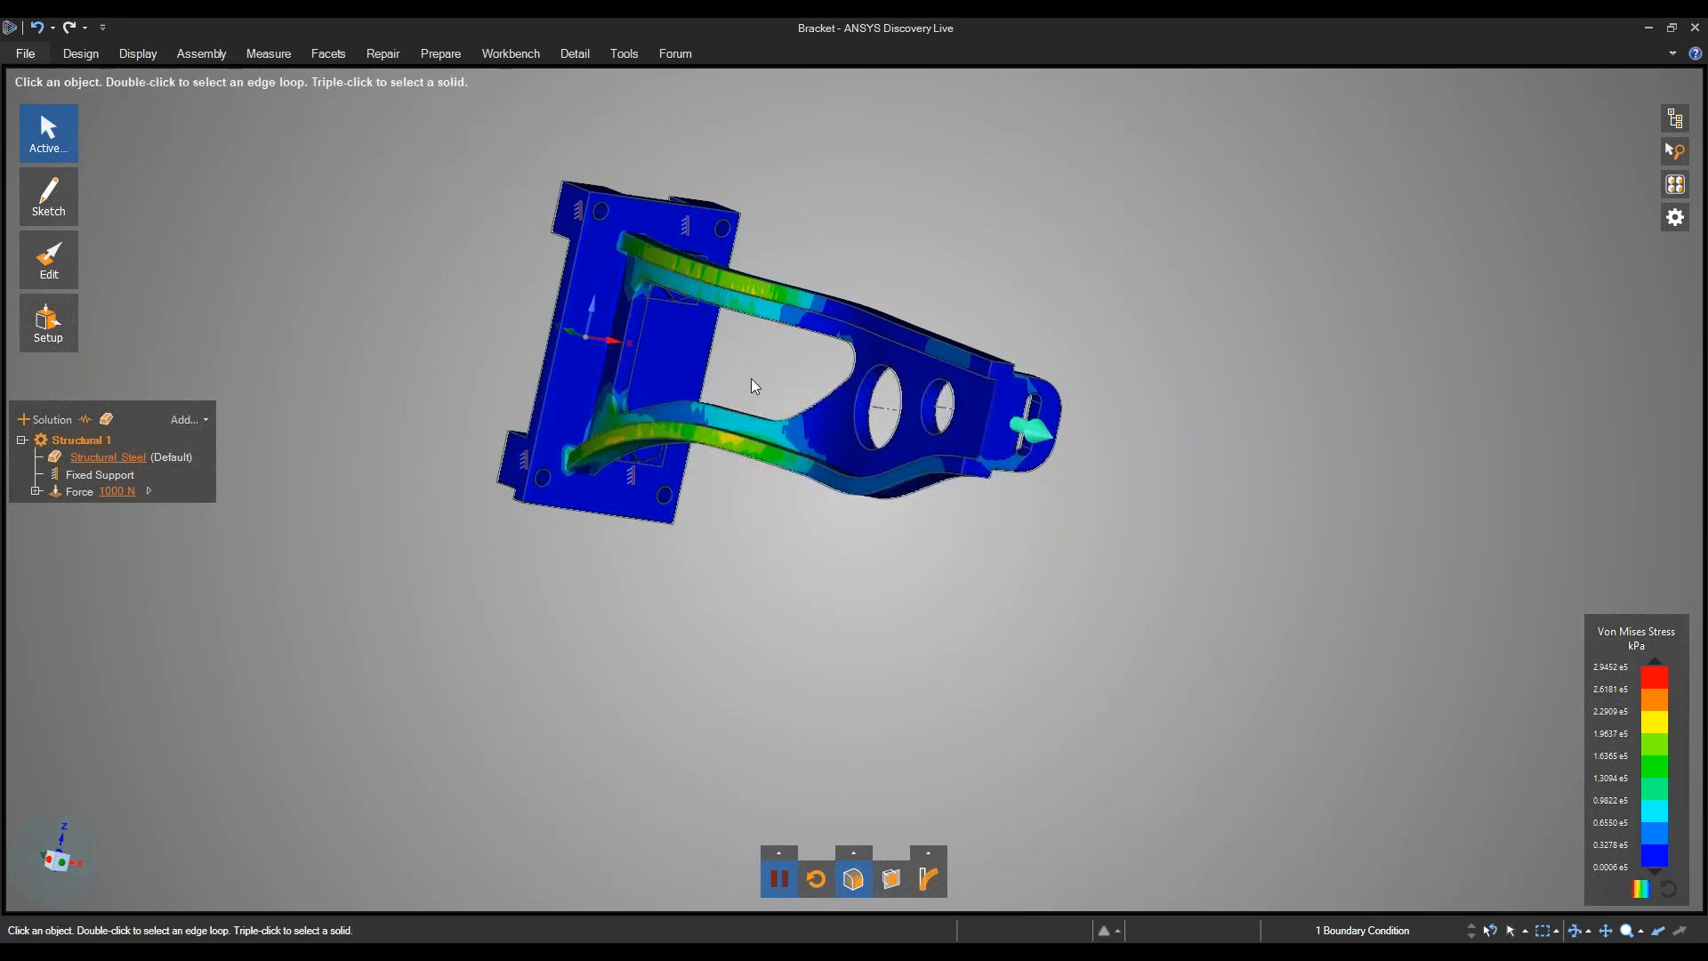
# Set the force on the bracket's slotted end to 200 N.
pyautogui.keyDown('ctrl'); pyautogui.moveTo(751, 380); pyautogui.dragTo(821, 473, button='middle'); pyautogui.keyUp('ctrl')
pyautogui.moveTo(821, 473); pyautogui.dragTo(878, 494, button='middle')
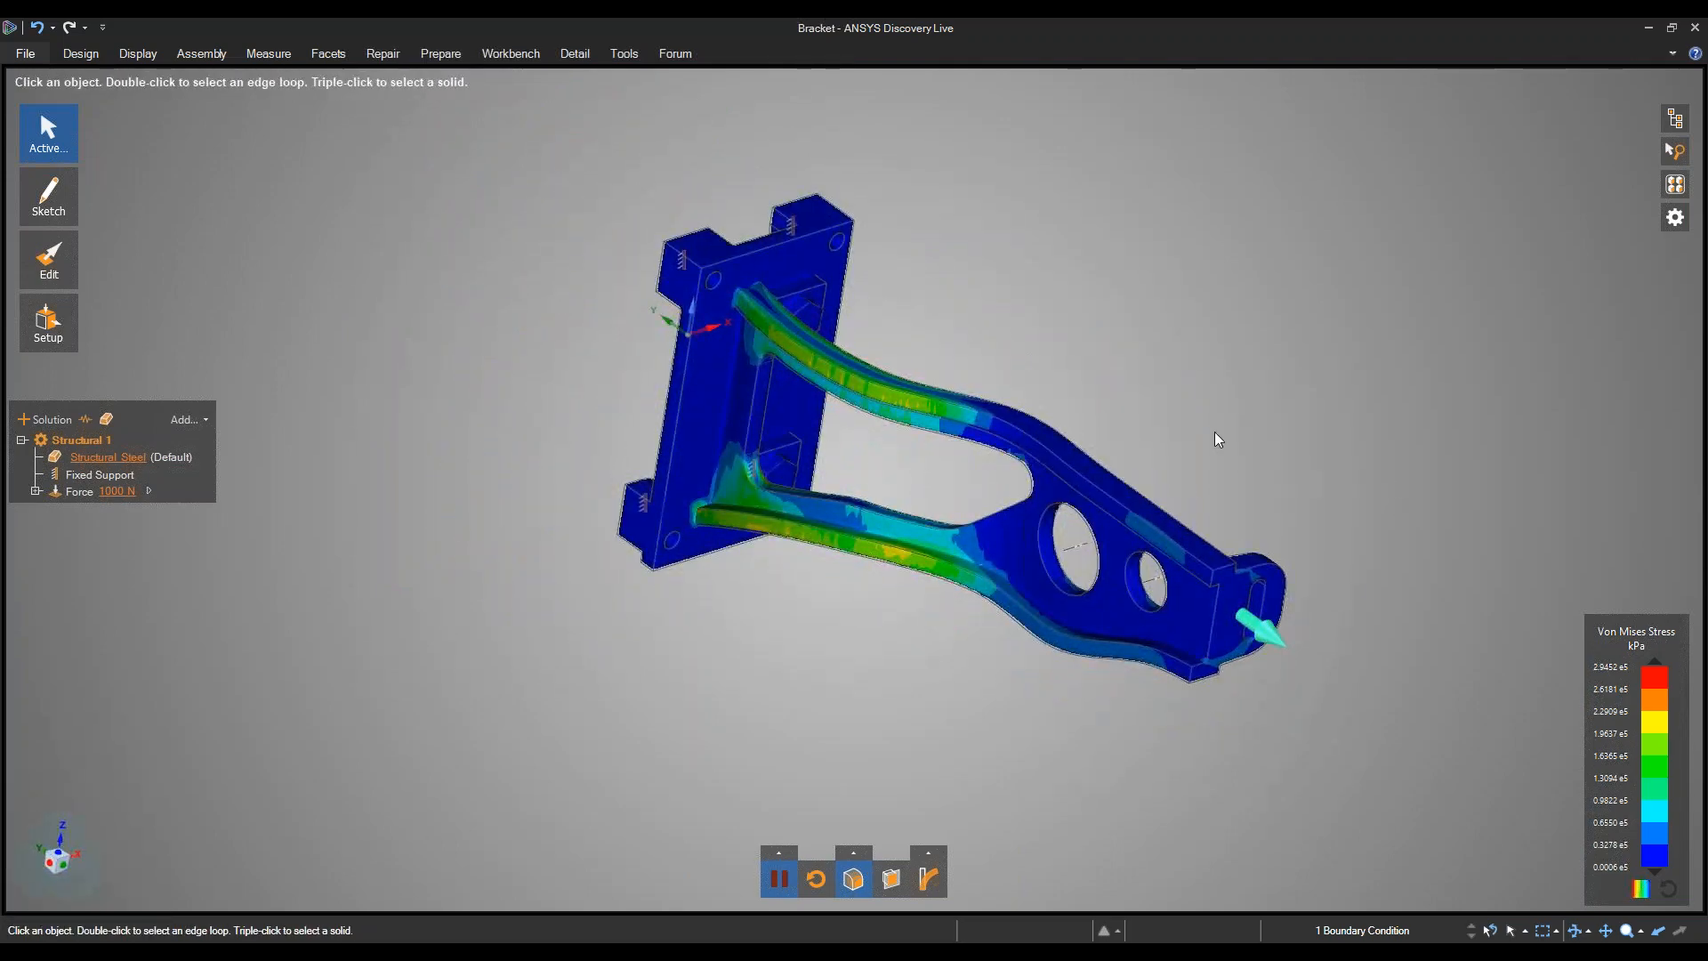
pyautogui.moveTo(1053, 312); pyautogui.dragTo(1023, 281, button='middle')
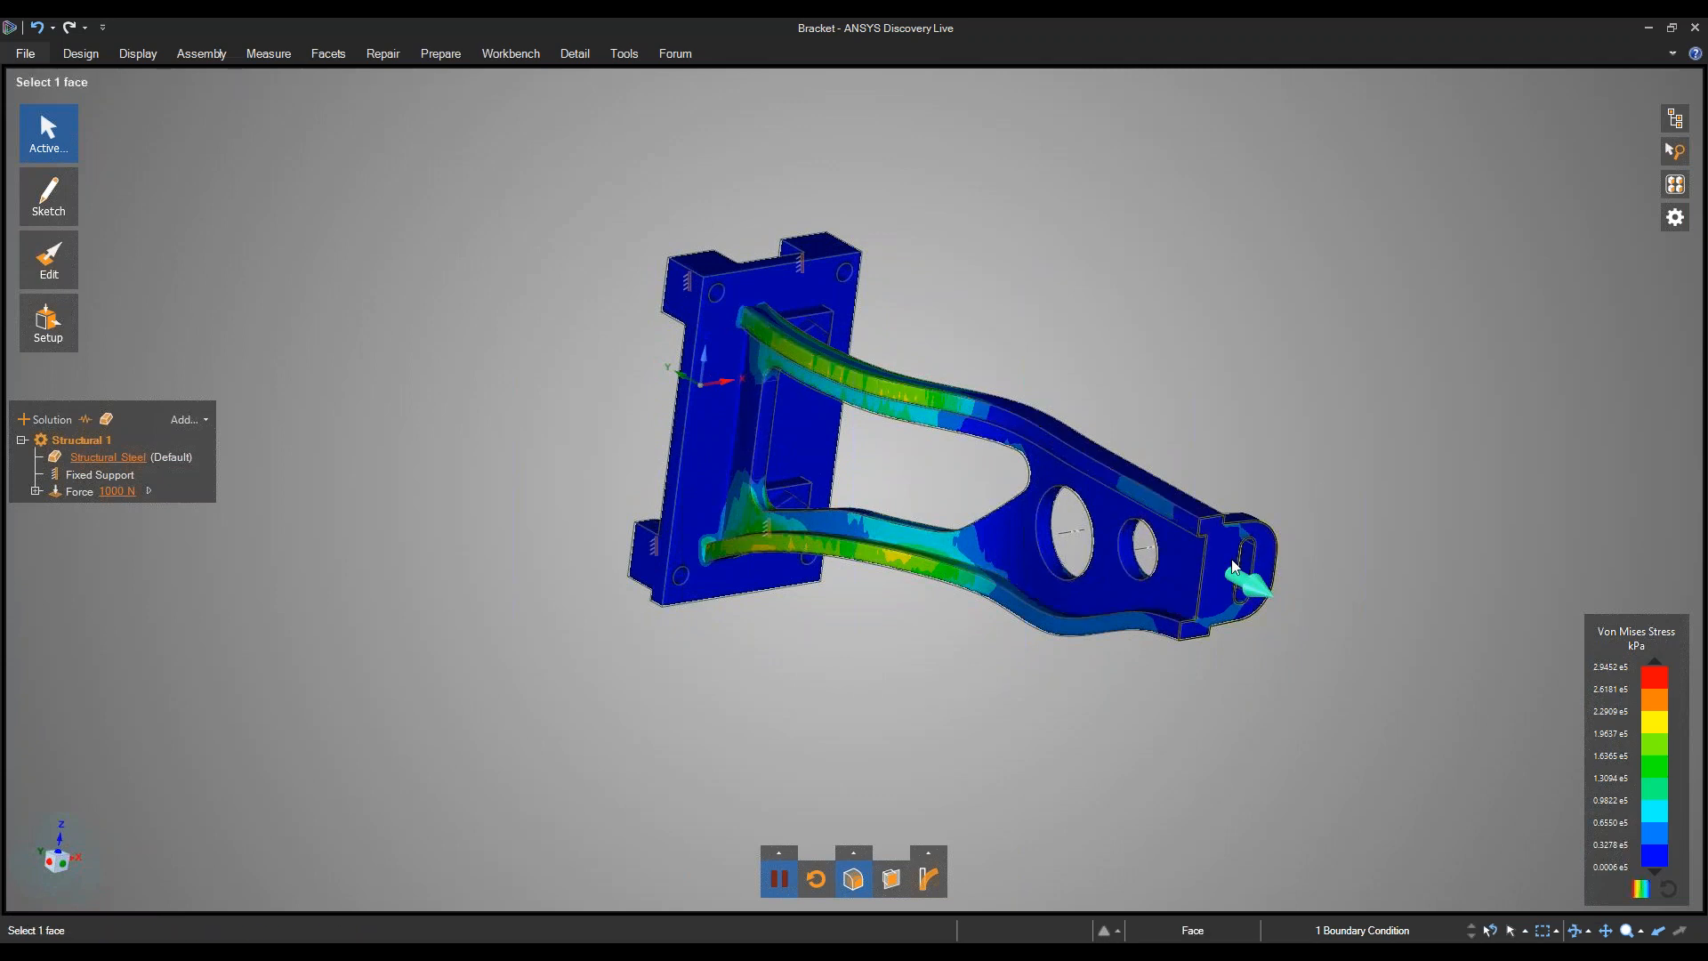
pyautogui.click(1249, 594)
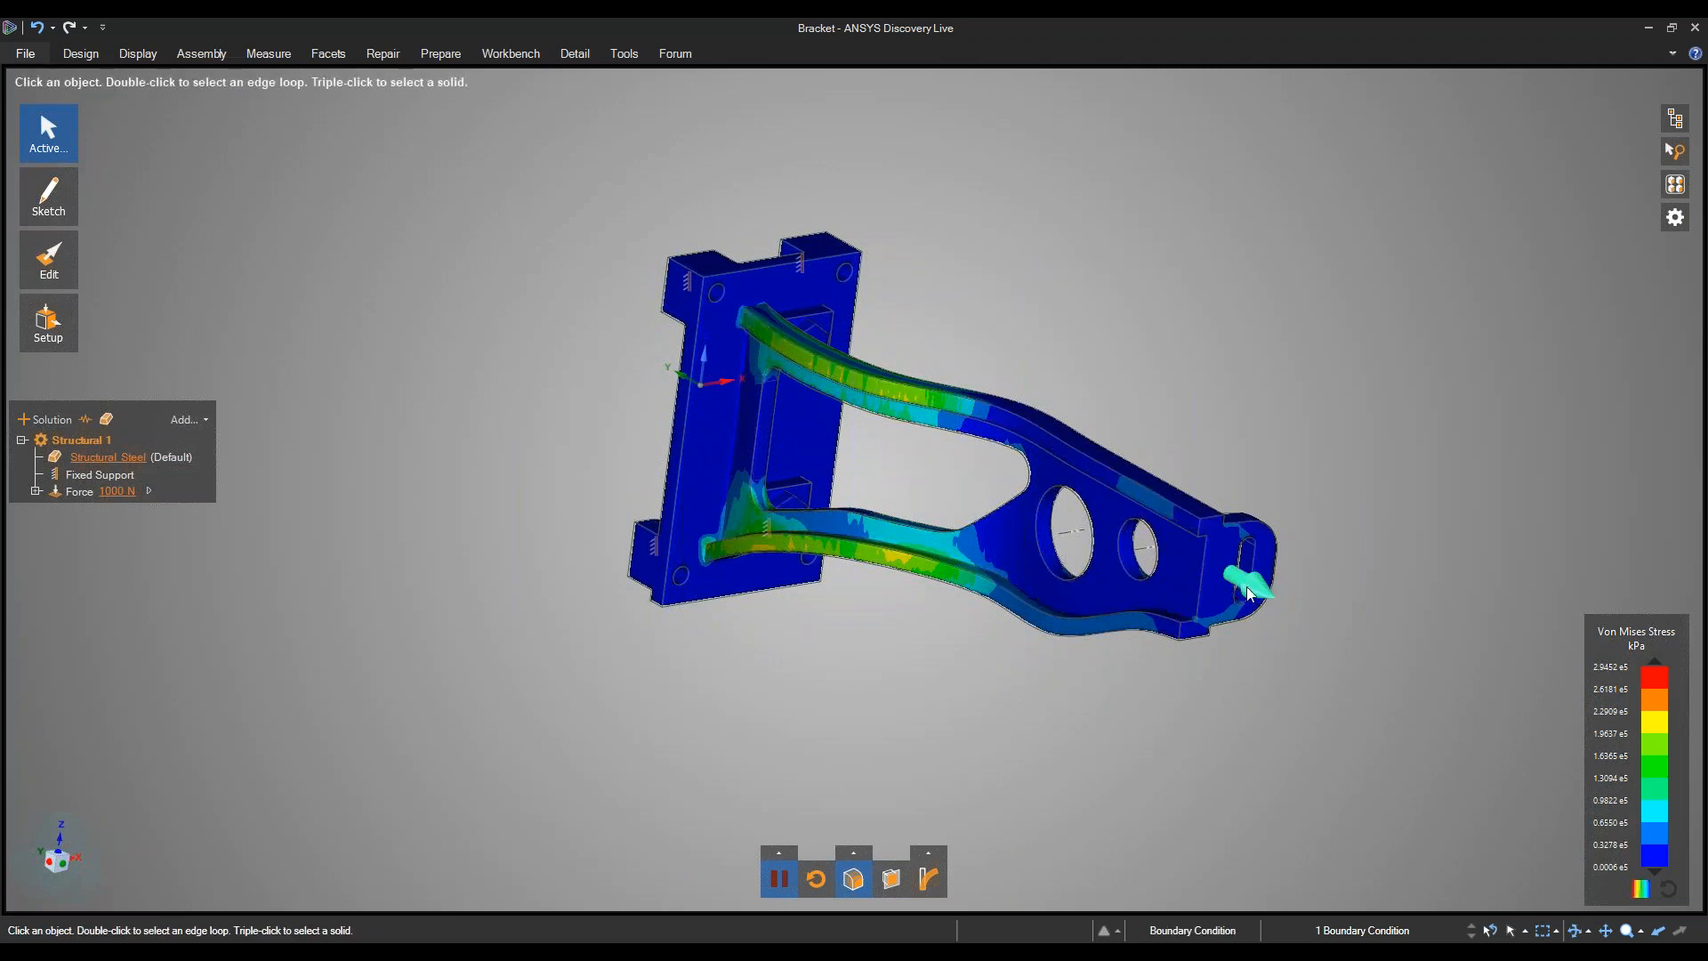
pyautogui.click(1314, 537)
pyautogui.write('200')
pyautogui.press('Return')
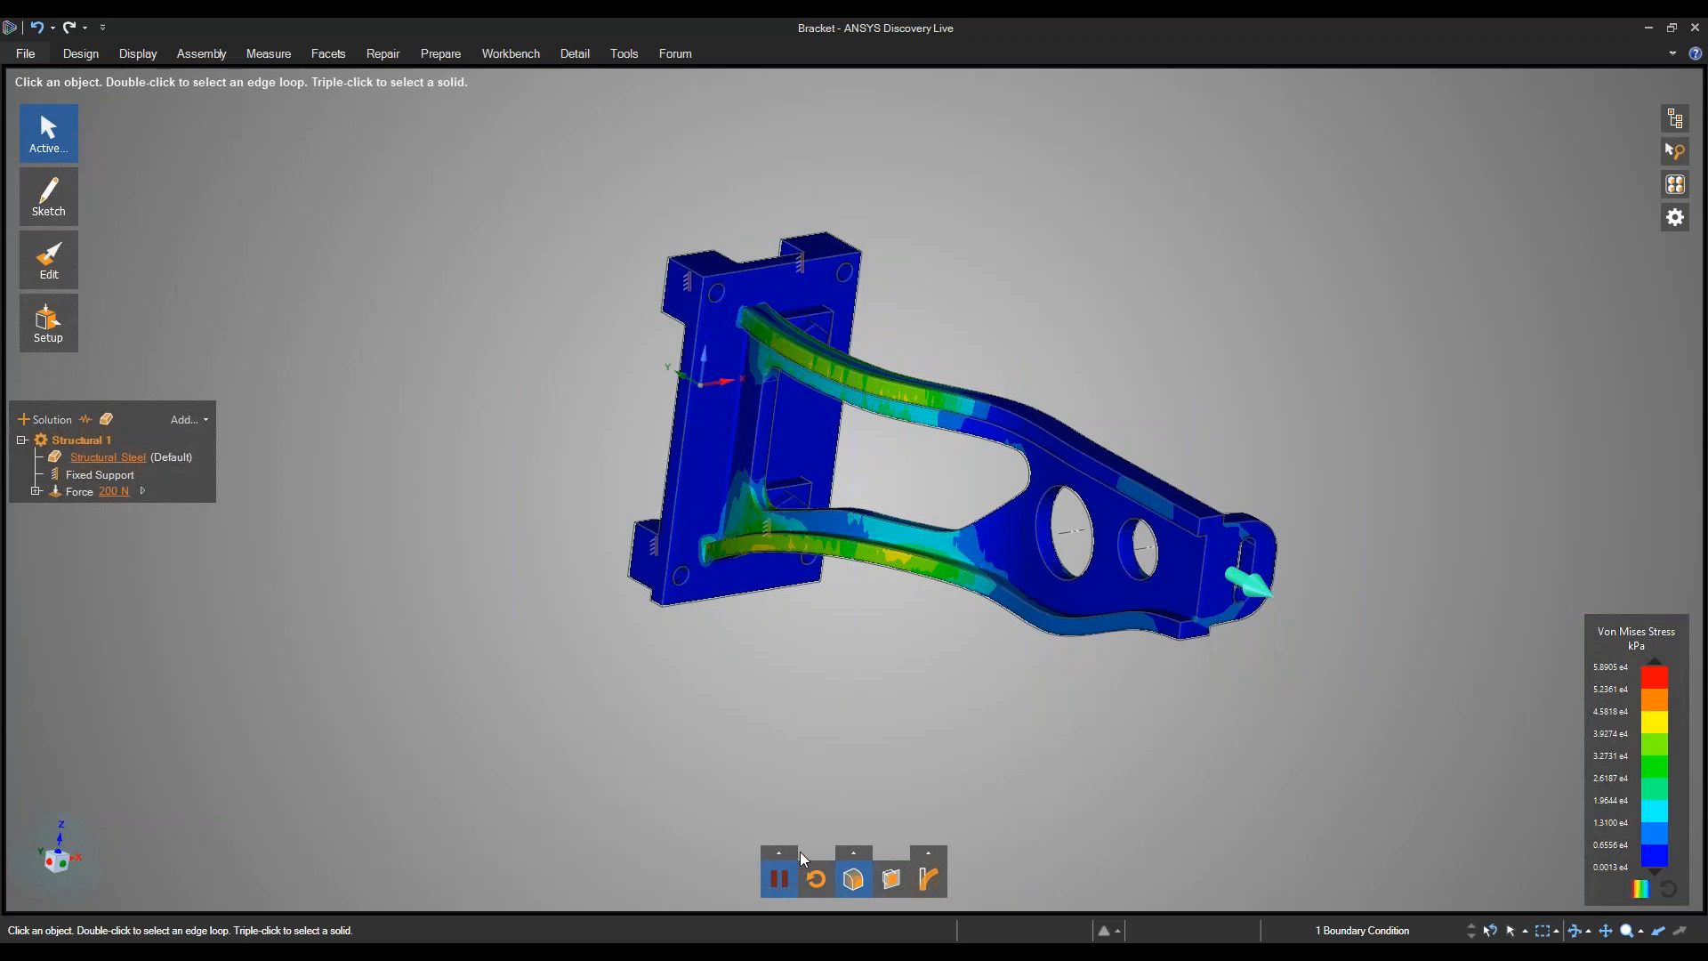
# Display Deformation as the current result on the bracket.
pyautogui.click(859, 853)
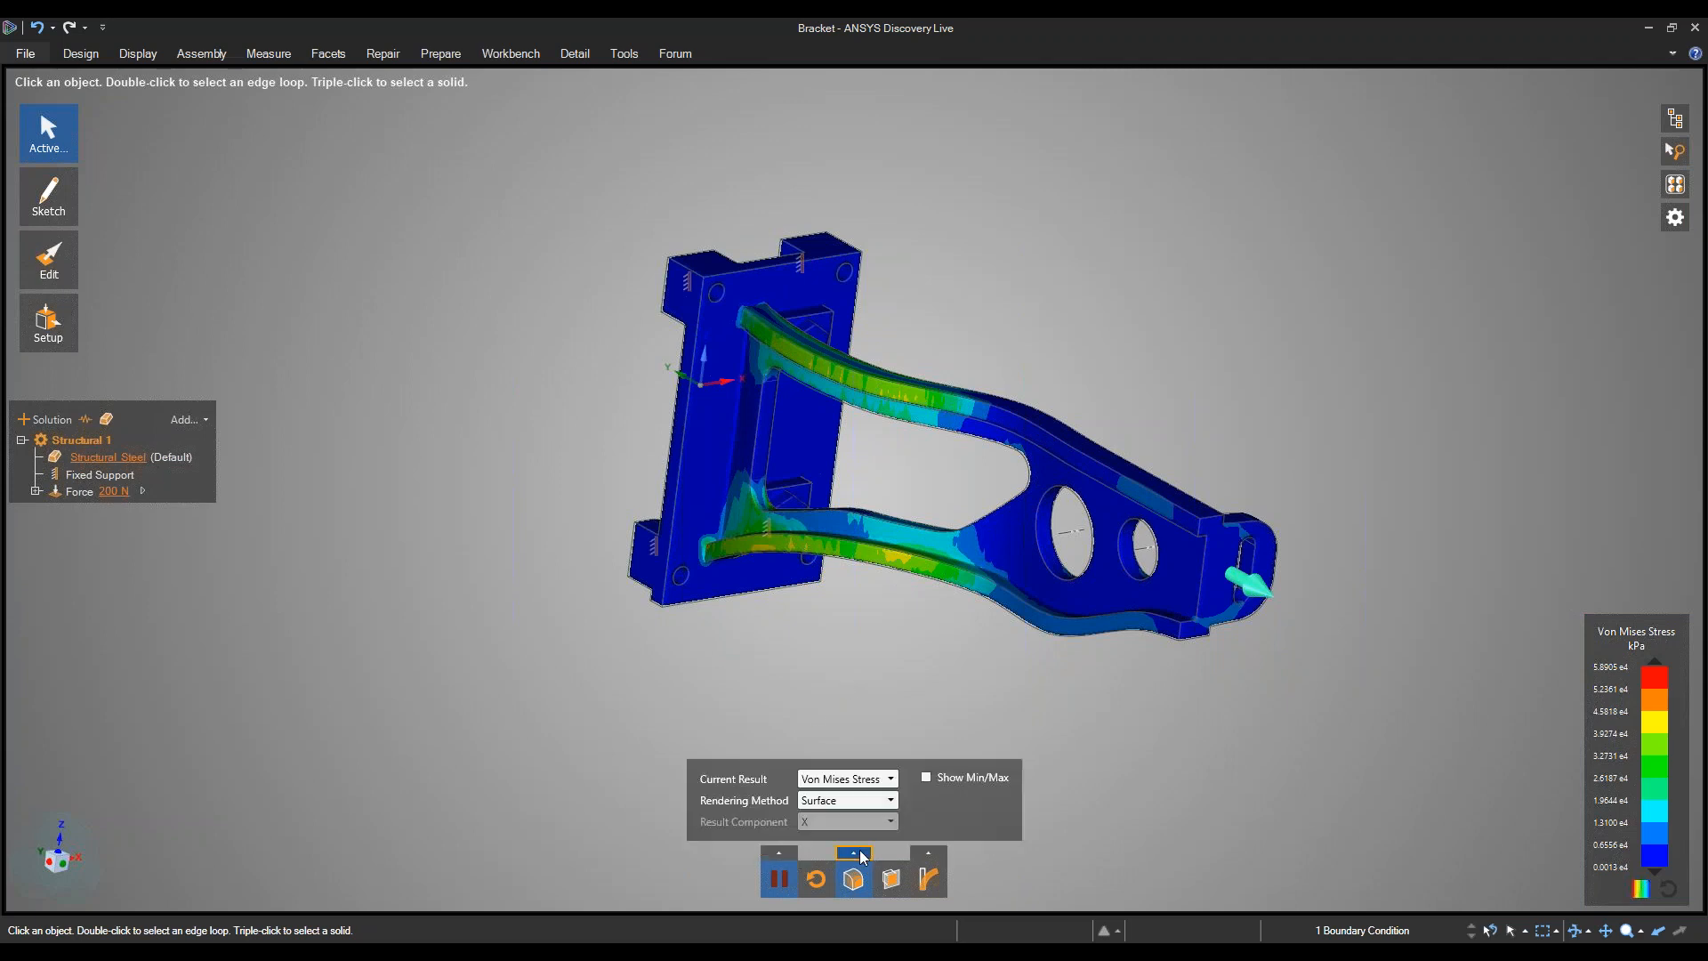
pyautogui.click(890, 780)
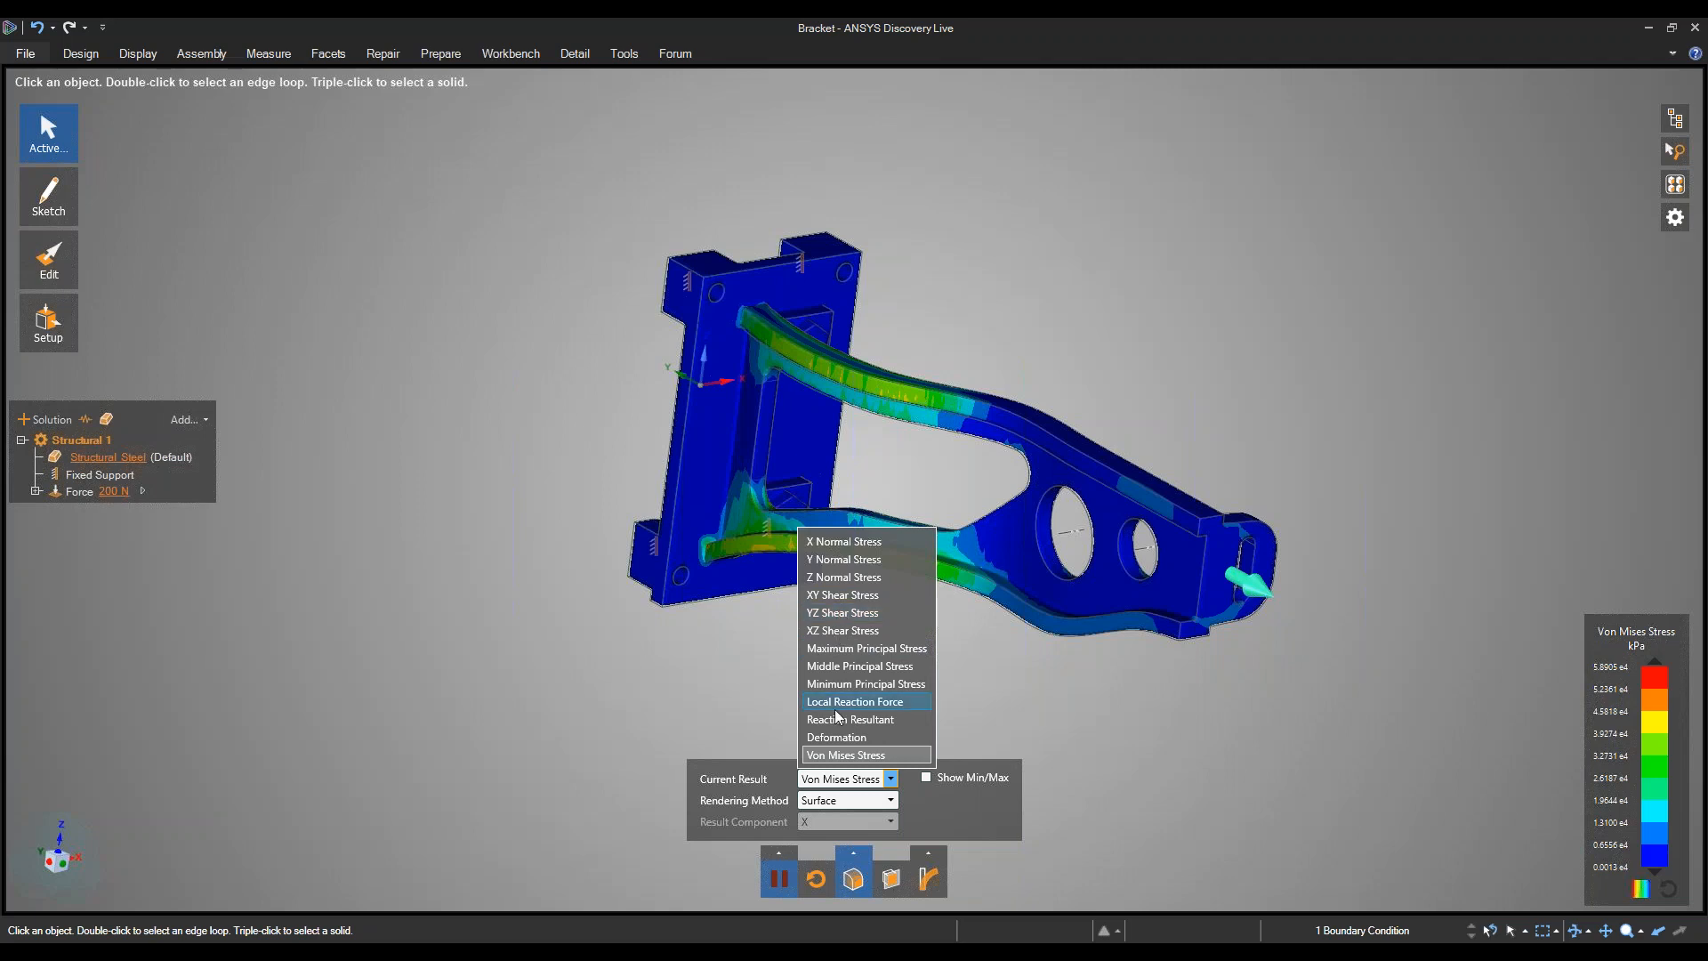
pyautogui.click(846, 738)
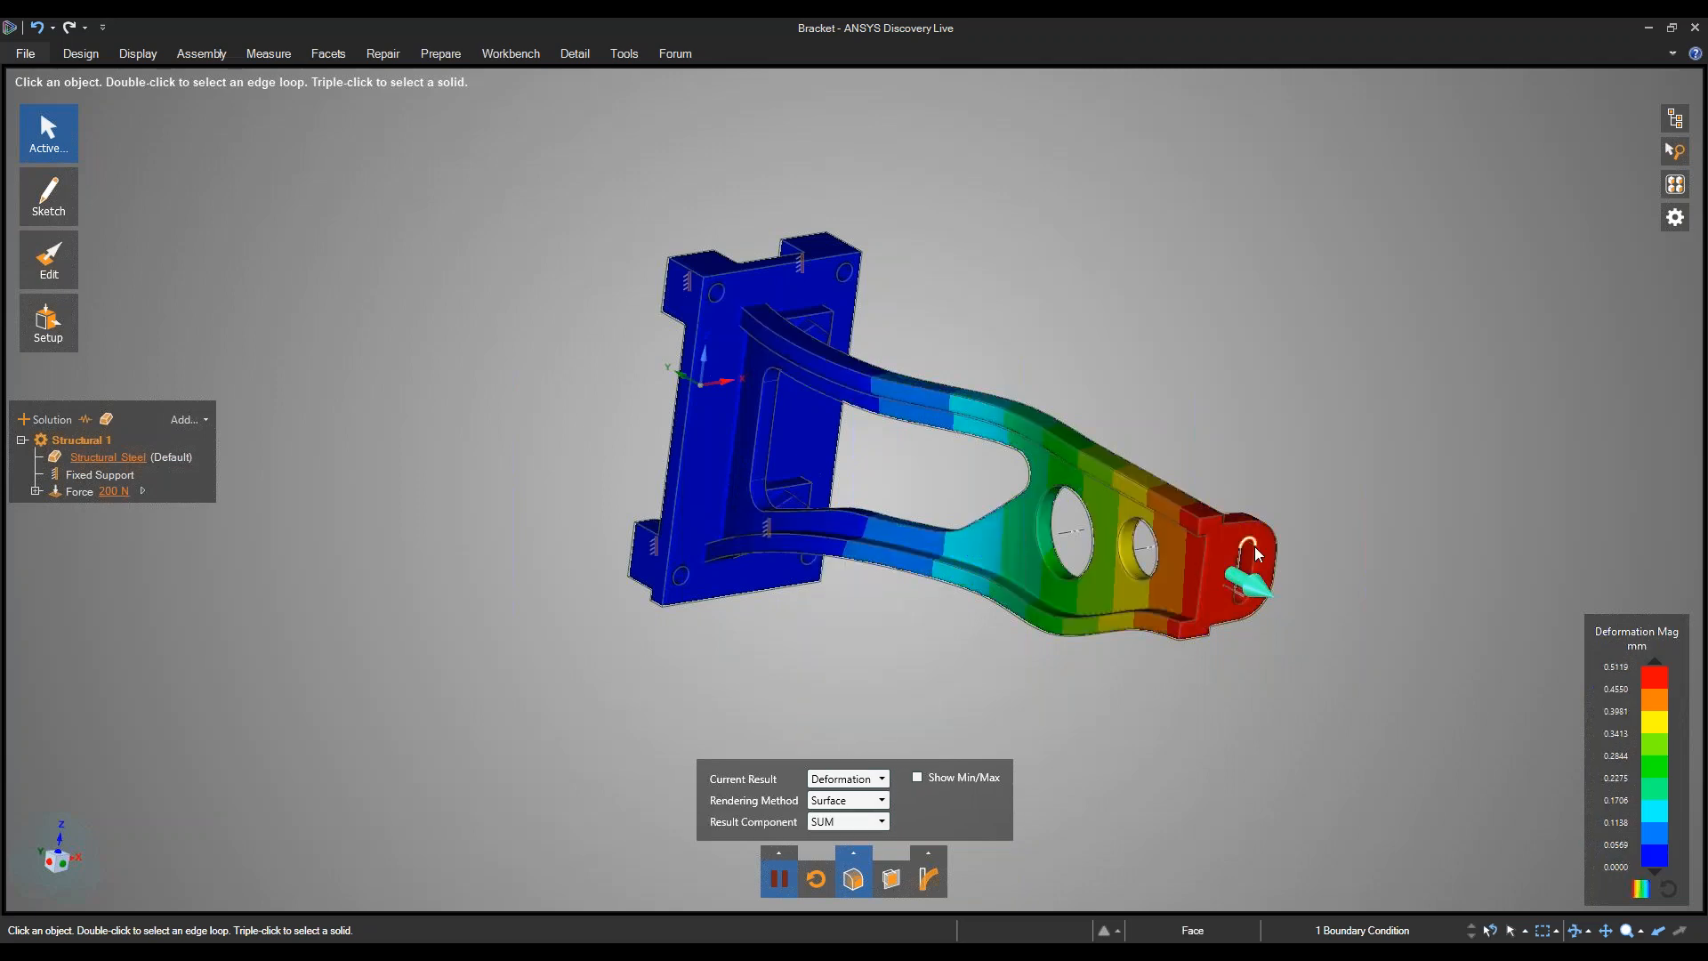
# Render the deformation as an Iso-Surface and raise the isovalue to near its maximum.
pyautogui.click(882, 822)
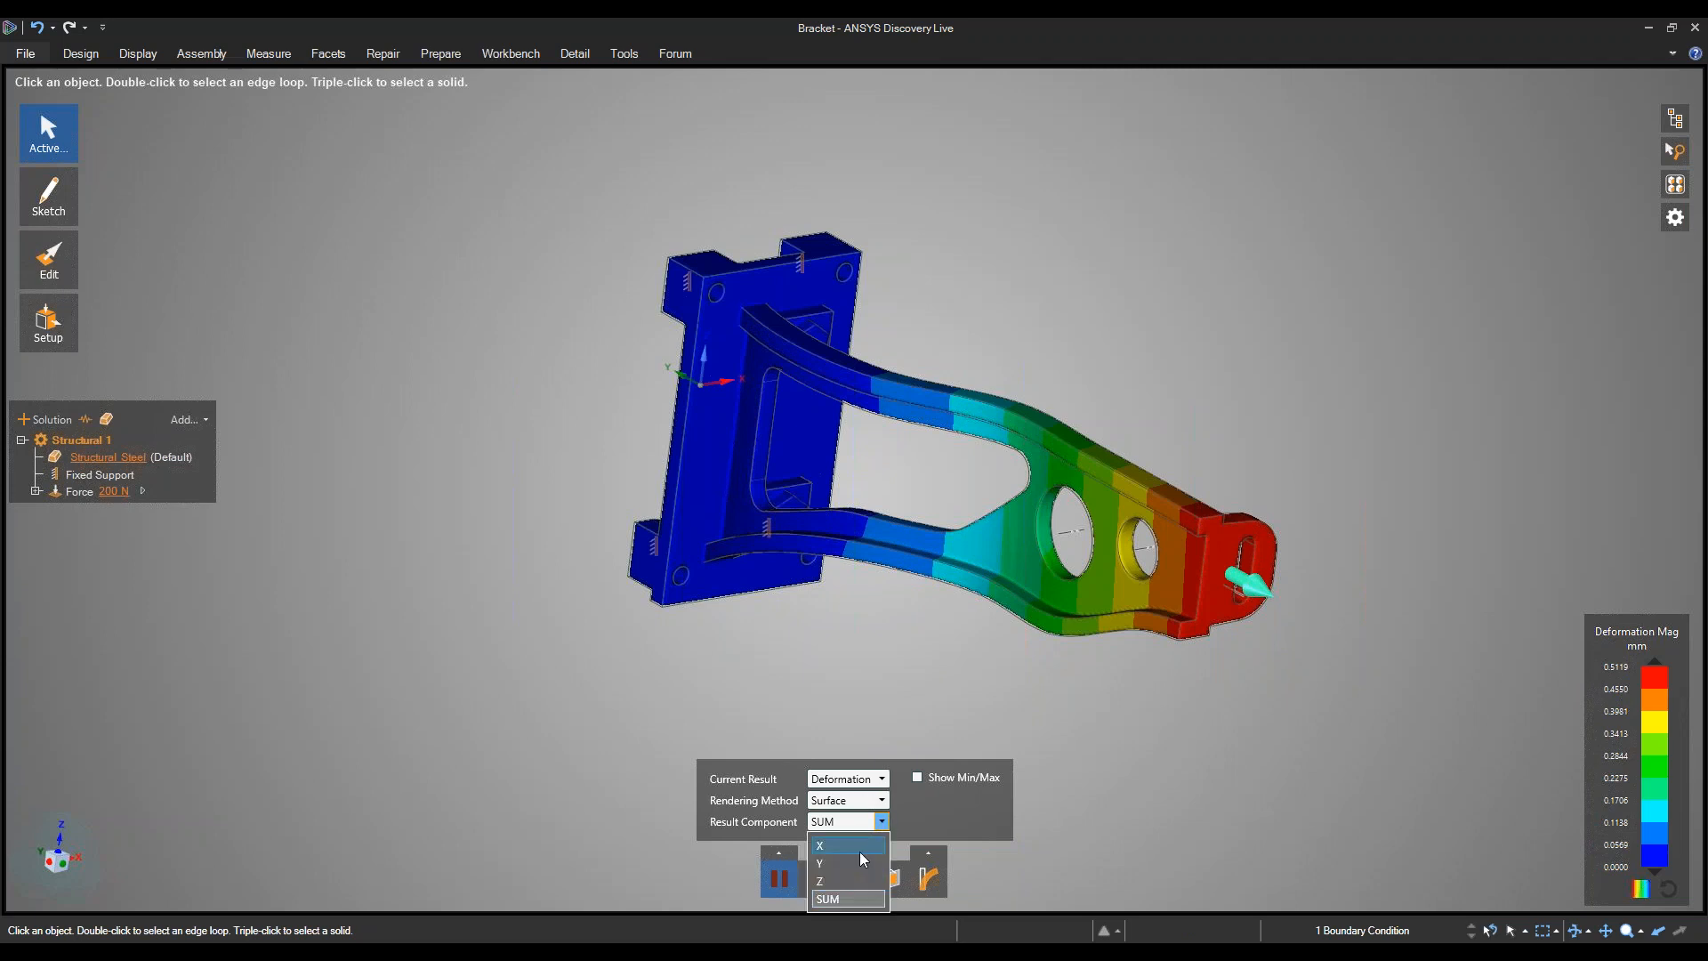
pyautogui.click(902, 797)
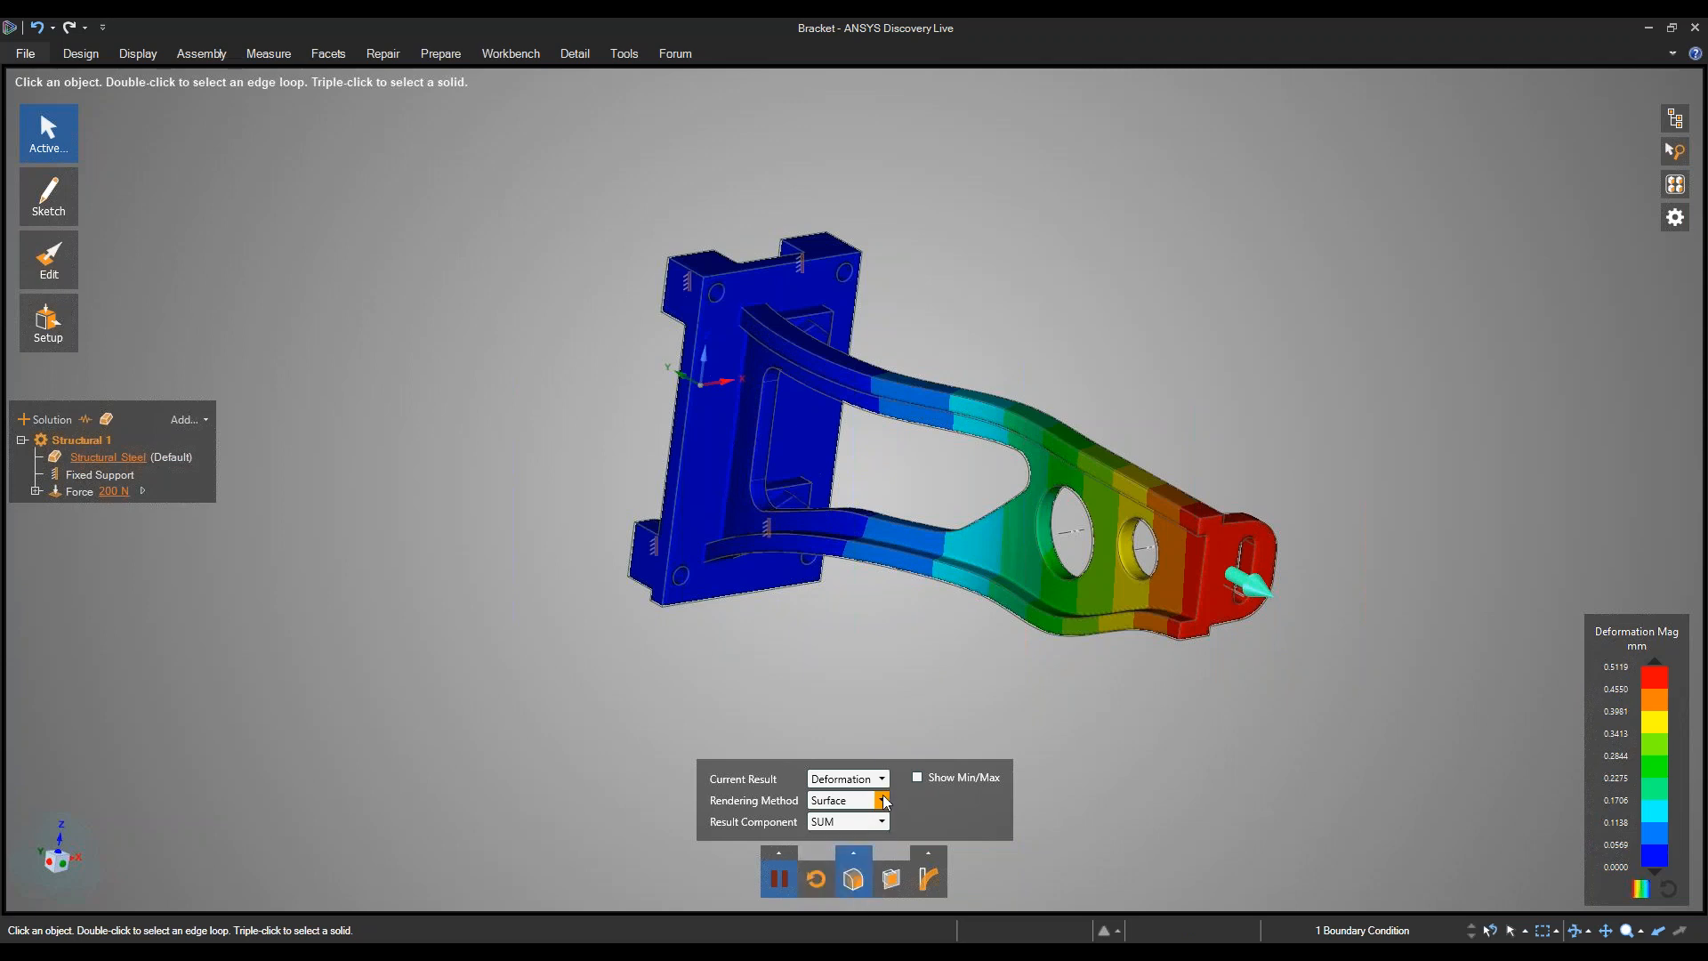
pyautogui.click(882, 821)
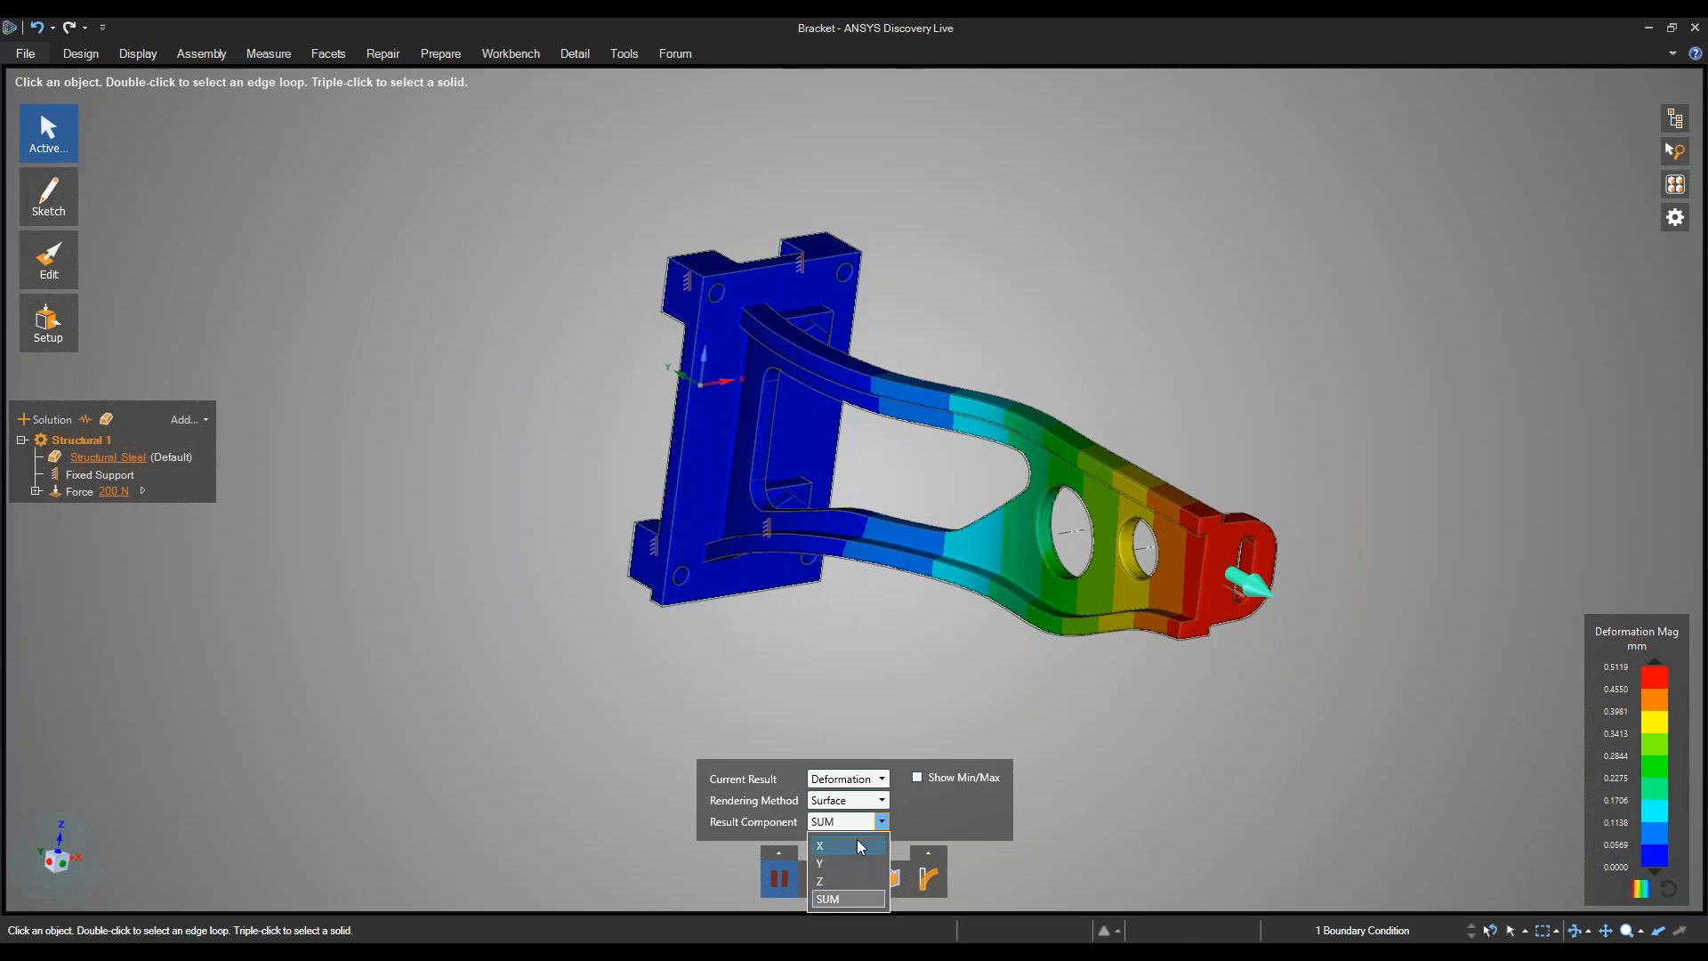
pyautogui.click(882, 800)
pyautogui.click(880, 801)
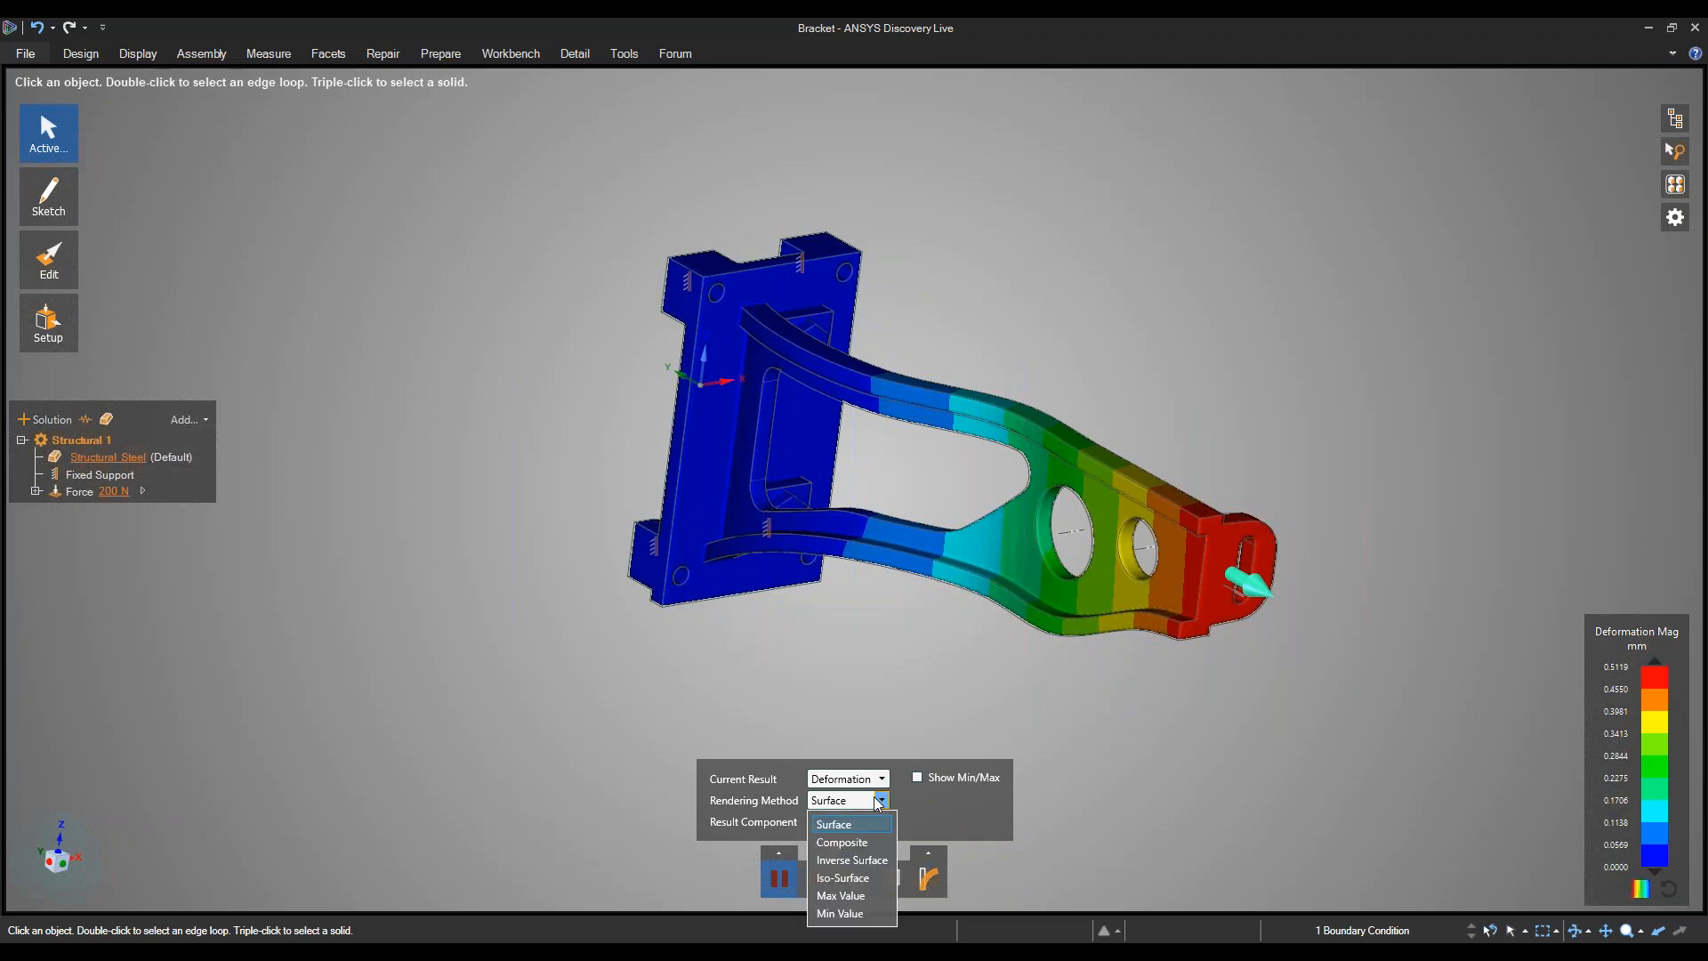
pyautogui.click(852, 879)
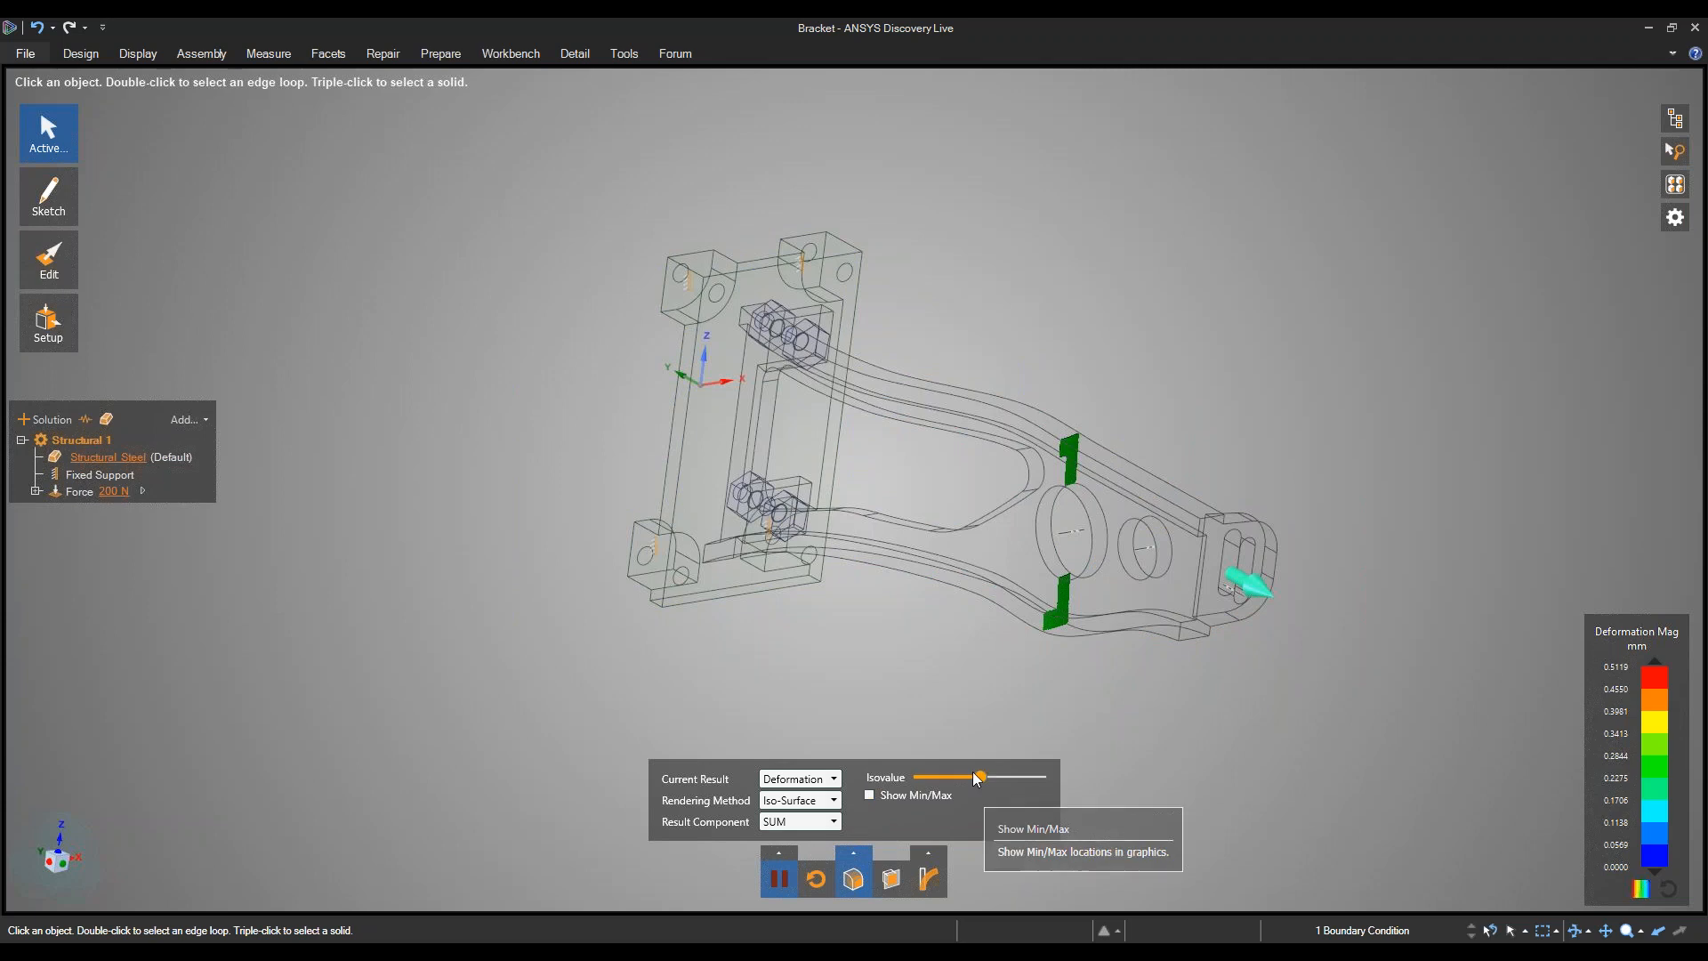
pyautogui.moveTo(979, 772); pyautogui.dragTo(1032, 776)
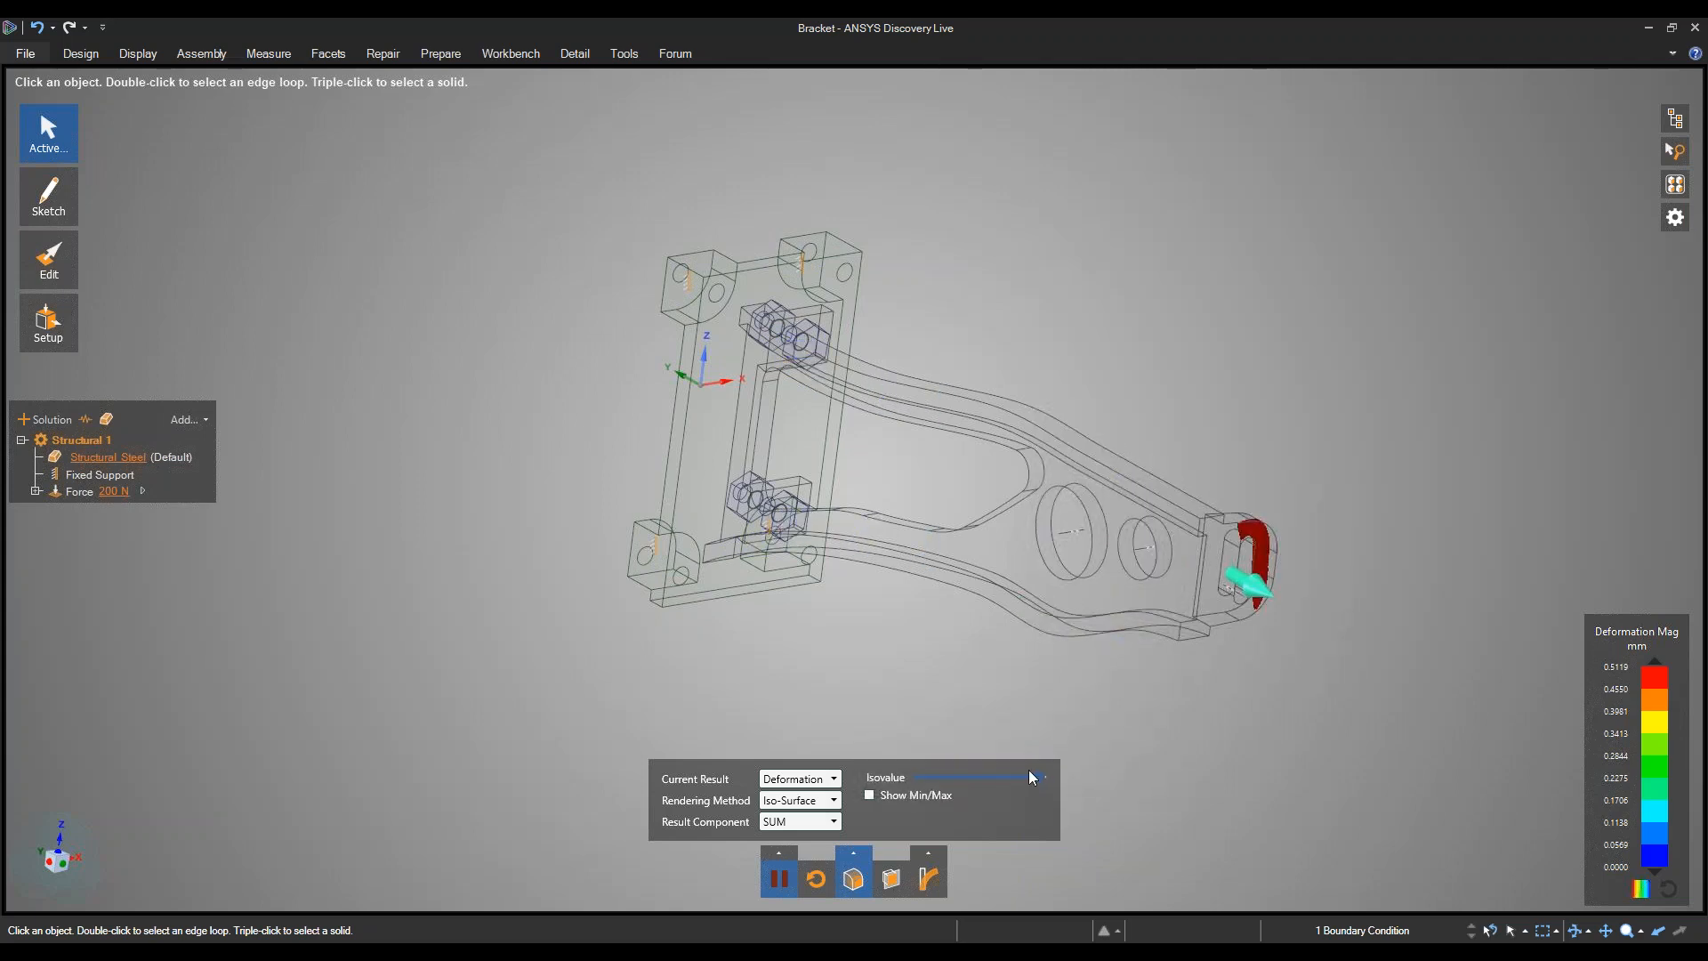
# Set the rendering method of the deformation result back to Surface.
pyautogui.click(777, 854)
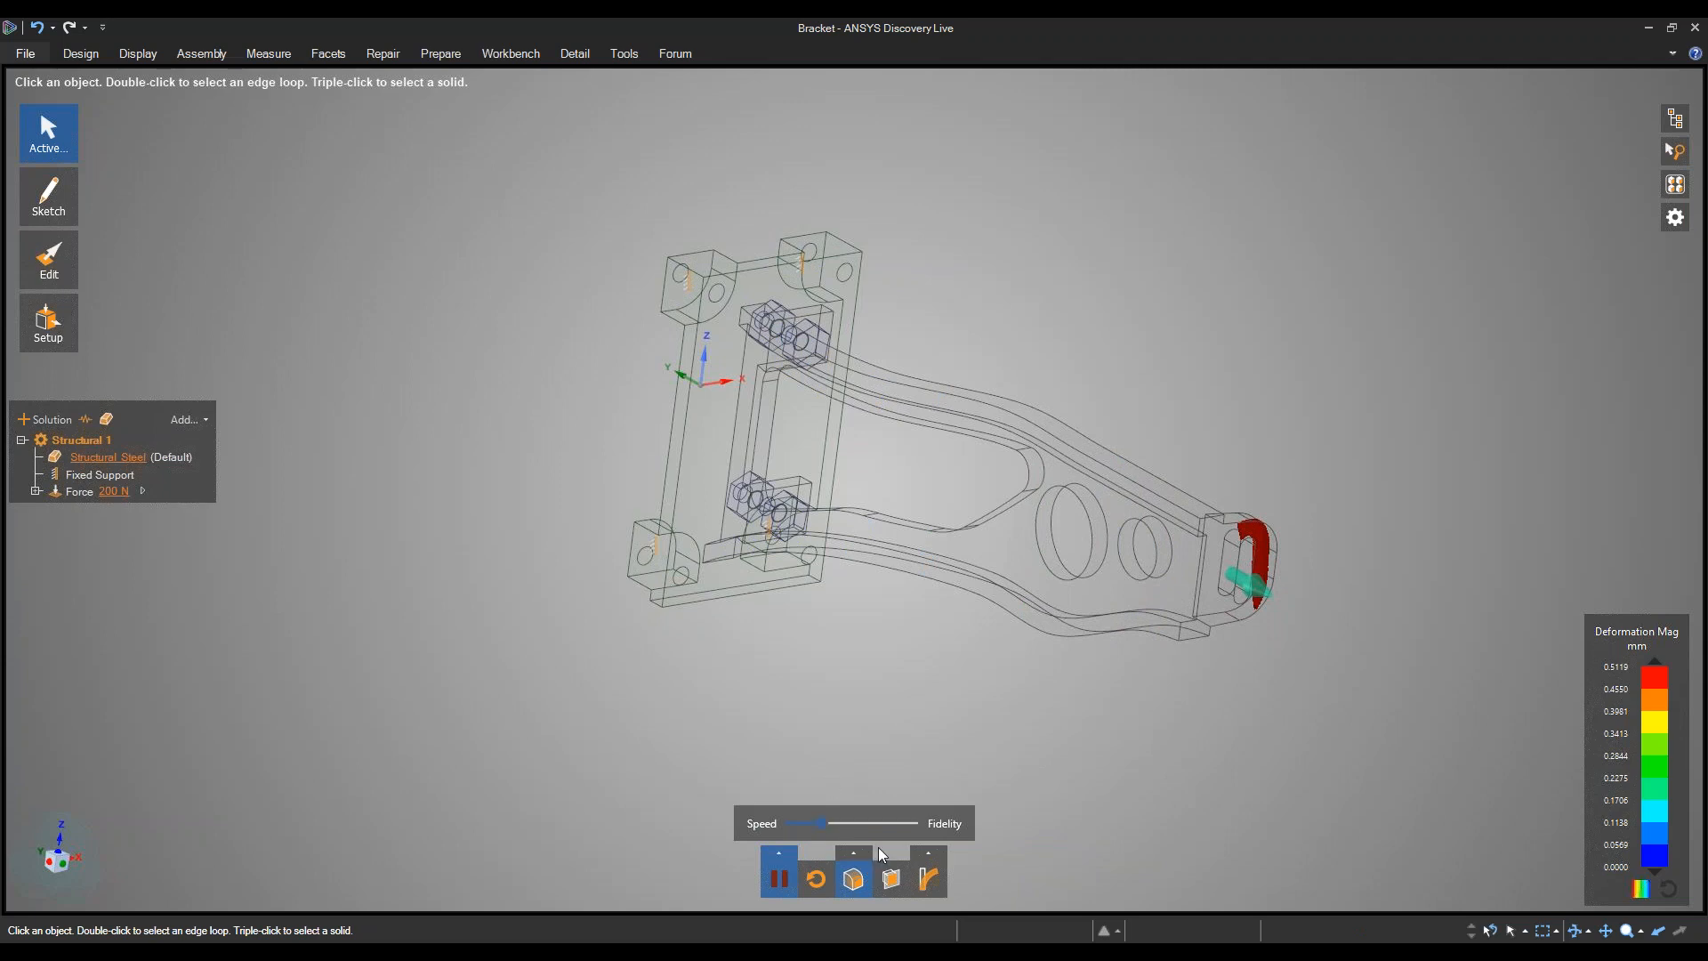
pyautogui.click(849, 855)
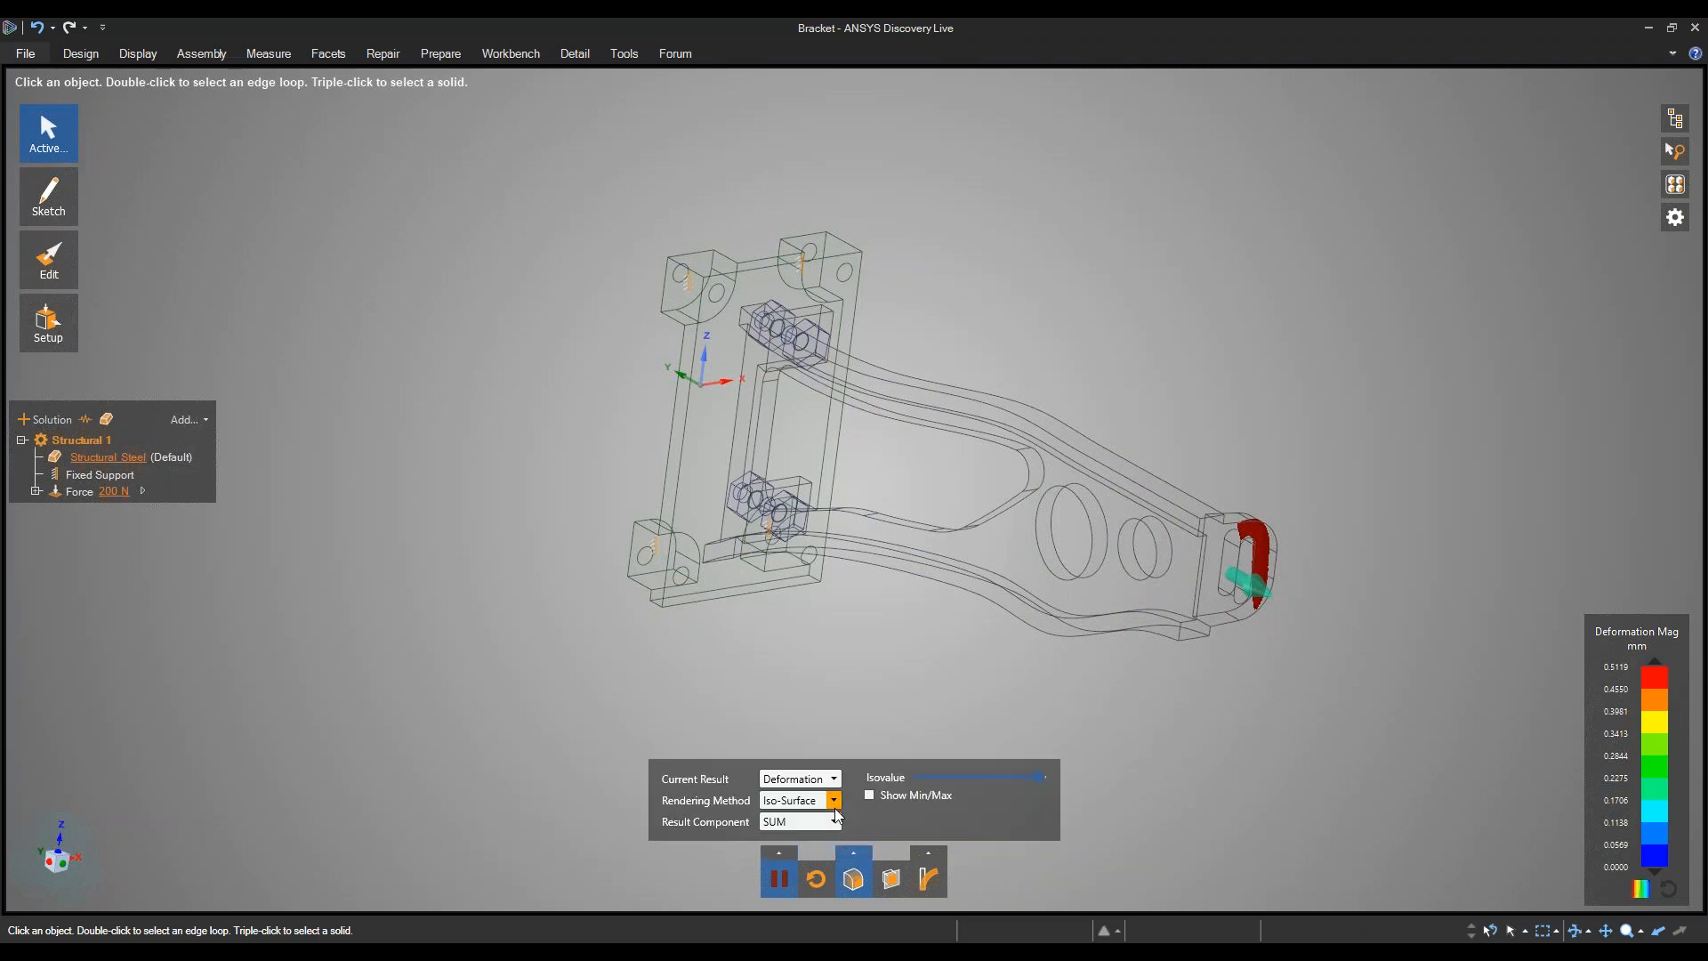
pyautogui.click(834, 800)
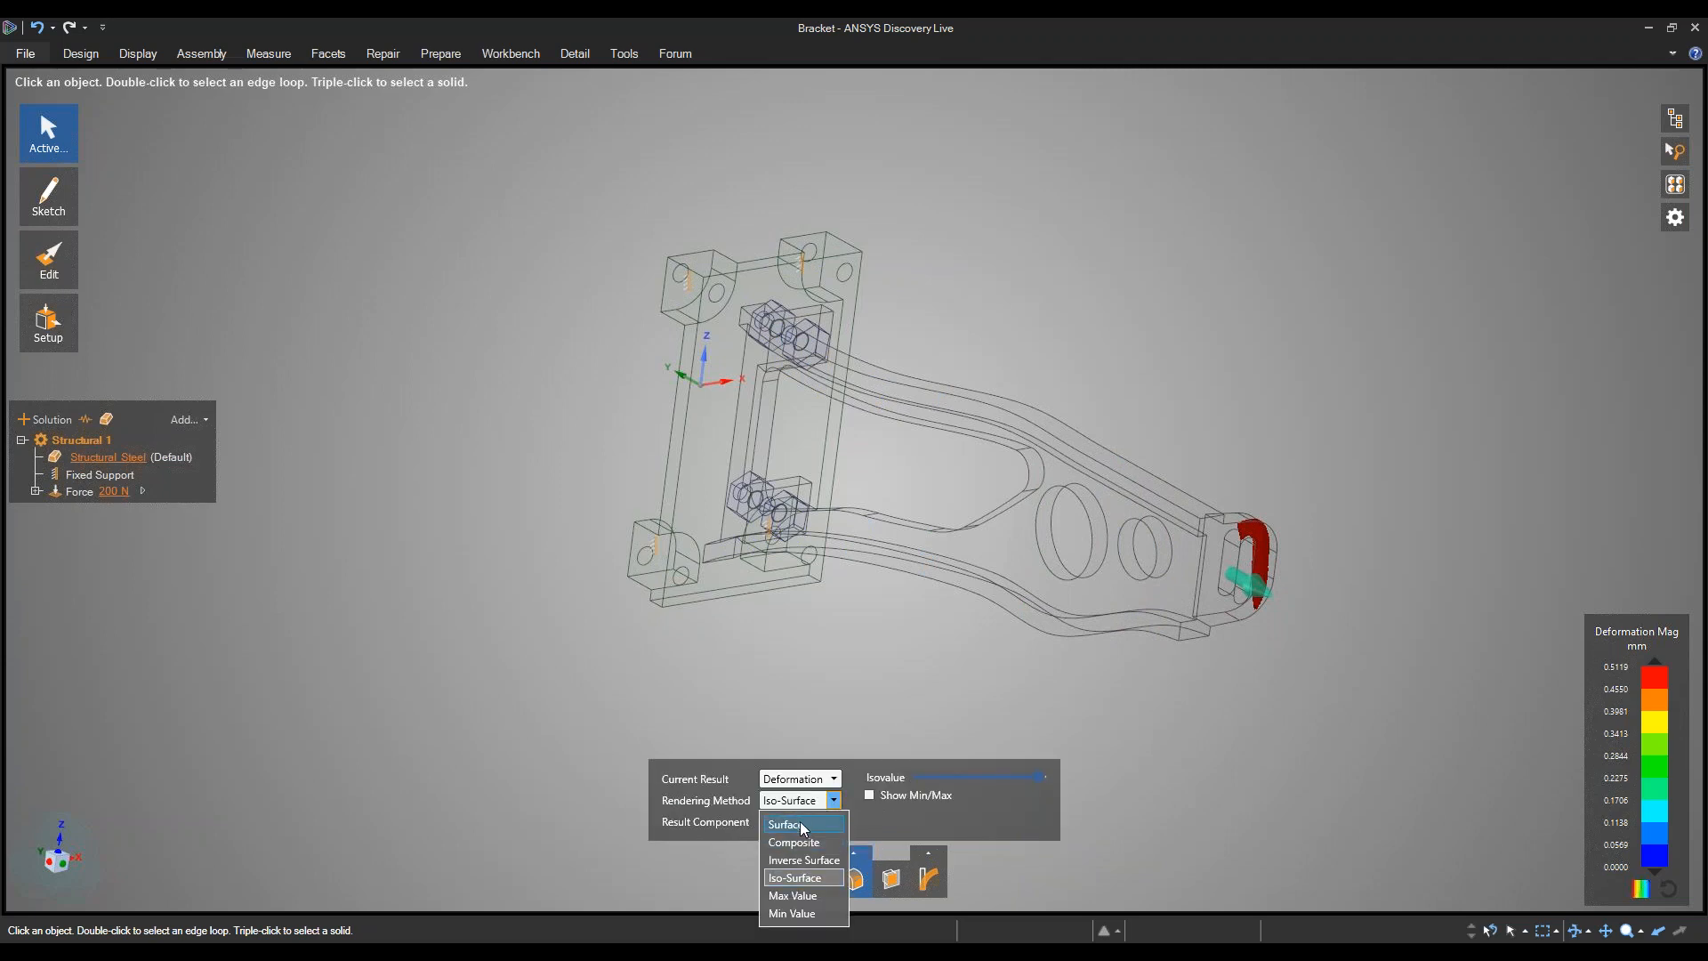
pyautogui.click(799, 822)
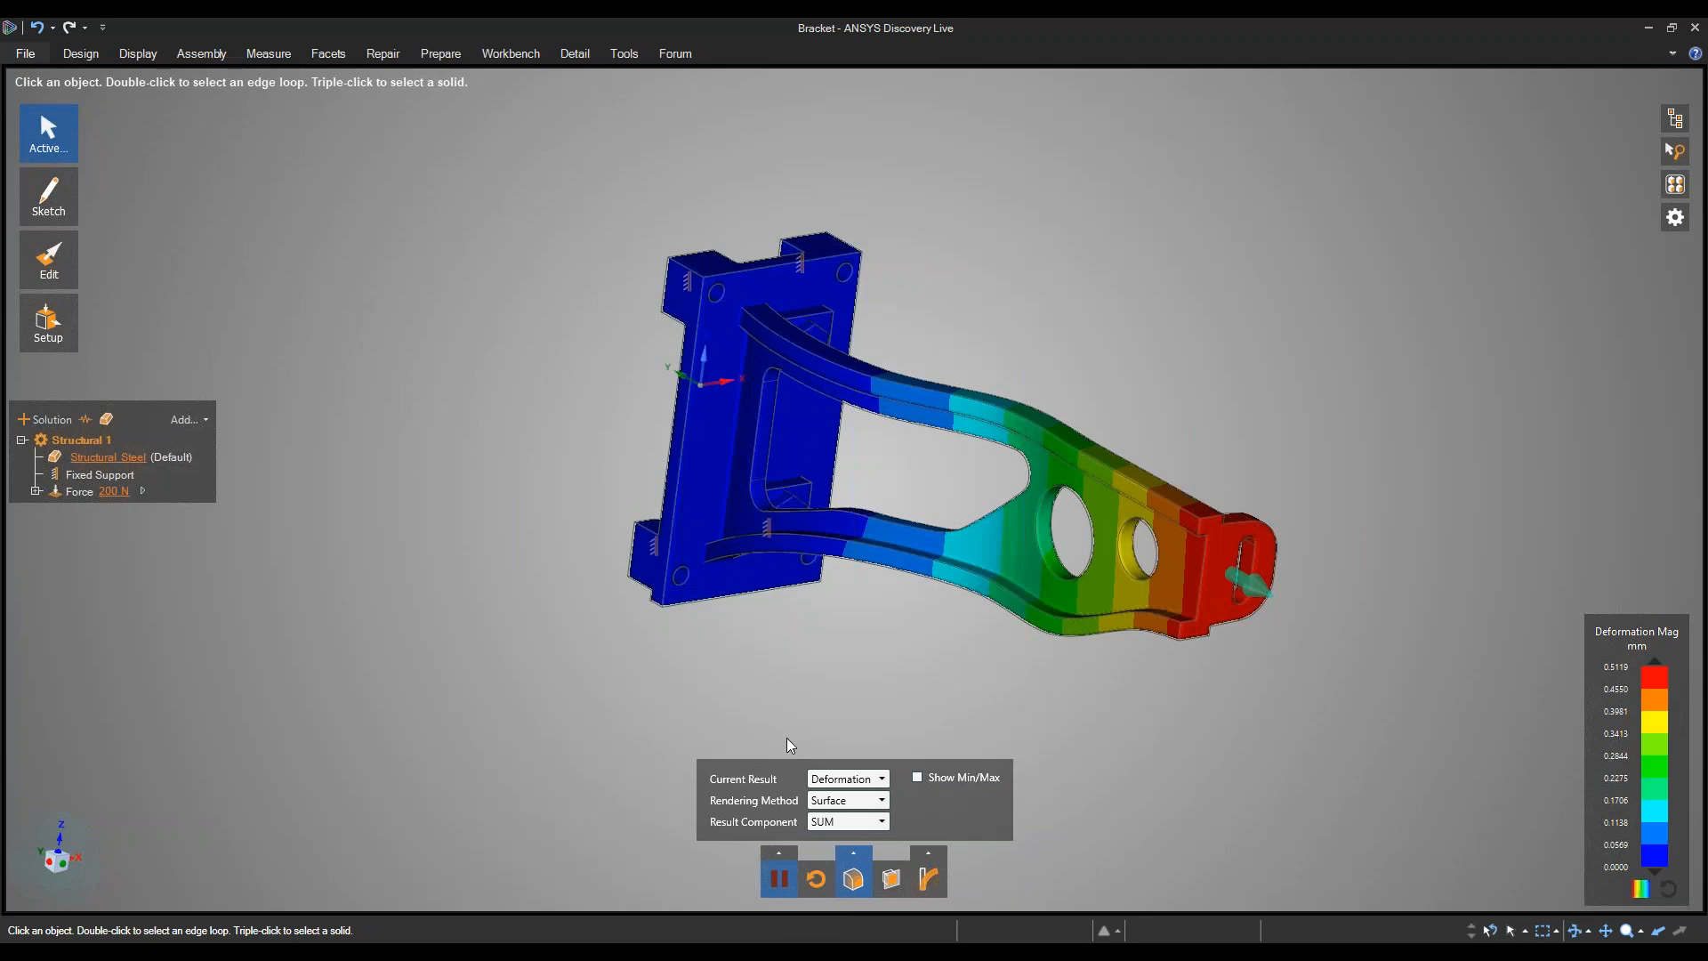
# Shift the solver's speed/fidelity balance to maximum fidelity.
pyautogui.click(787, 851)
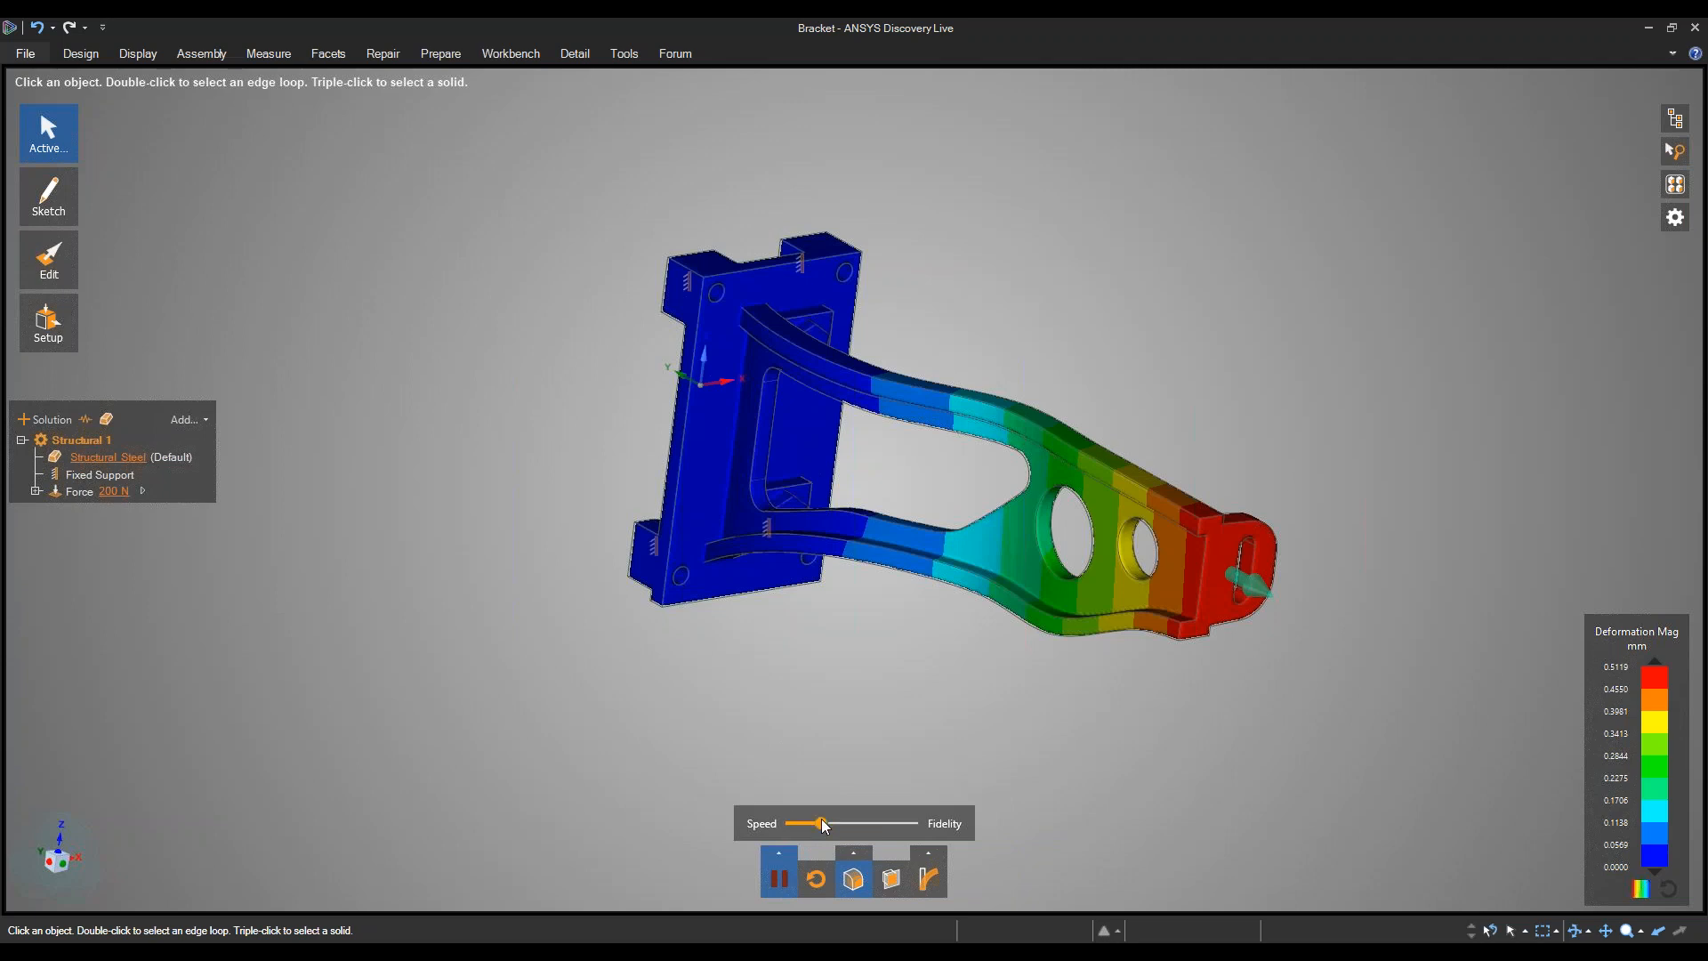
pyautogui.moveTo(925, 665); pyautogui.dragTo(908, 627, button='middle')
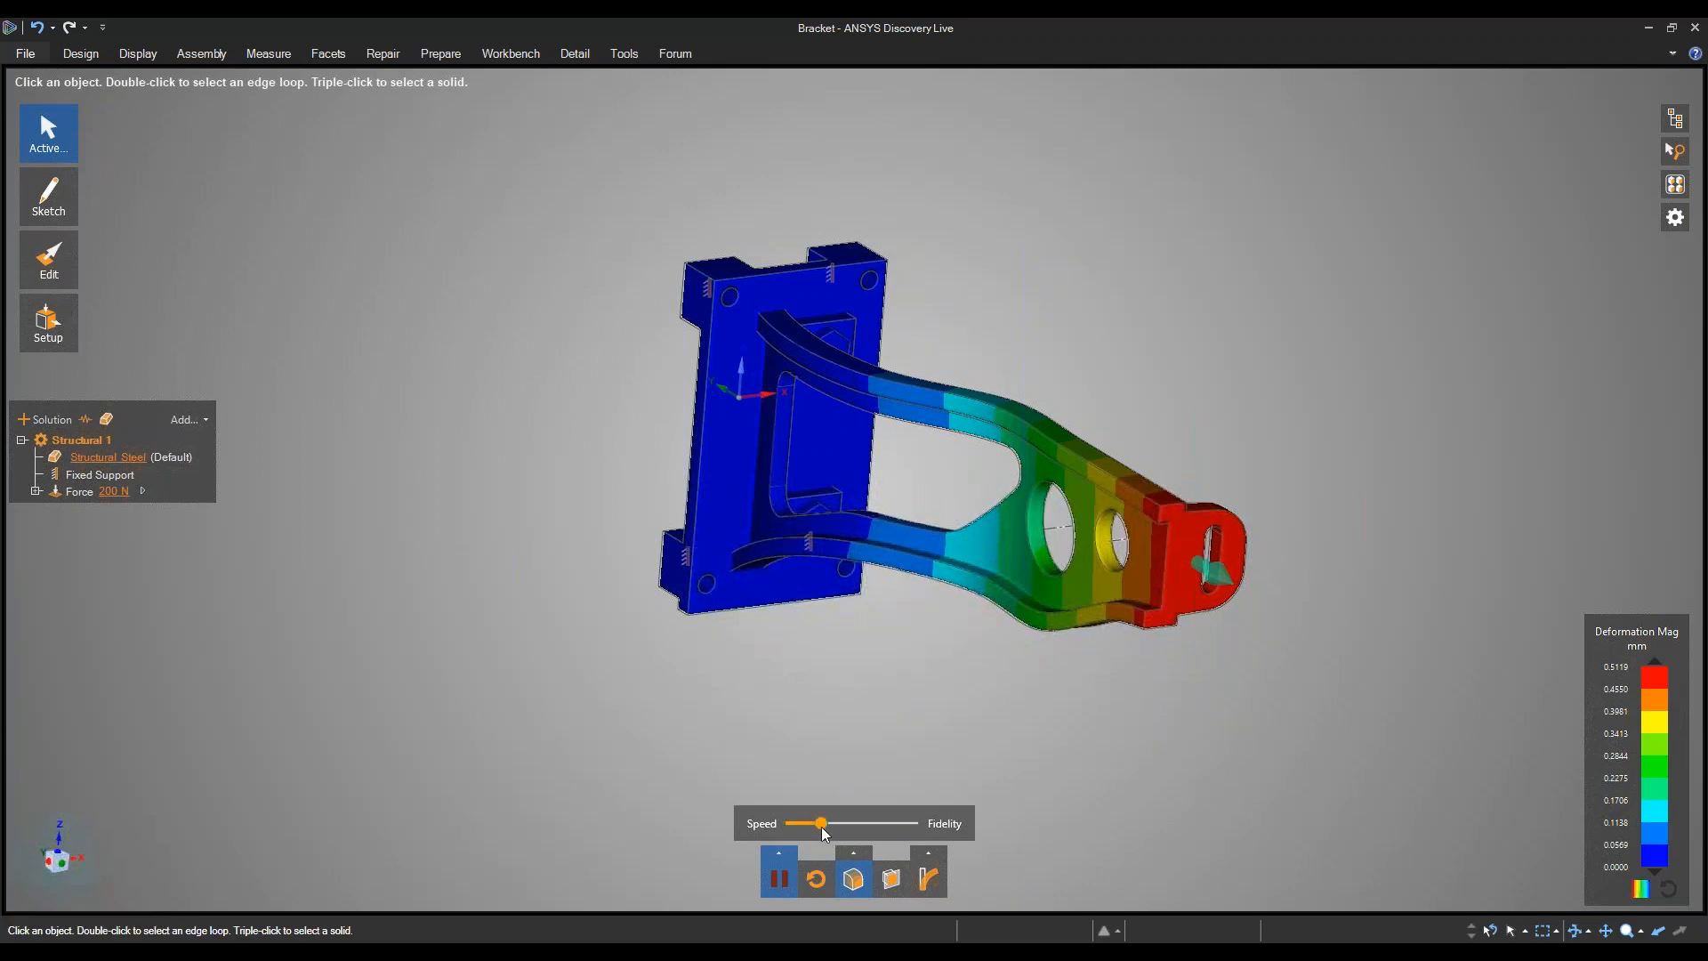
pyautogui.moveTo(823, 828); pyautogui.dragTo(859, 828)
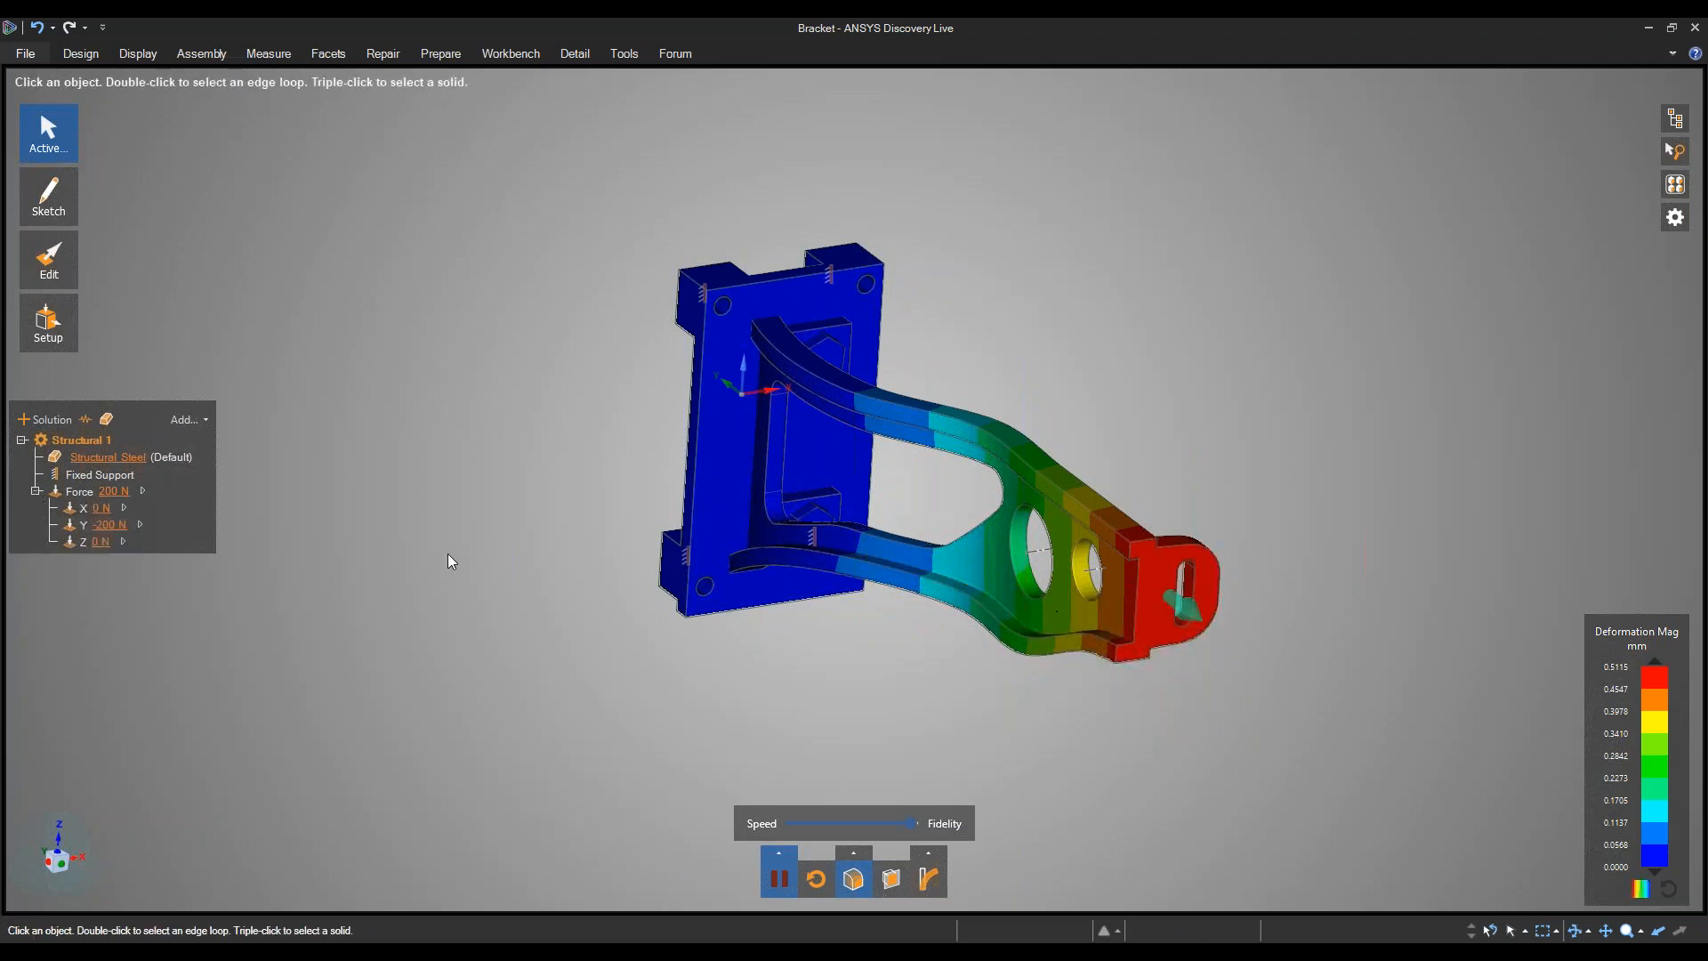
# Redirect the bracket's end force by setting its Z component to -200 N and its Y component to 0 N.
pyautogui.click(100, 541)
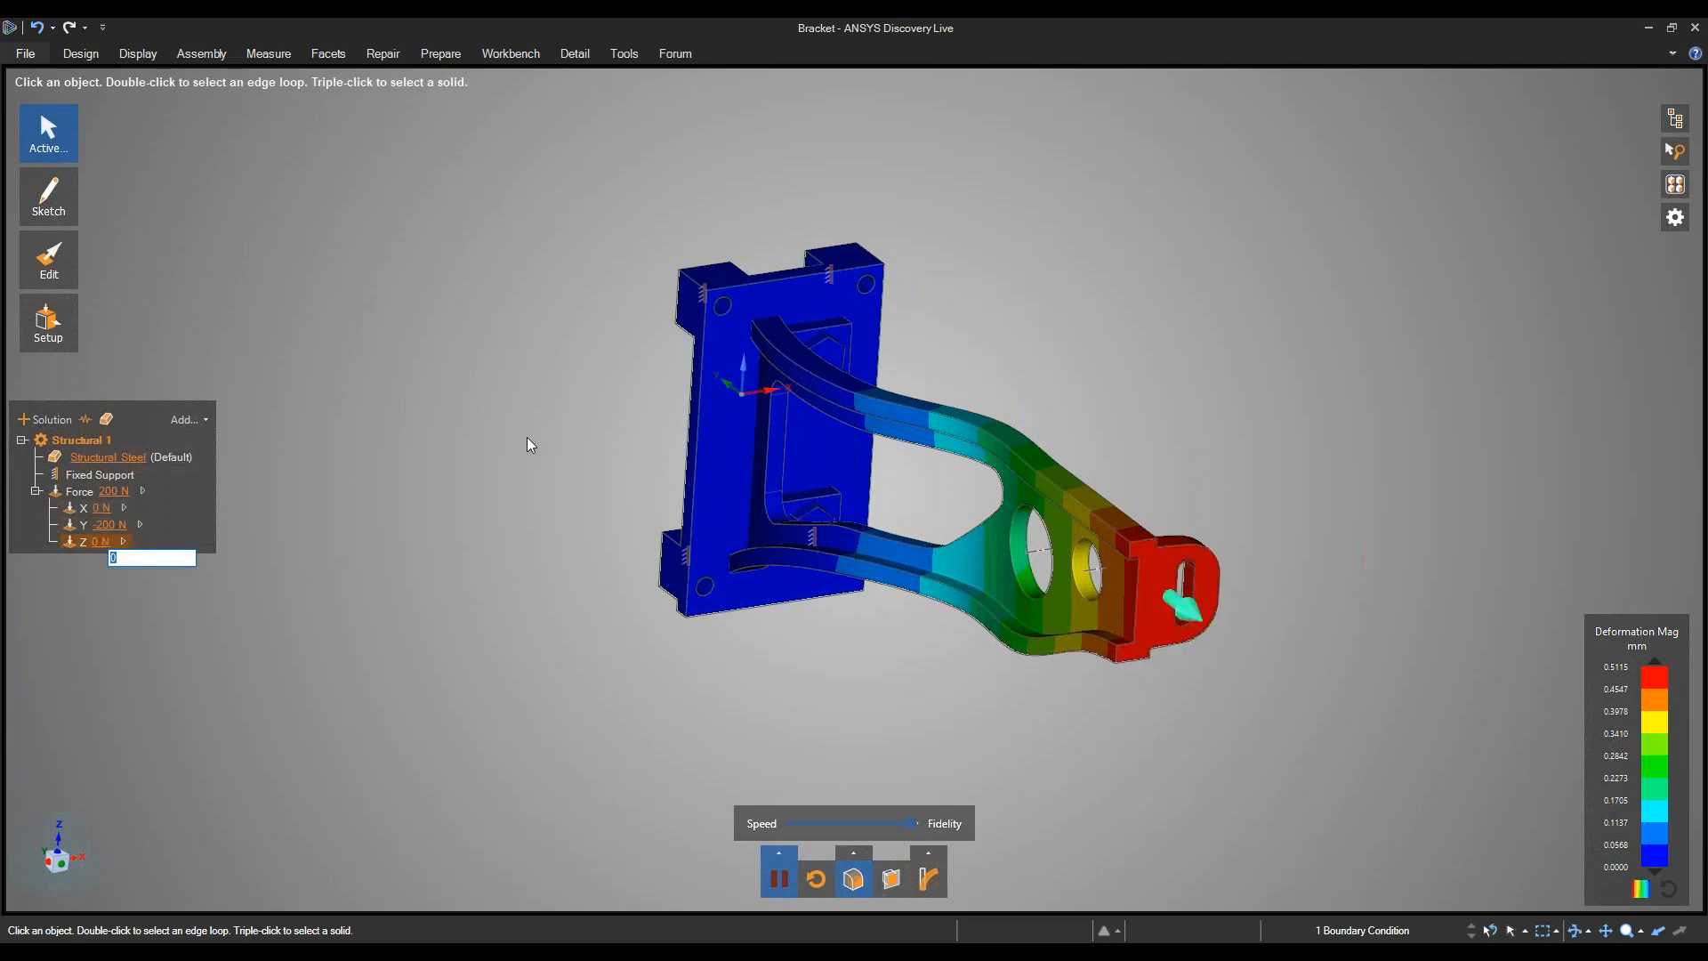
pyautogui.write('-200')
pyautogui.press('Return')
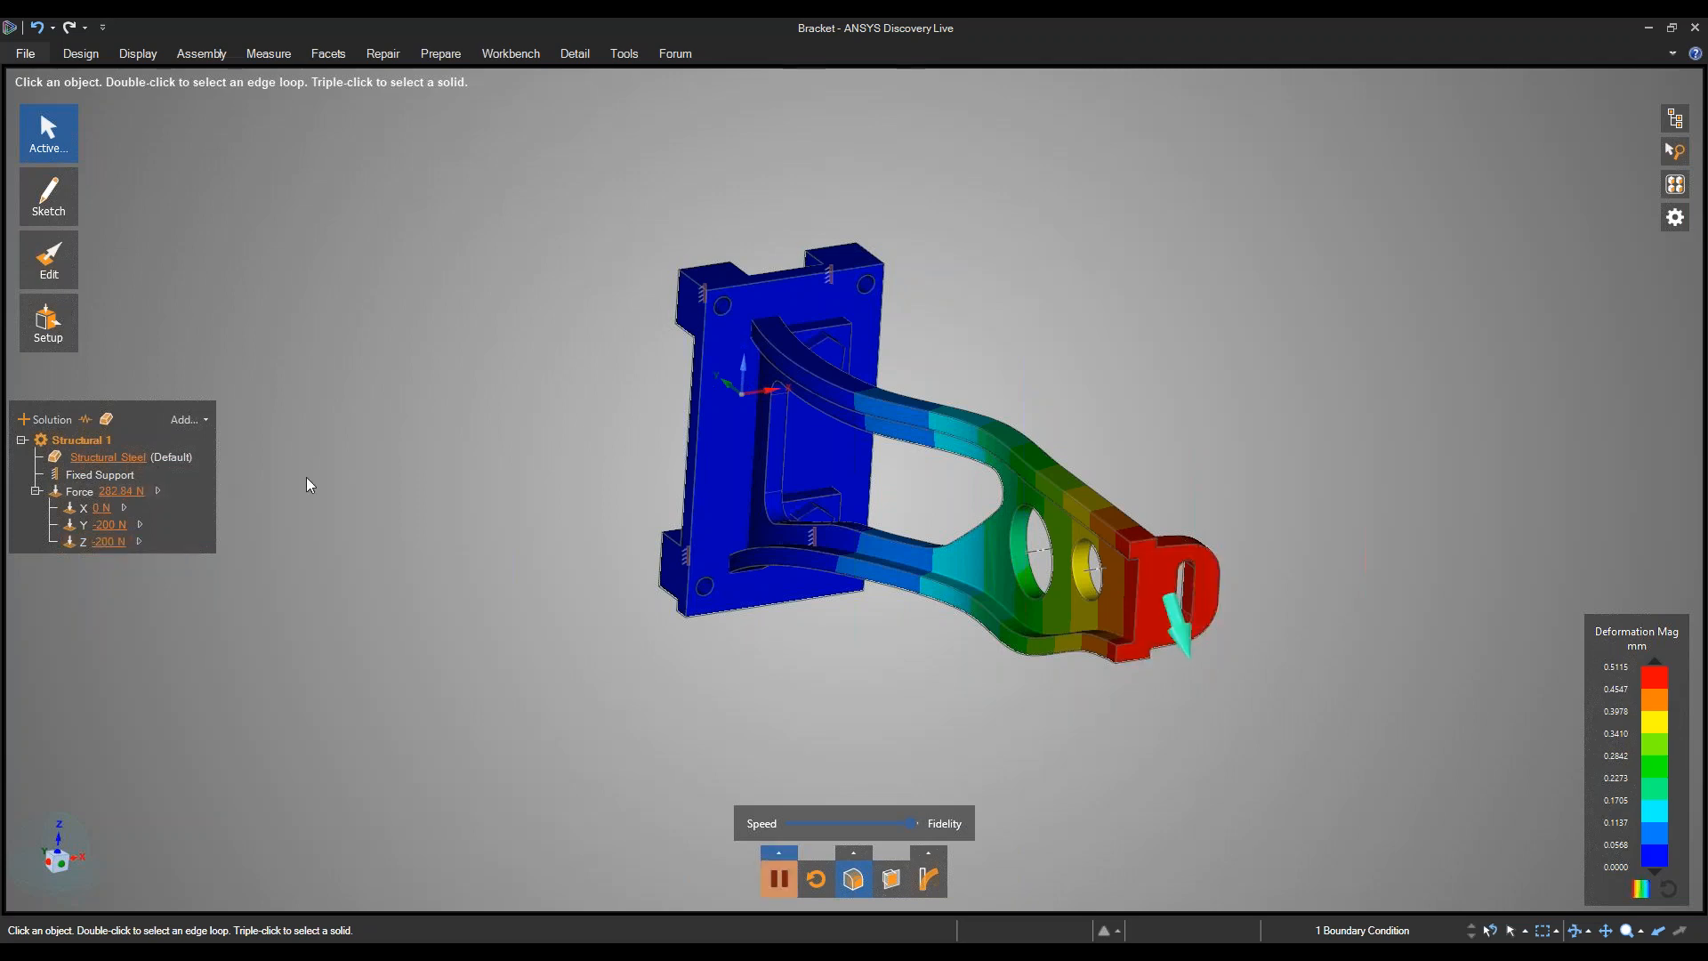
pyautogui.click(104, 541)
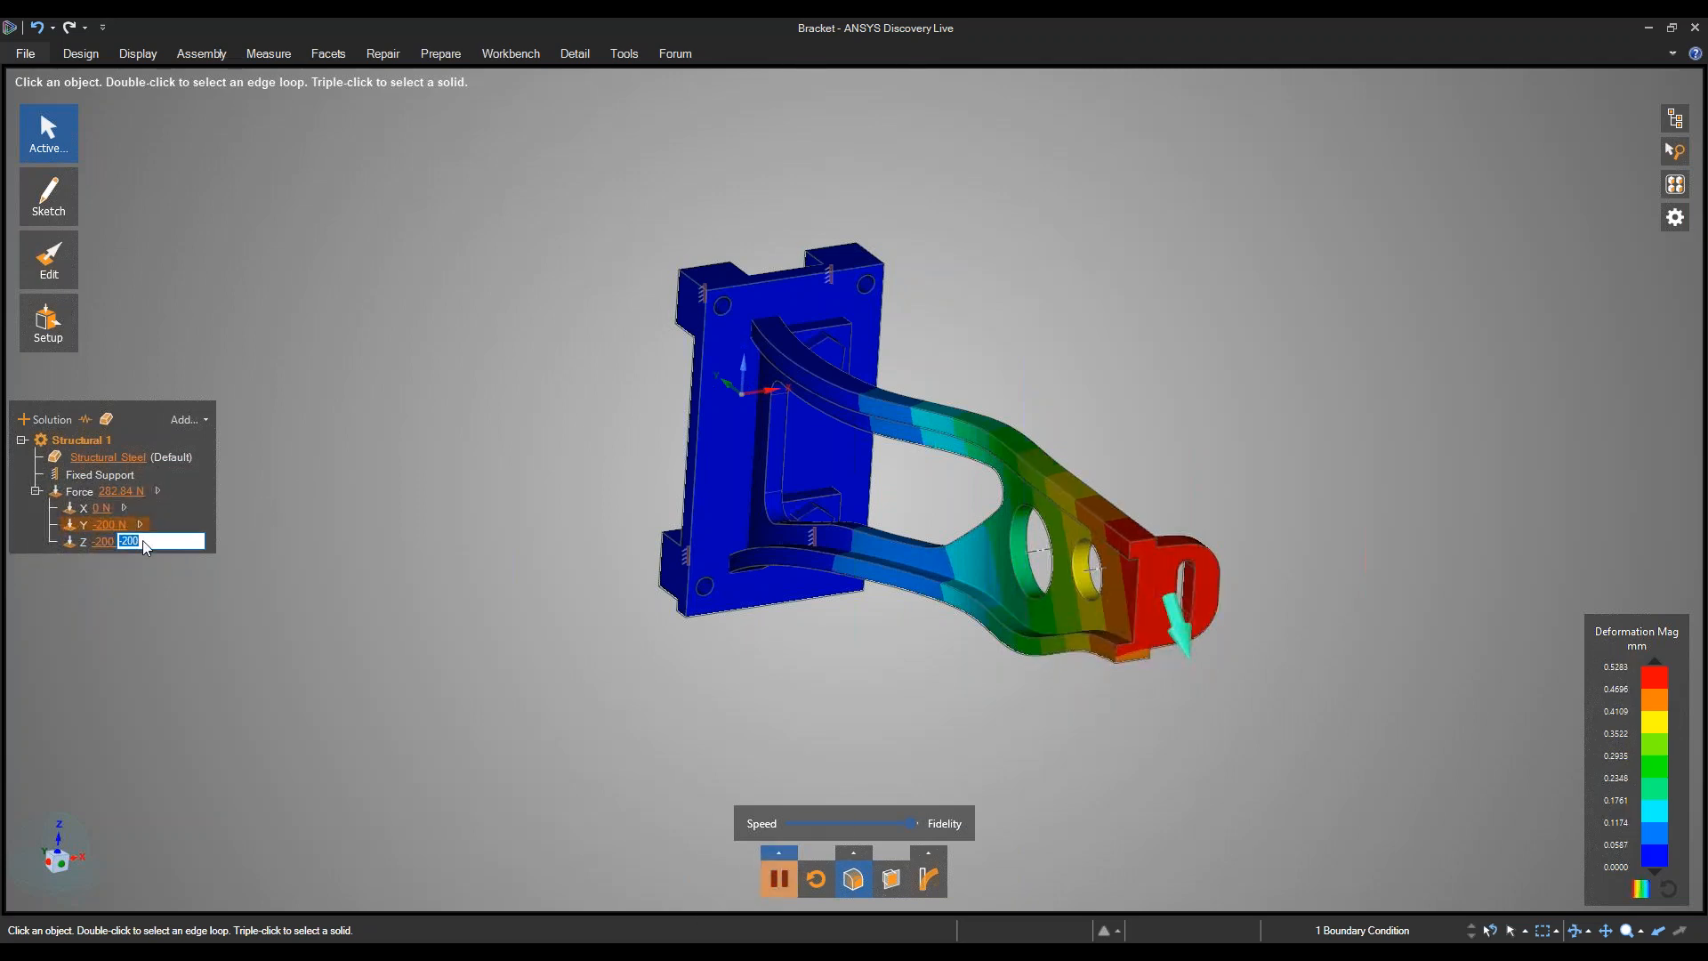
pyautogui.write('0')
pyautogui.press('Return')
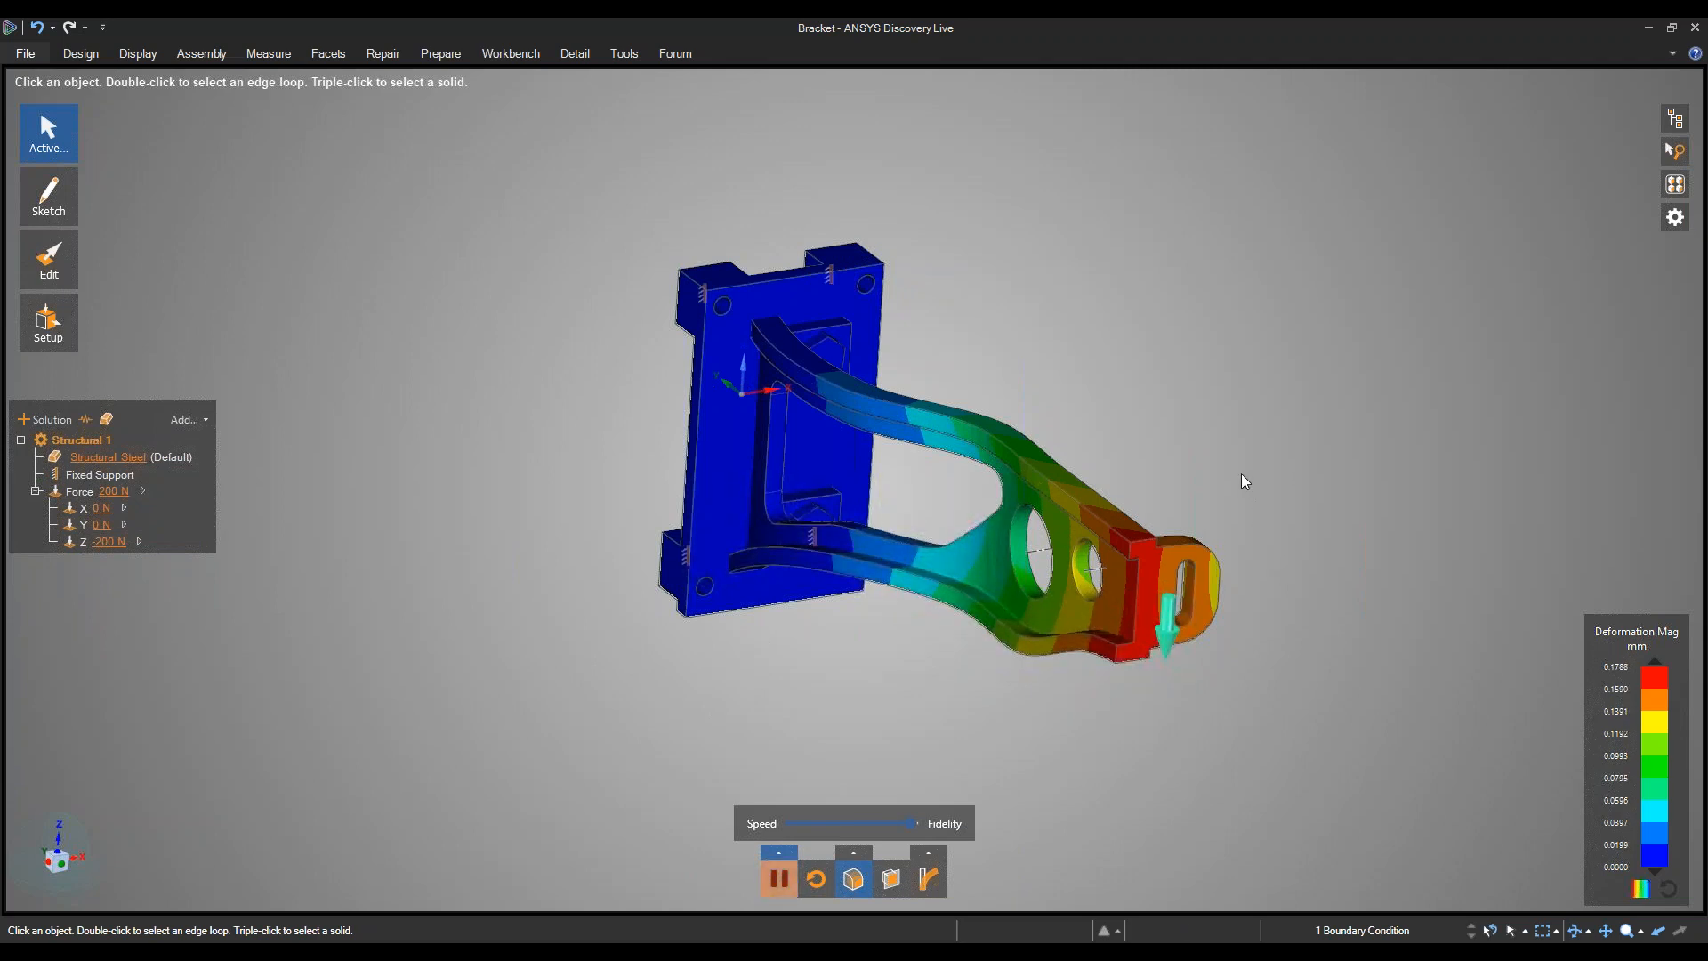
# Add a Max stress in volume calculation covering all bodies of the bracket assembly.
pyautogui.moveTo(1174, 381)
pyautogui.mouseDown(button='middle')
pyautogui.moveTo(1173, 350)
pyautogui.moveTo(1193, 371)
pyautogui.mouseUp(button='middle')
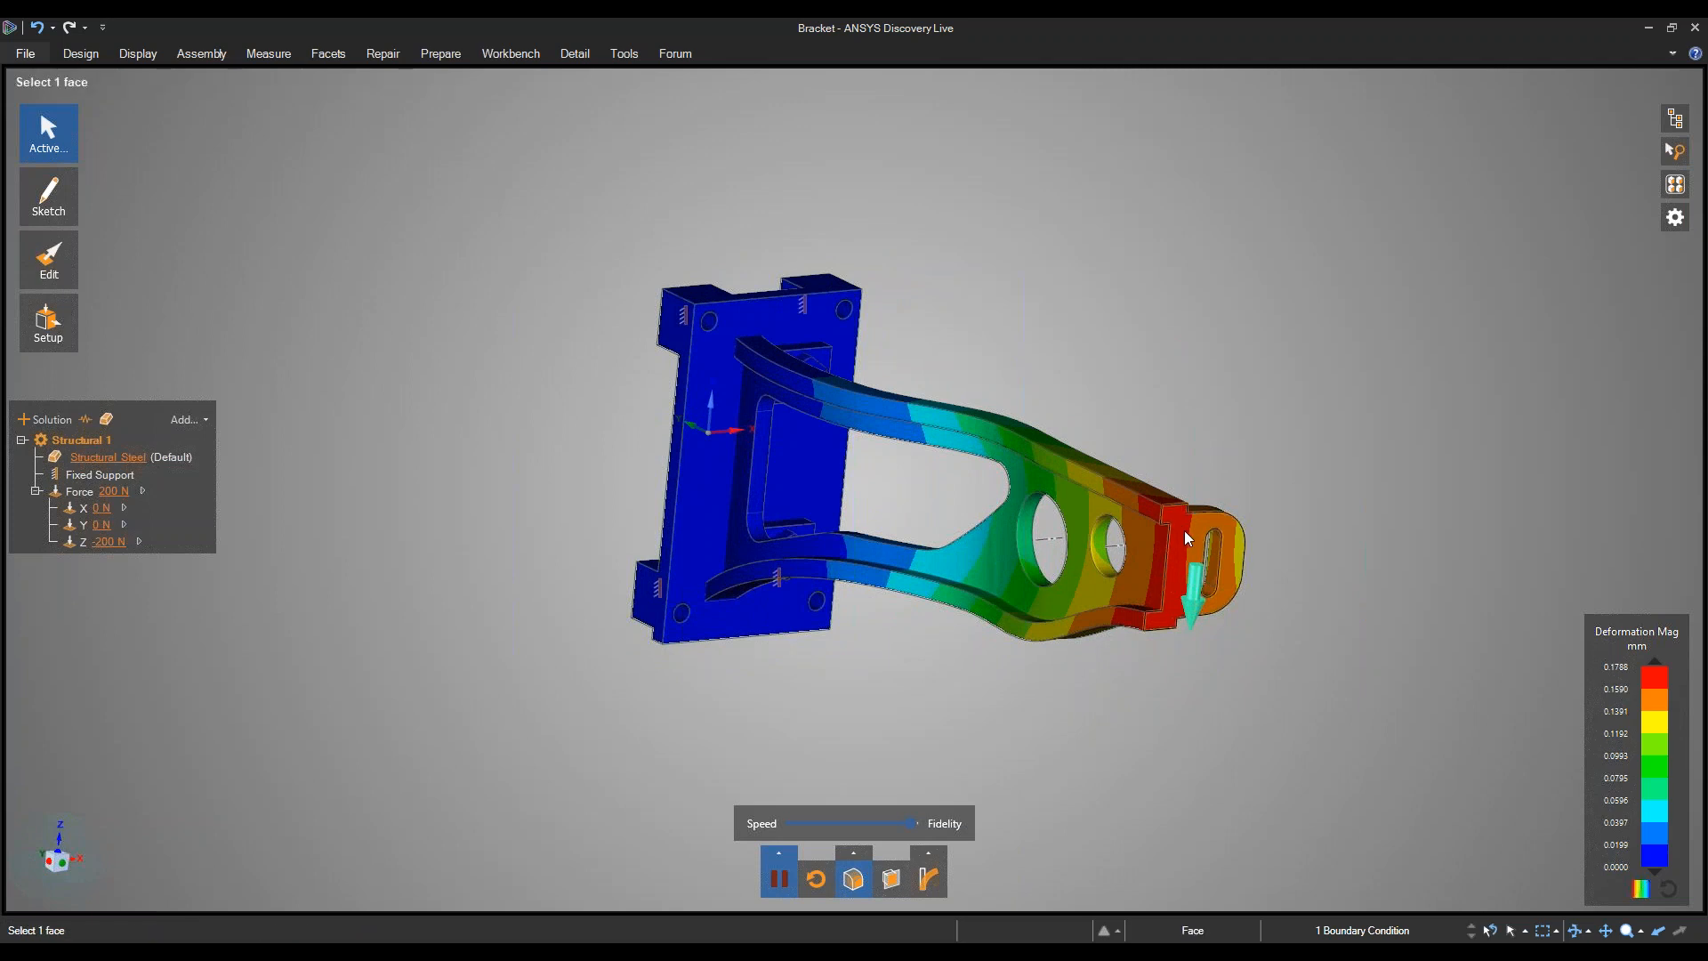
pyautogui.moveTo(1027, 311); pyautogui.dragTo(1010, 328, button='middle')
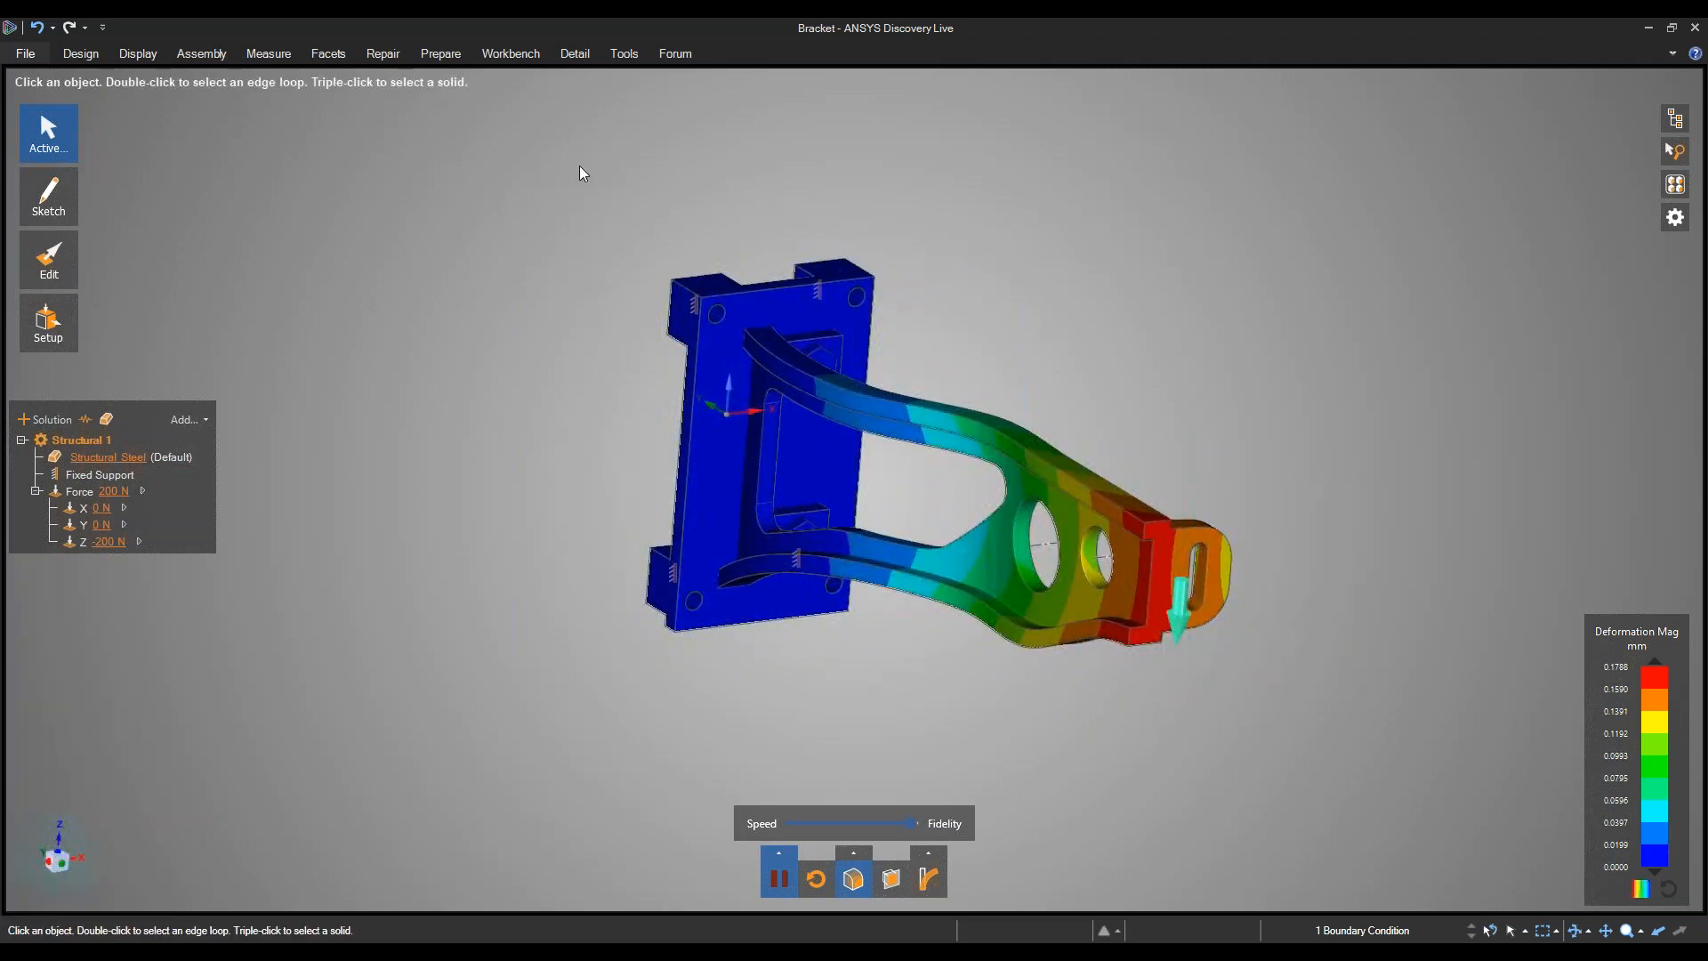
pyautogui.moveTo(512, 160); pyautogui.dragTo(1338, 746)
pyautogui.moveTo(1208, 713); pyautogui.dragTo(1018, 312)
pyautogui.rightClick(1018, 311)
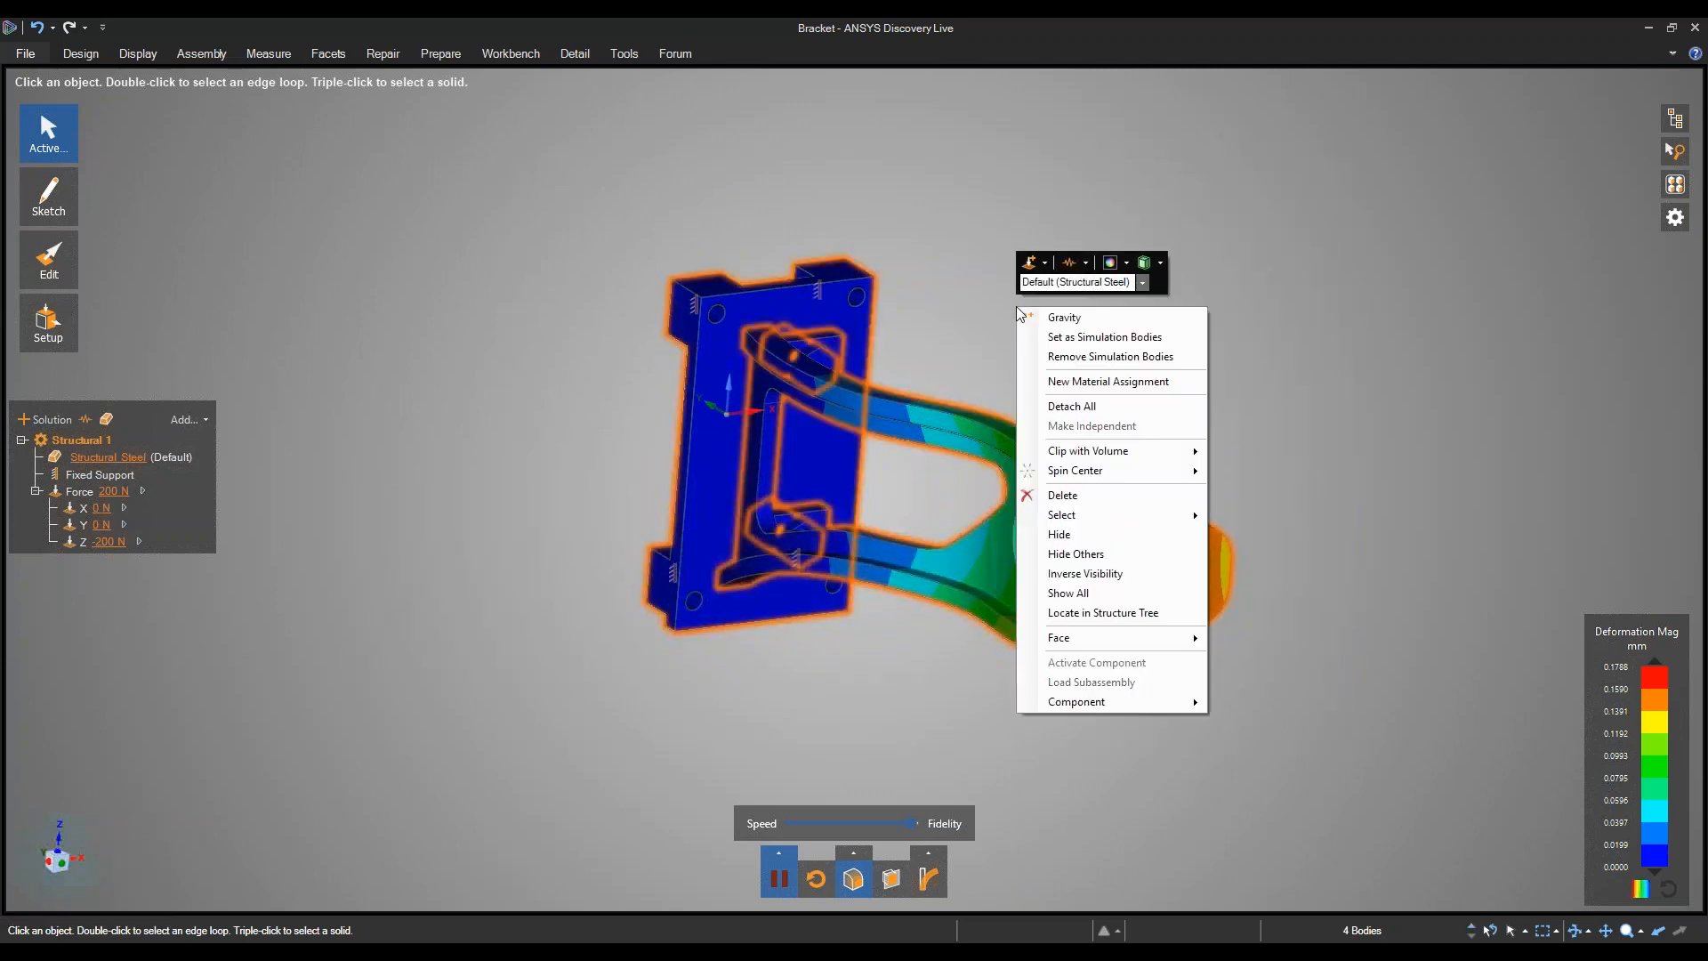
pyautogui.click(1089, 264)
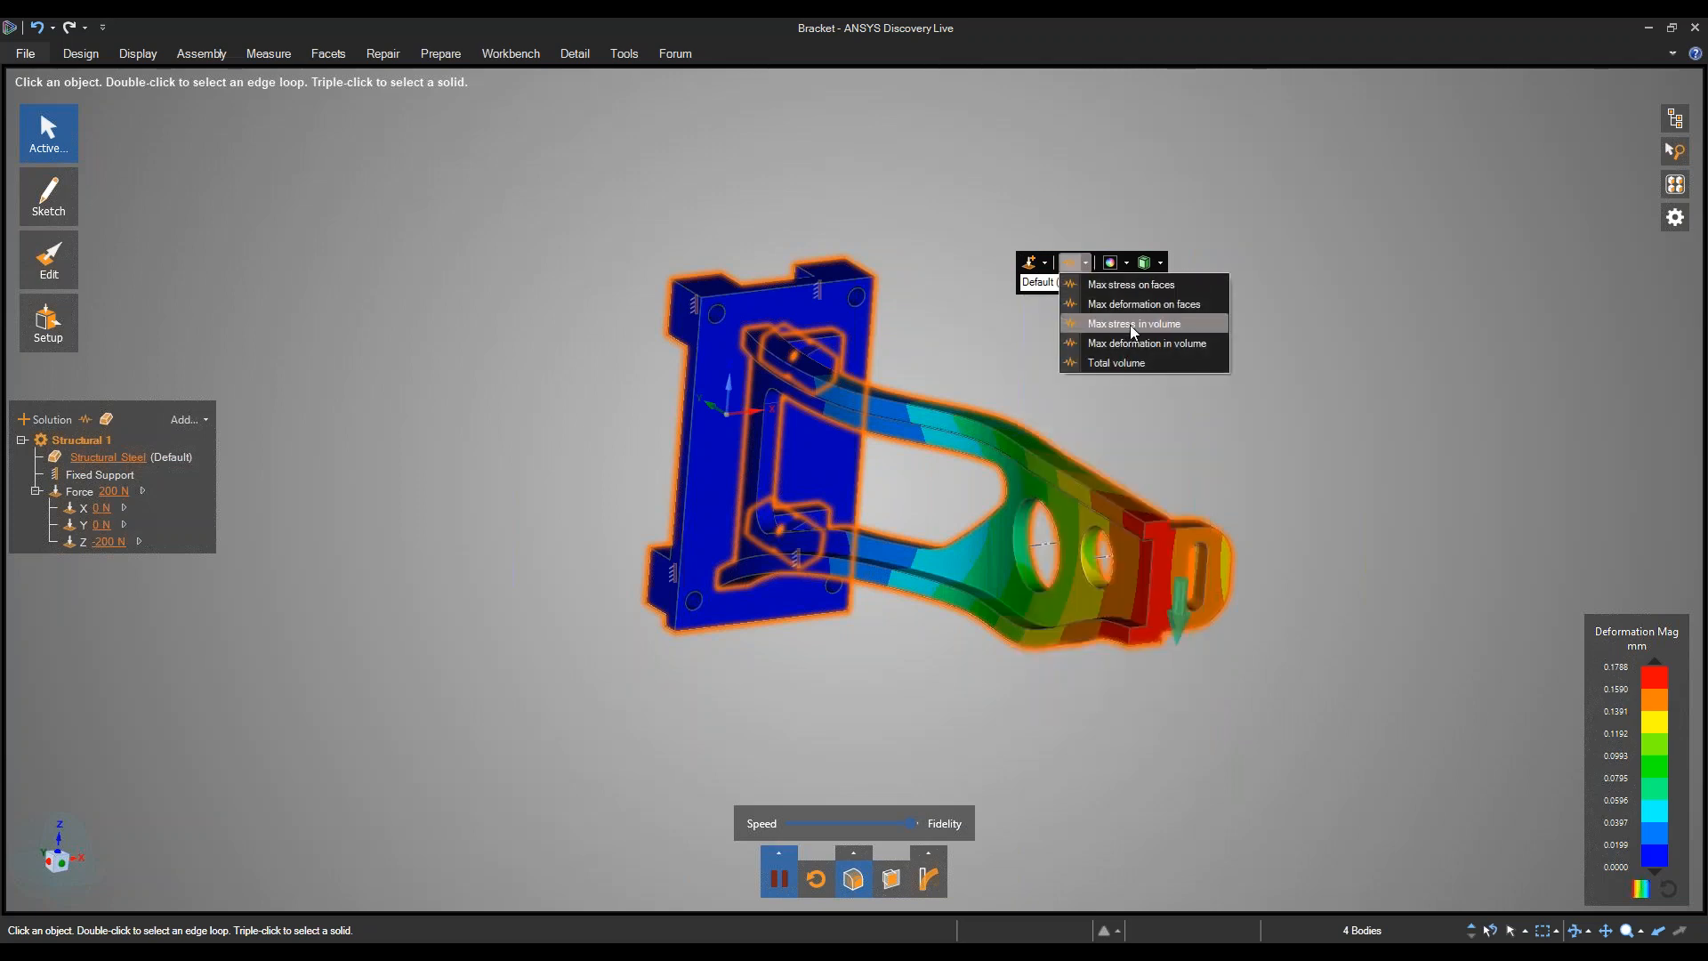
pyautogui.click(1181, 324)
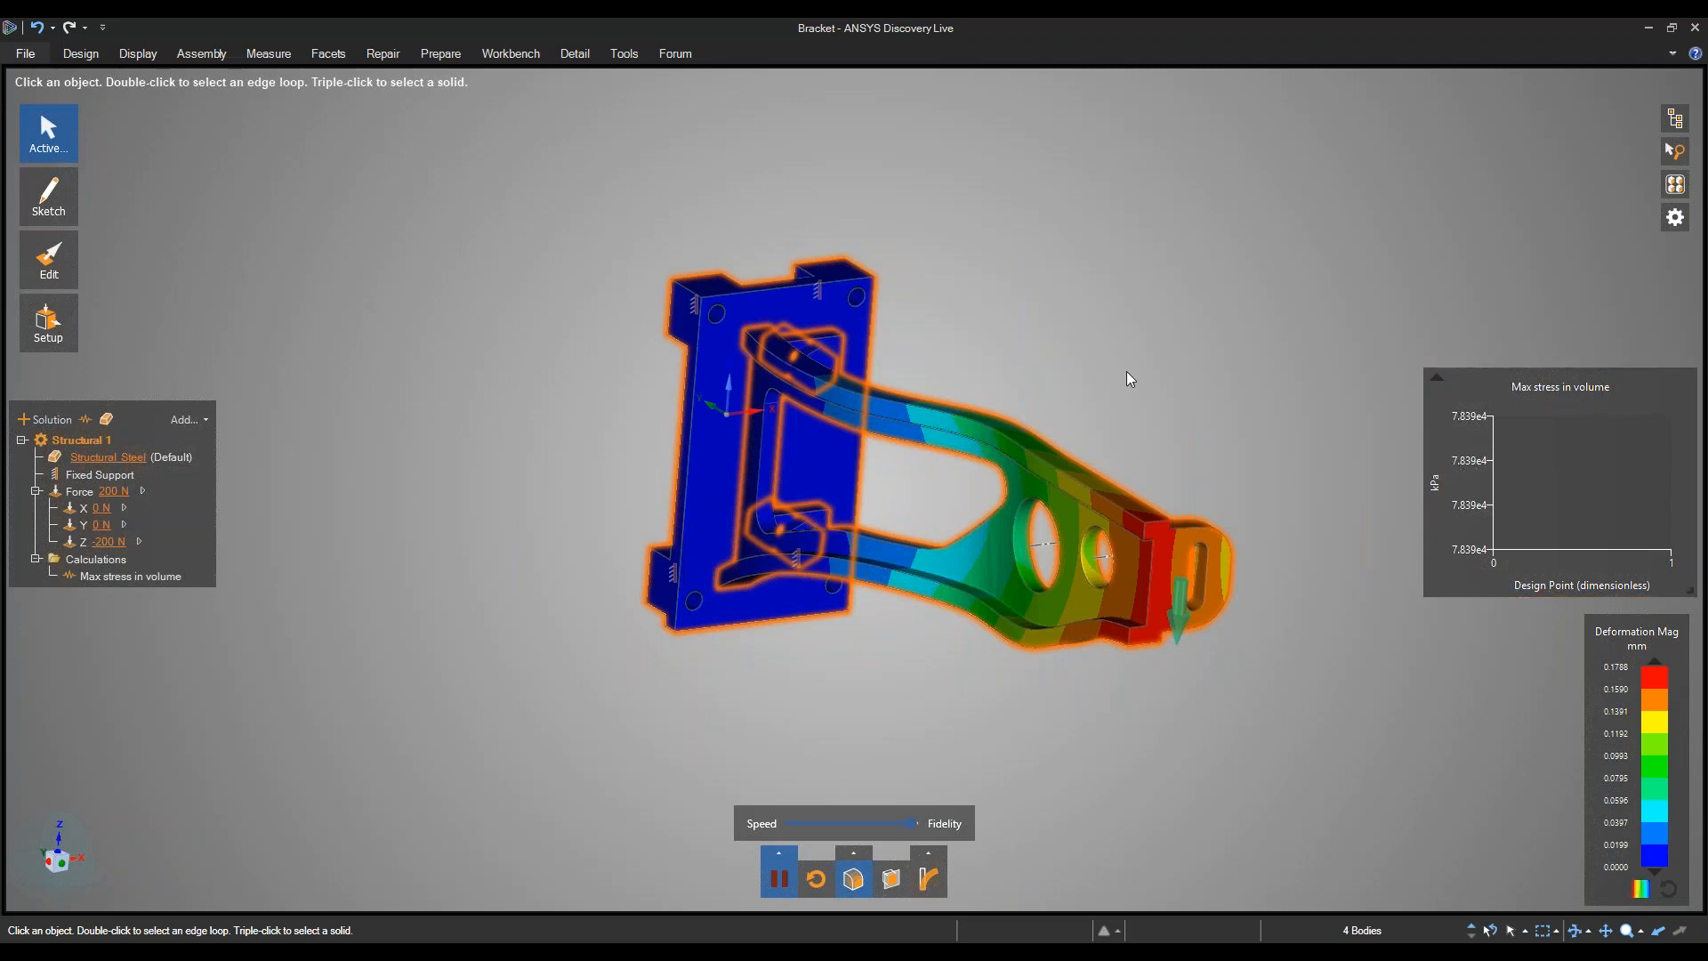
pyautogui.click(1053, 354)
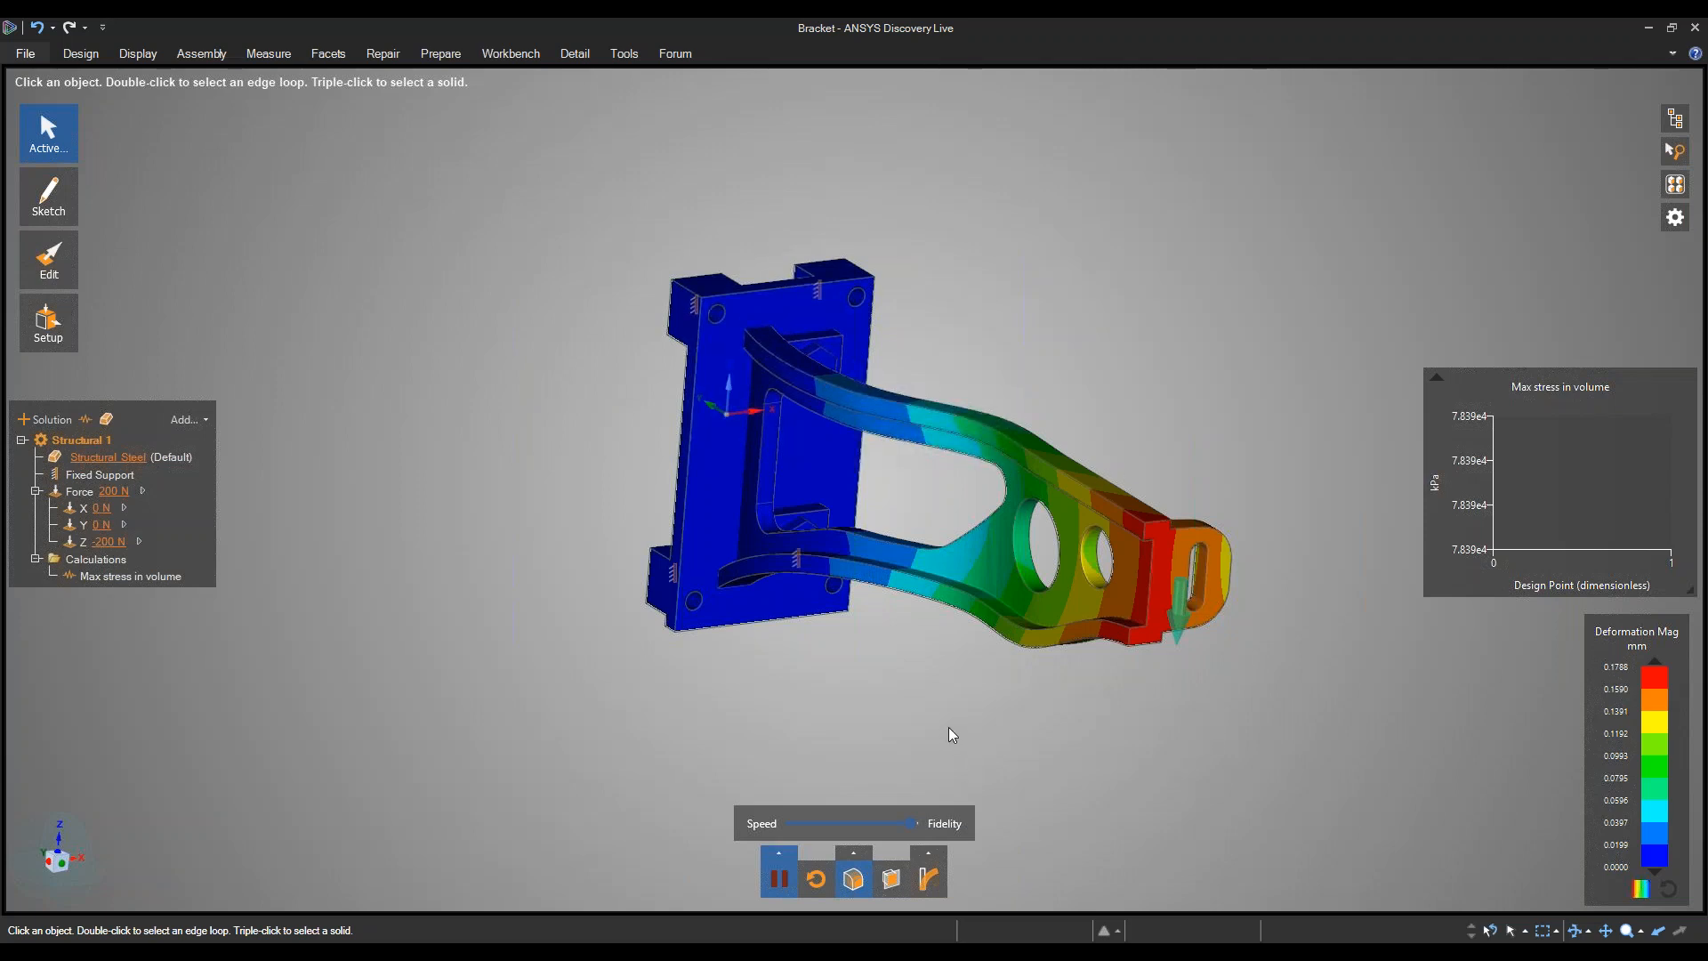
# Pull the long side face of the bracket's upper arm outward to widen its flange across the base plate.
pyautogui.click(1182, 553)
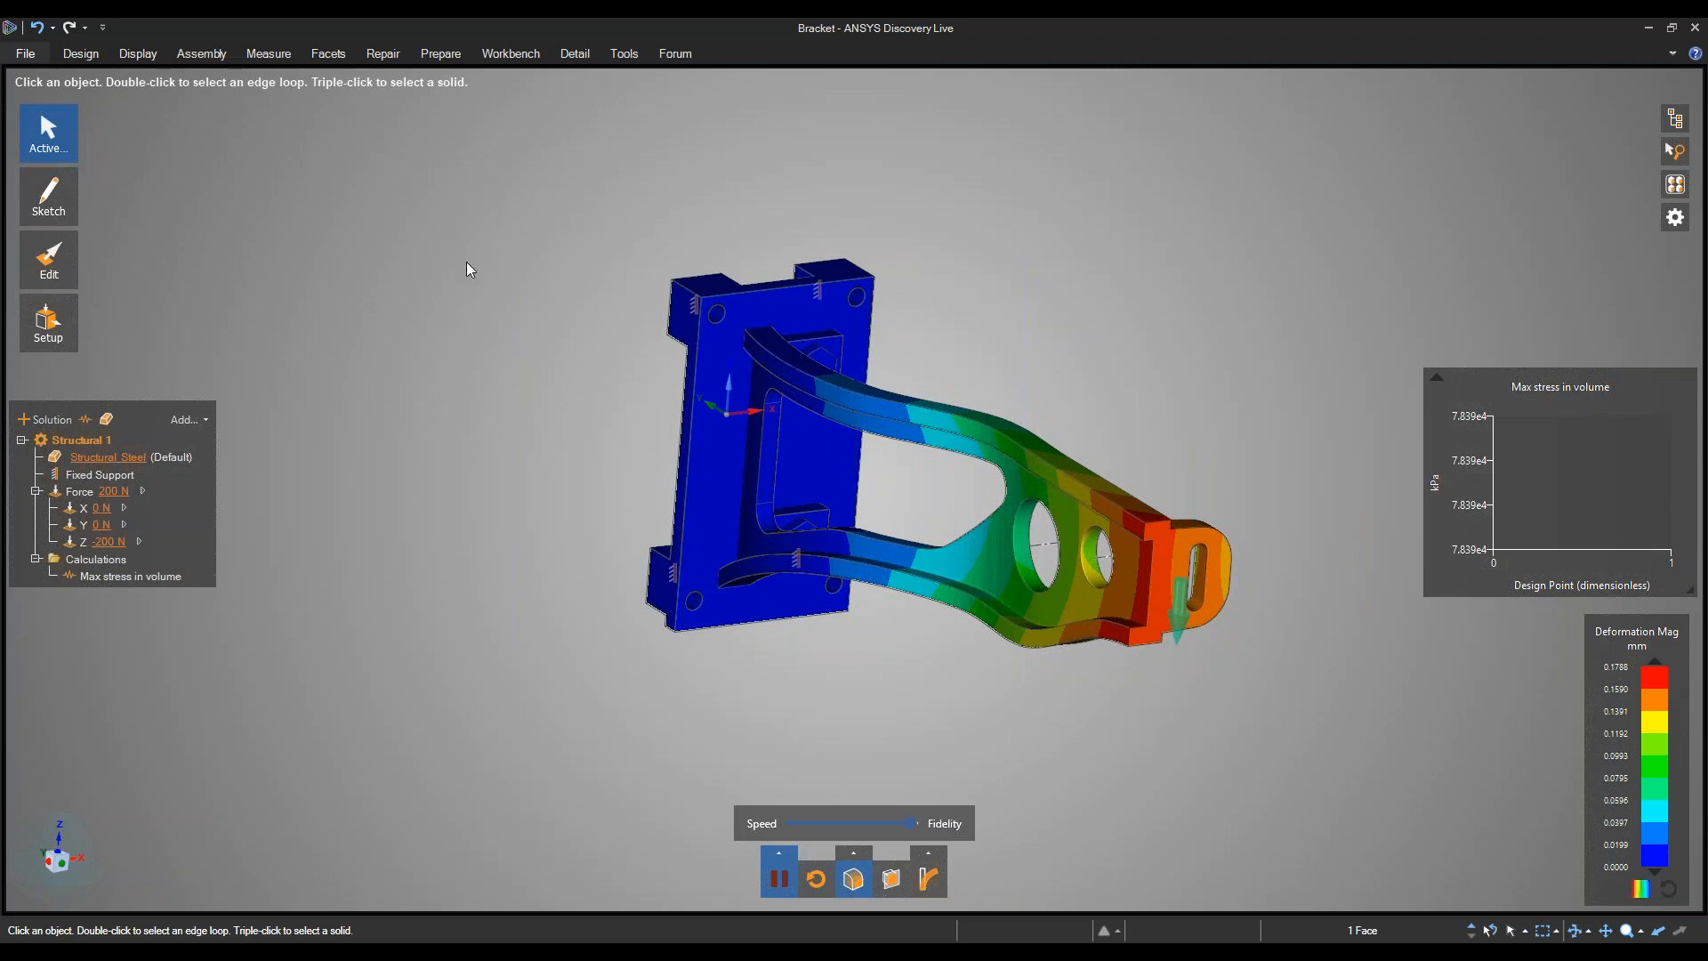
pyautogui.moveTo(62, 267)
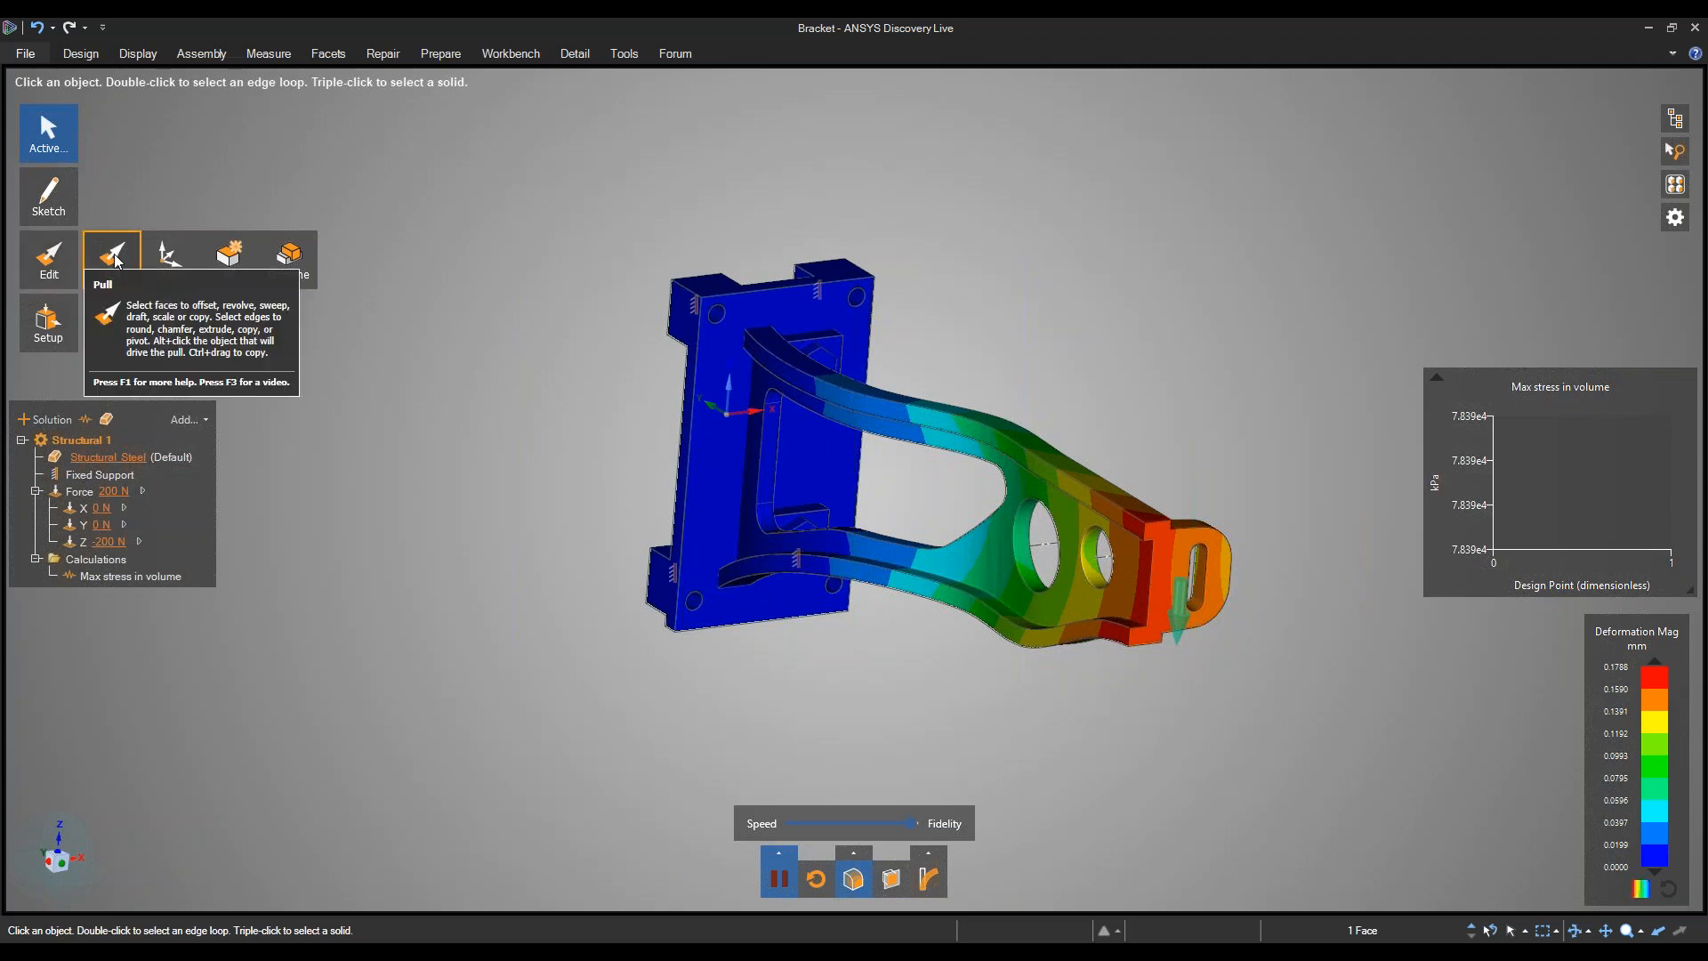
pyautogui.click(803, 391)
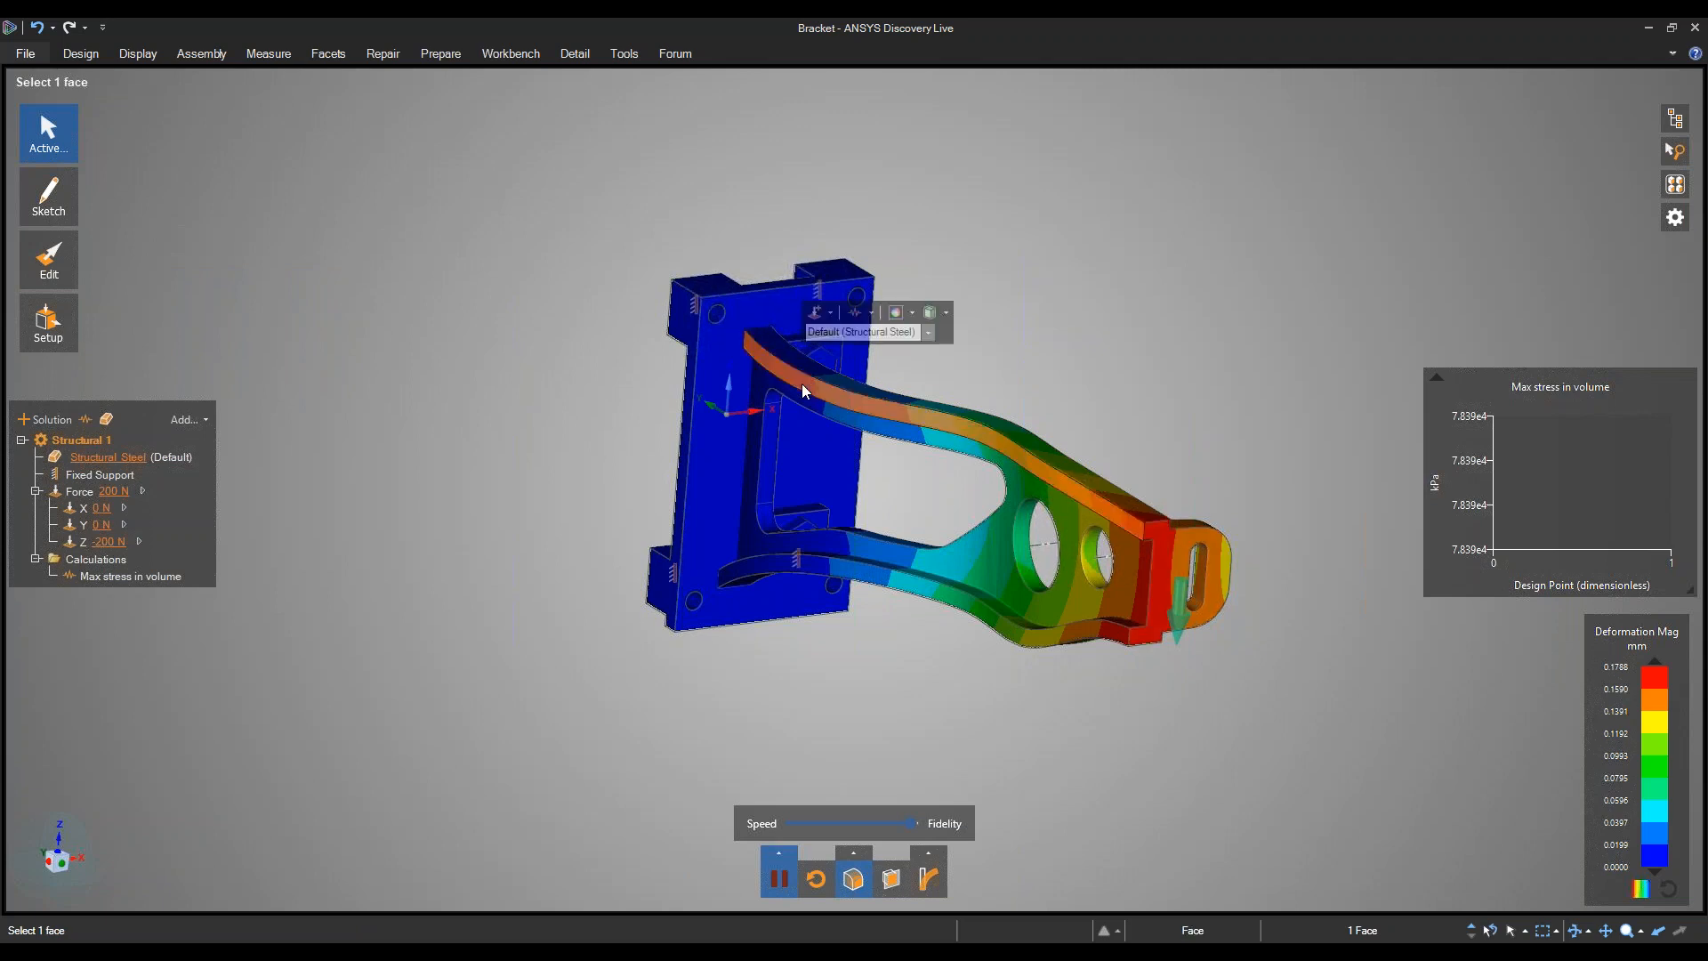
pyautogui.click(129, 263)
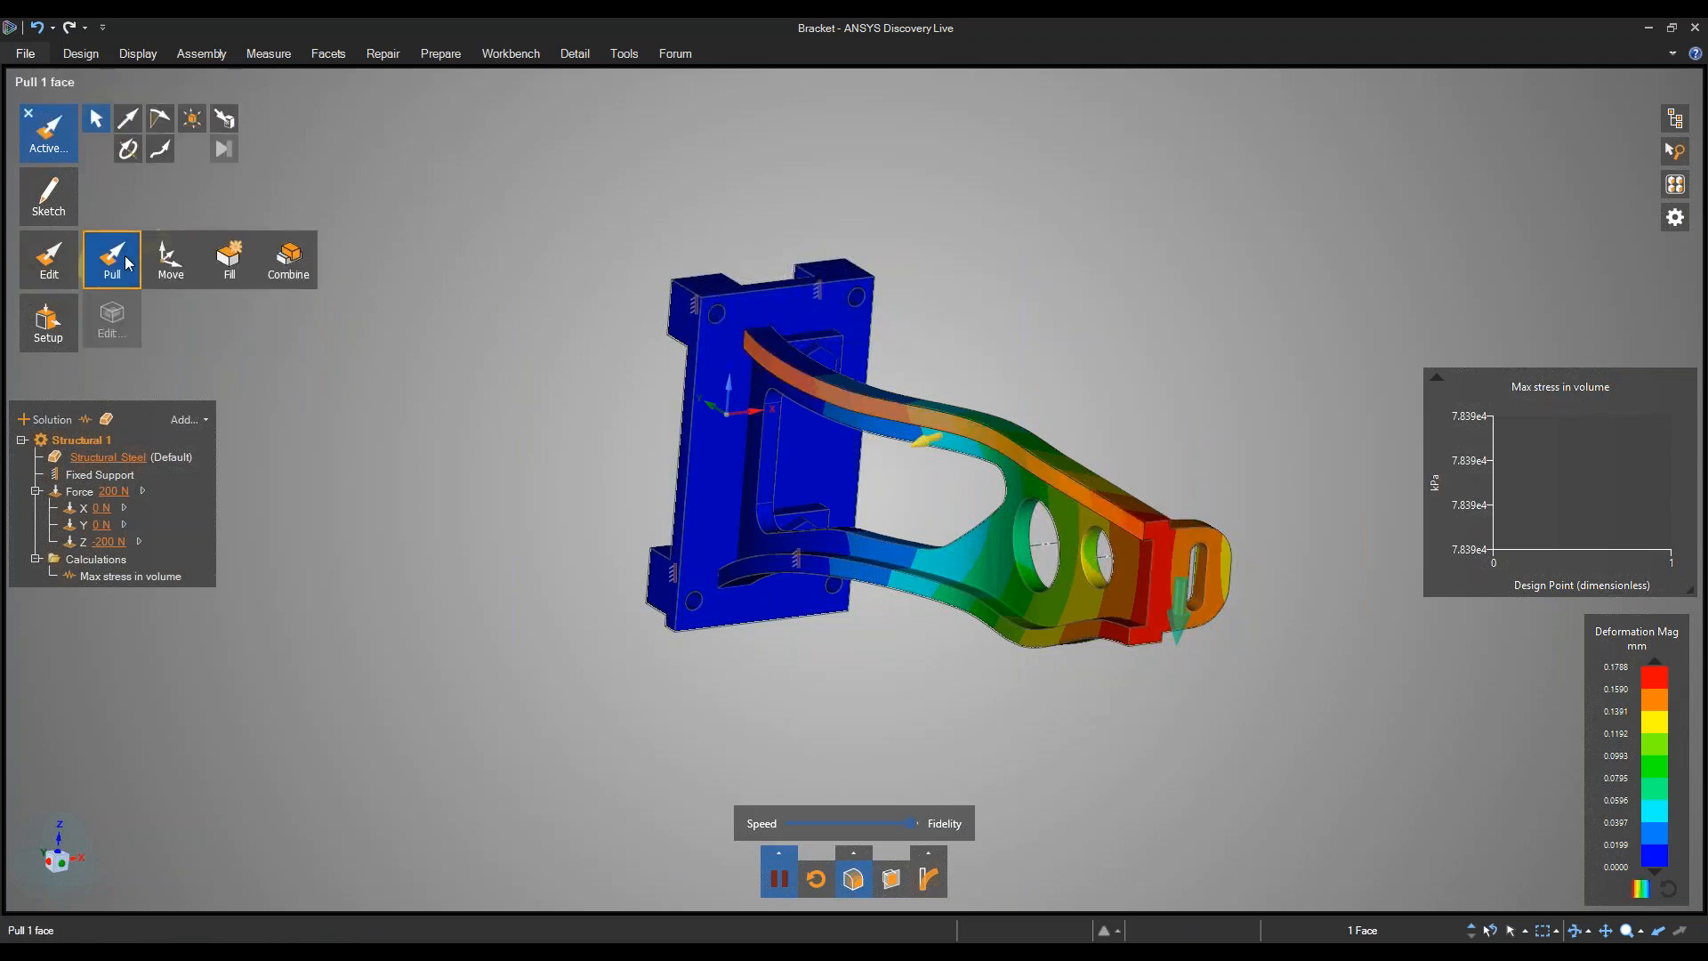
pyautogui.moveTo(988, 411); pyautogui.dragTo(948, 383, button='middle')
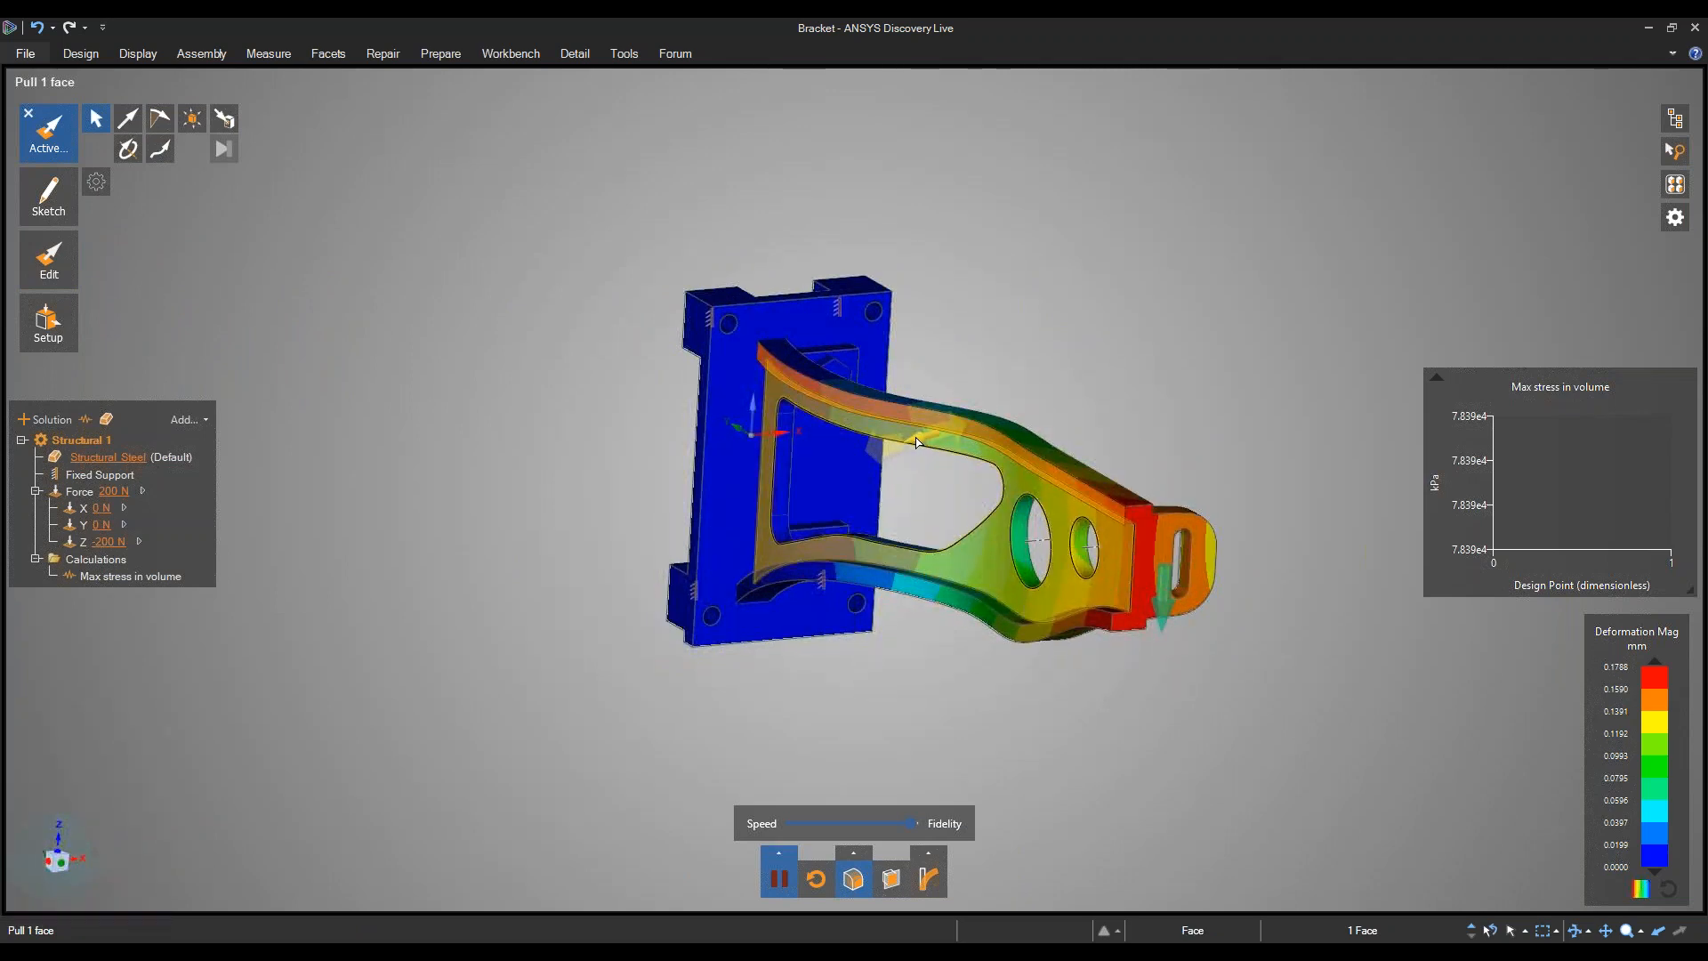
pyautogui.moveTo(883, 448); pyautogui.dragTo(875, 447)
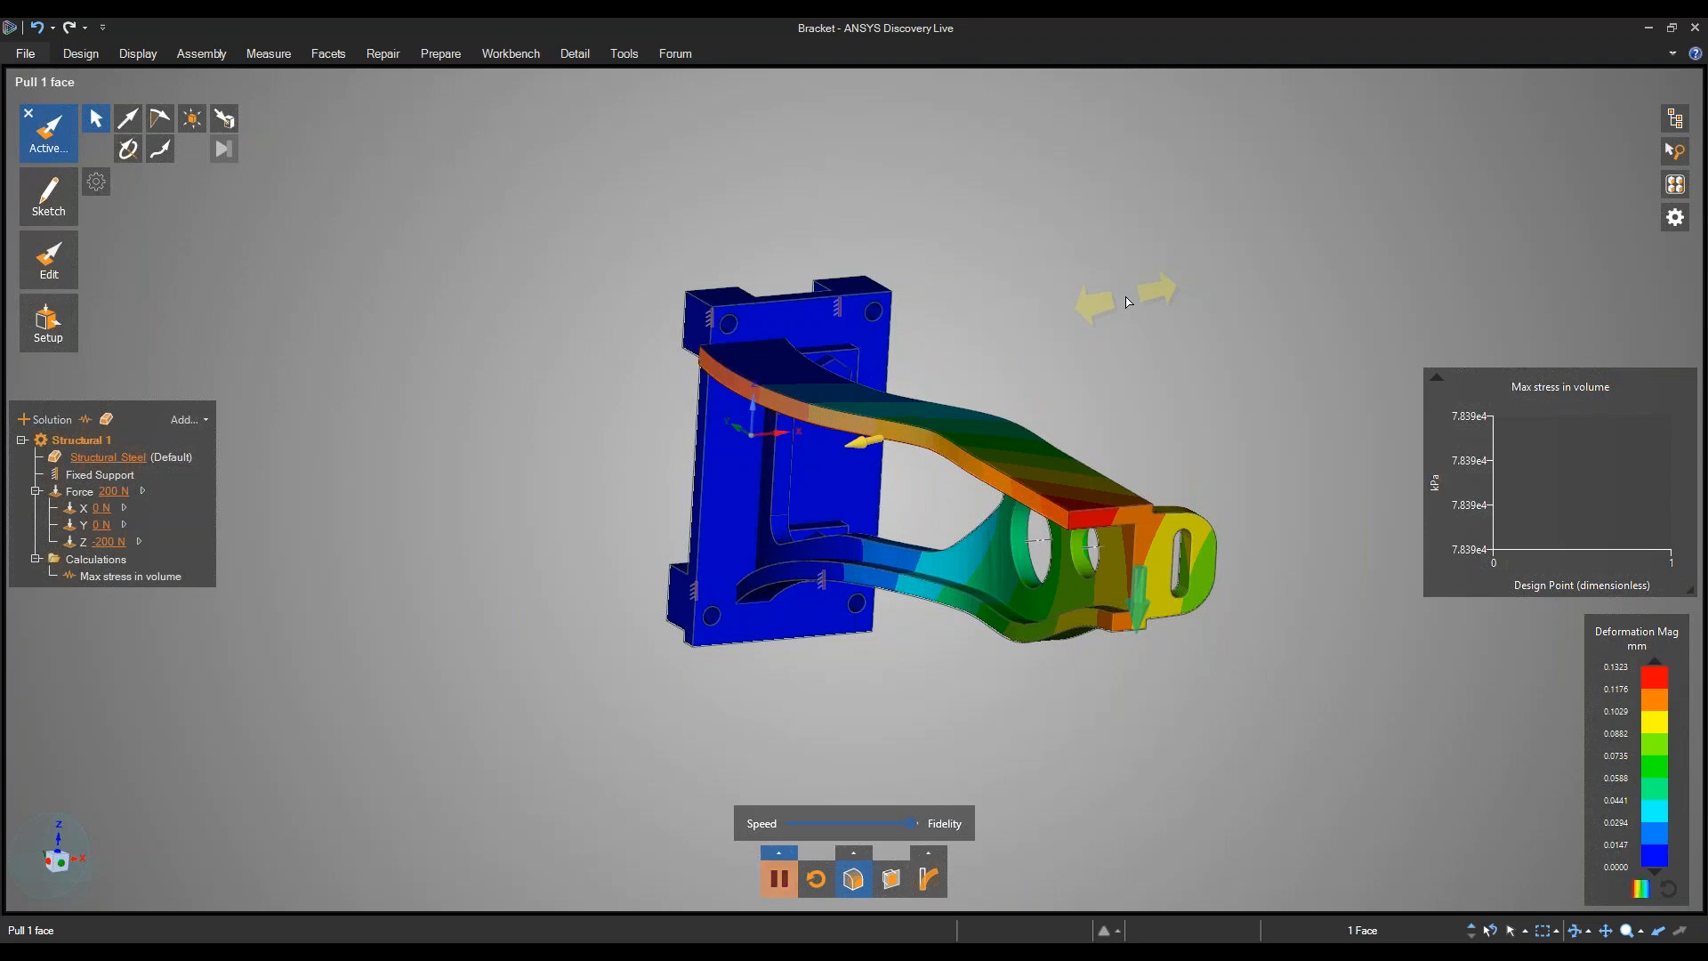
pyautogui.click(1126, 301)
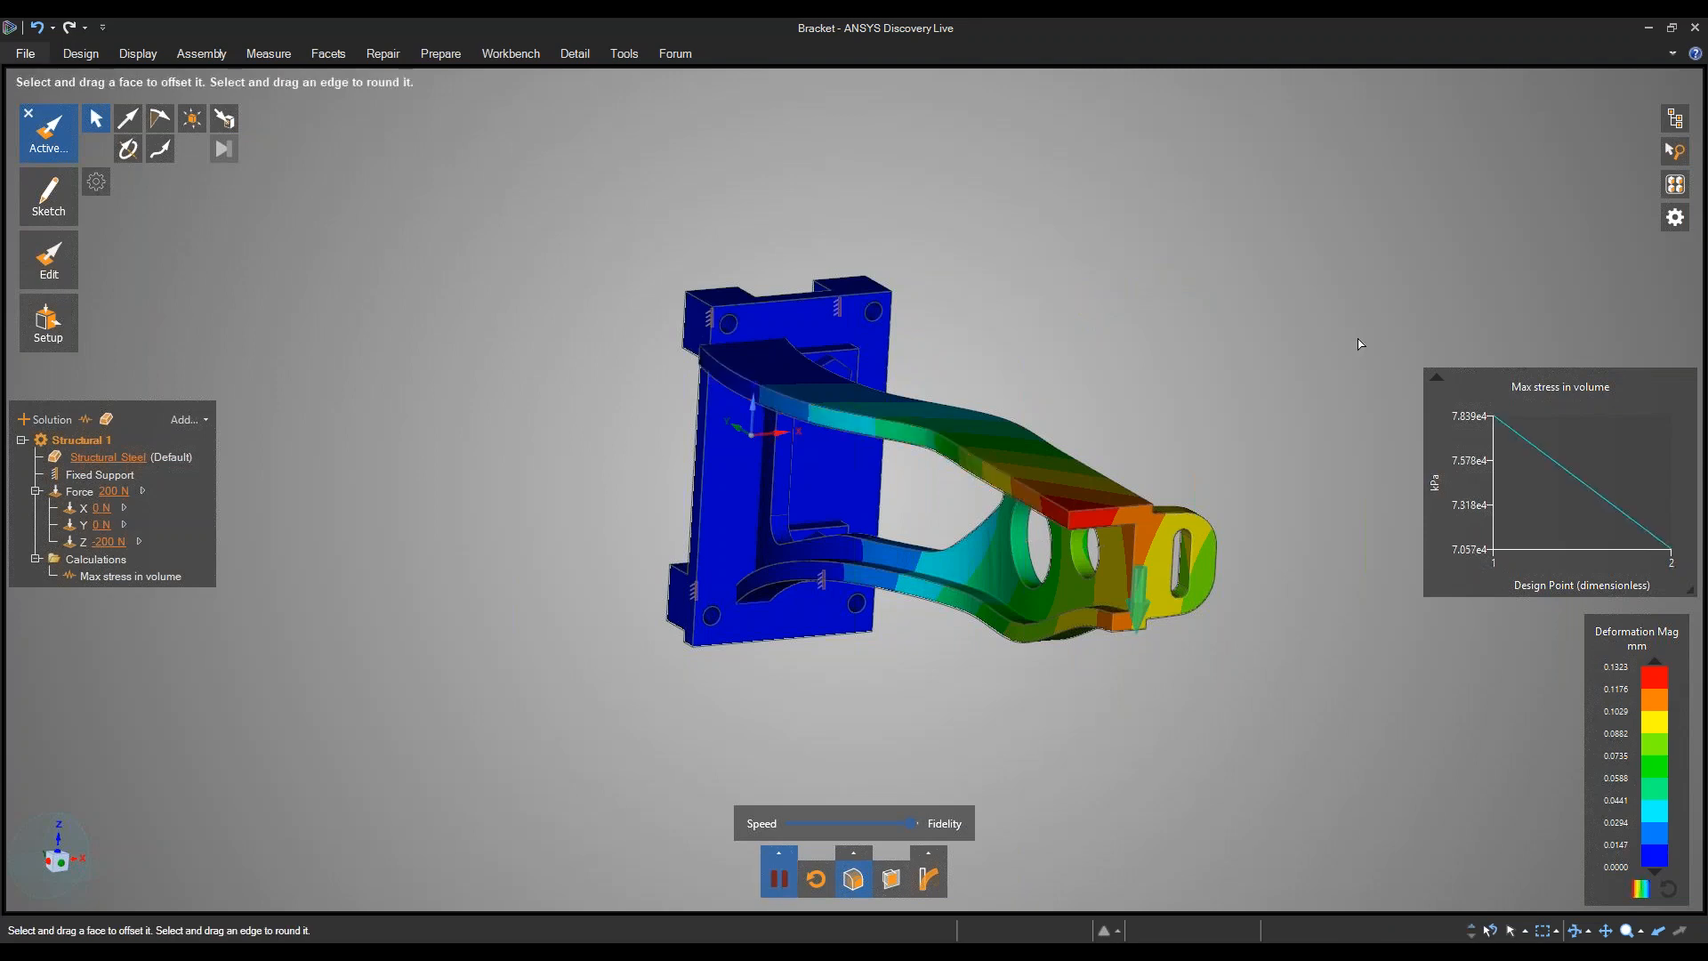
pyautogui.moveTo(1577, 434)
# Animate the bracket's deformation and preview it as True deformation before returning to the scaled display.
pyautogui.click(928, 881)
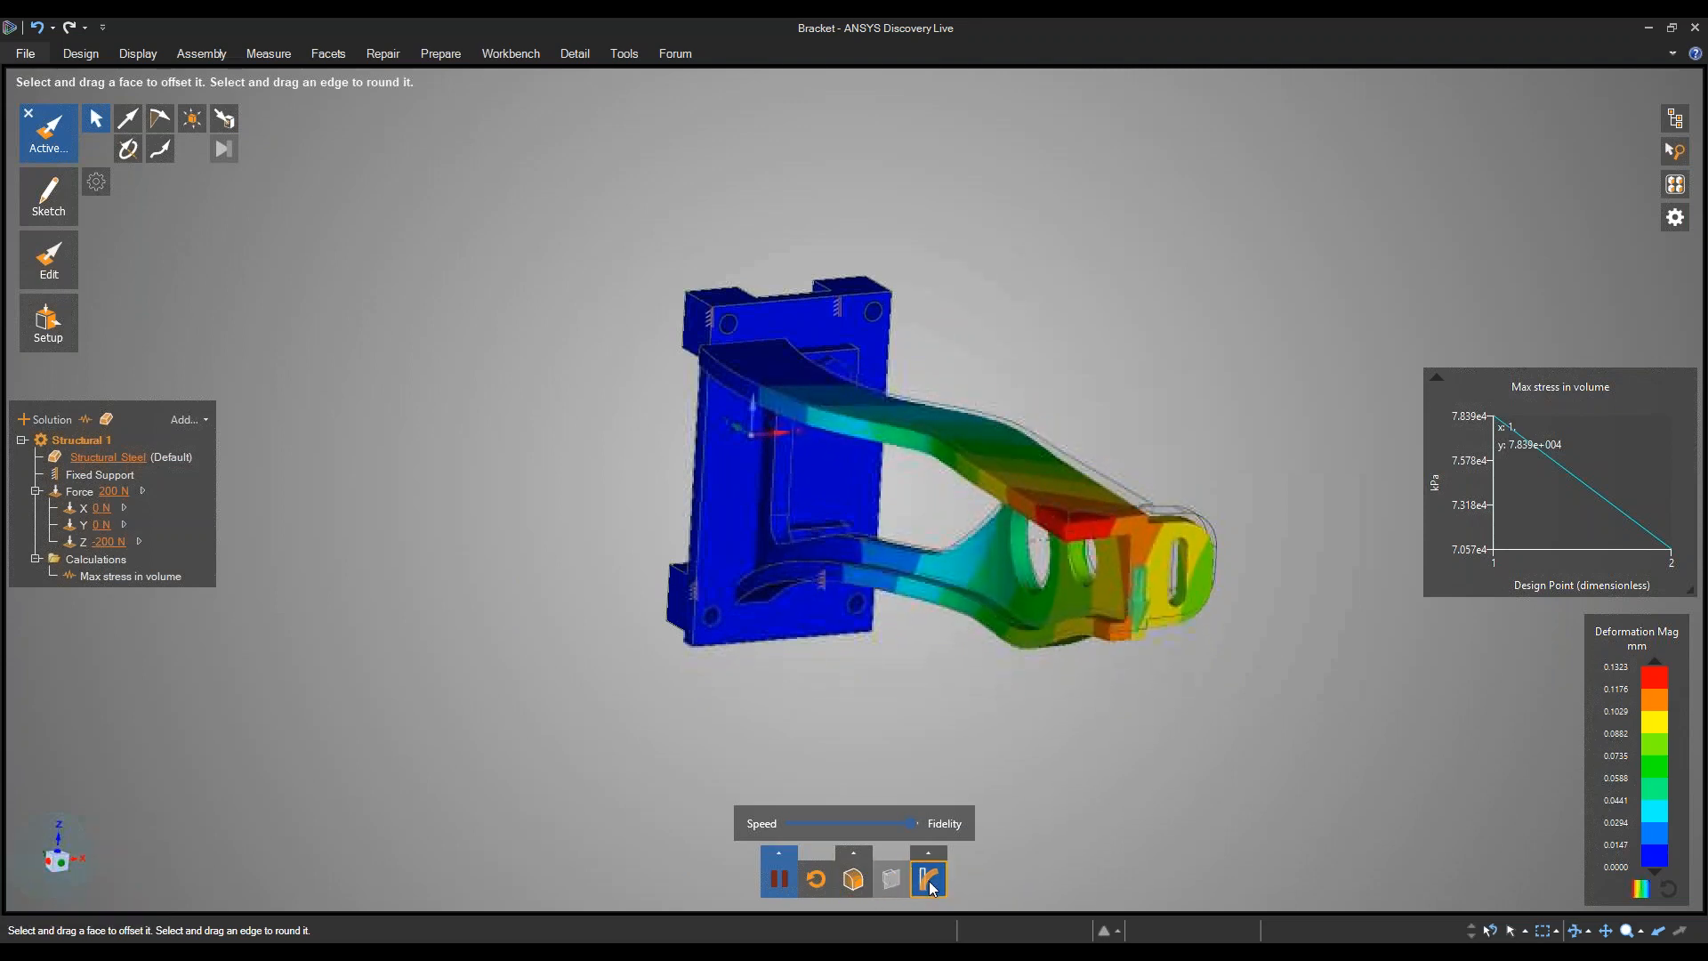
pyautogui.click(927, 855)
pyautogui.click(926, 853)
pyautogui.click(927, 855)
pyautogui.moveTo(834, 795)
pyautogui.mouseDown()
pyautogui.moveTo(876, 792)
pyautogui.moveTo(835, 807)
pyautogui.moveTo(881, 810)
pyautogui.moveTo(821, 798)
pyautogui.moveTo(860, 791)
pyautogui.moveTo(838, 791)
pyautogui.mouseUp()
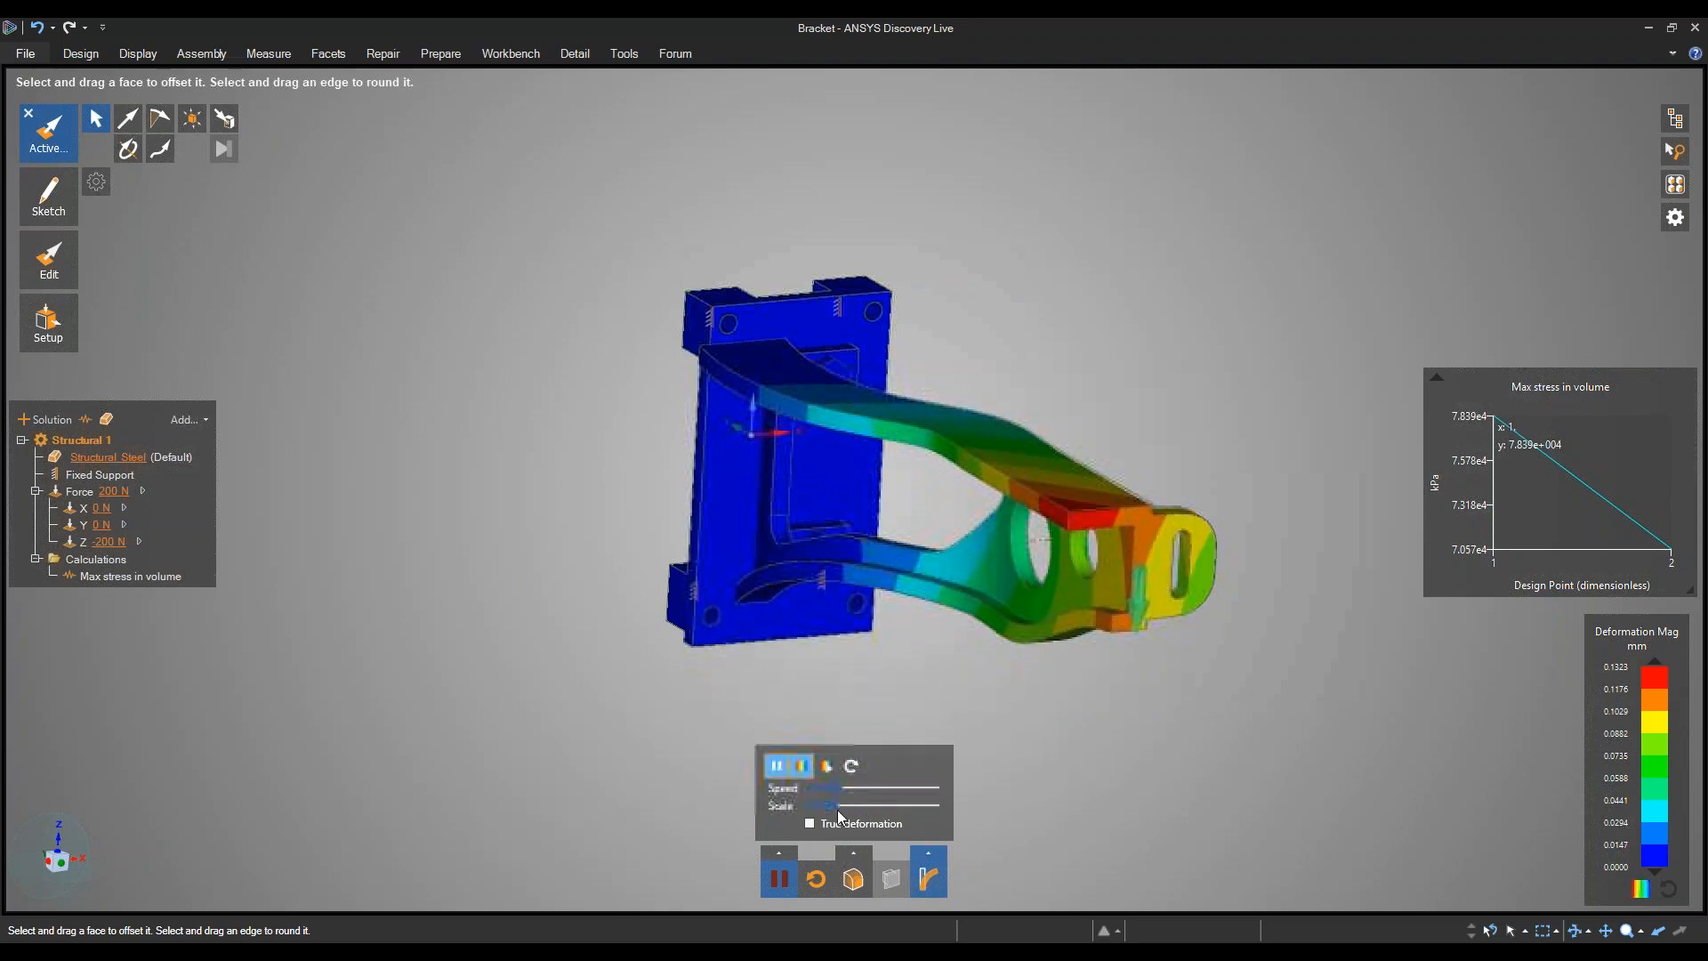
pyautogui.click(865, 827)
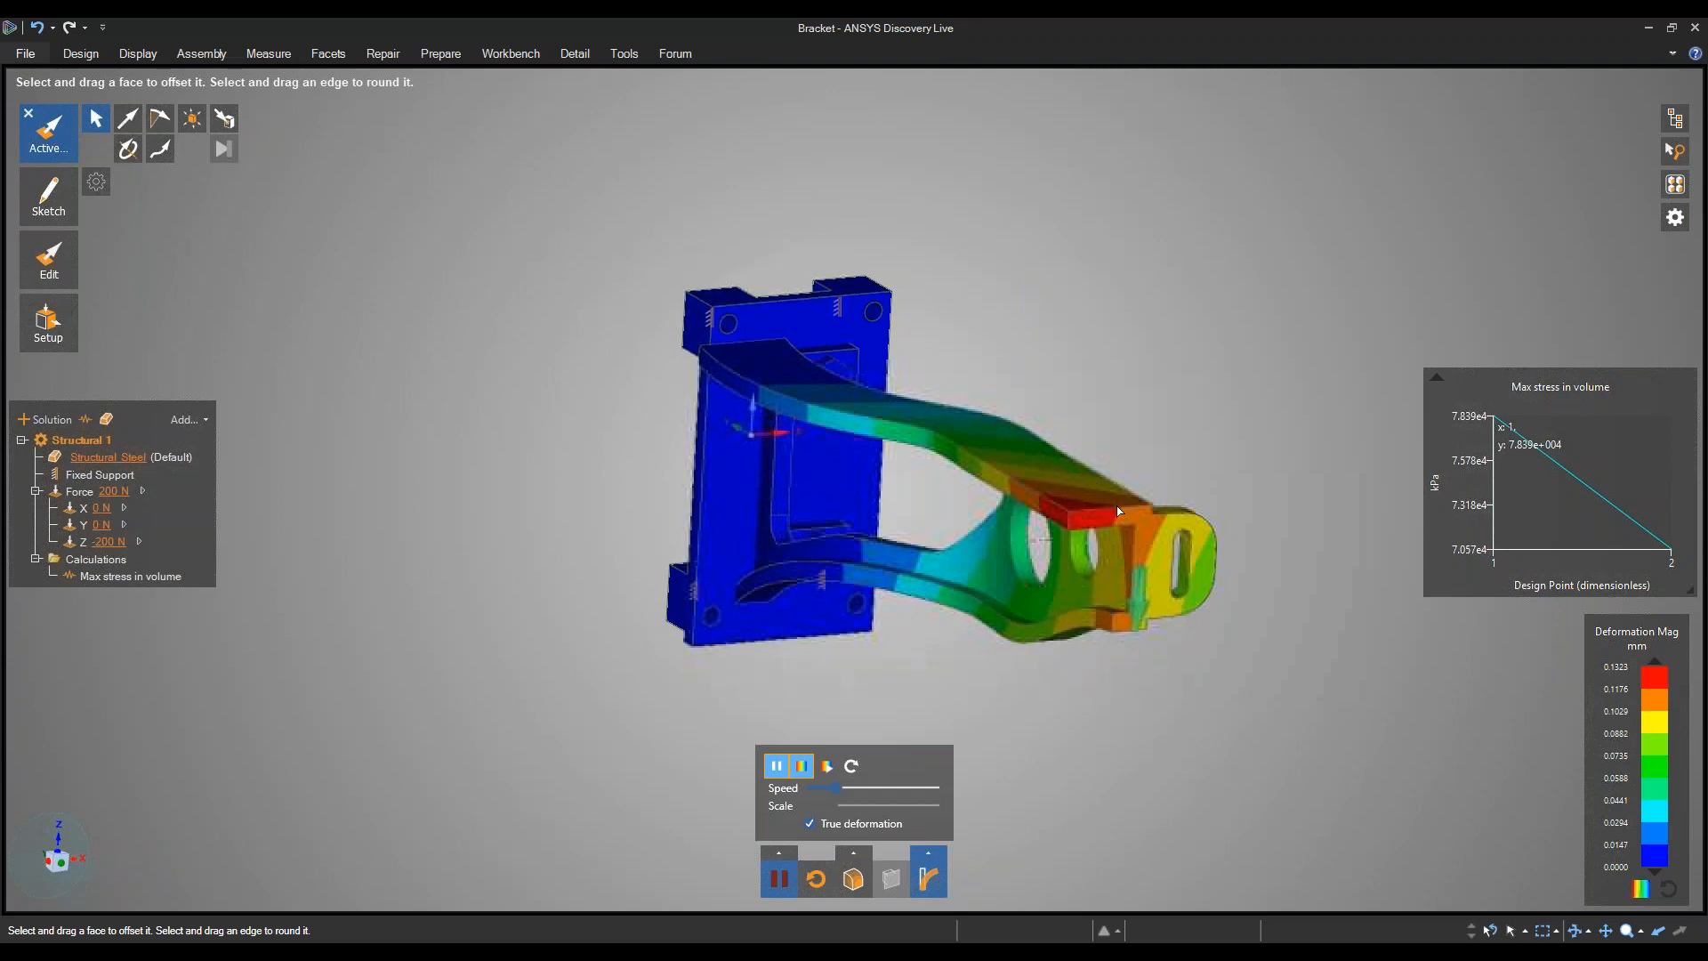
pyautogui.click(809, 824)
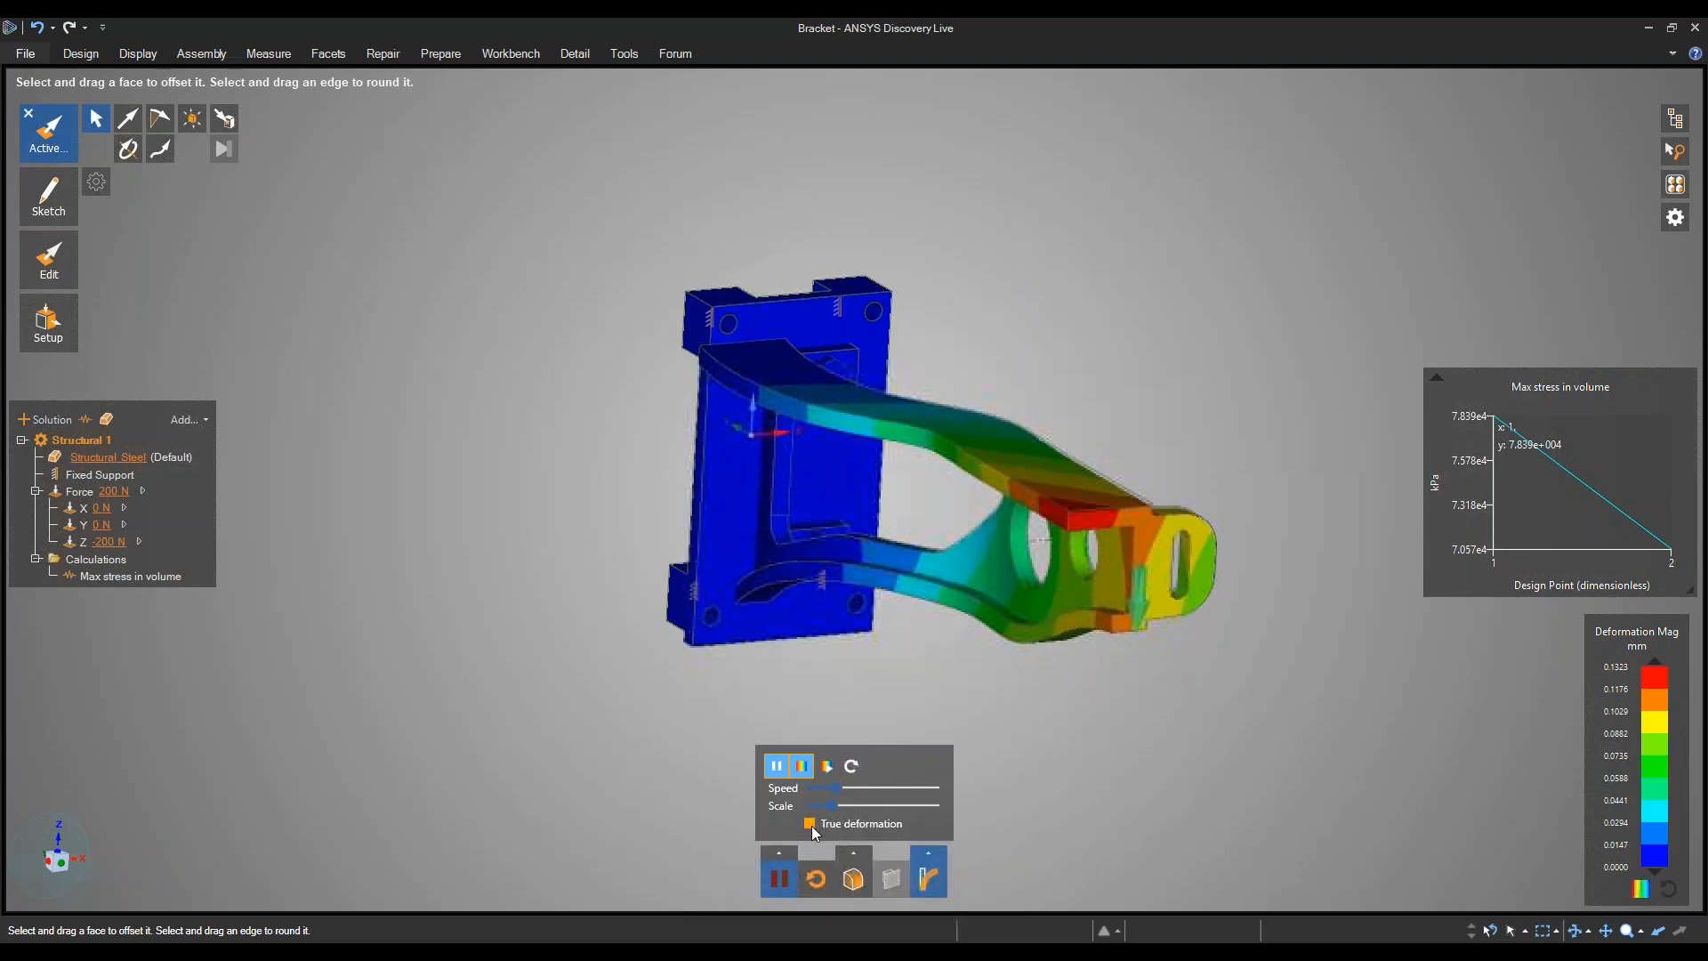
# Change the bracket's default material to Aluminium and view the animated deformation from other angles.
pyautogui.click(133, 458)
pyautogui.click(182, 494)
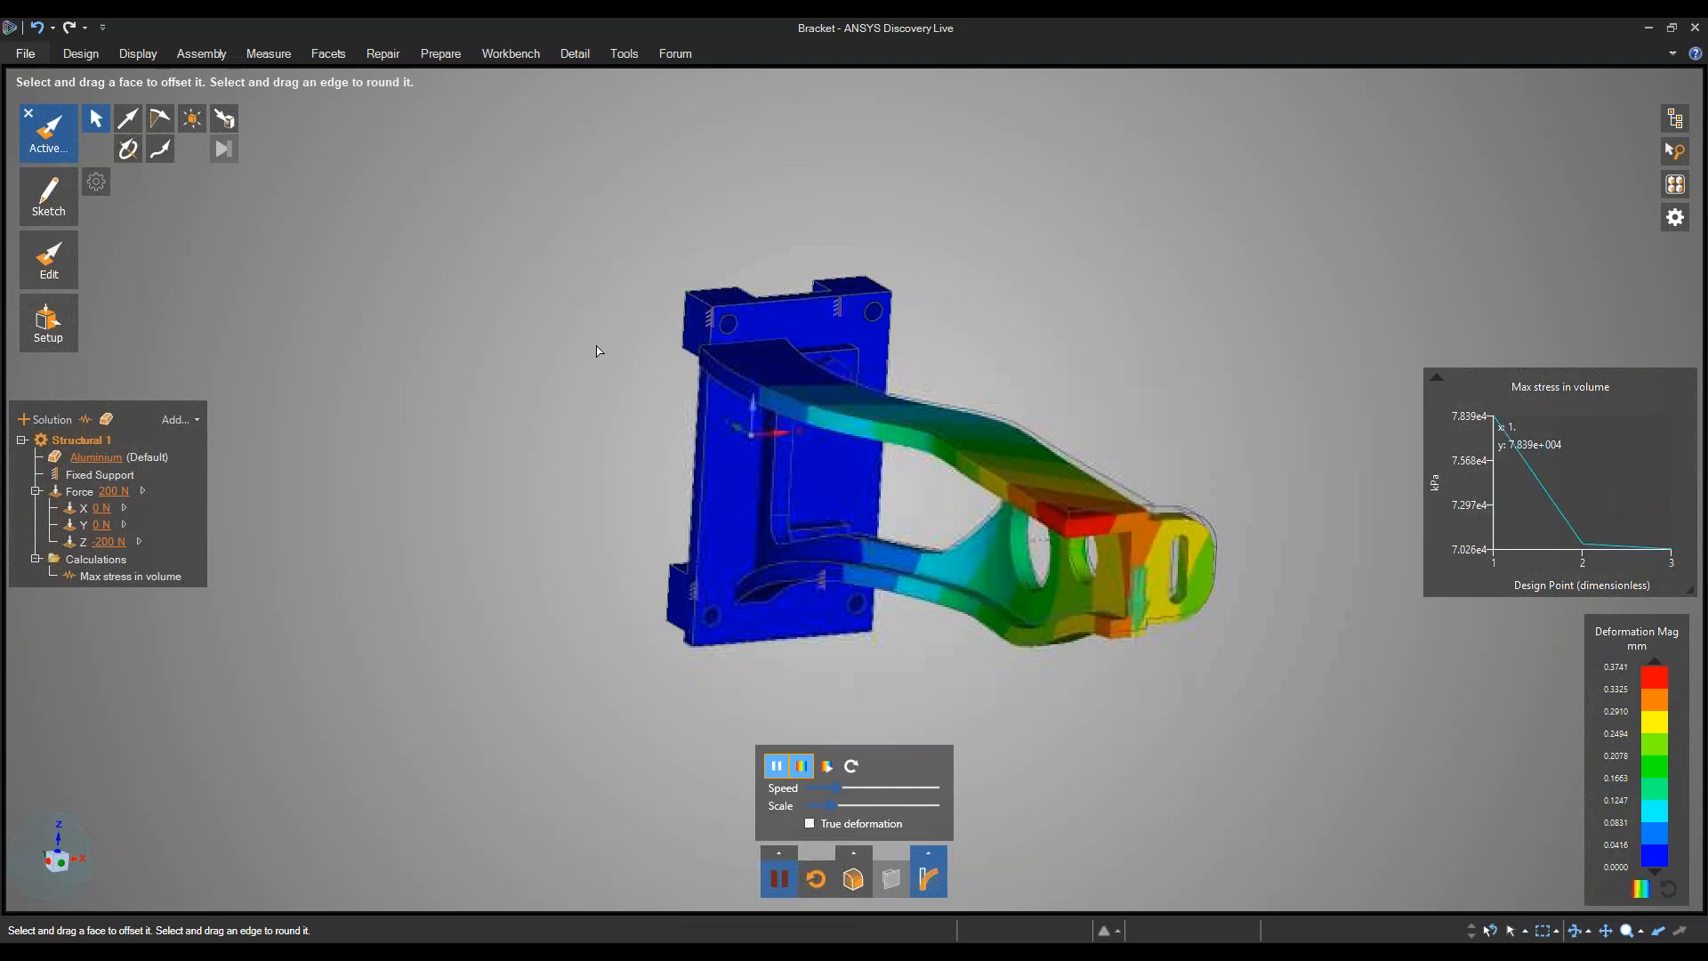
pyautogui.moveTo(1096, 299); pyautogui.dragTo(805, 352, button='middle')
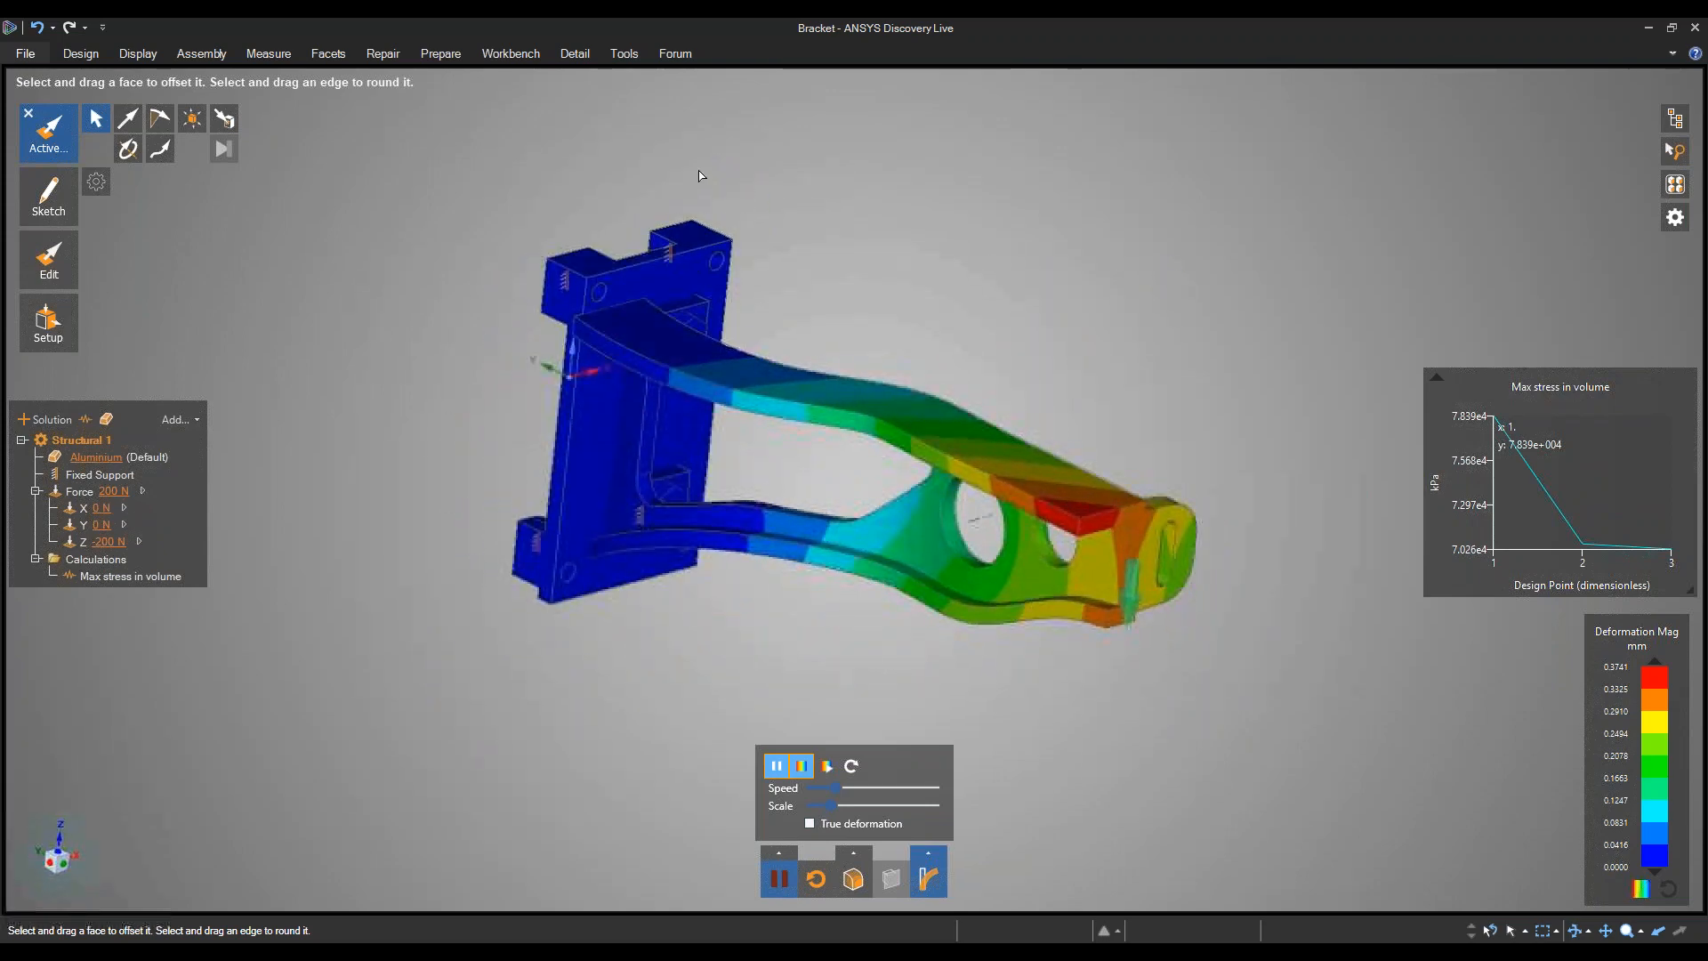
pyautogui.moveTo(475, 187); pyautogui.dragTo(432, 174, button='middle')
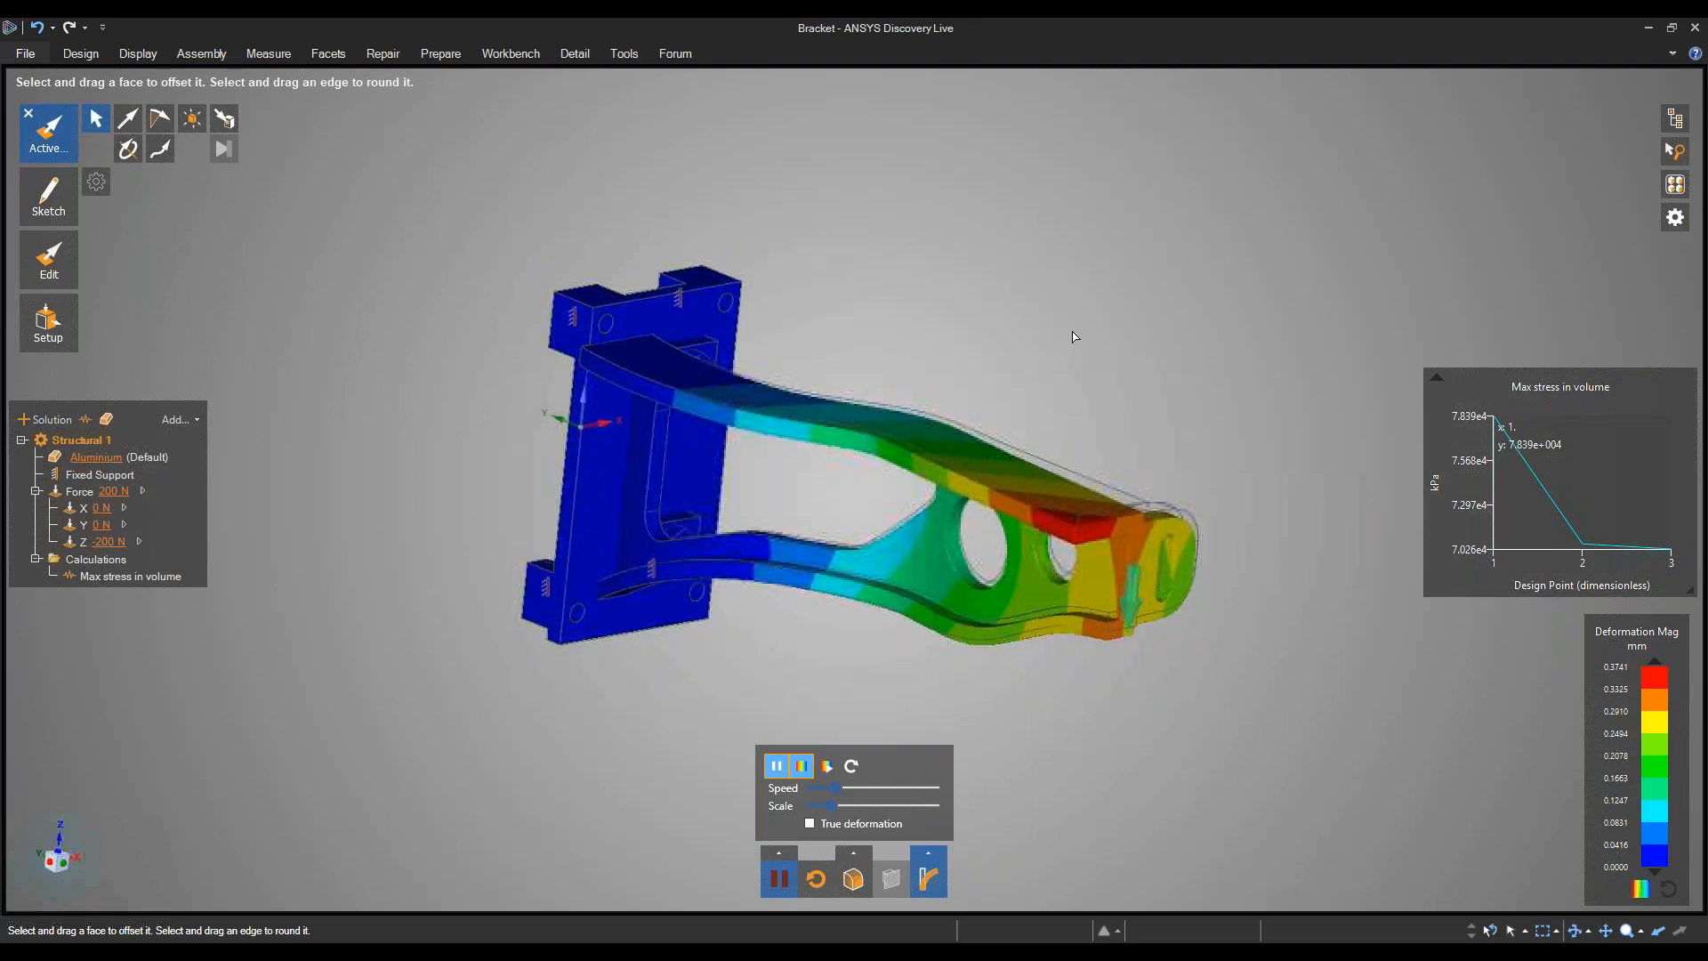
# Close the bracket without saving changes and start an Internal fluid flow simulation with the Duct model from the Duct Flow Internal folder.
pyautogui.click(1695, 30)
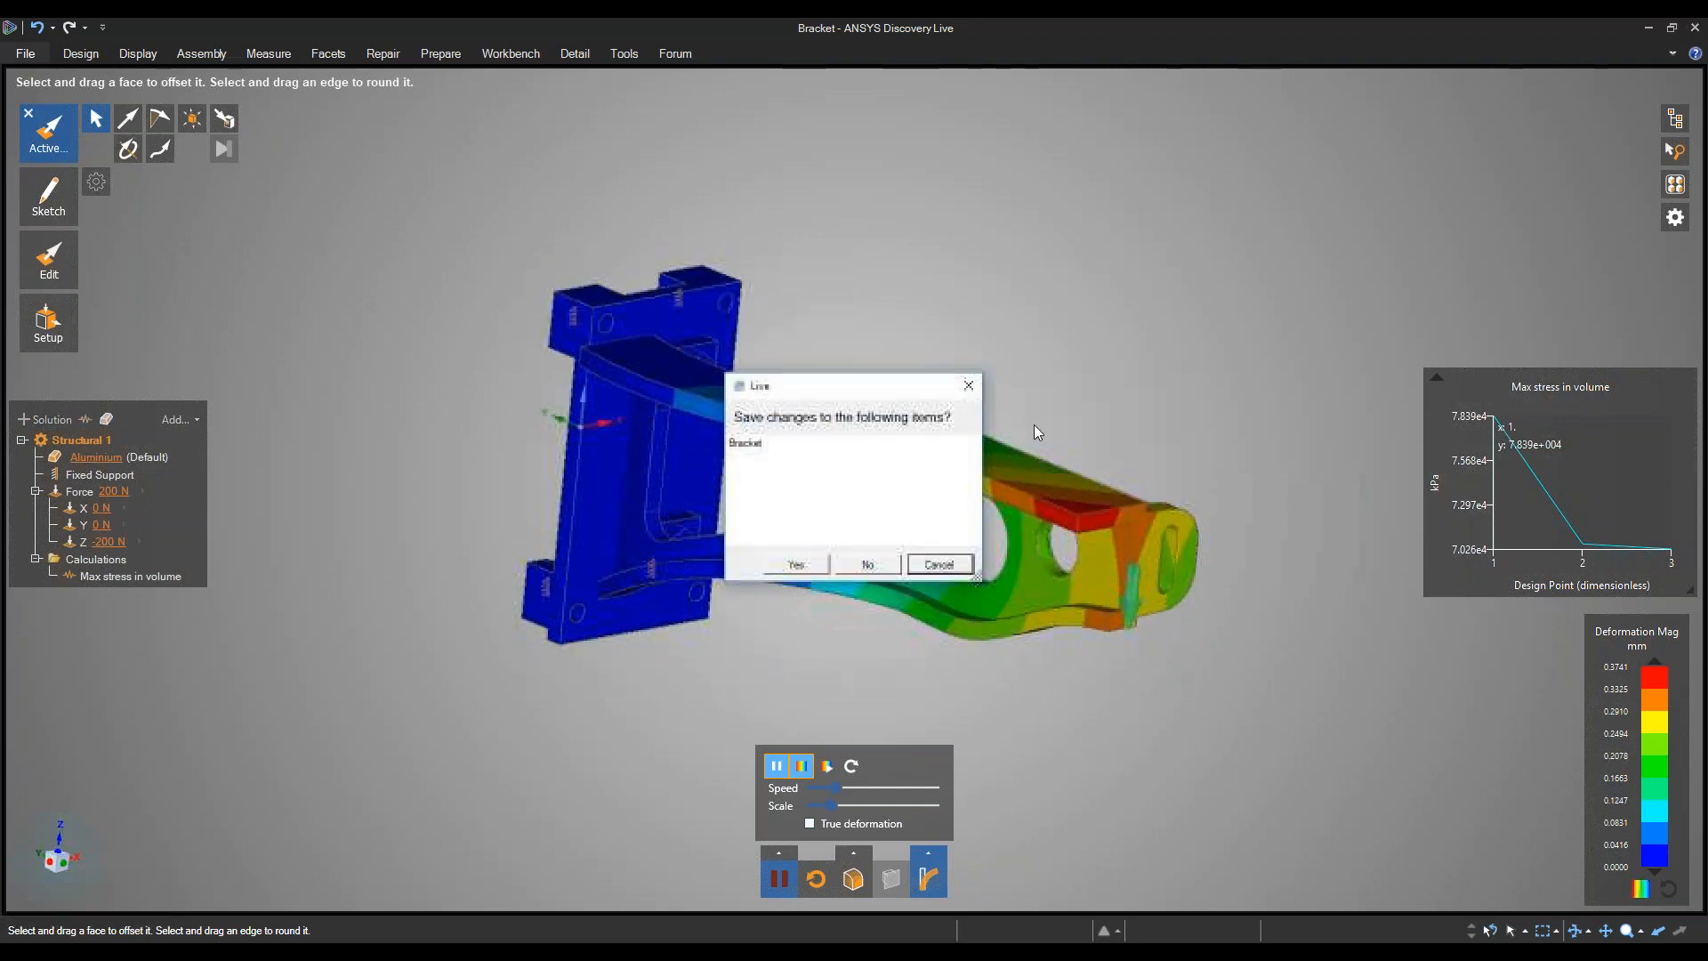
pyautogui.click(868, 564)
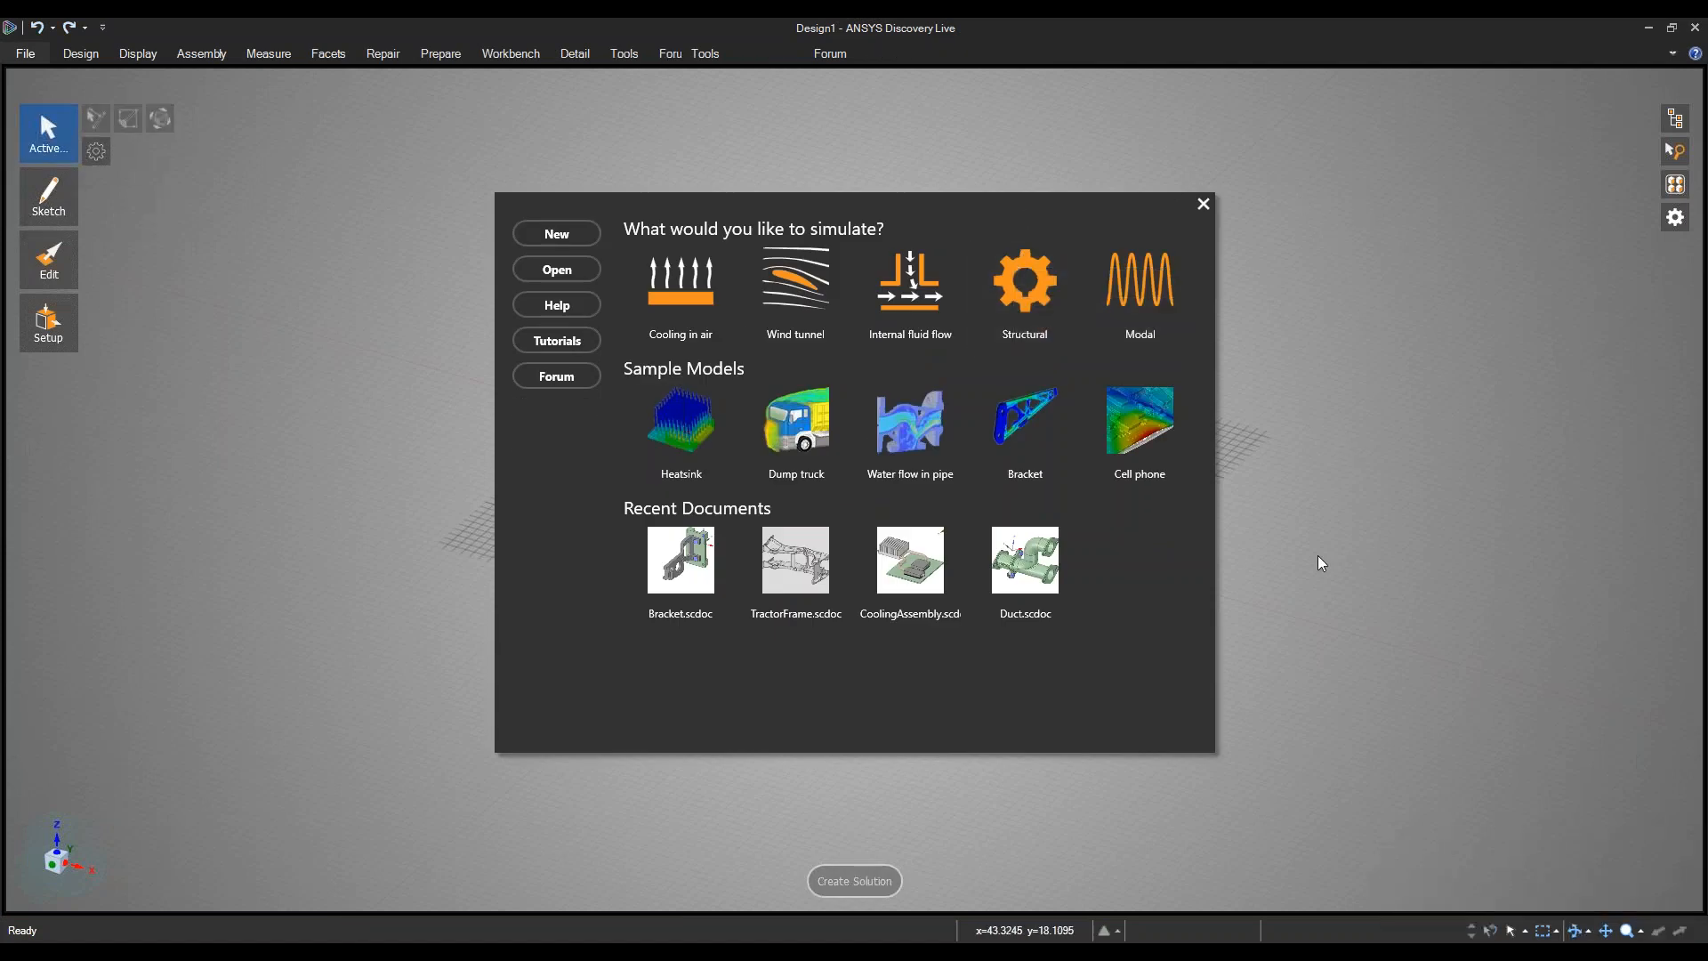
pyautogui.click(913, 300)
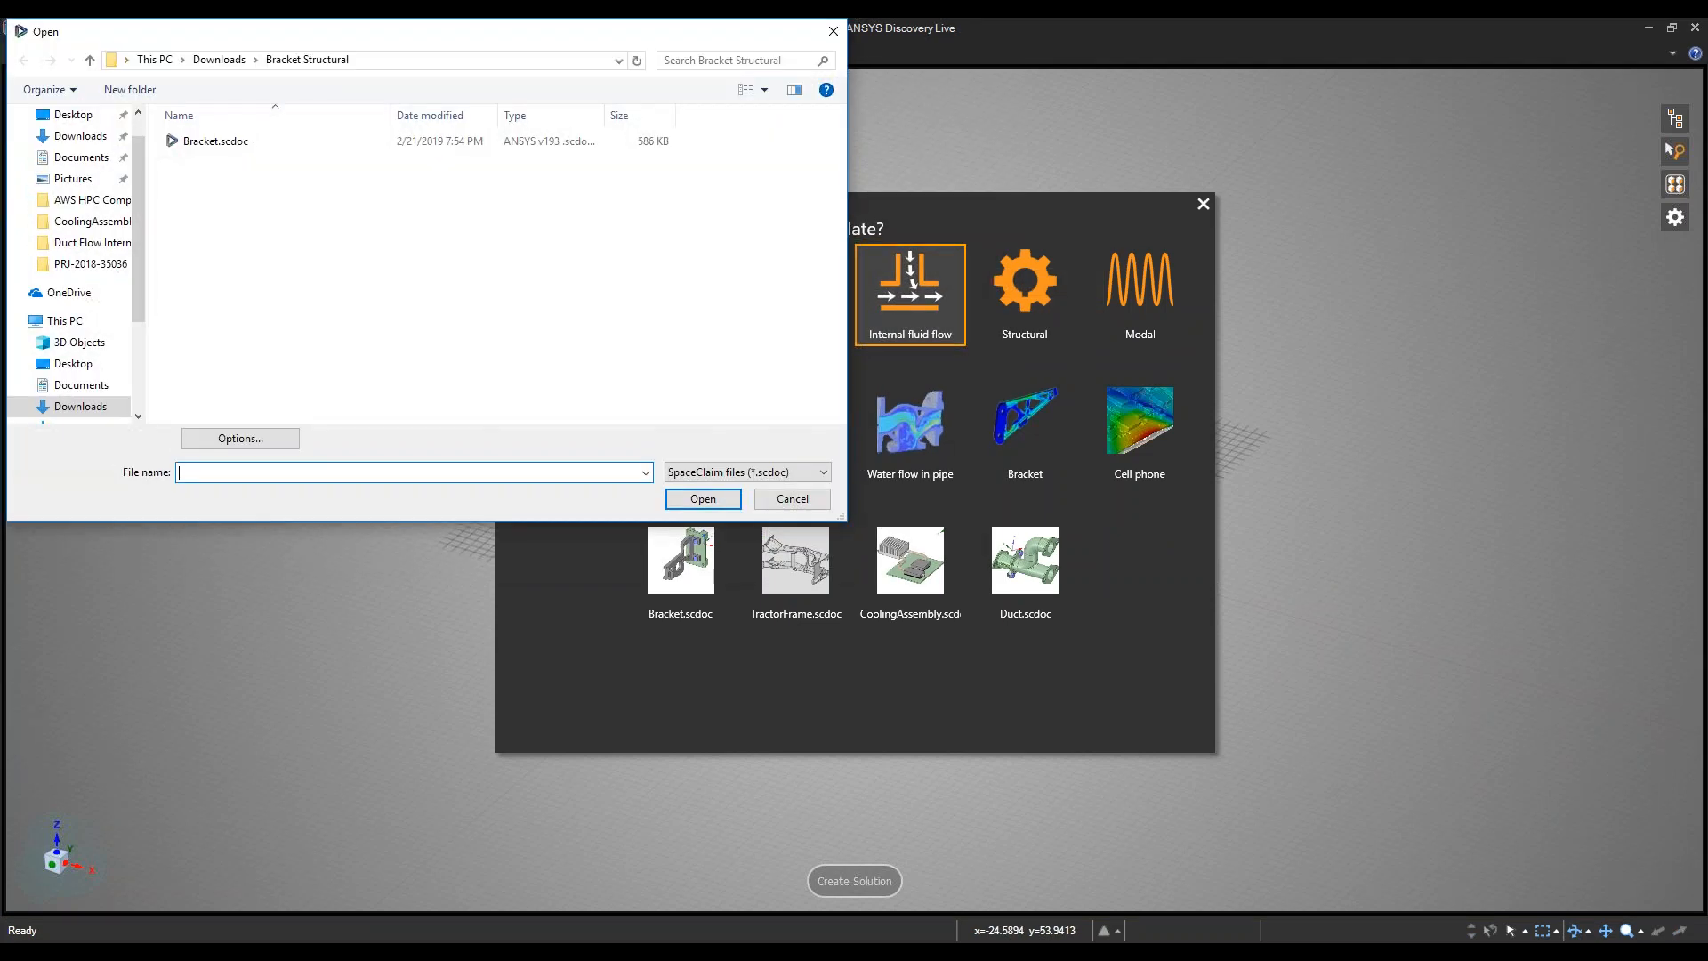
pyautogui.click(219, 61)
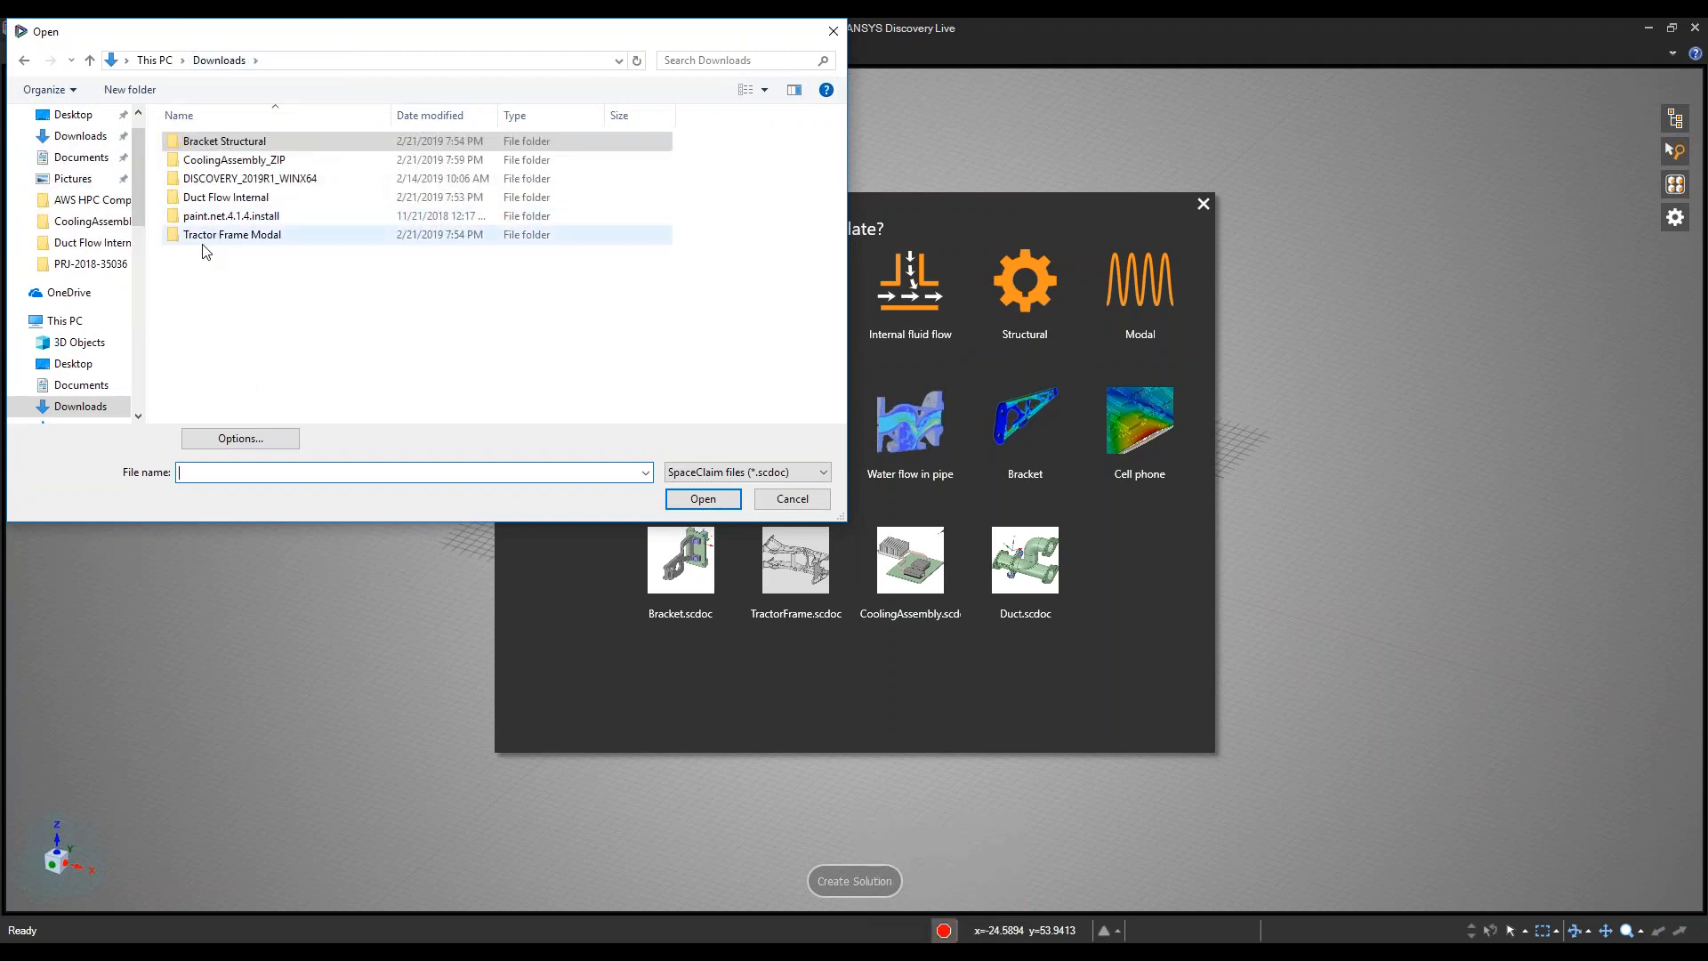
pyautogui.doubleClick(226, 198)
pyautogui.click(225, 144)
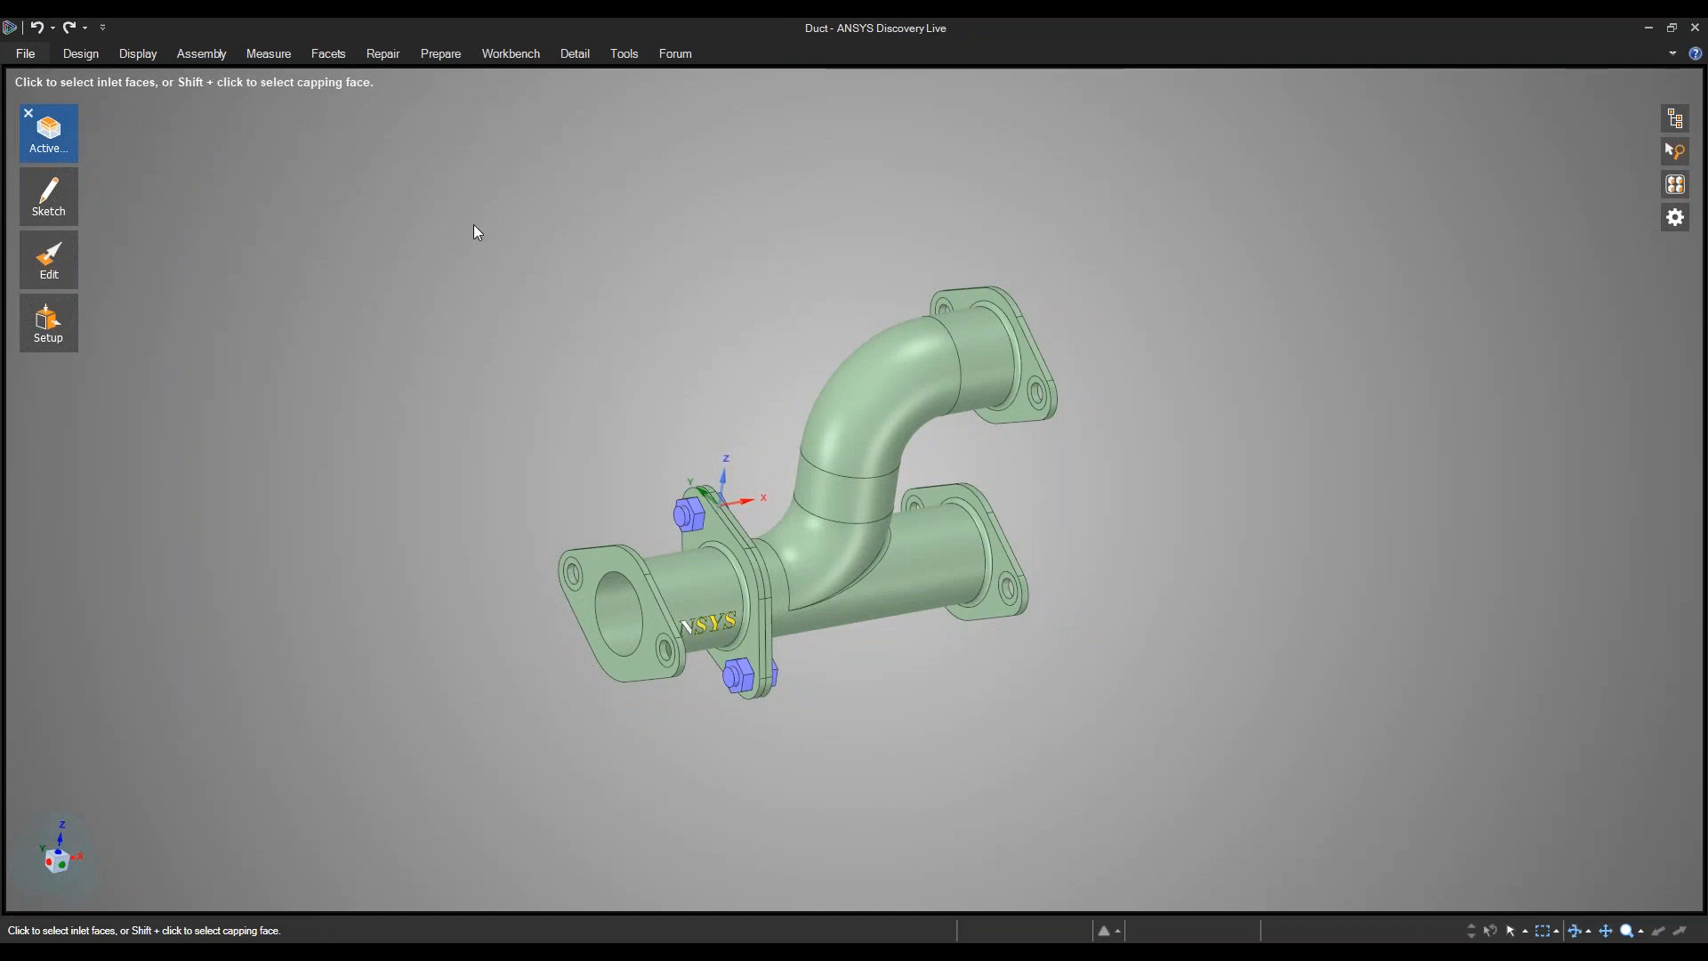
# Define the end faces of the duct's upper curved branch and lower straight branch as the two flow inlets.
pyautogui.moveTo(596, 384); pyautogui.dragTo(525, 360, button='middle')
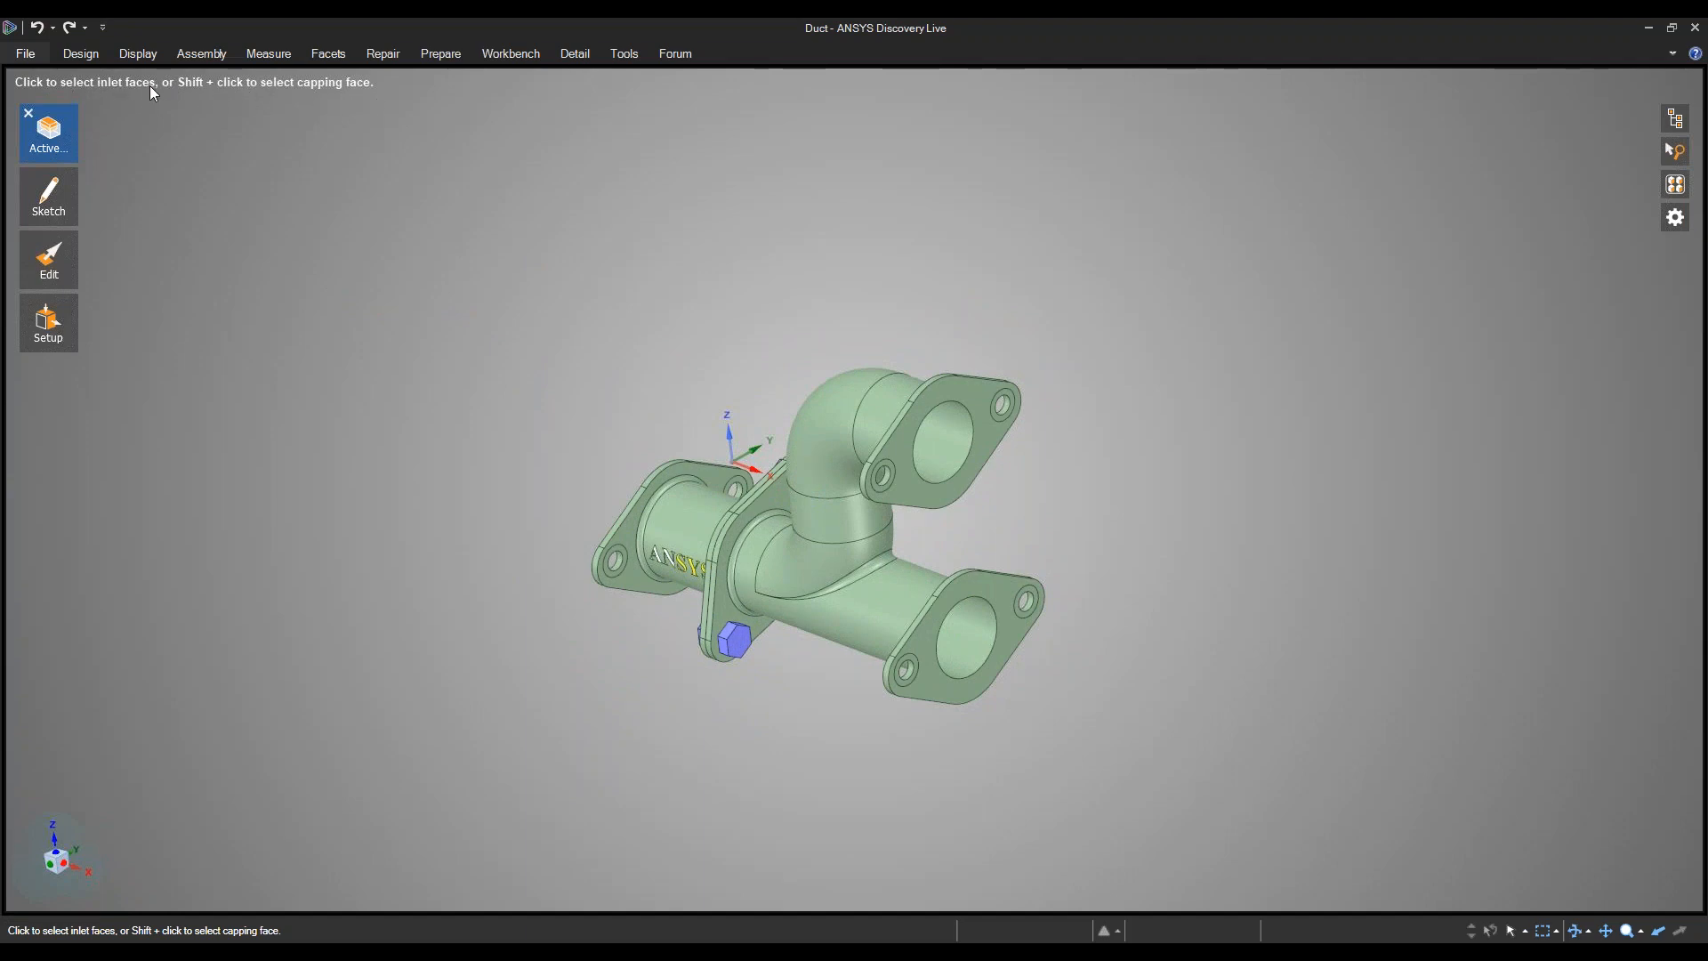
pyautogui.moveTo(825, 267); pyautogui.dragTo(911, 202, button='middle')
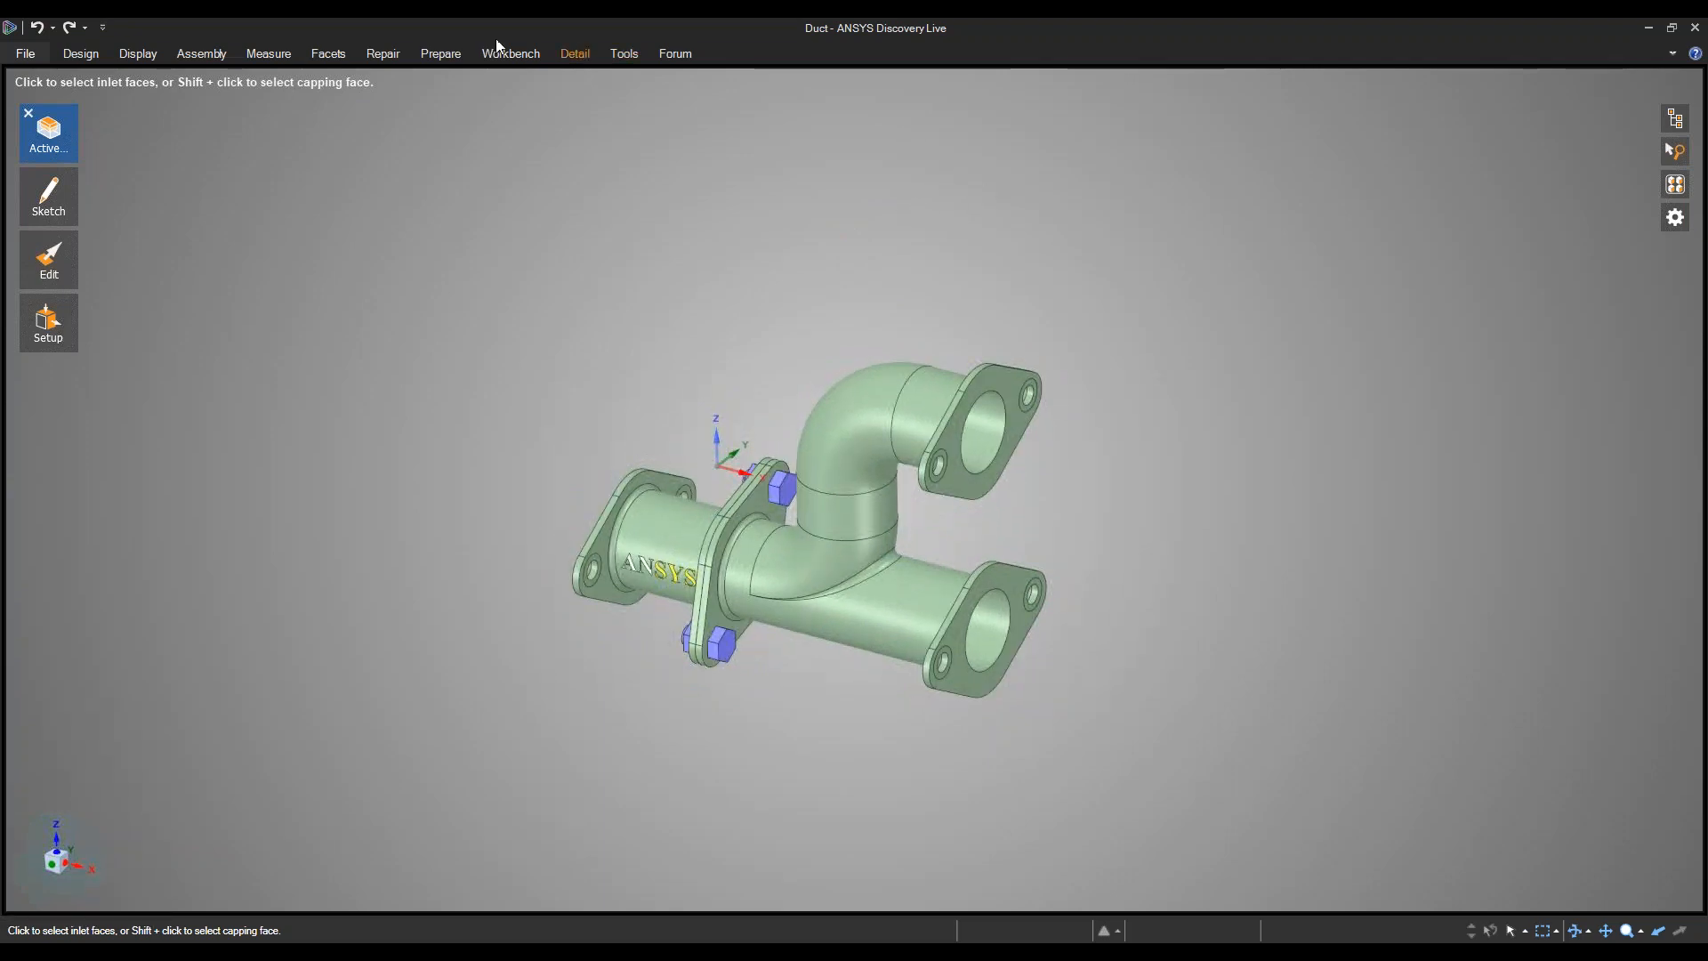
pyautogui.click(1010, 393)
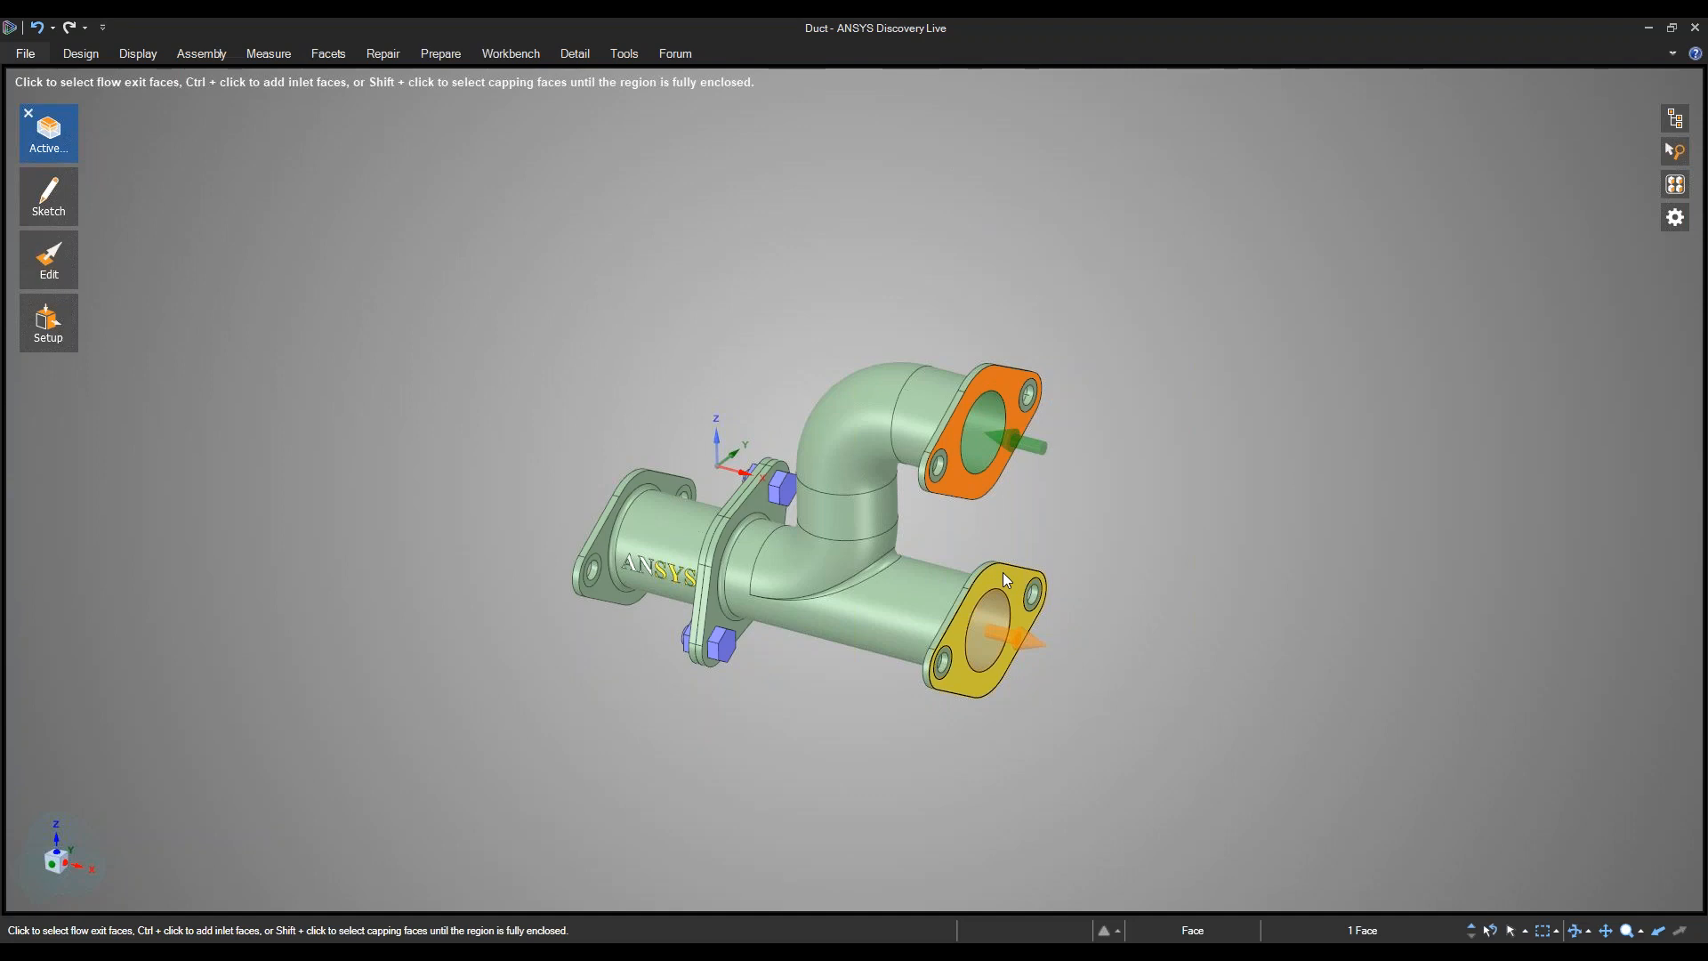
pyautogui.press('ctrl')
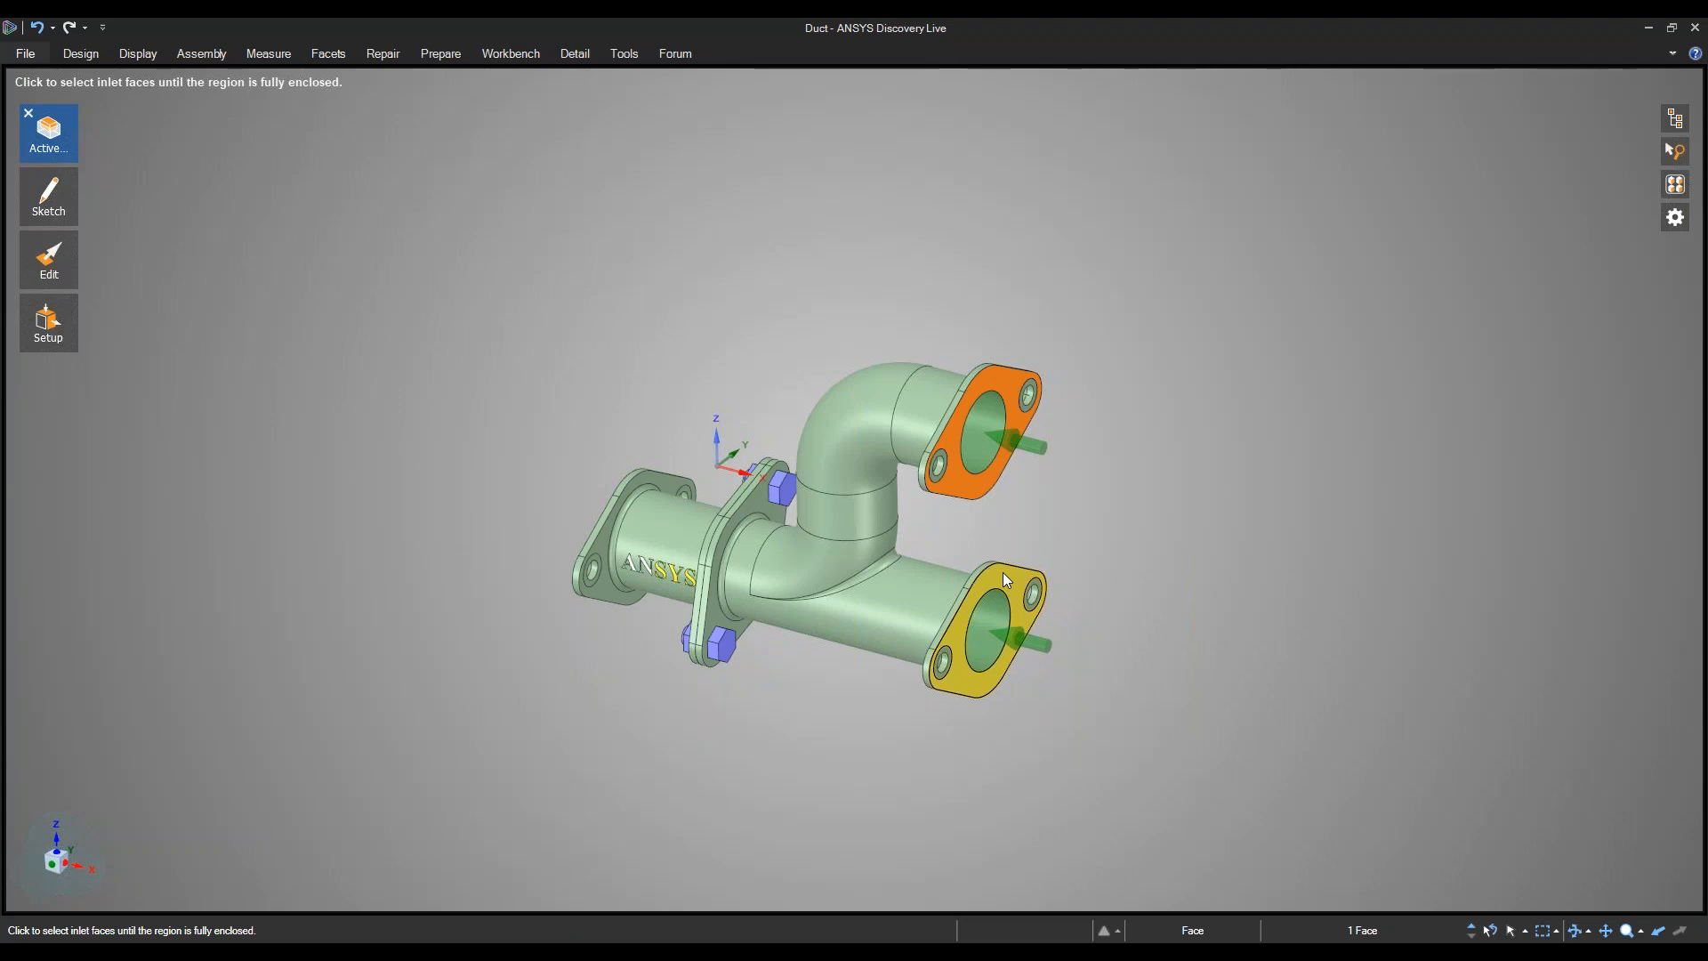
pyautogui.keyDown('ctrl'); pyautogui.click(1004, 574); pyautogui.keyUp('ctrl')
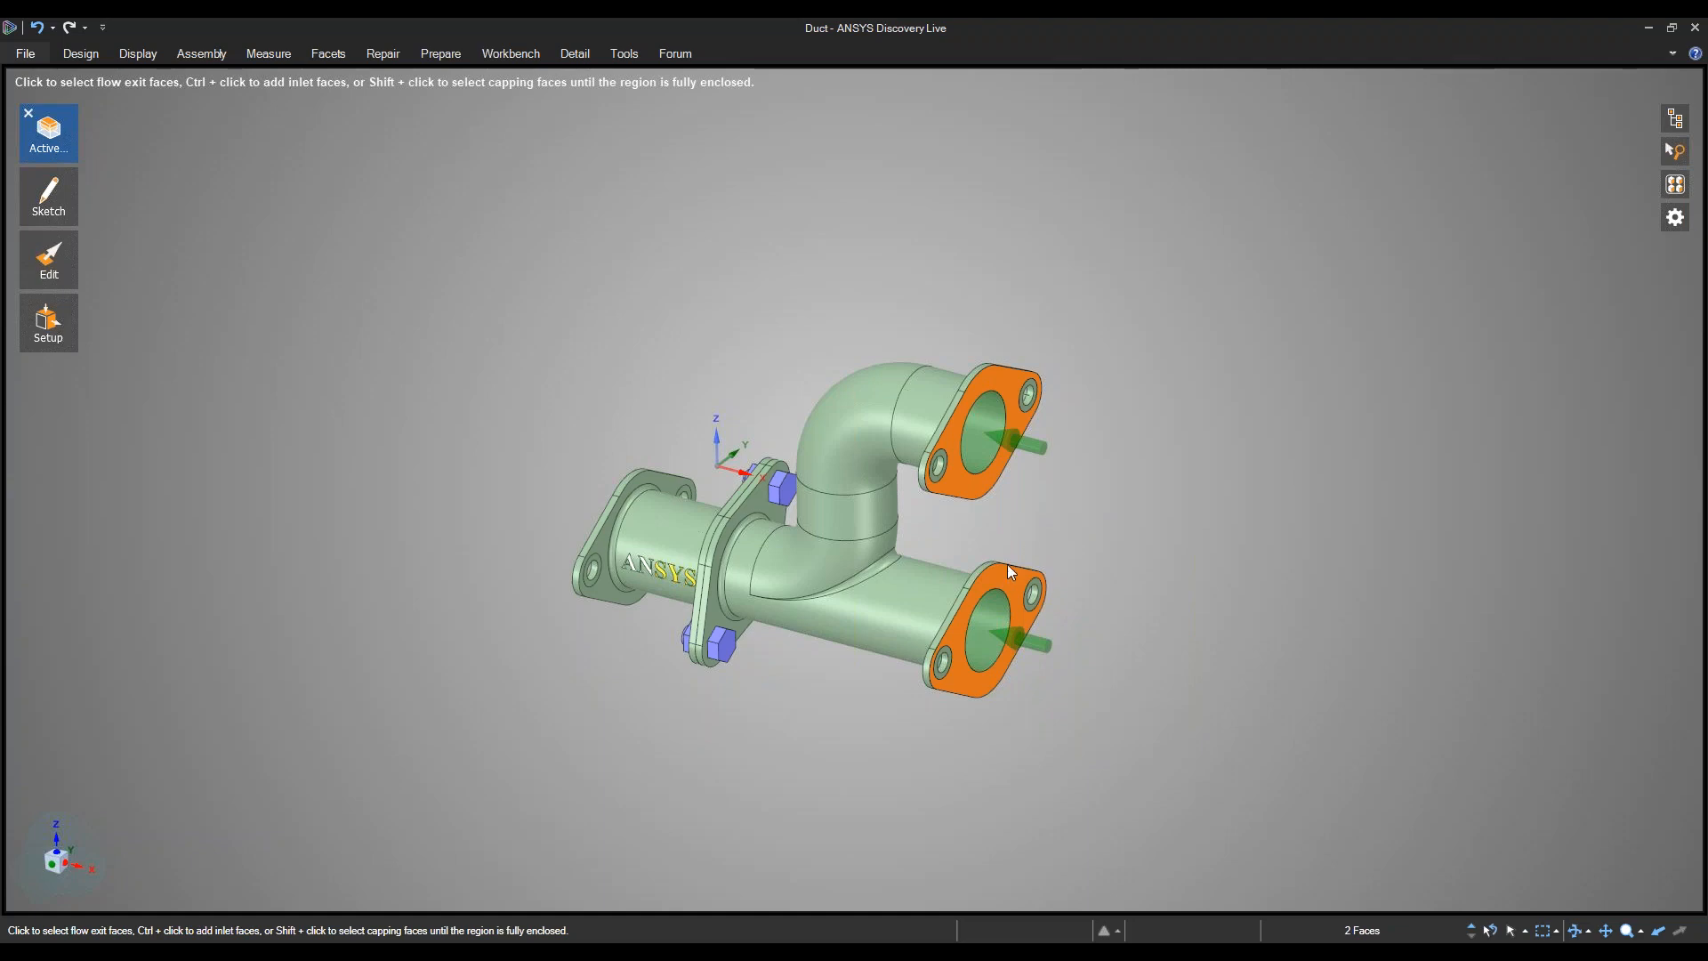
pyautogui.moveTo(975, 554); pyautogui.dragTo(1121, 526, button='middle')
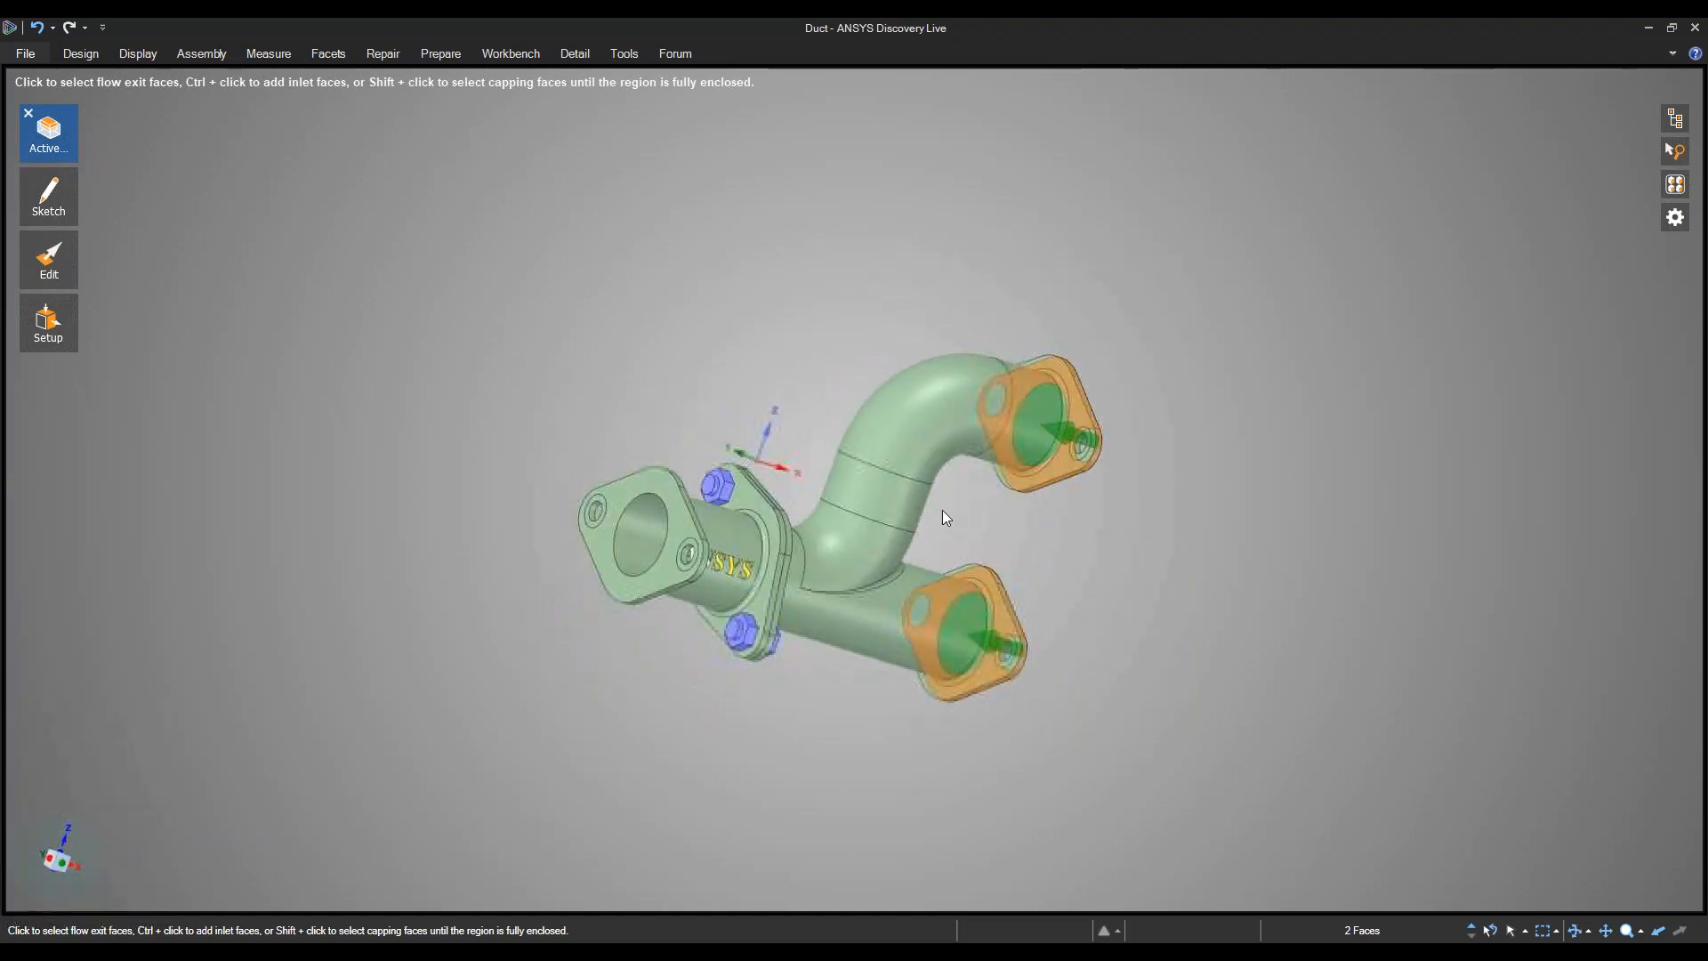
# Define the end face of the flange on the duct's single merged branch as the flow exit.
pyautogui.click(670, 485)
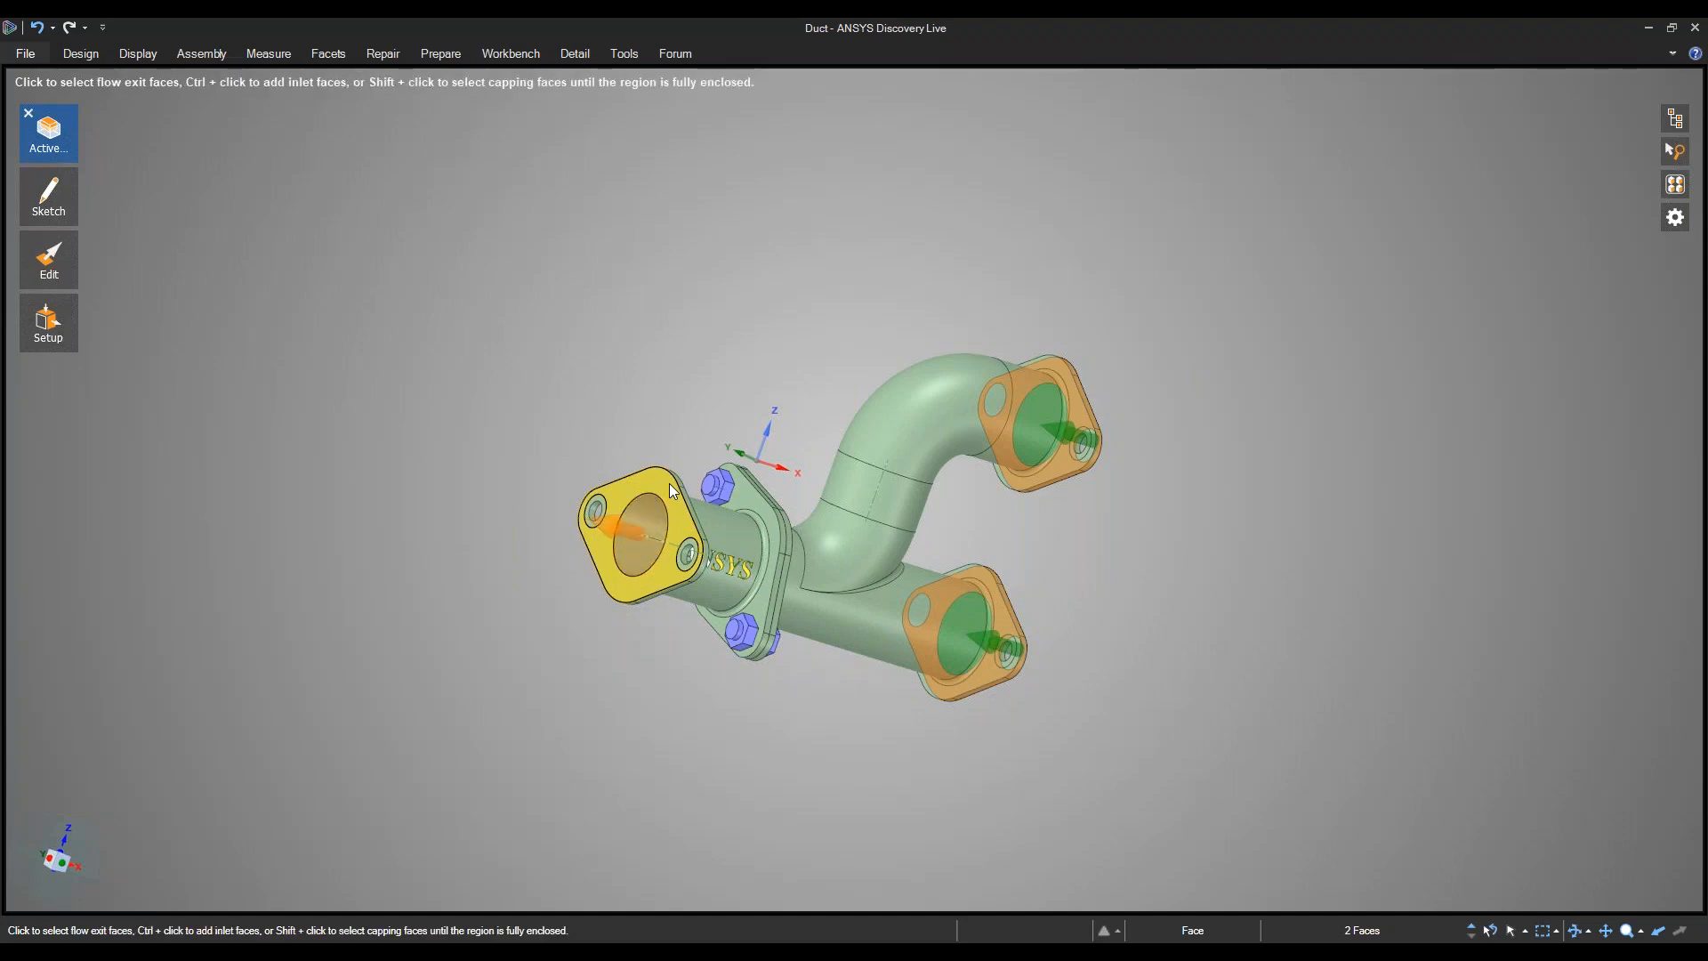
pyautogui.click(670, 484)
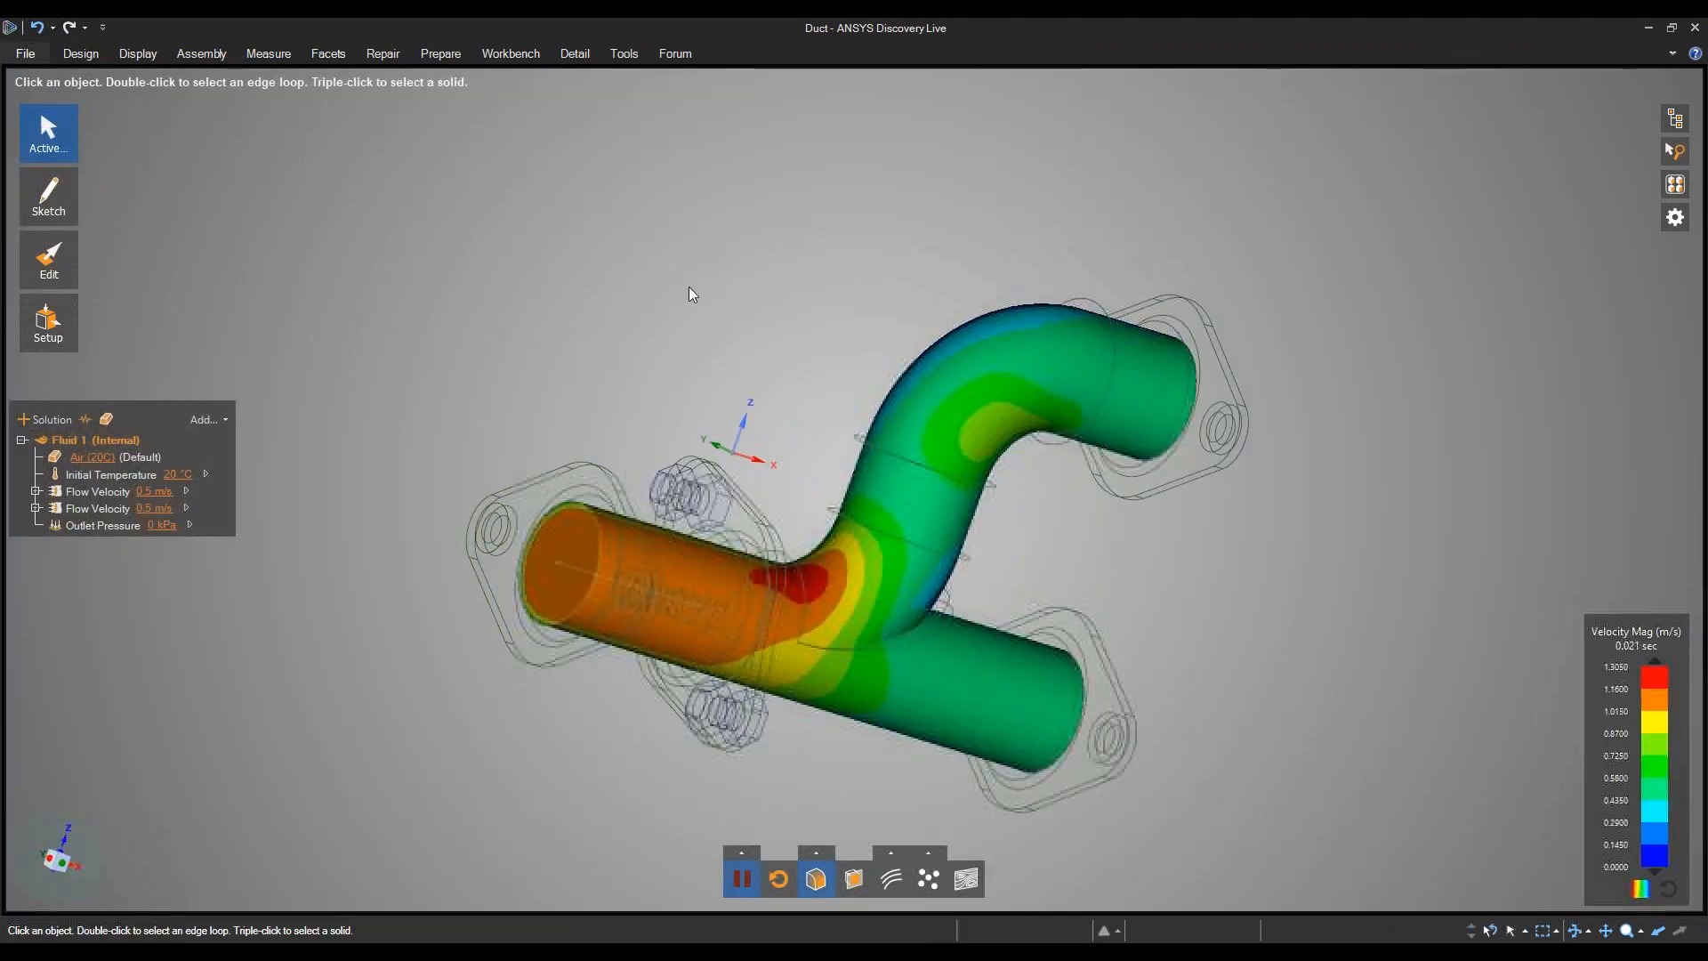
pyautogui.moveTo(751, 264); pyautogui.dragTo(564, 301, button='middle')
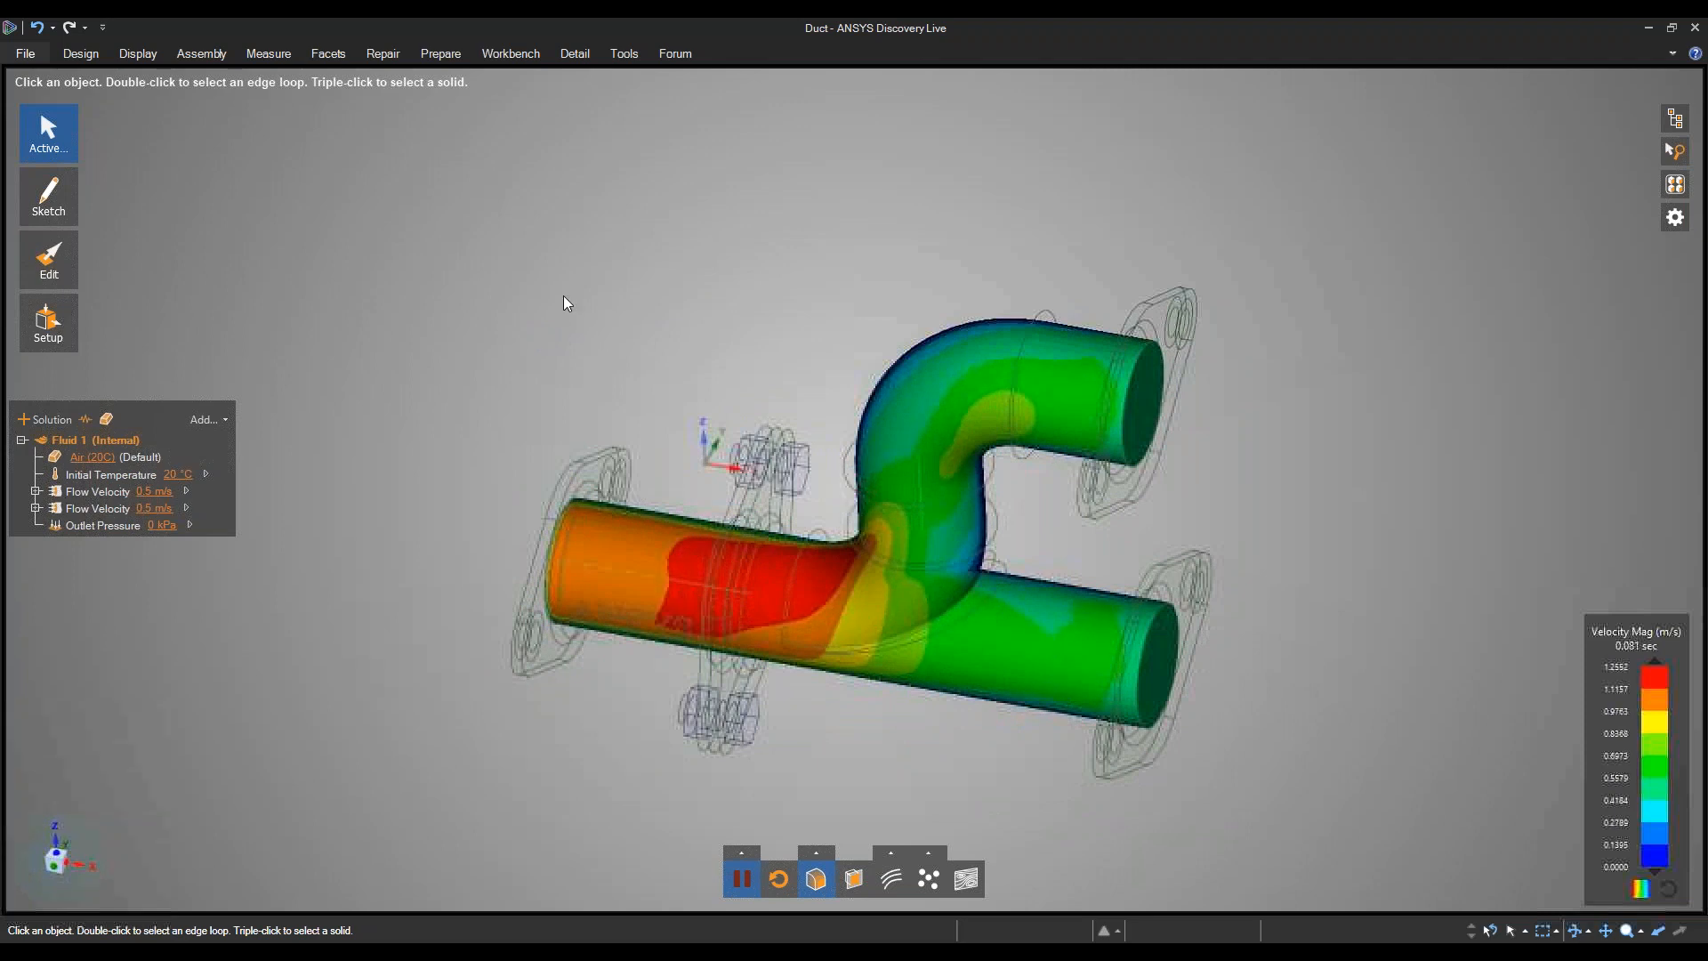
pyautogui.moveTo(709, 495); pyautogui.dragTo(685, 498, button='middle')
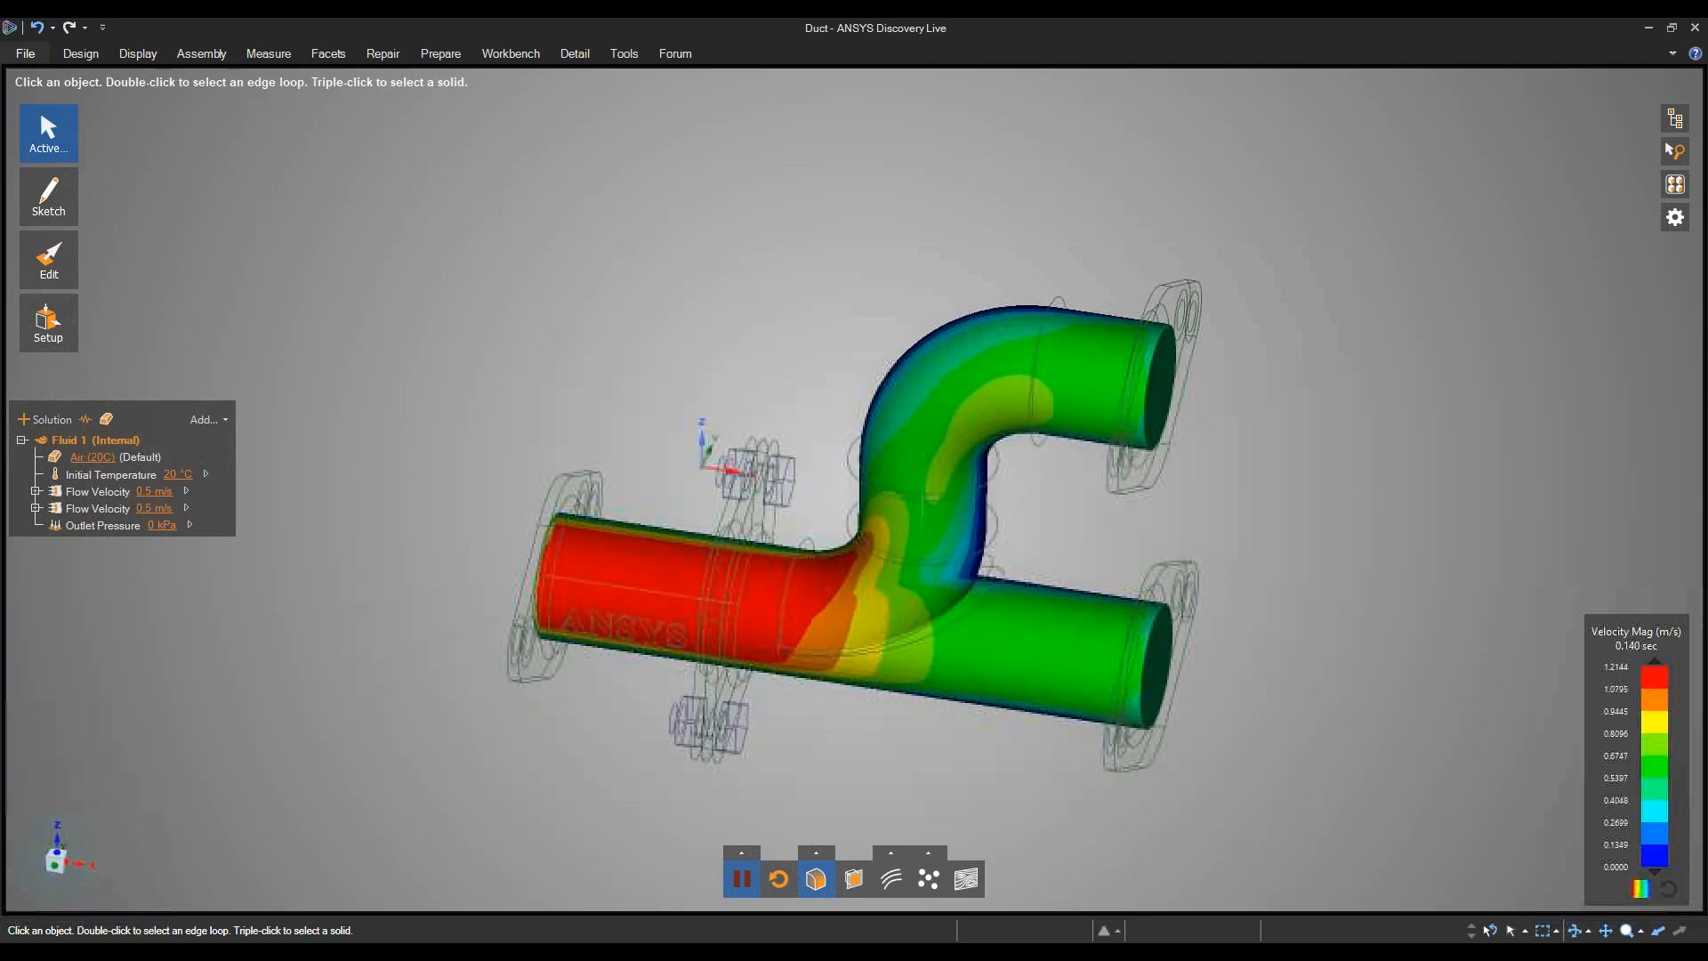
# Pause the live flow solution to inspect the duct's velocity contours, and resume solving.
pyautogui.click(745, 883)
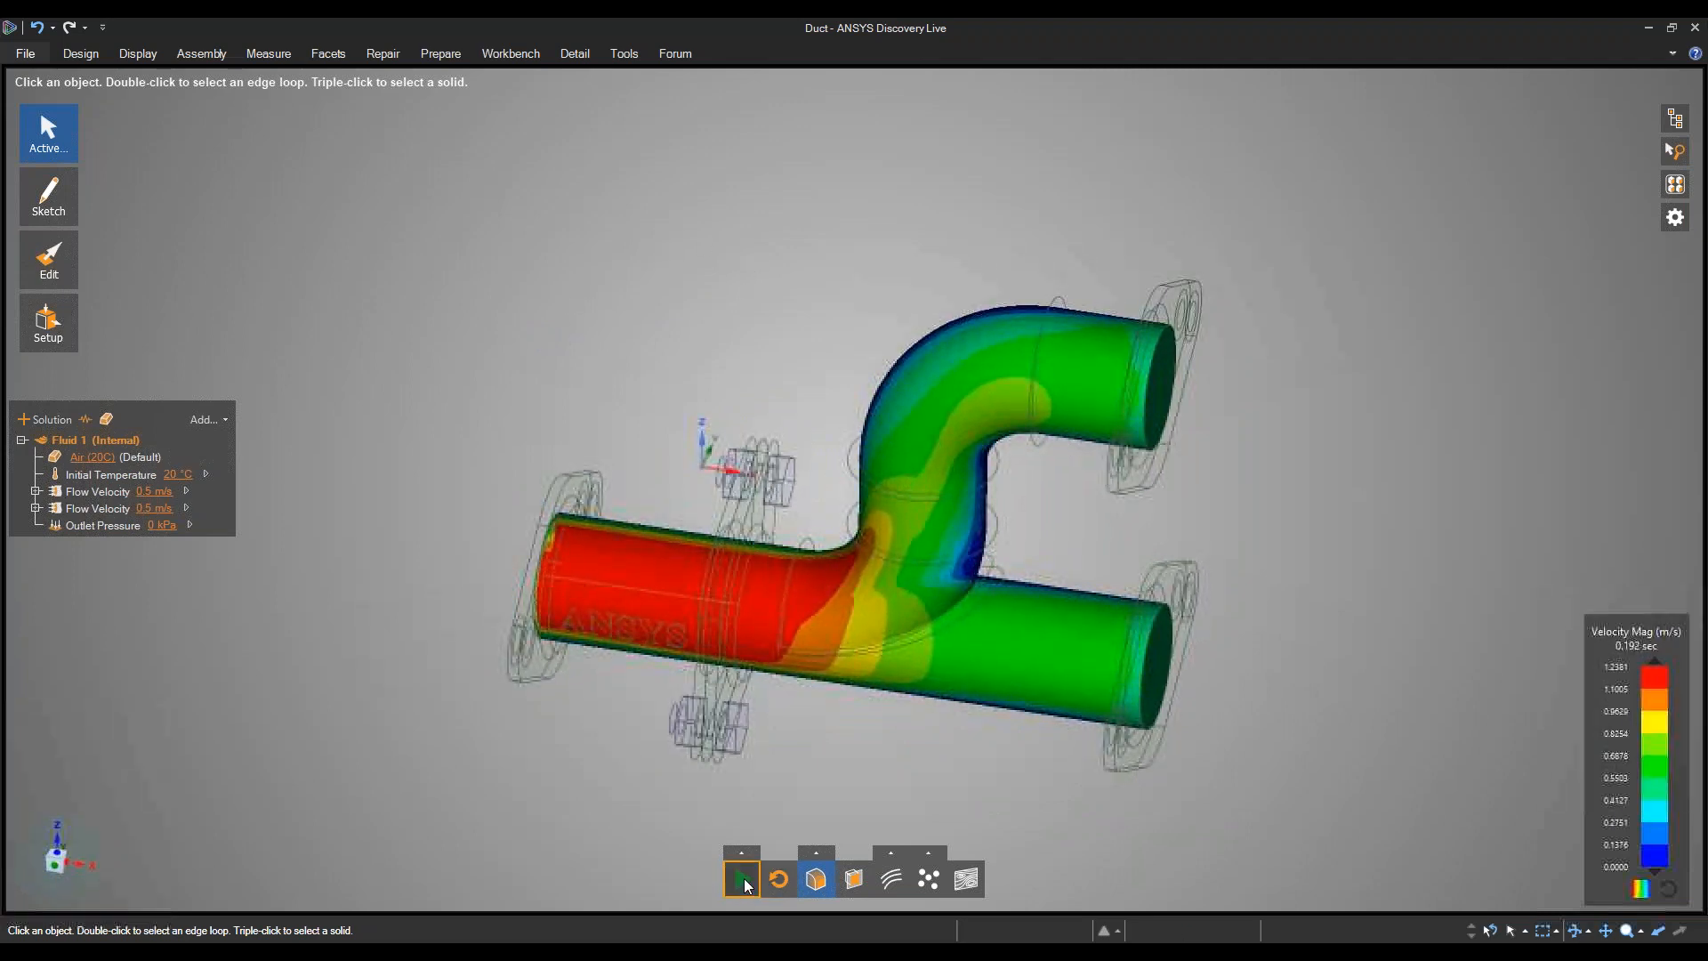
pyautogui.moveTo(852, 333); pyautogui.dragTo(797, 438, button='middle')
pyautogui.click(742, 877)
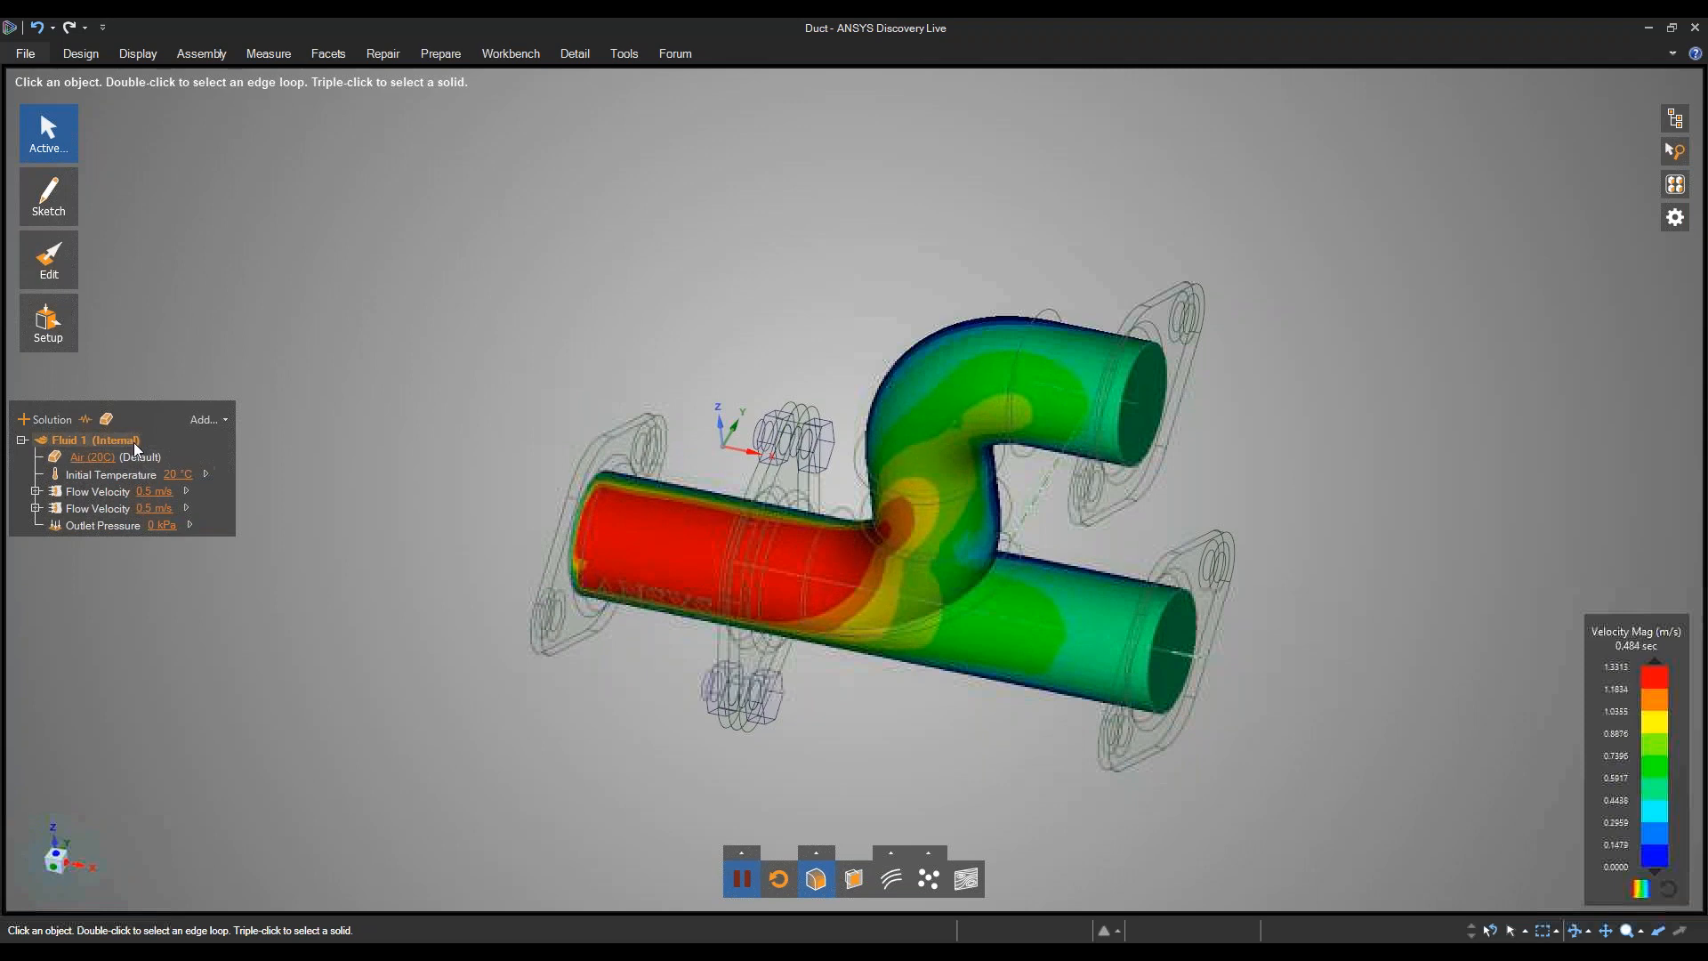
# Change the fluid to Water (20C) and set the upper curved branch's inlet flow velocity to 1 m/s.
pyautogui.click(118, 460)
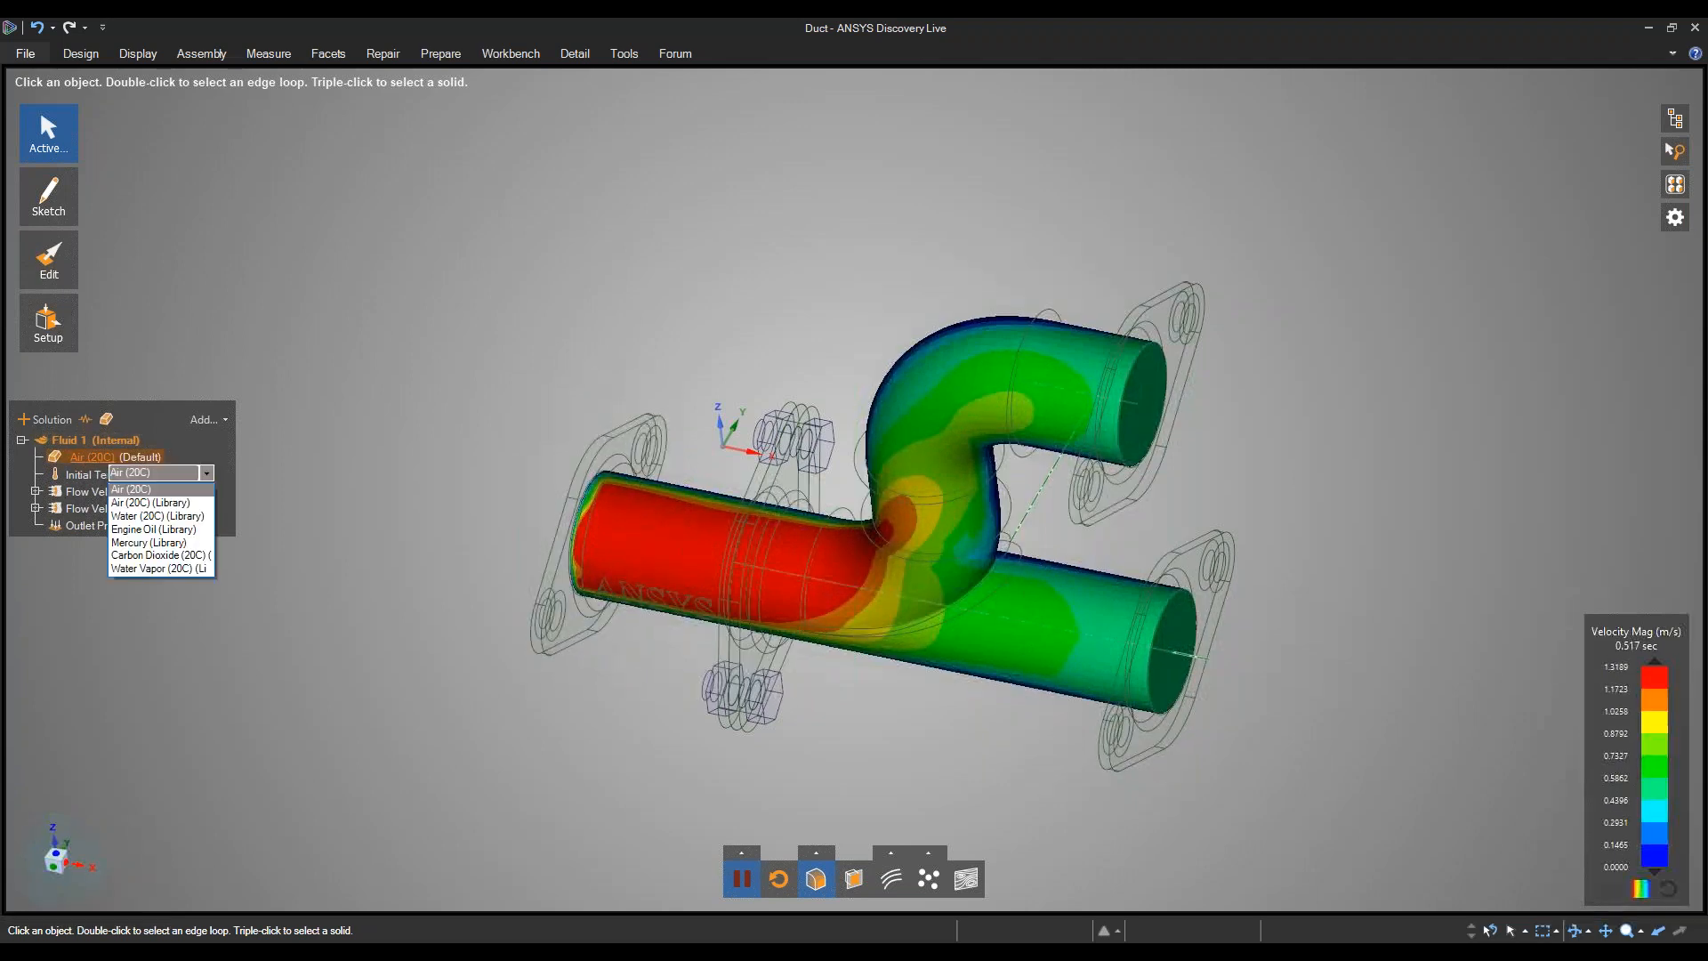
pyautogui.click(139, 516)
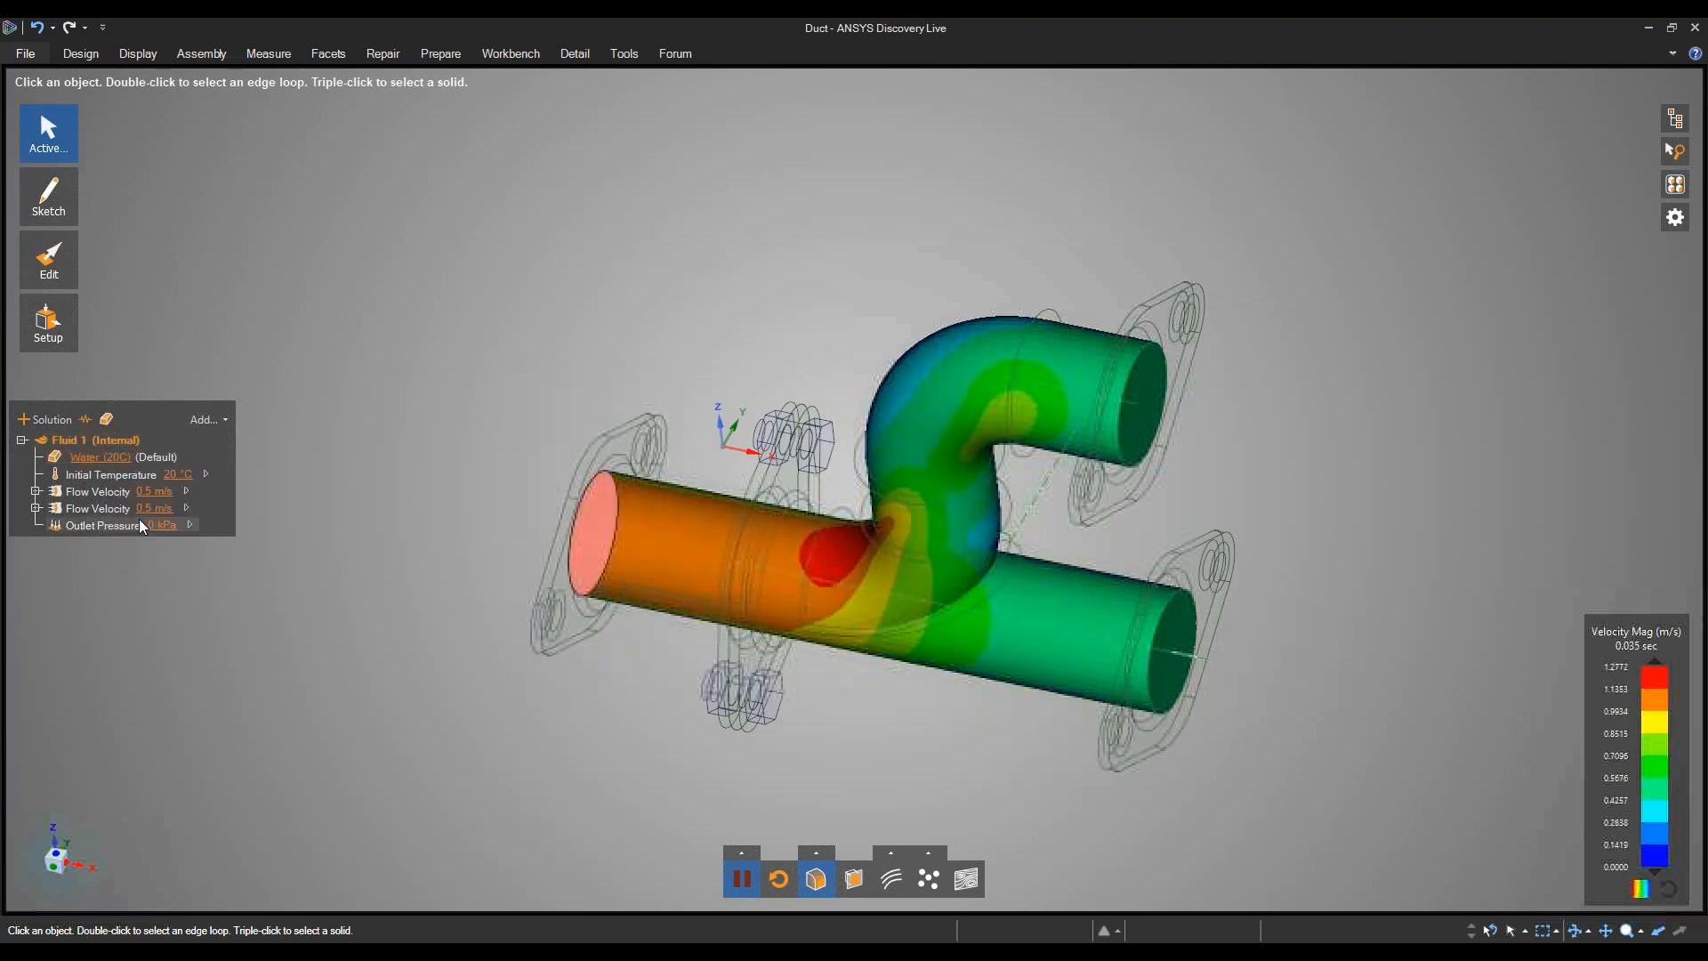
pyautogui.click(121, 493)
pyautogui.click(153, 508)
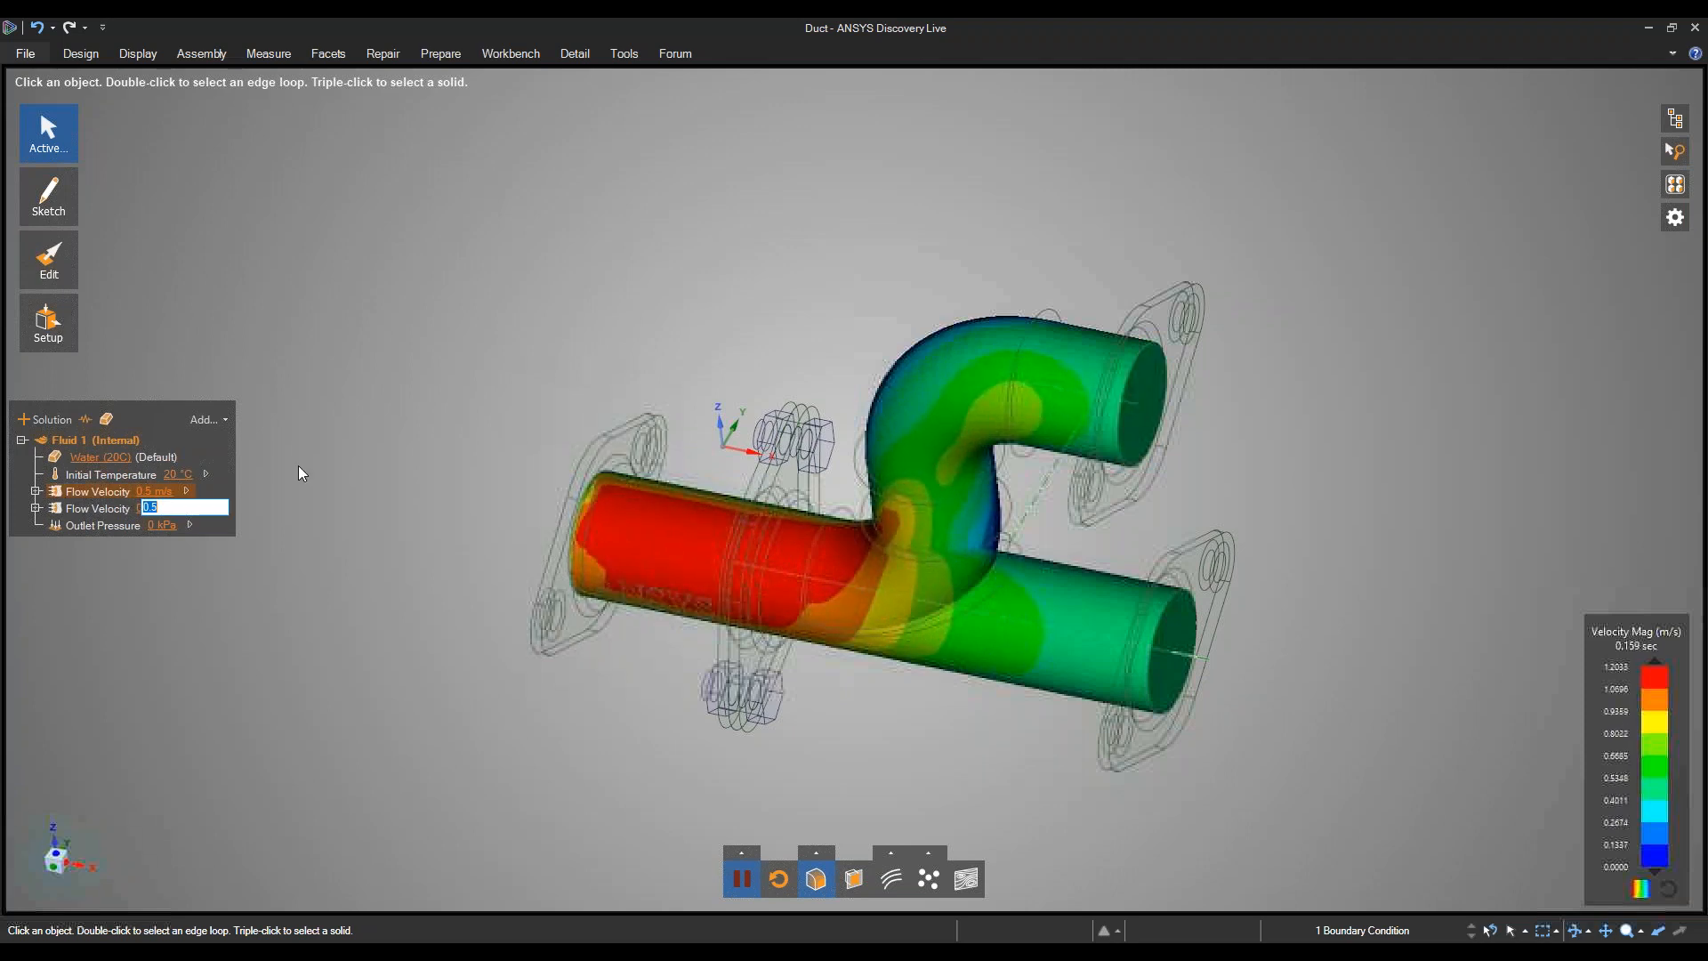
pyautogui.write('1')
pyautogui.press('Return')
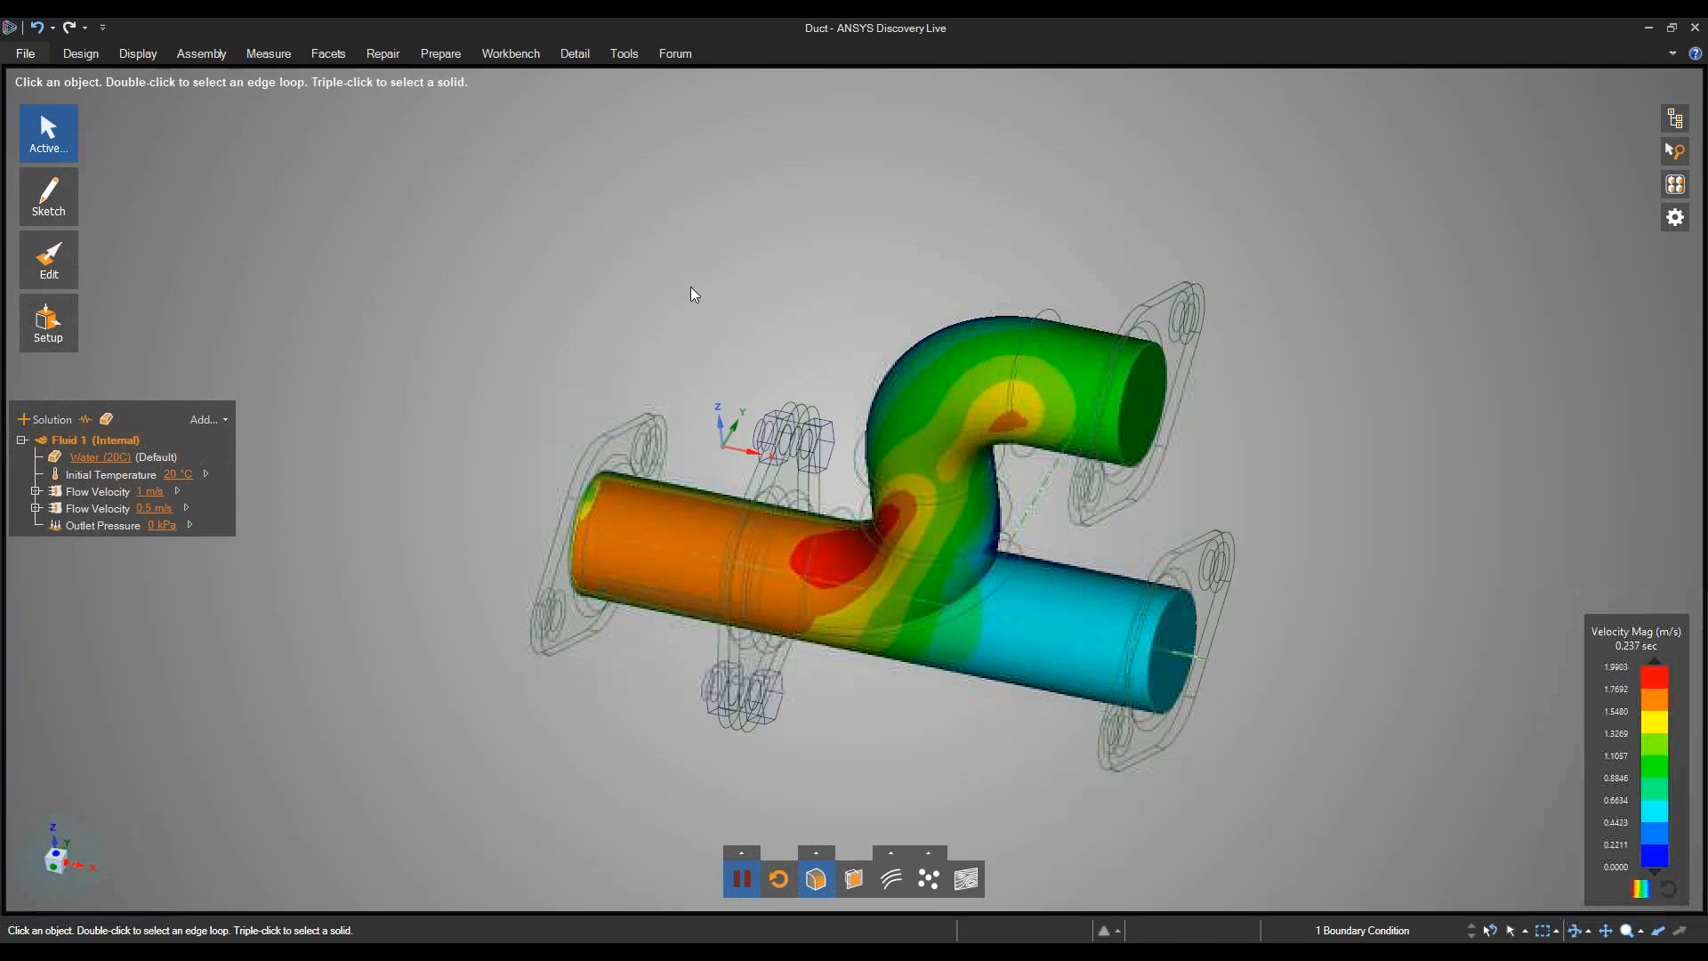
# Show the minimum and maximum locations on the duct's velocity result.
pyautogui.click(811, 855)
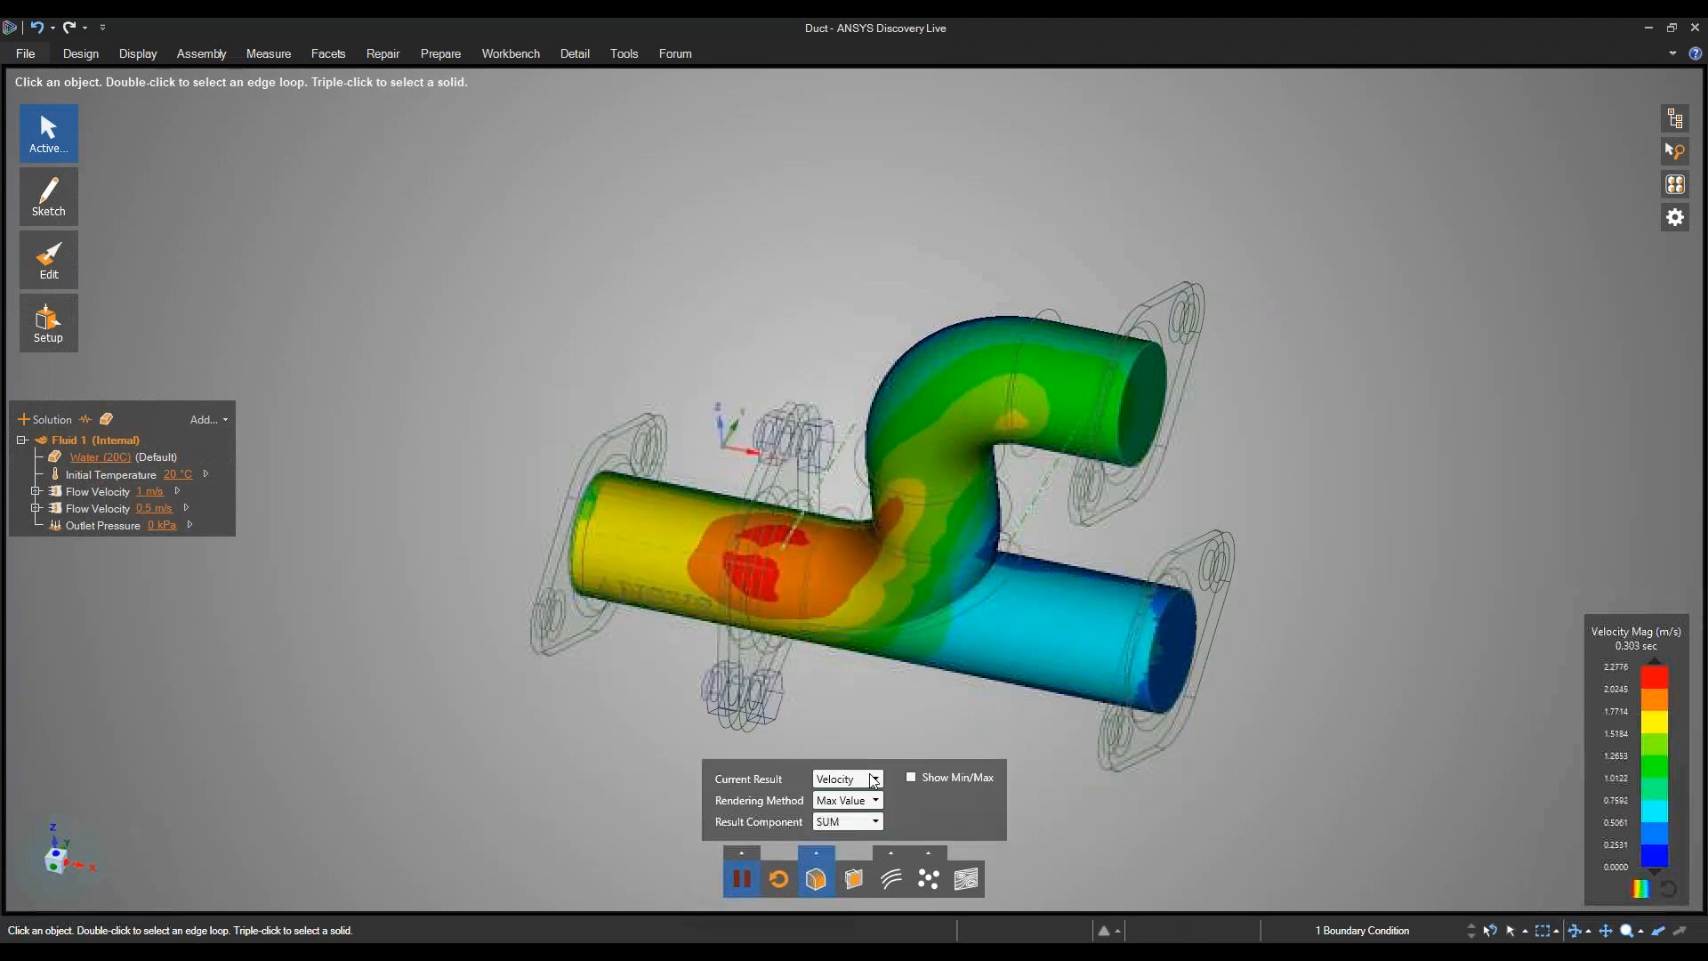
pyautogui.click(910, 777)
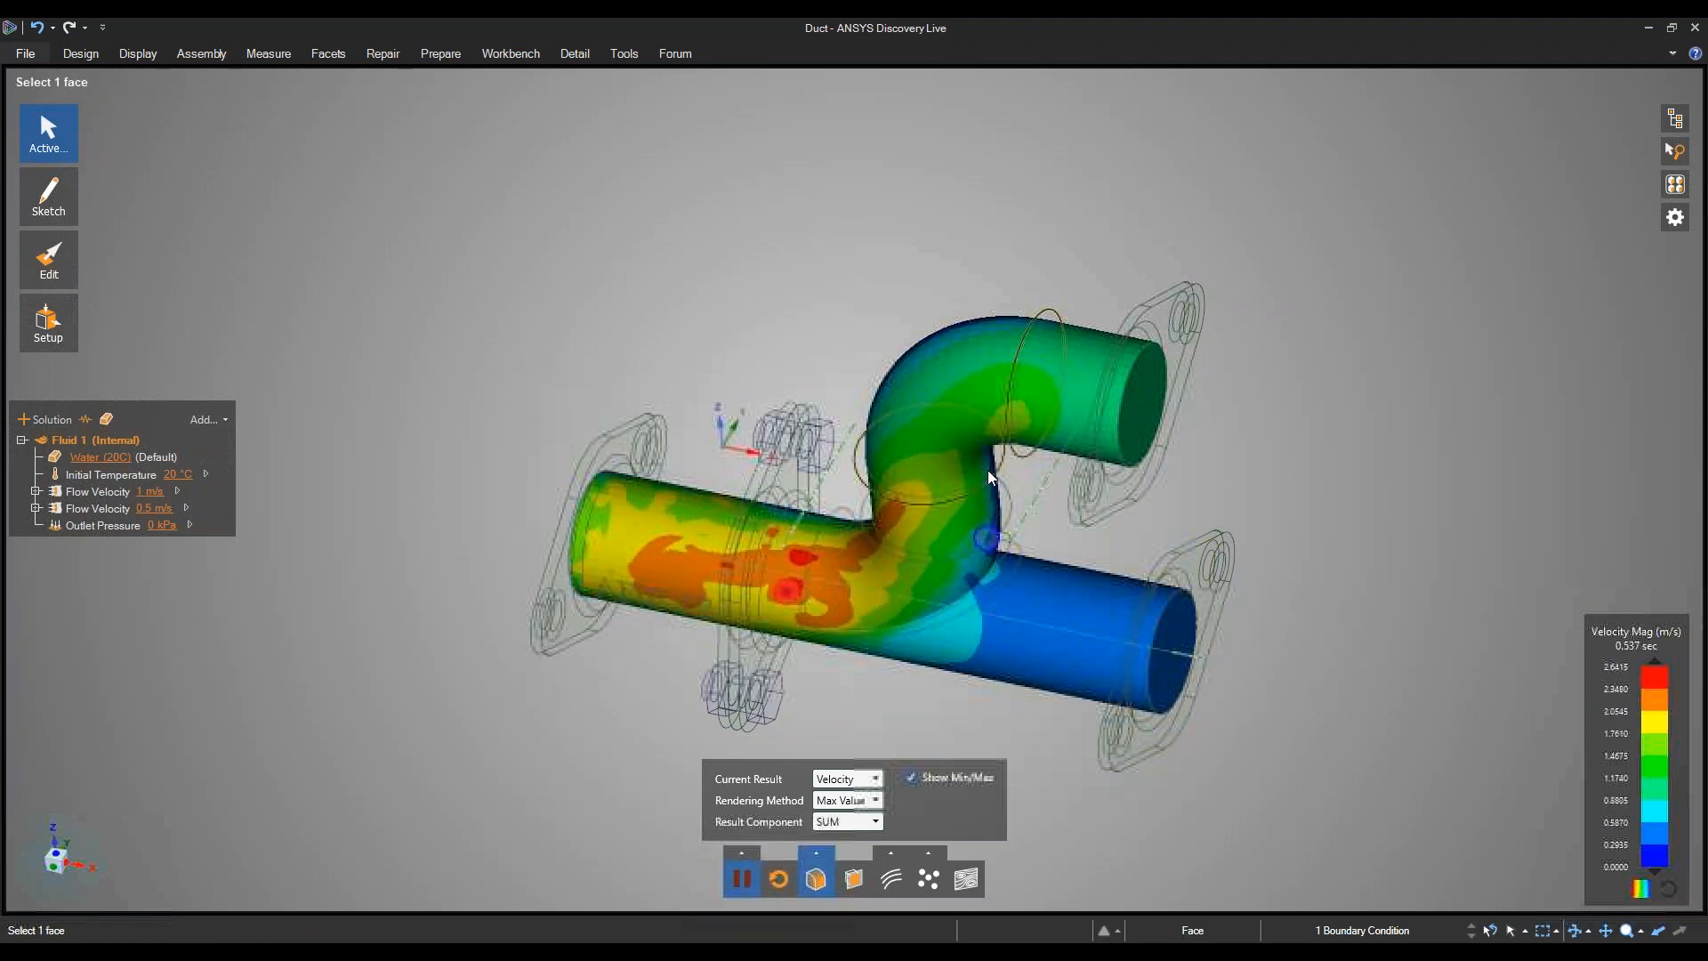
pyautogui.moveTo(936, 471); pyautogui.dragTo(929, 480, button='middle')
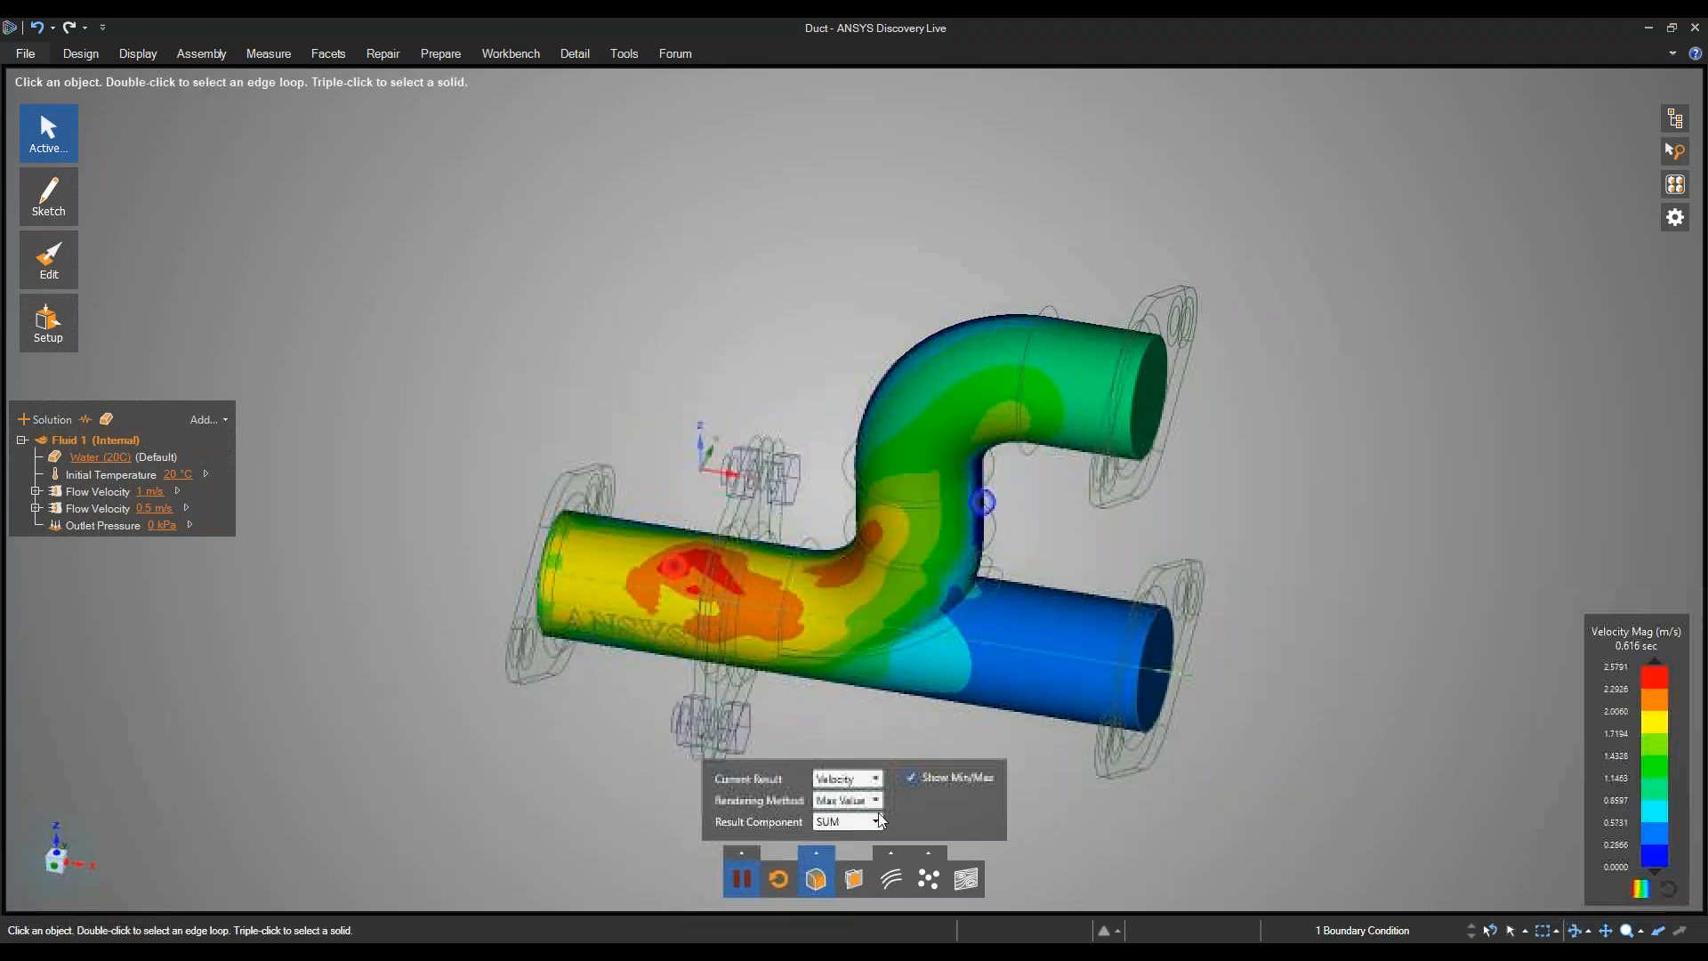
# Inspect the velocity inside the duct by moving a cut plane through it, and hide the plane.
pyautogui.click(852, 879)
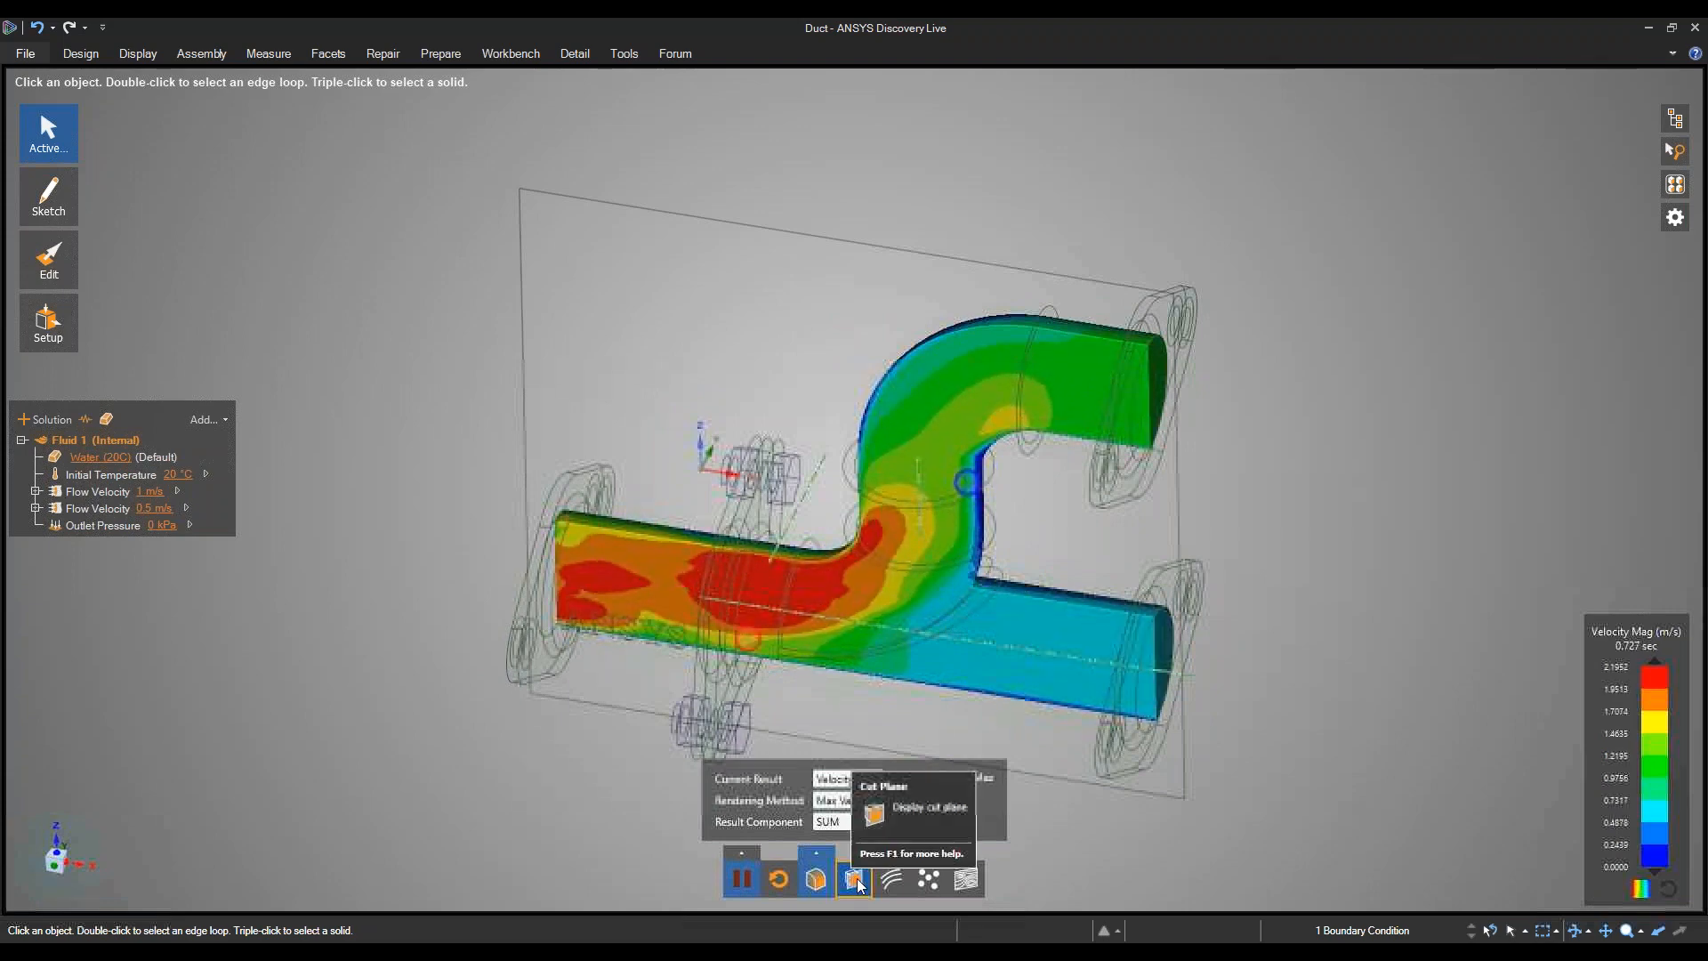
pyautogui.moveTo(1161, 641); pyautogui.dragTo(1032, 312, button='middle')
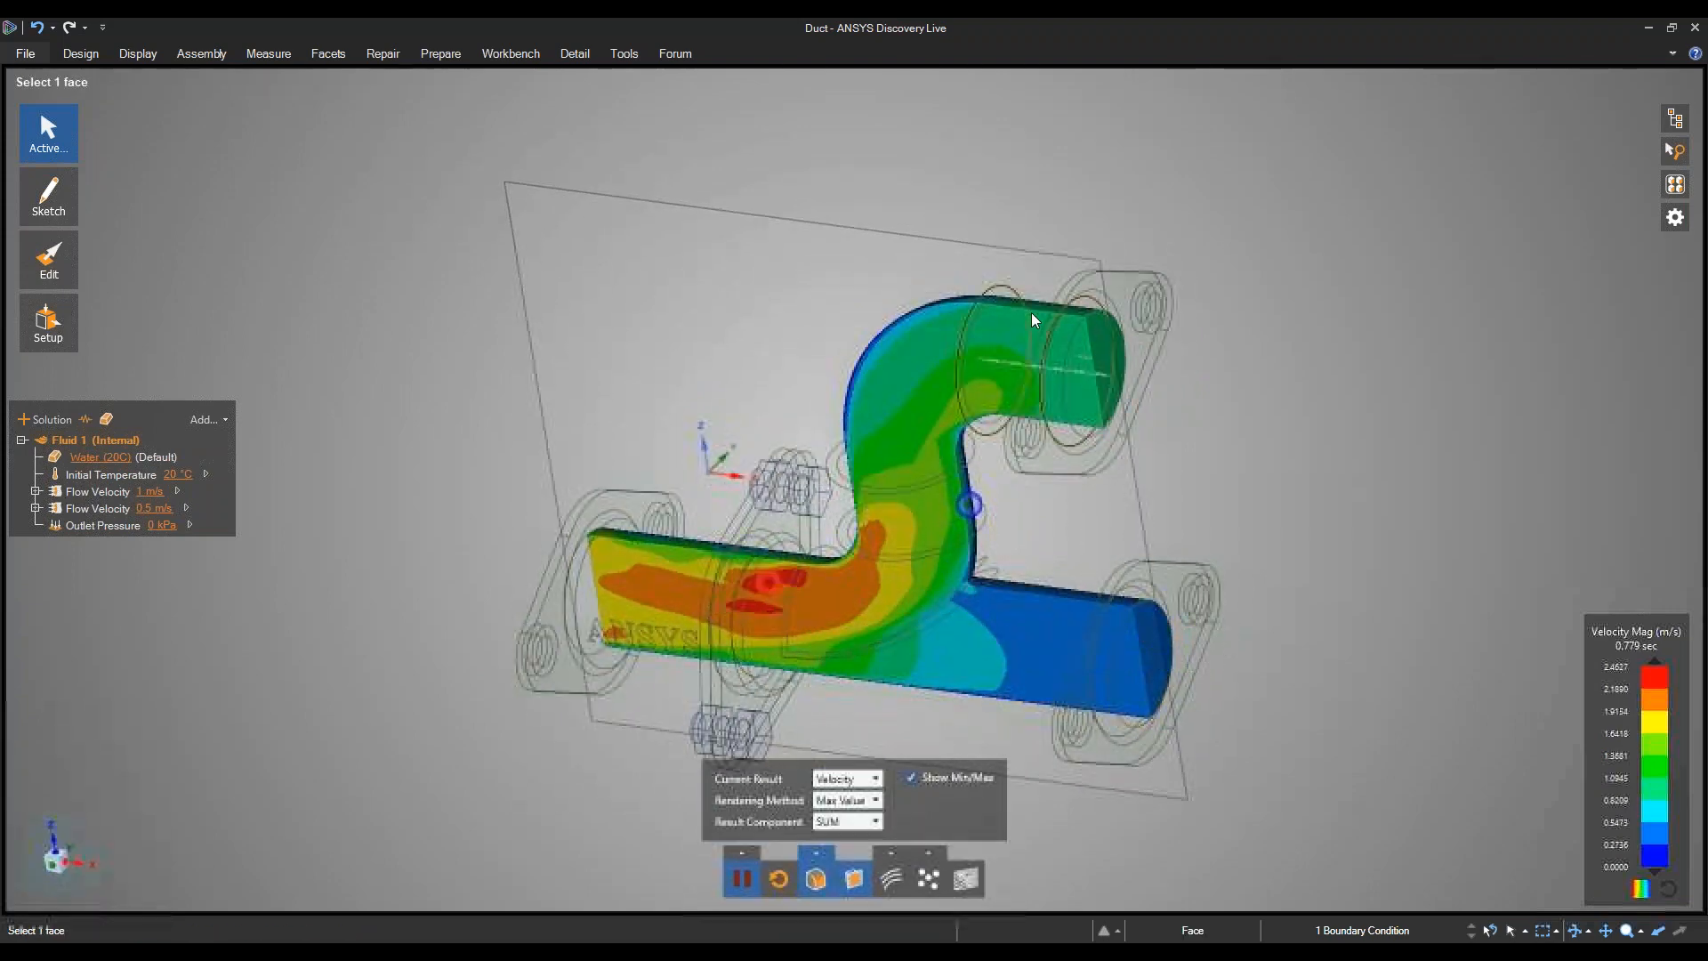
pyautogui.click(1030, 250)
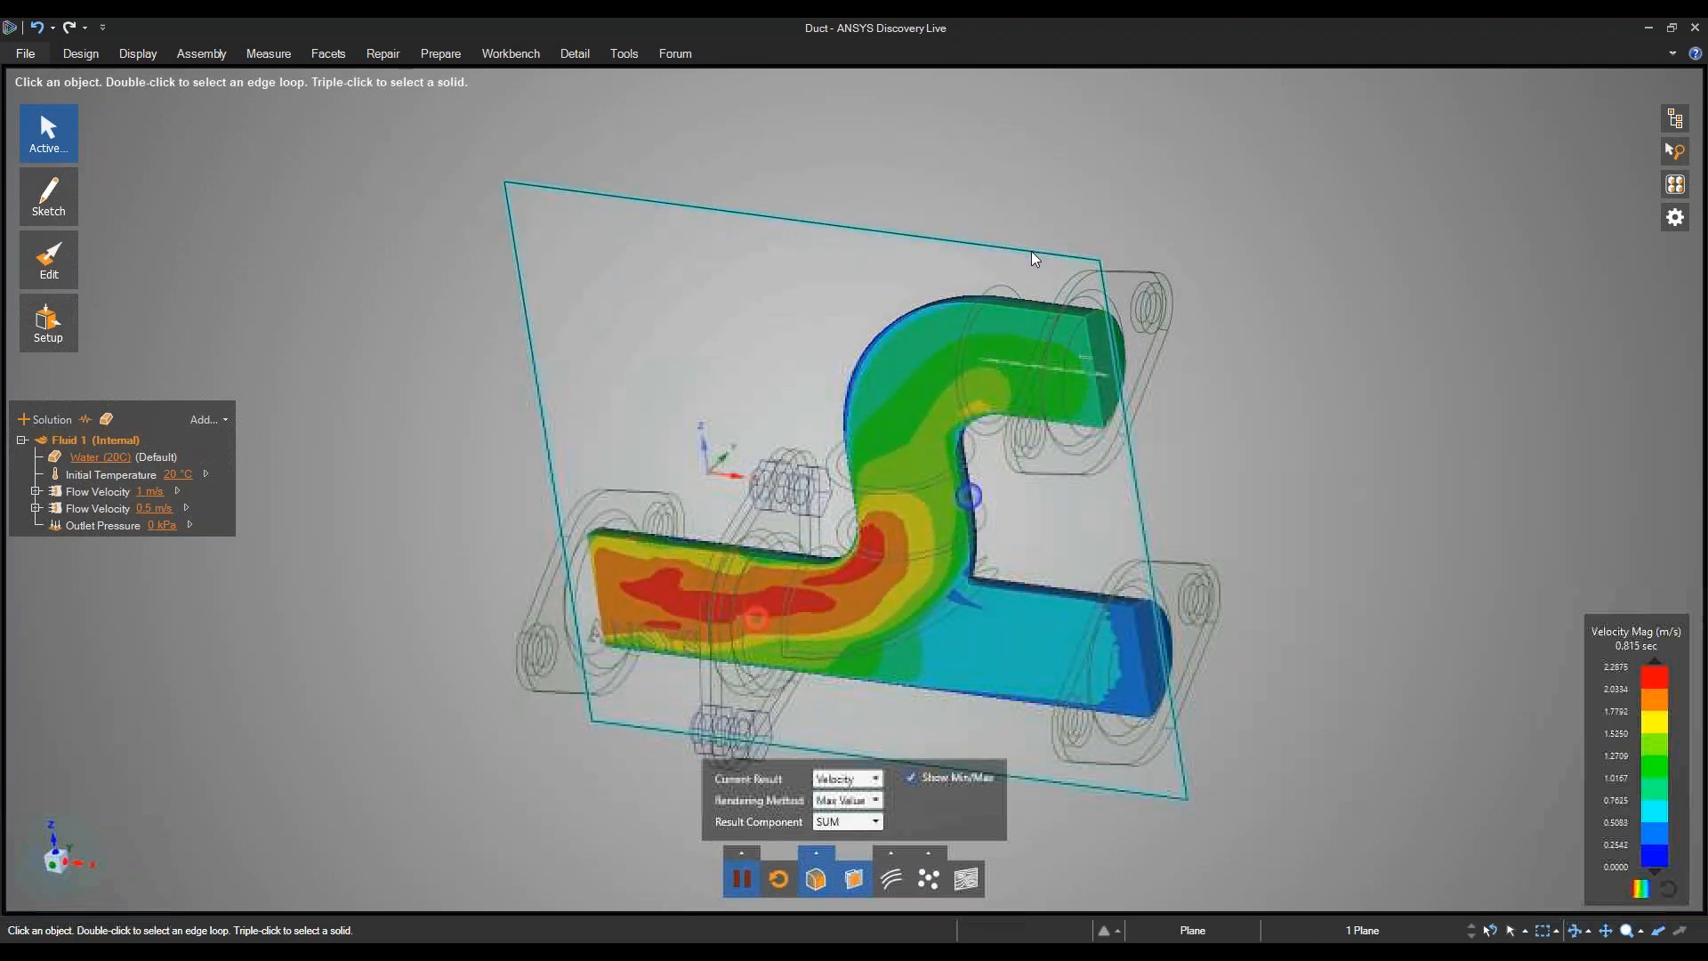
pyautogui.press('m')
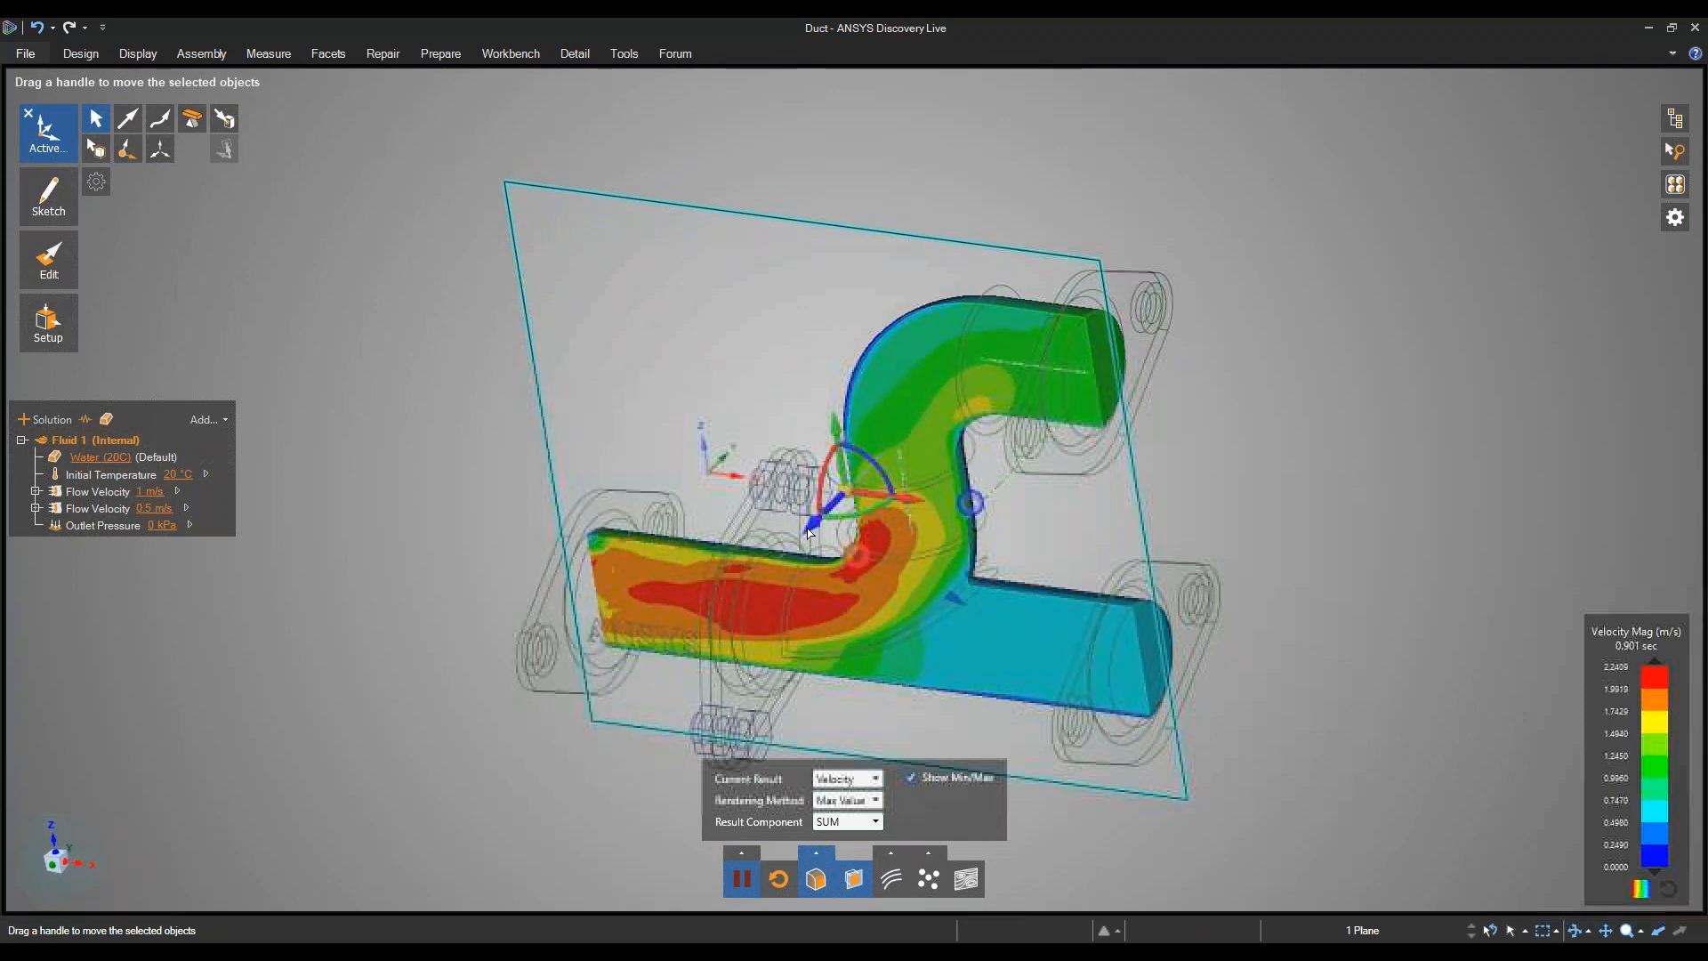
pyautogui.moveTo(802, 536)
pyautogui.mouseDown()
pyautogui.moveTo(774, 568)
pyautogui.moveTo(798, 547)
pyautogui.mouseUp()
pyautogui.moveTo(803, 485); pyautogui.dragTo(814, 599)
pyautogui.click(857, 875)
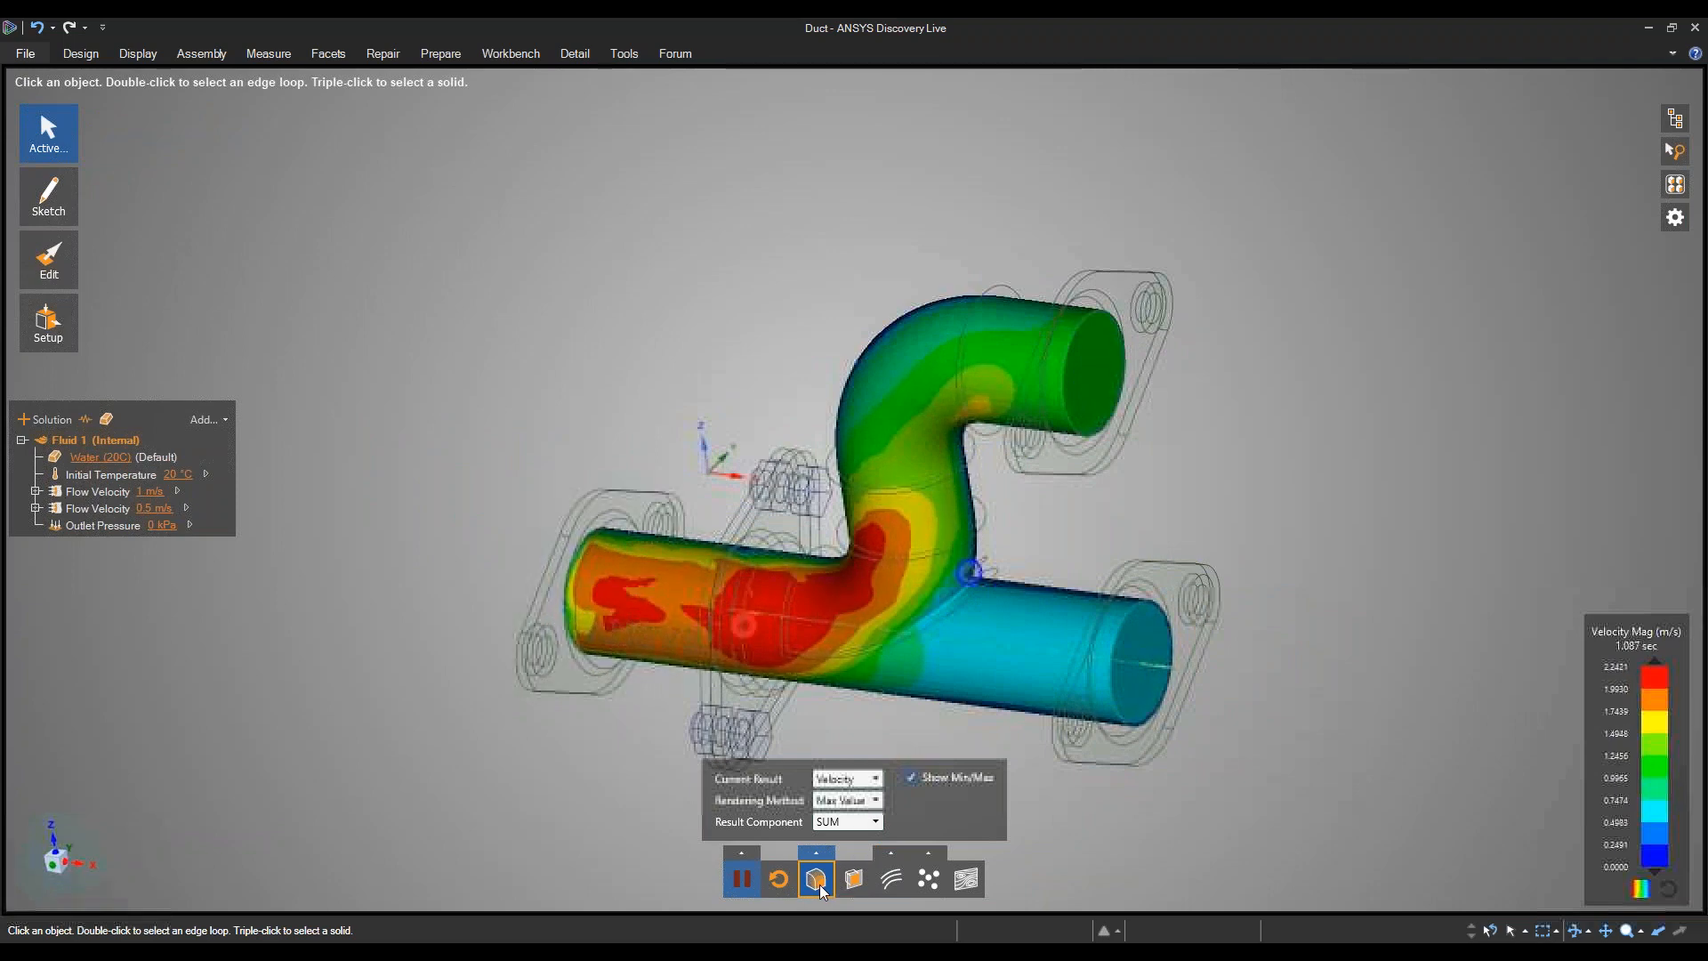
# Replace the velocity contour with streamlines through the duct.
pyautogui.click(815, 879)
pyautogui.click(894, 879)
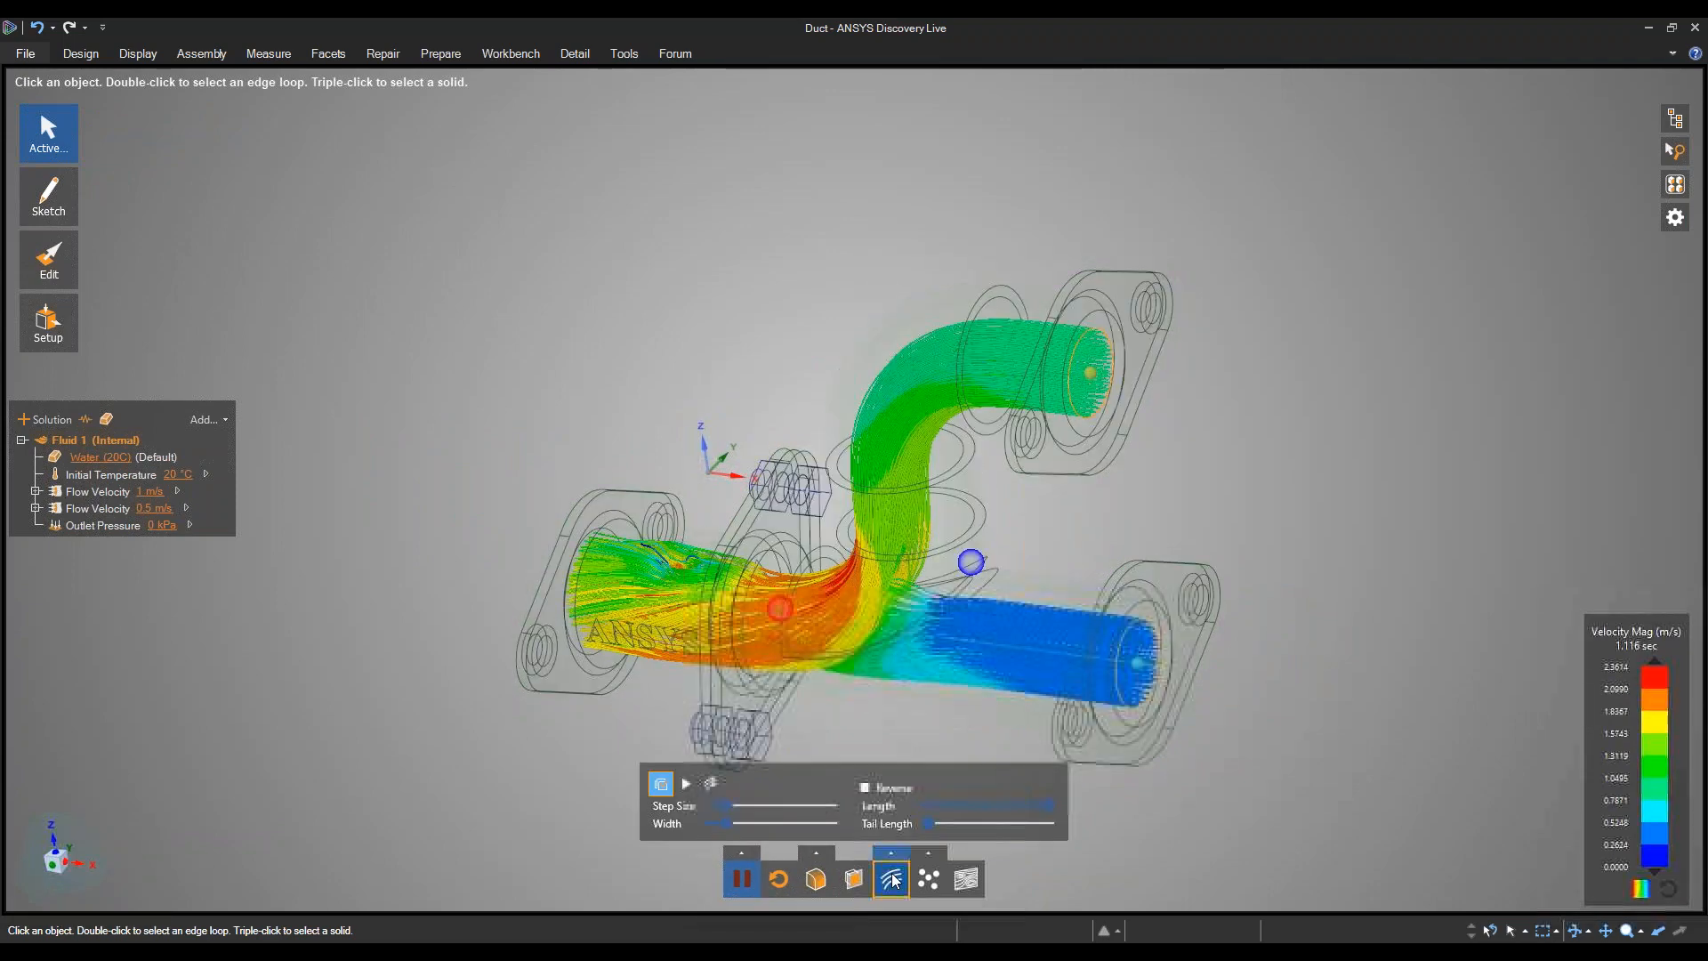
pyautogui.moveTo(862, 576); pyautogui.dragTo(969, 557, button='middle')
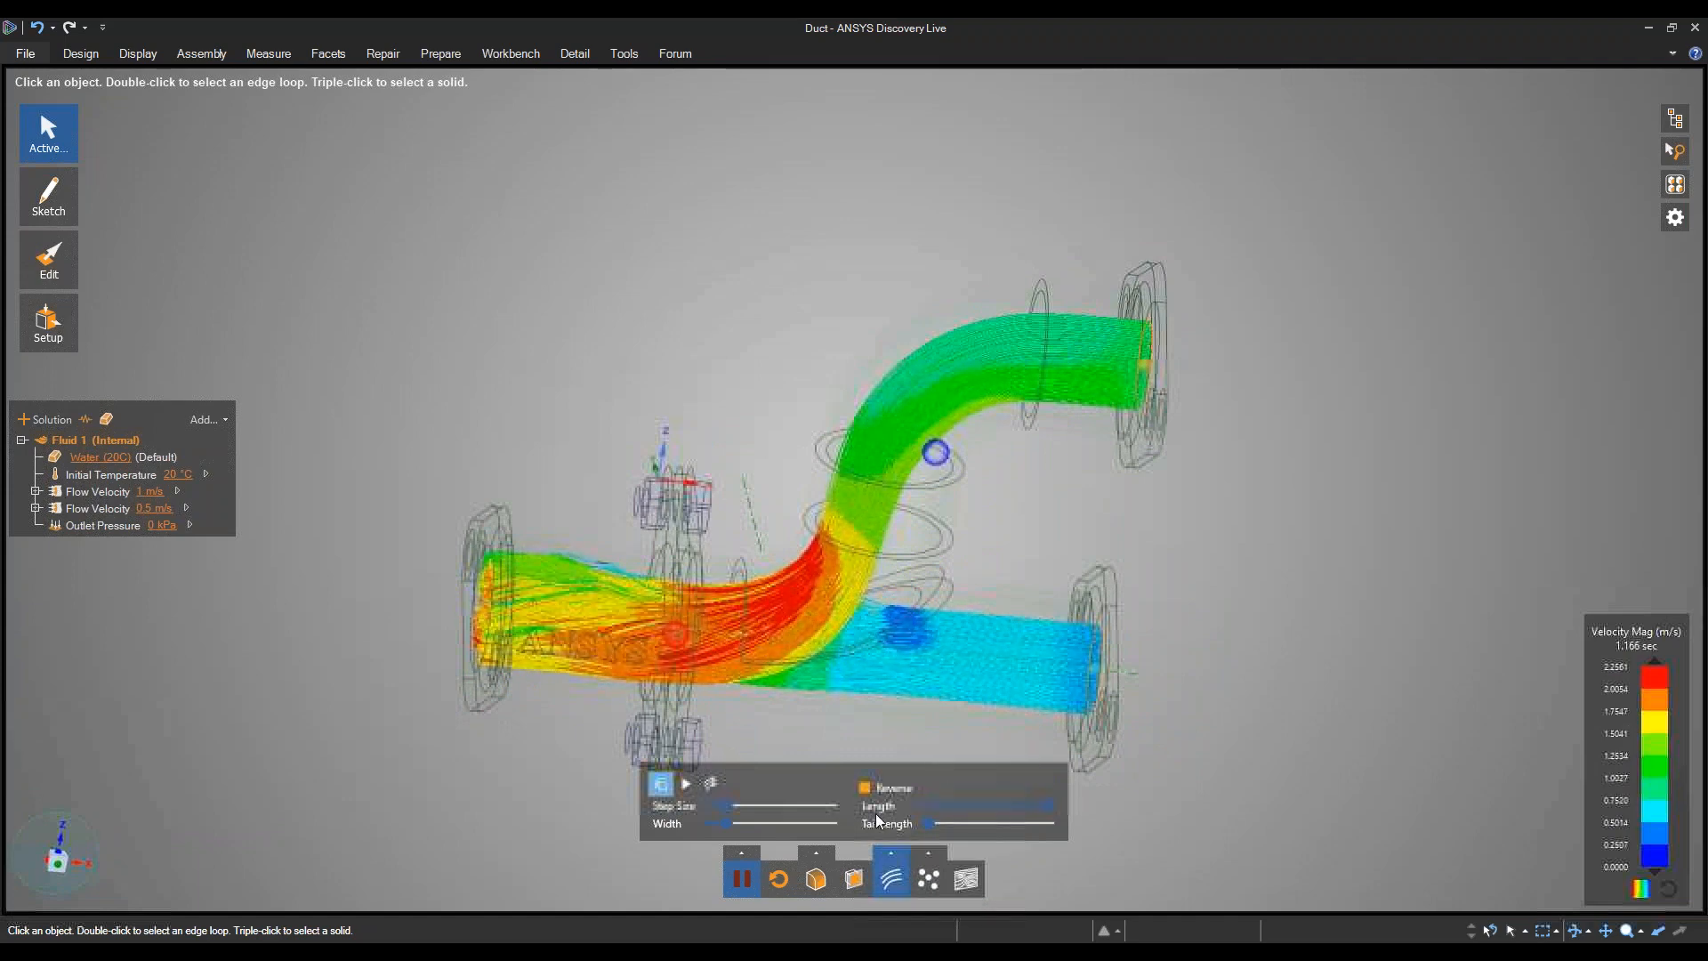
pyautogui.moveTo(959, 579)
pyautogui.mouseDown(button='middle')
pyautogui.moveTo(792, 516)
pyautogui.moveTo(823, 512)
pyautogui.mouseUp(button='middle')
# Move the upper inlet's streamline source inward along the branch to the start of the bend.
pyautogui.click(1069, 315)
pyautogui.moveTo(1067, 445); pyautogui.dragTo(1030, 436, button='middle')
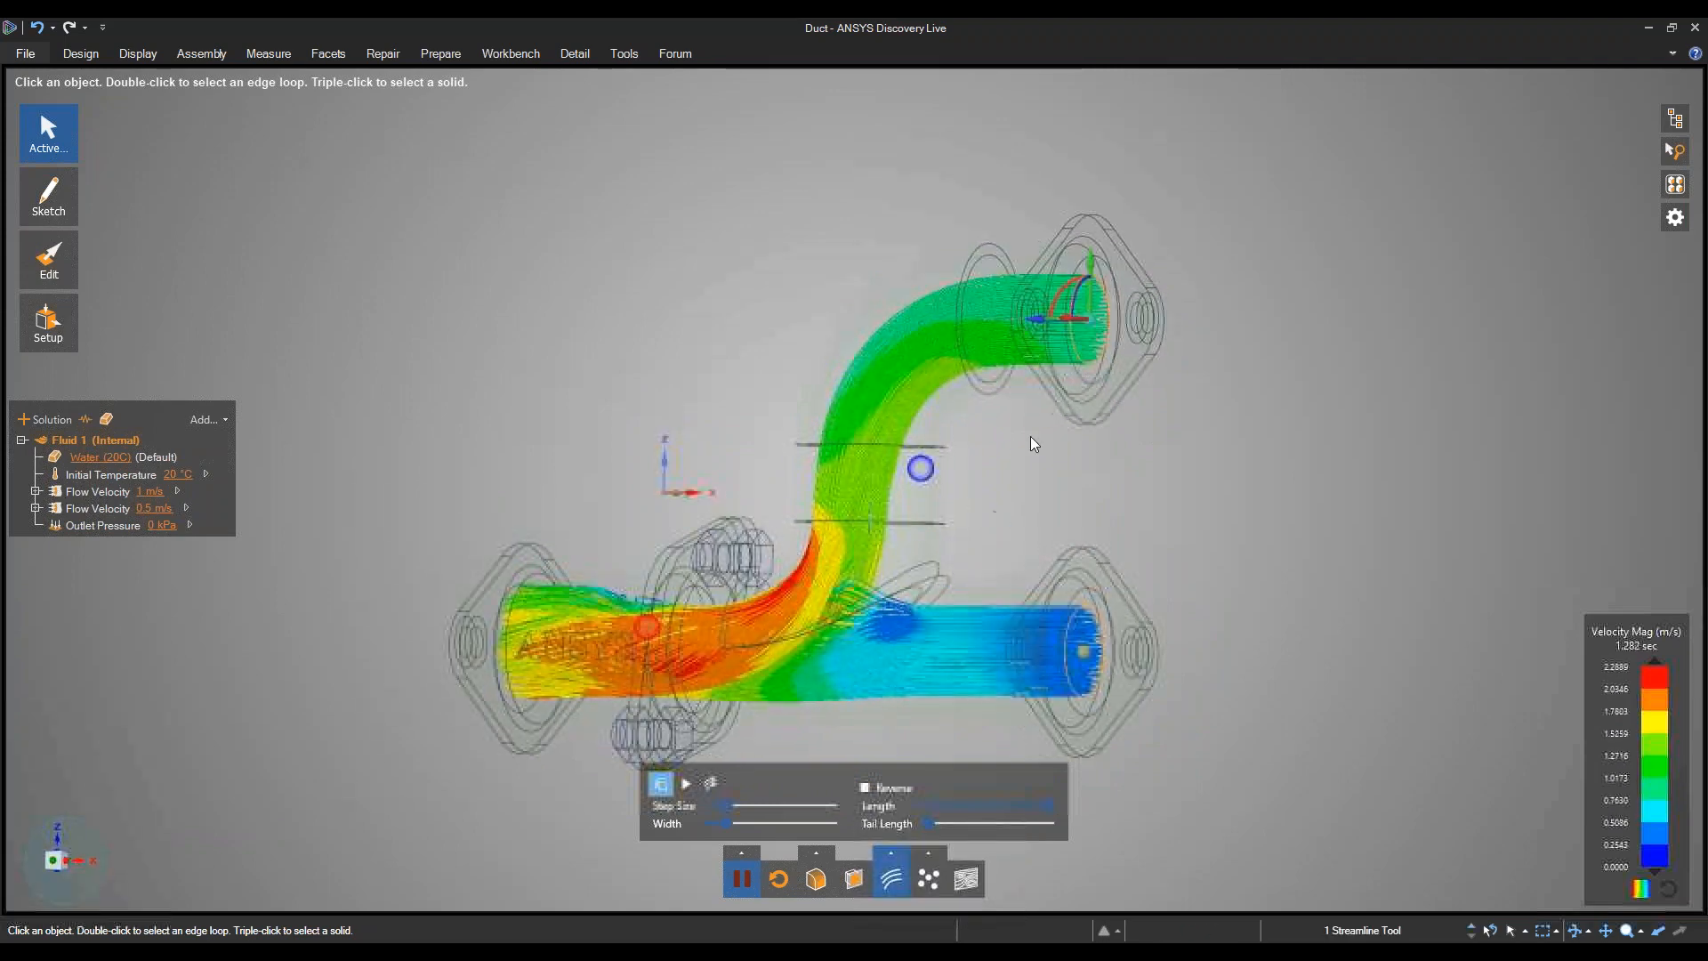
pyautogui.click(1091, 334)
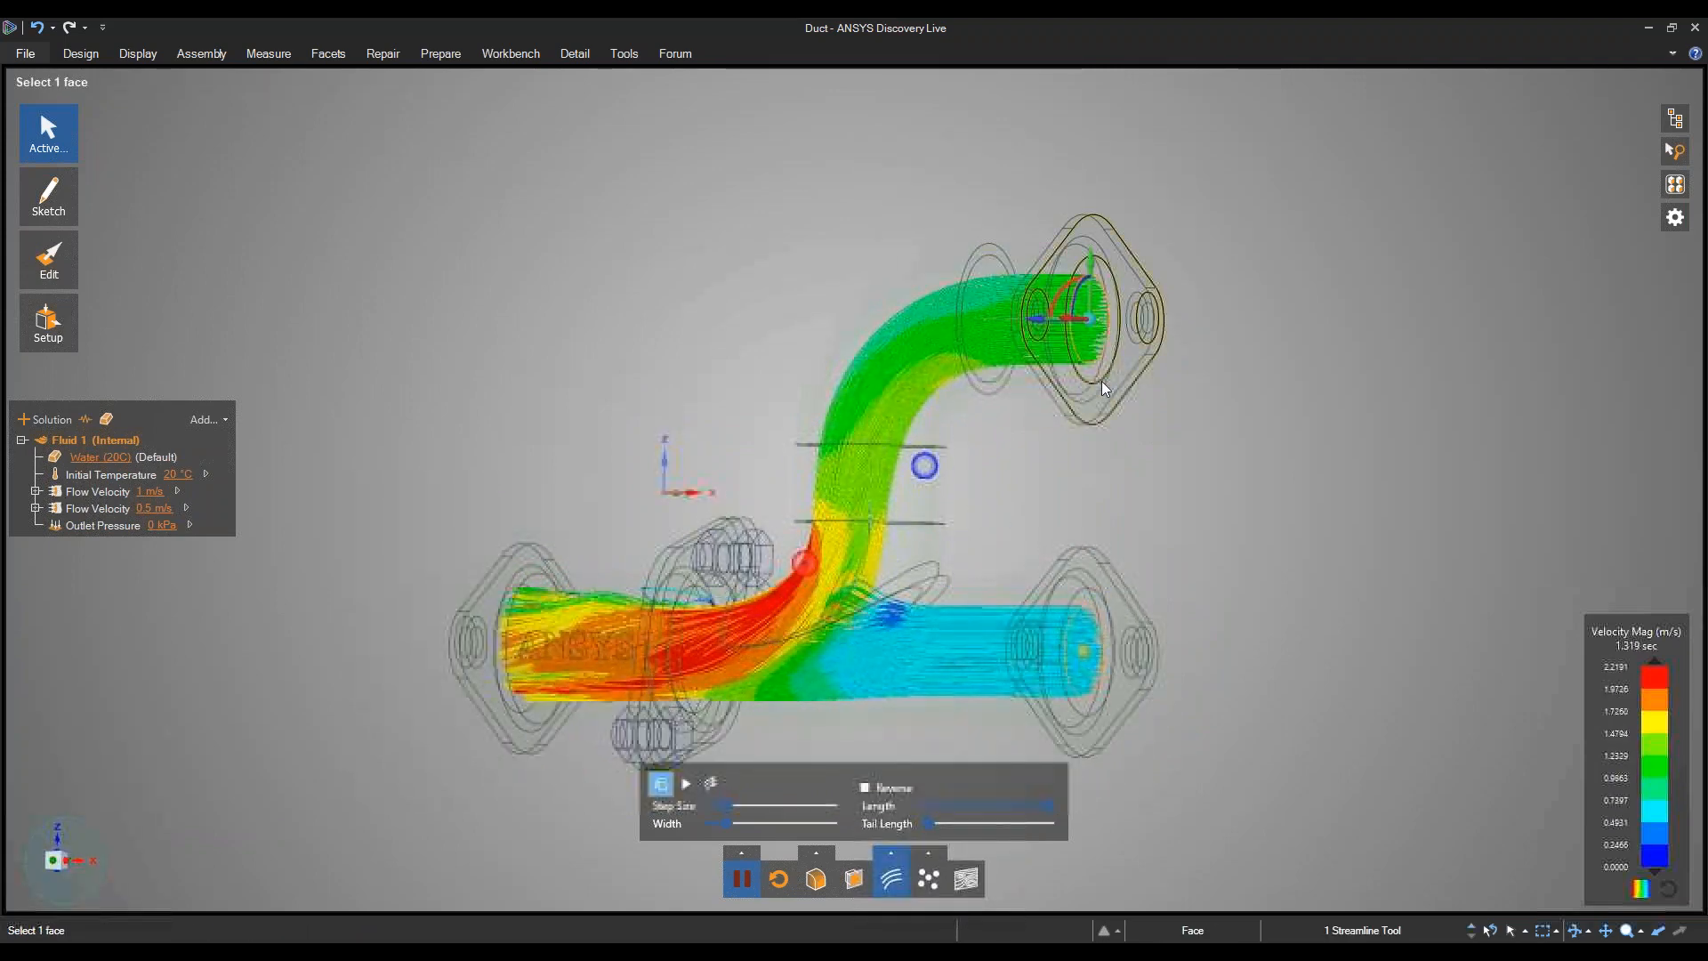
pyautogui.rightClick(1091, 317)
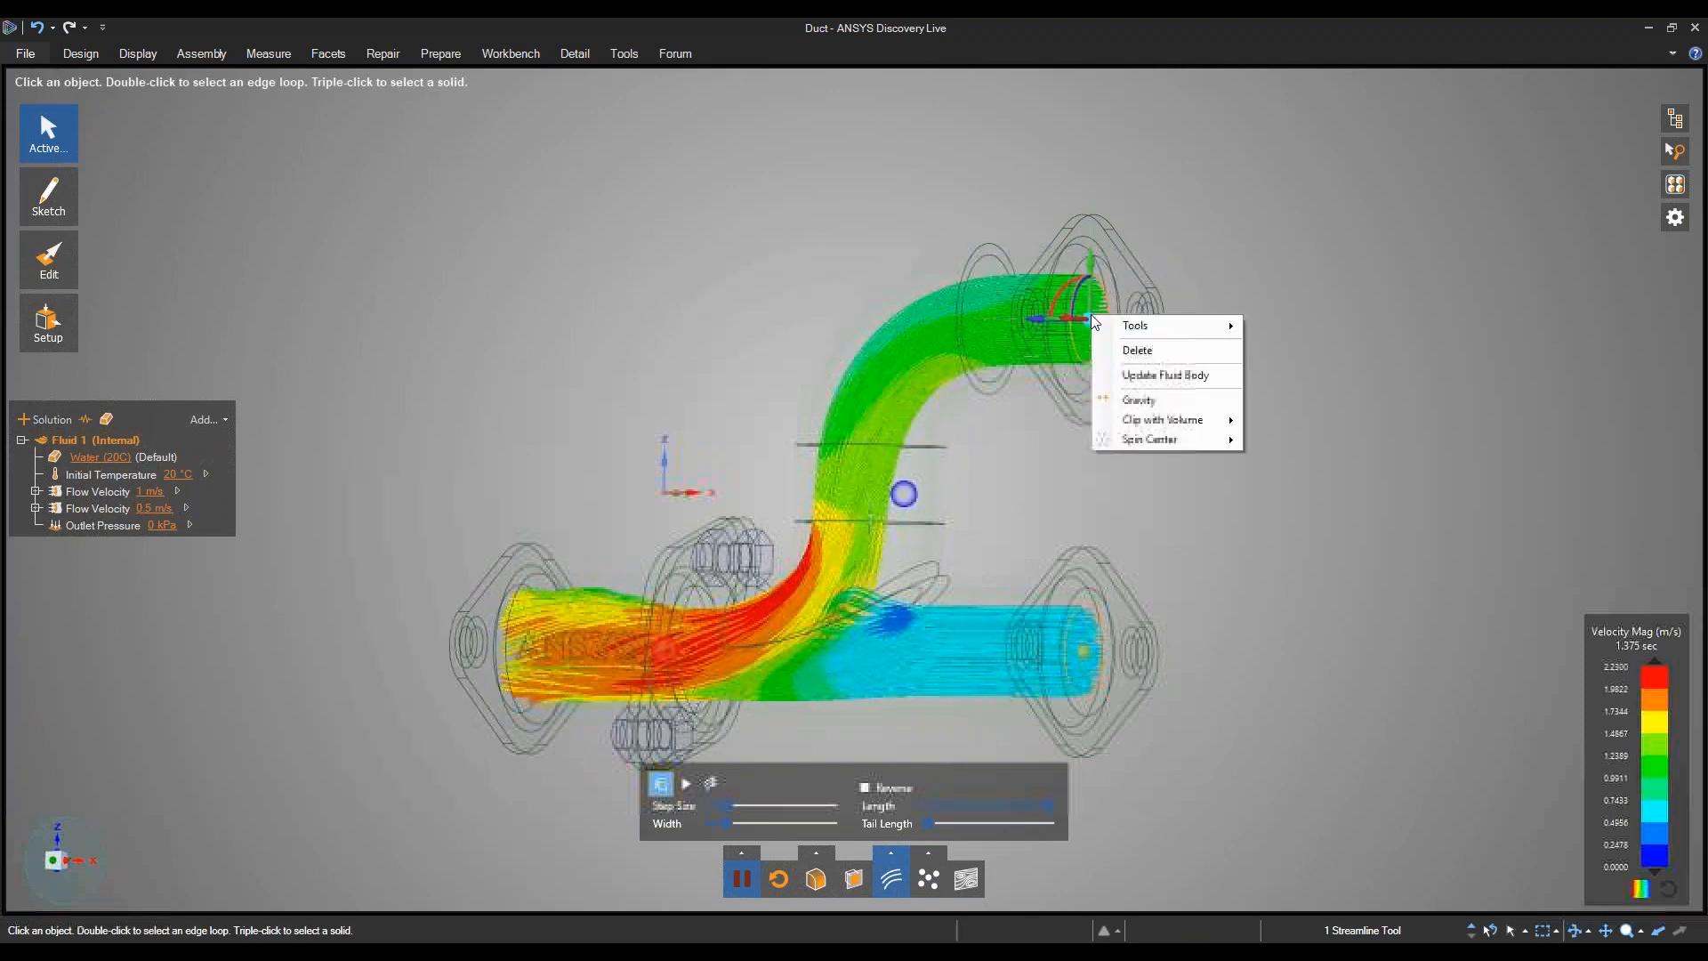
pyautogui.click(1212, 165)
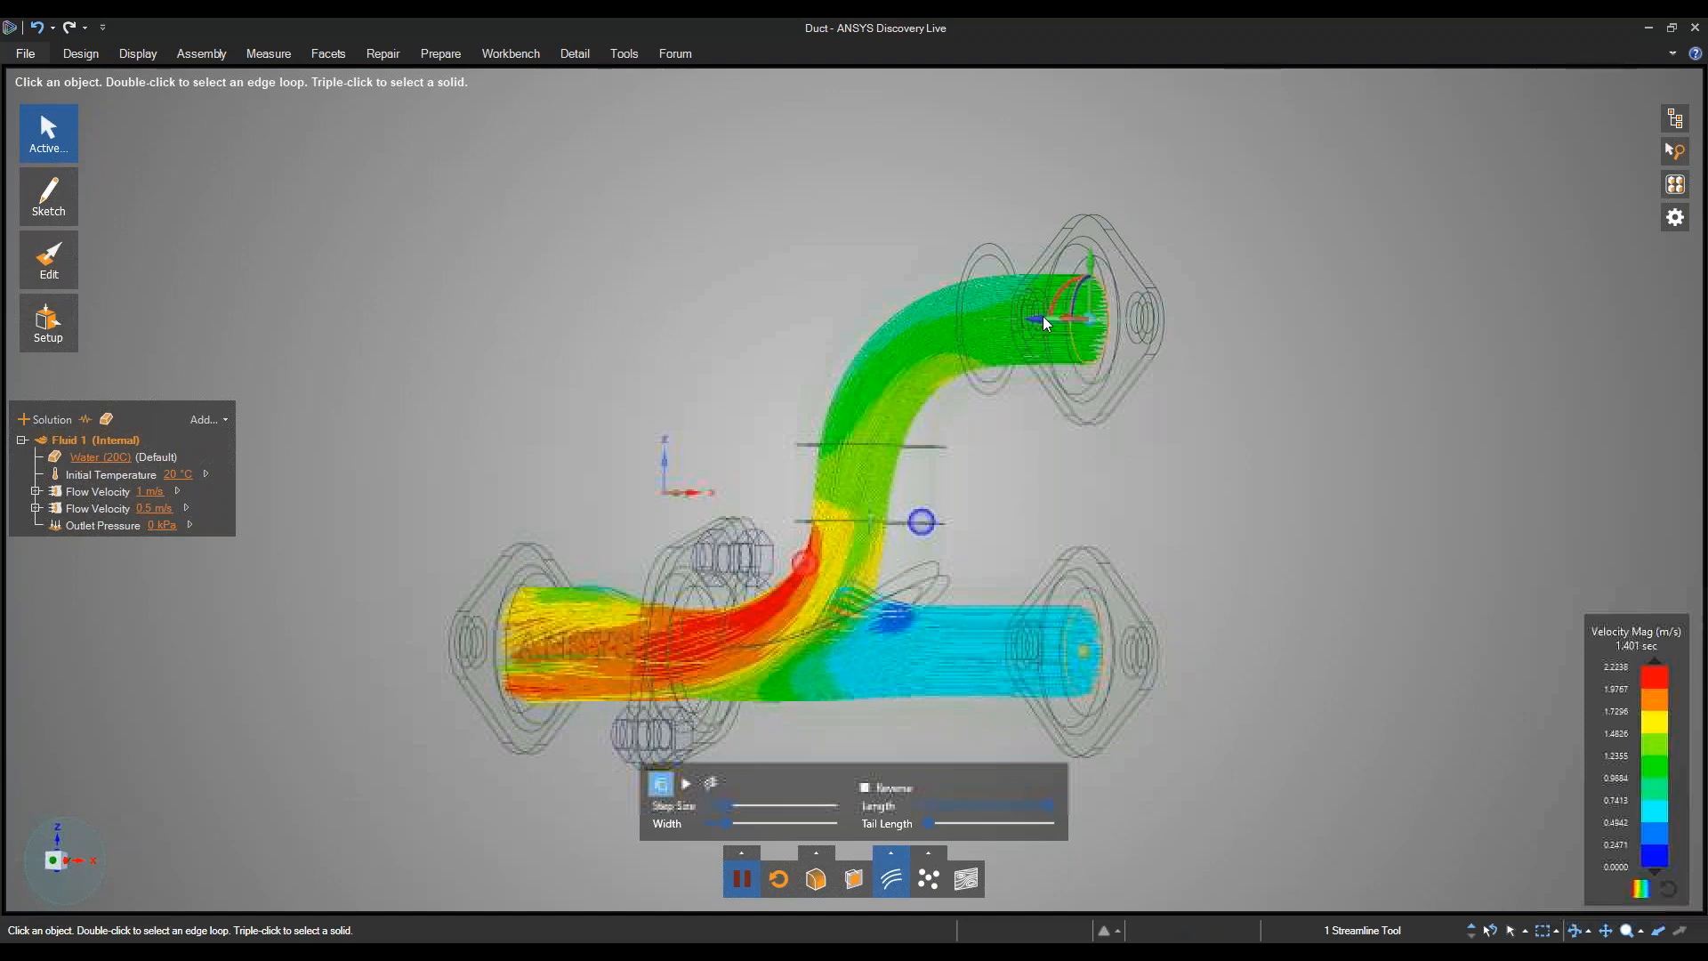
pyautogui.moveTo(1039, 317); pyautogui.dragTo(916, 325)
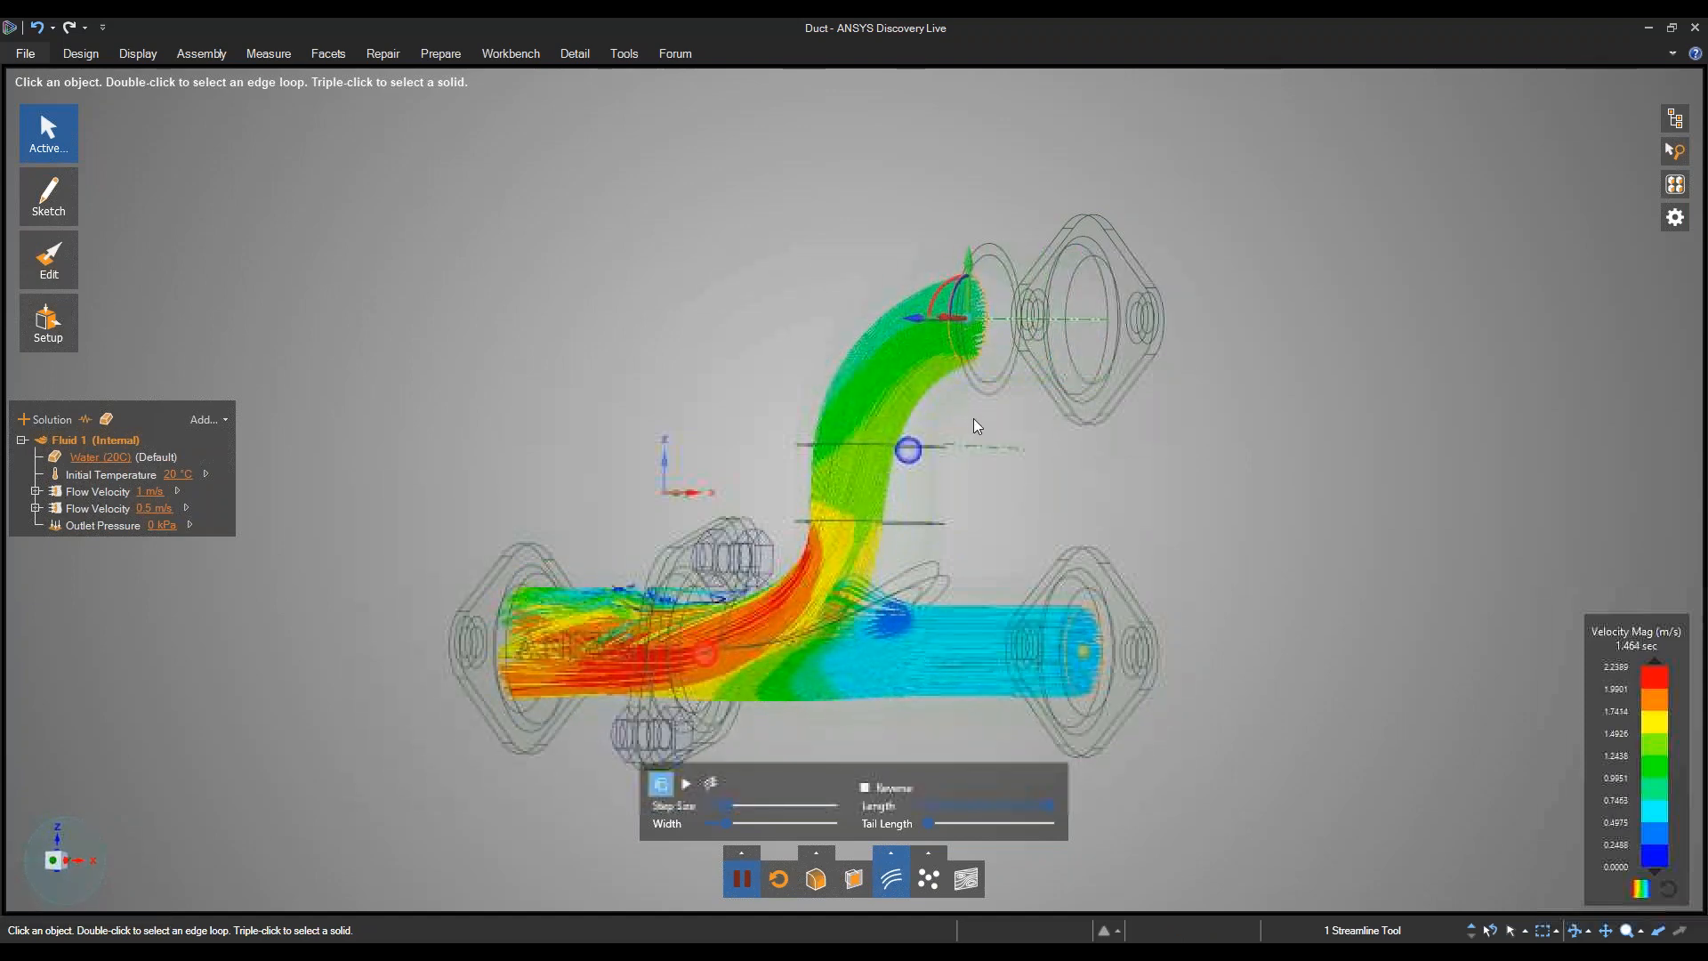
# Delete the lower inlet's streamline source and increase the step size of the streamlines.
pyautogui.click(1086, 651)
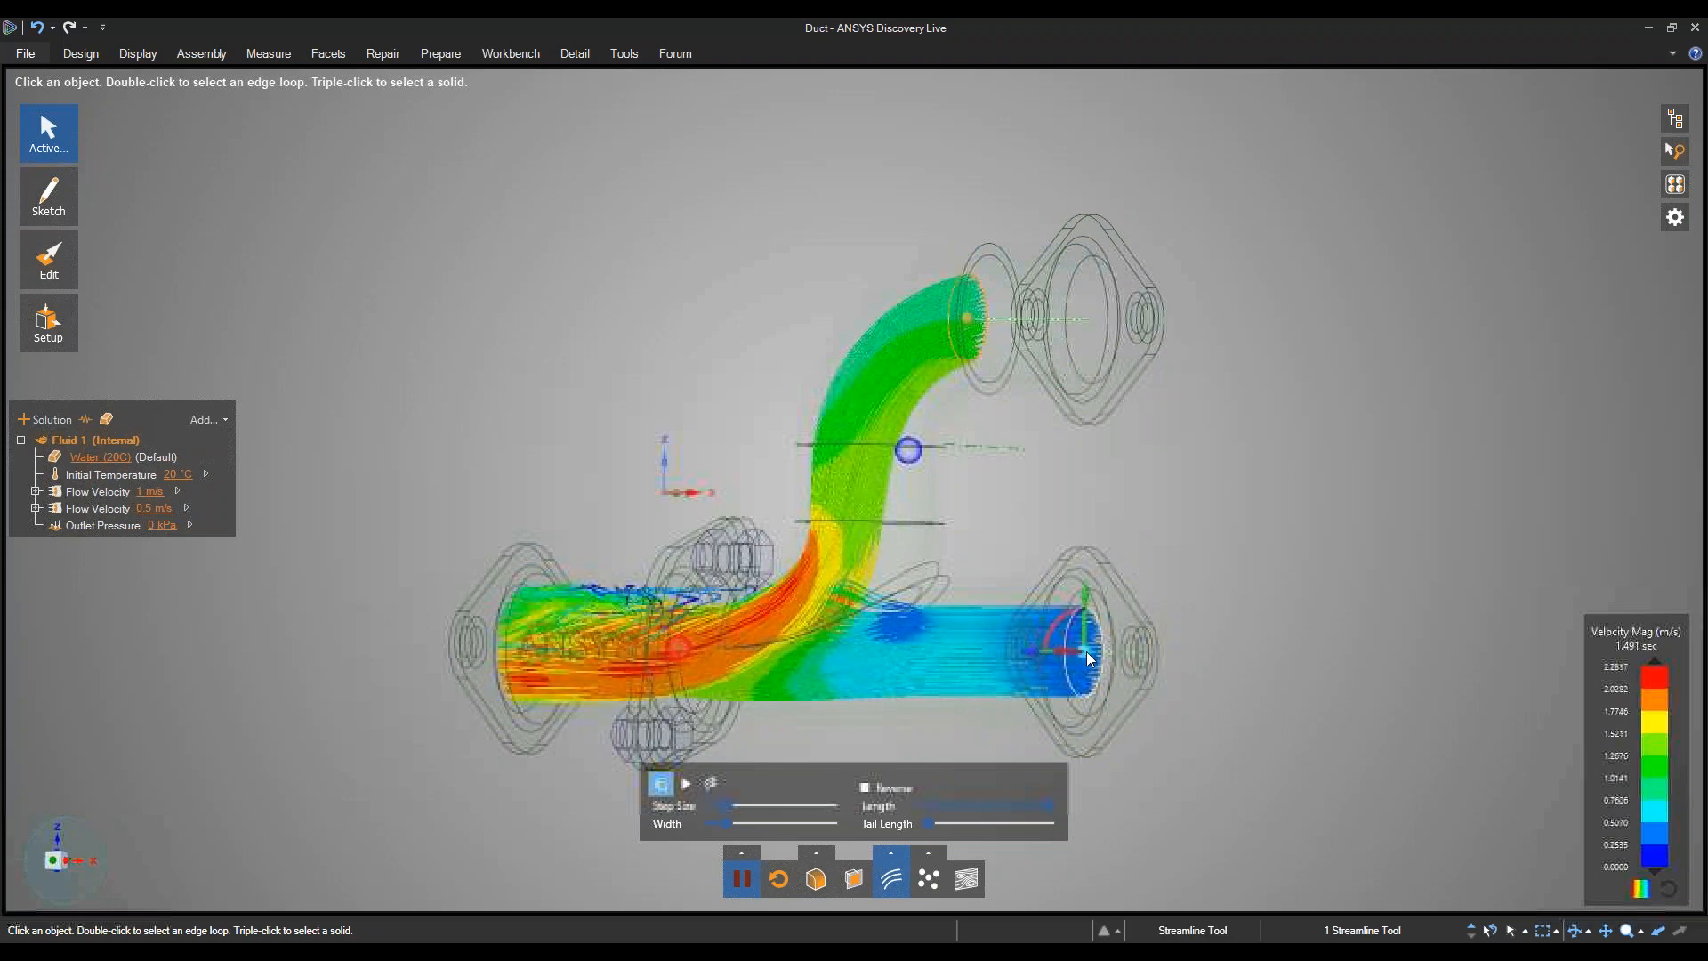
pyautogui.rightClick(1087, 653)
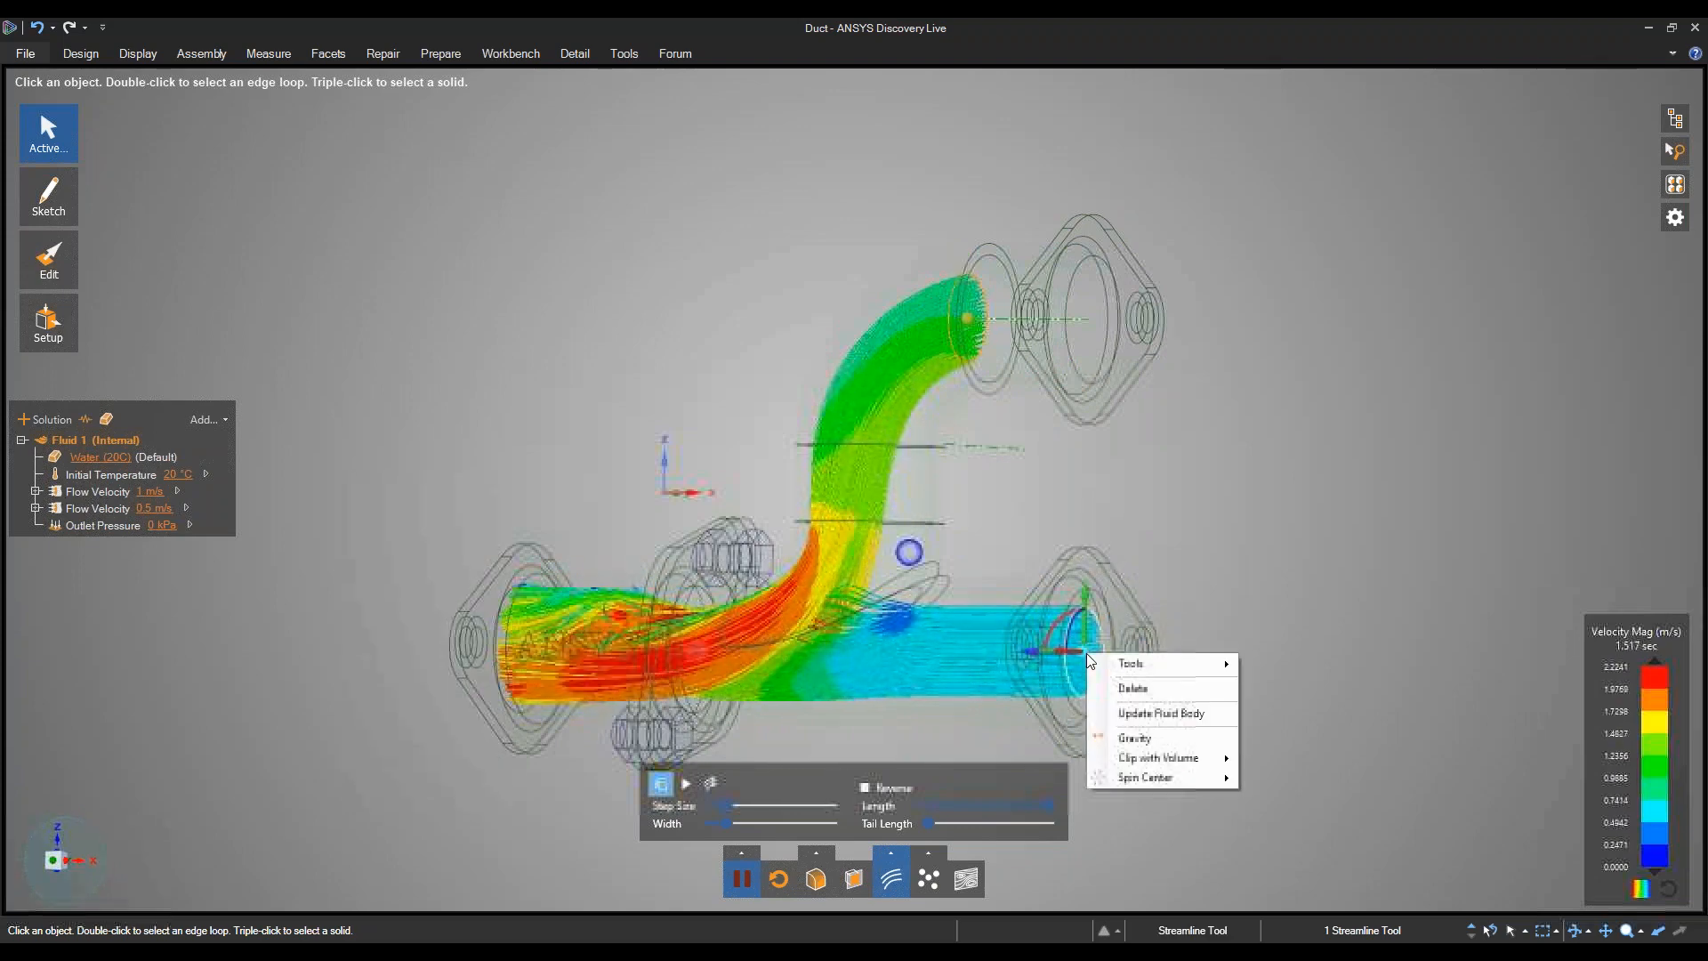
pyautogui.click(1129, 688)
pyautogui.moveTo(1008, 473); pyautogui.dragTo(1003, 526, button='middle')
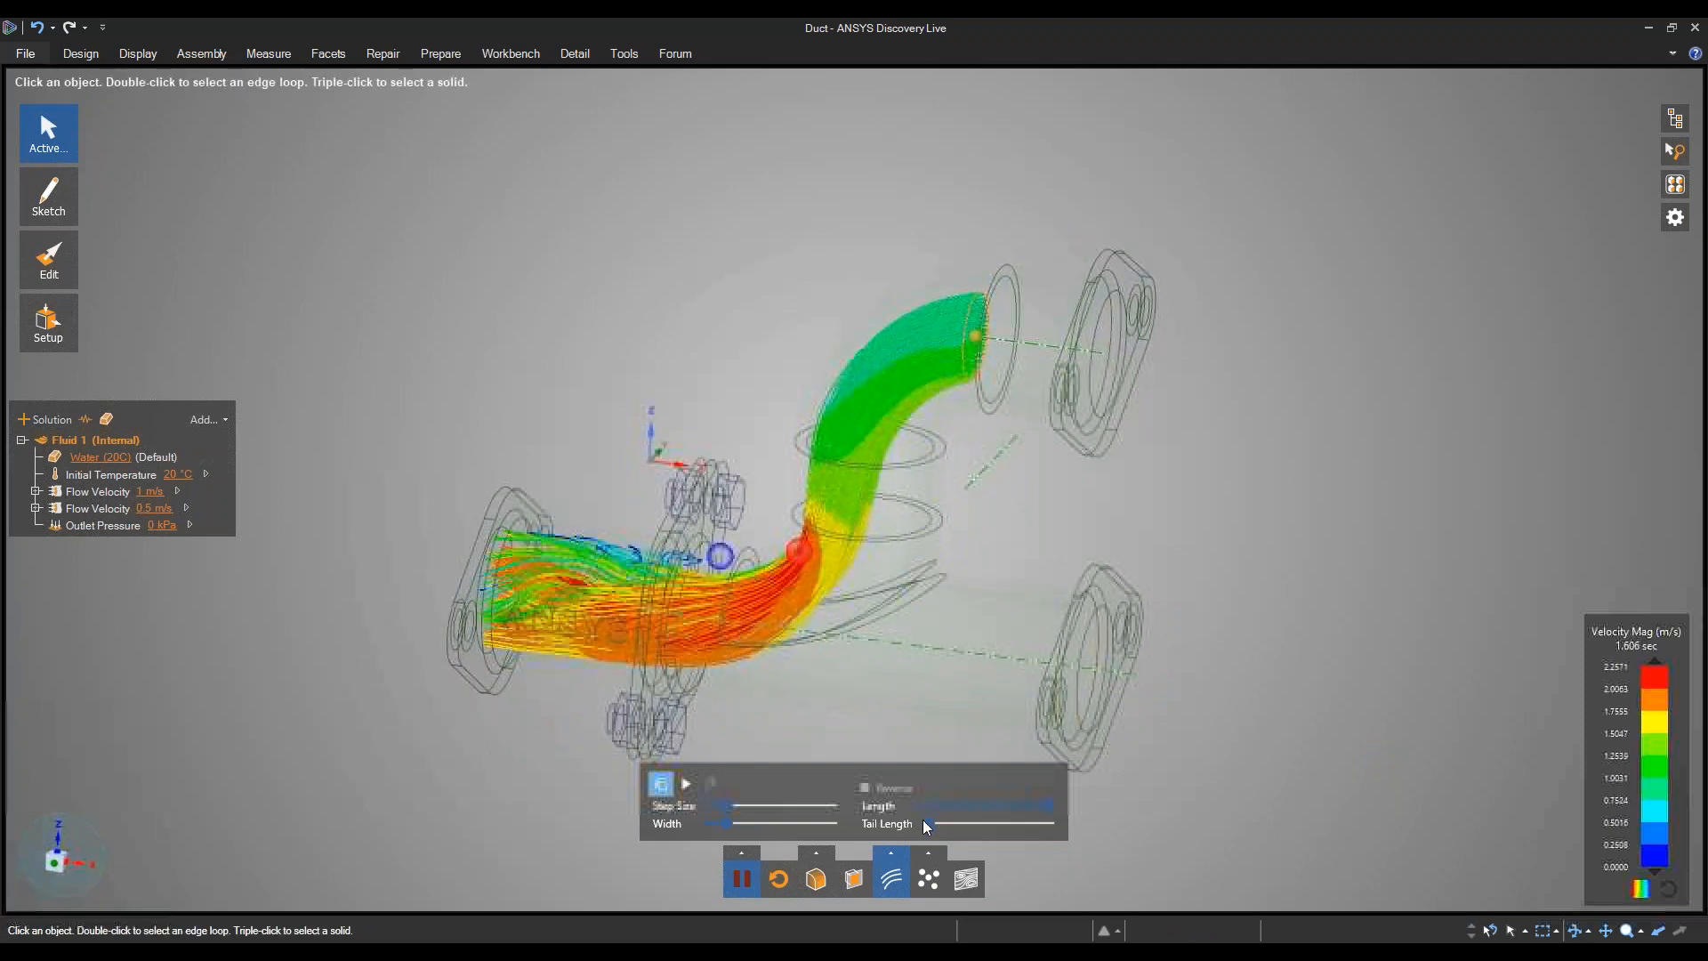
pyautogui.moveTo(725, 807); pyautogui.dragTo(775, 805)
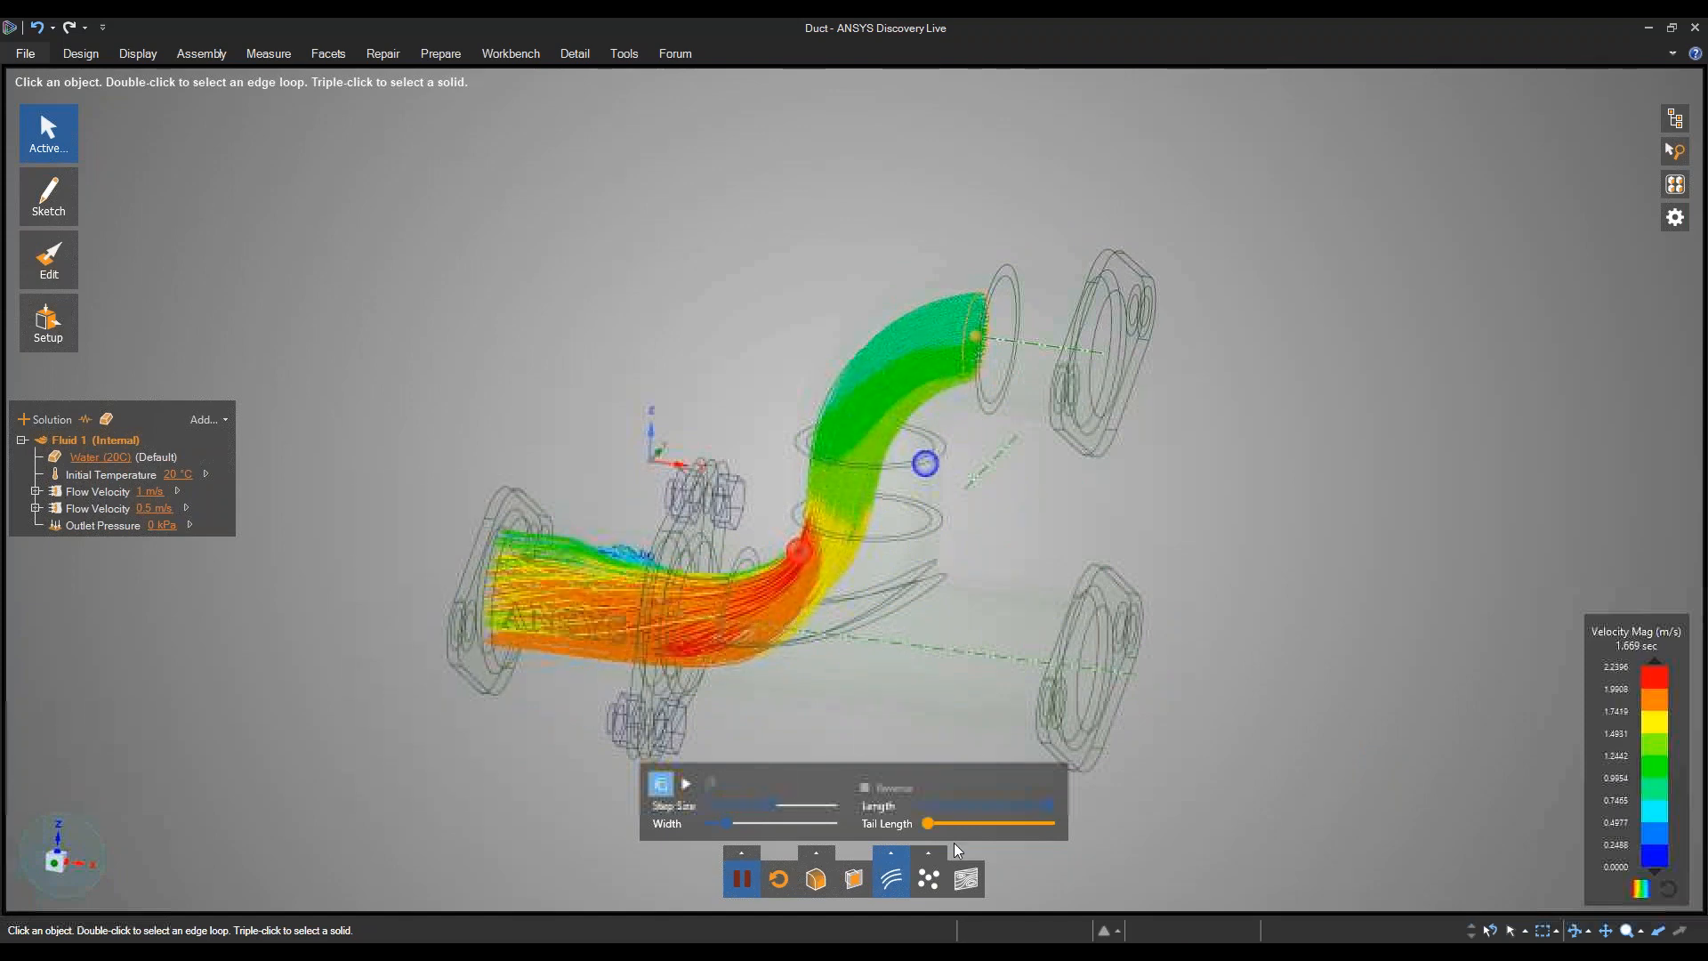
# Display the flow as moving particles instead of streamlines and examine them from several angles.
pyautogui.click(928, 879)
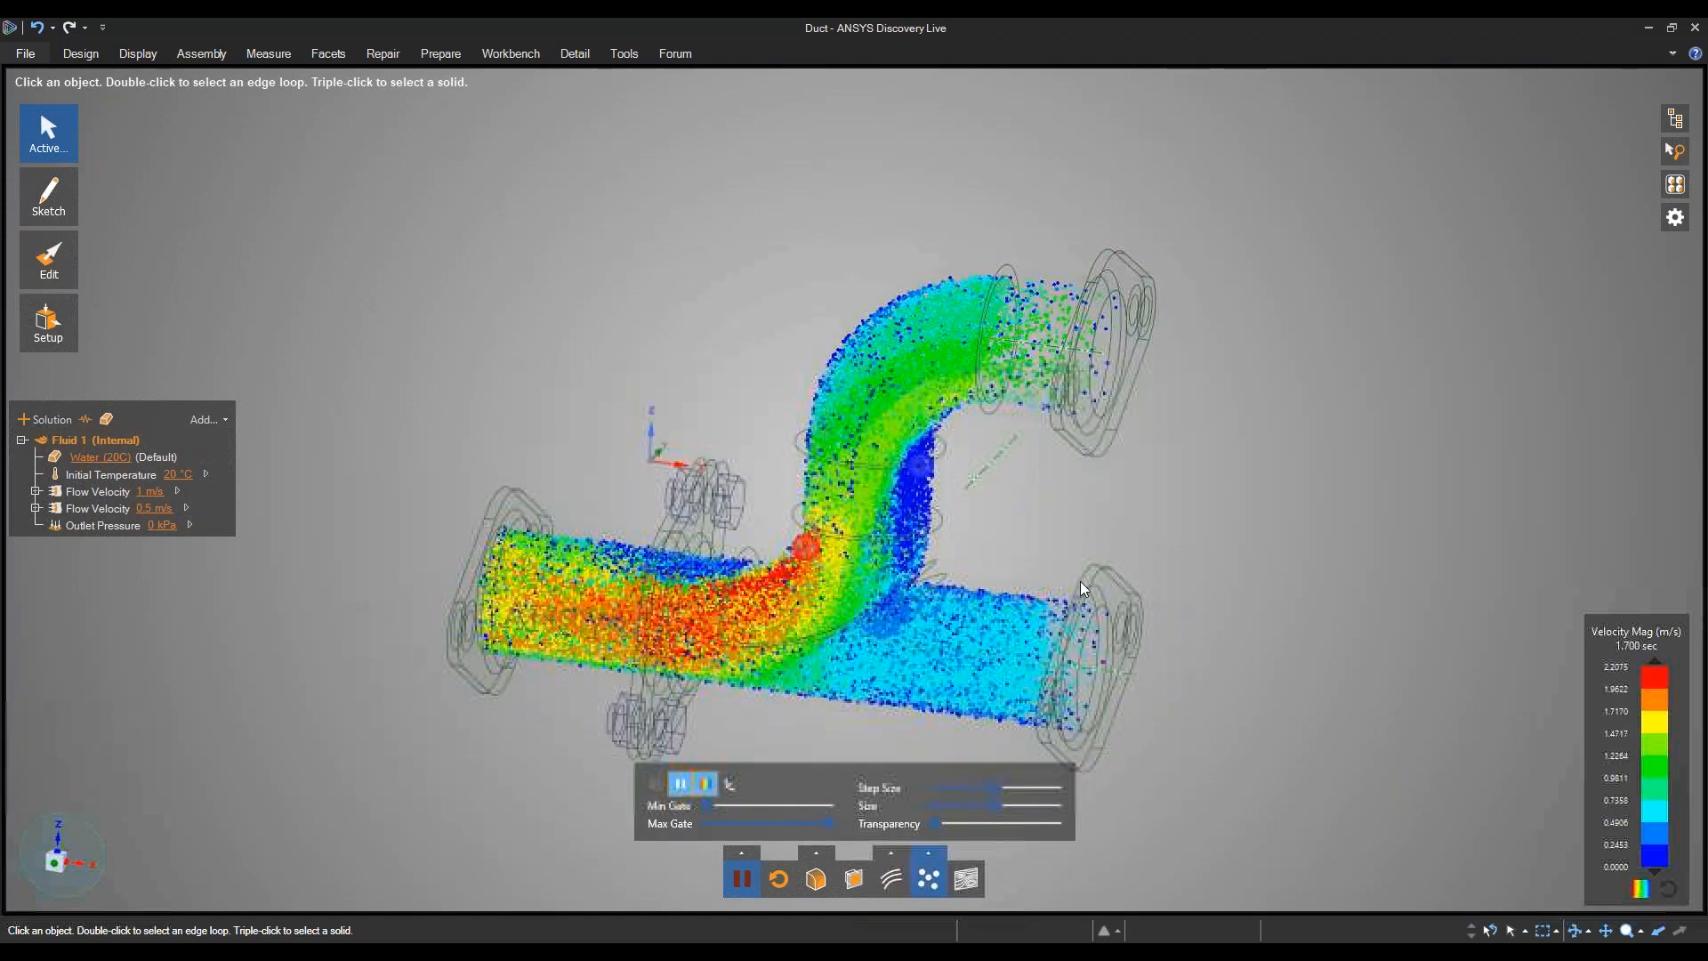
pyautogui.moveTo(953, 502)
pyautogui.mouseDown(button='middle')
pyautogui.moveTo(880, 534)
pyautogui.moveTo(903, 507)
pyautogui.moveTo(894, 485)
pyautogui.moveTo(956, 472)
pyautogui.mouseUp(button='middle')
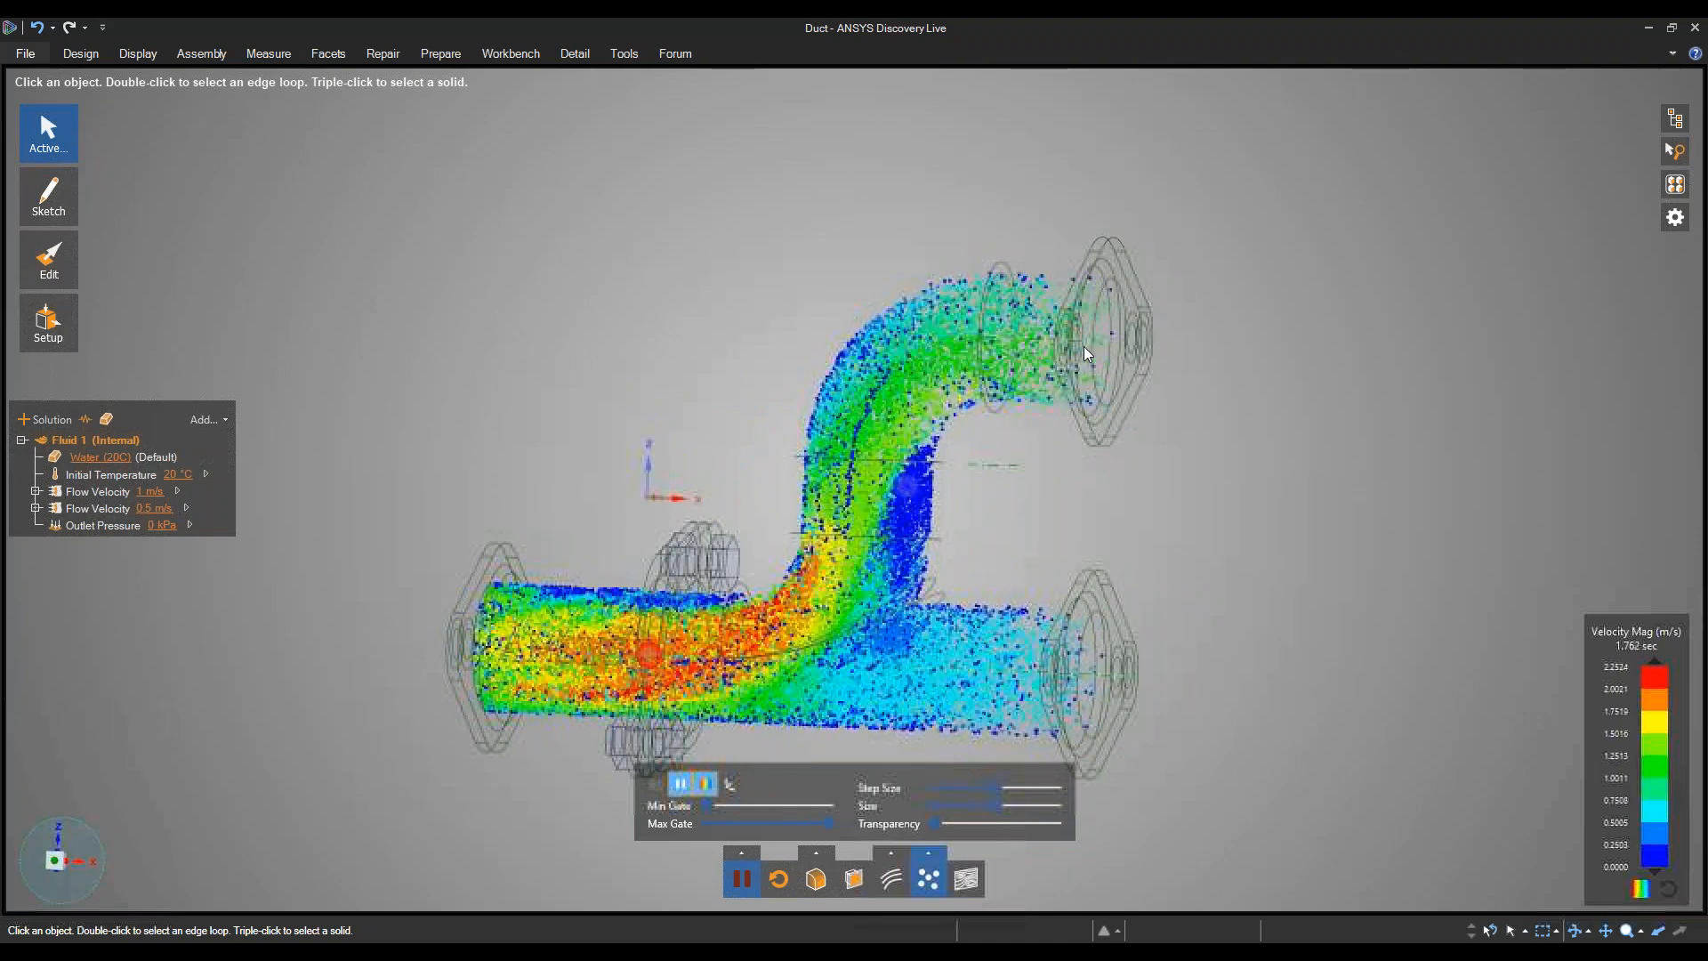
pyautogui.moveTo(934, 472); pyautogui.dragTo(987, 557, button='middle')
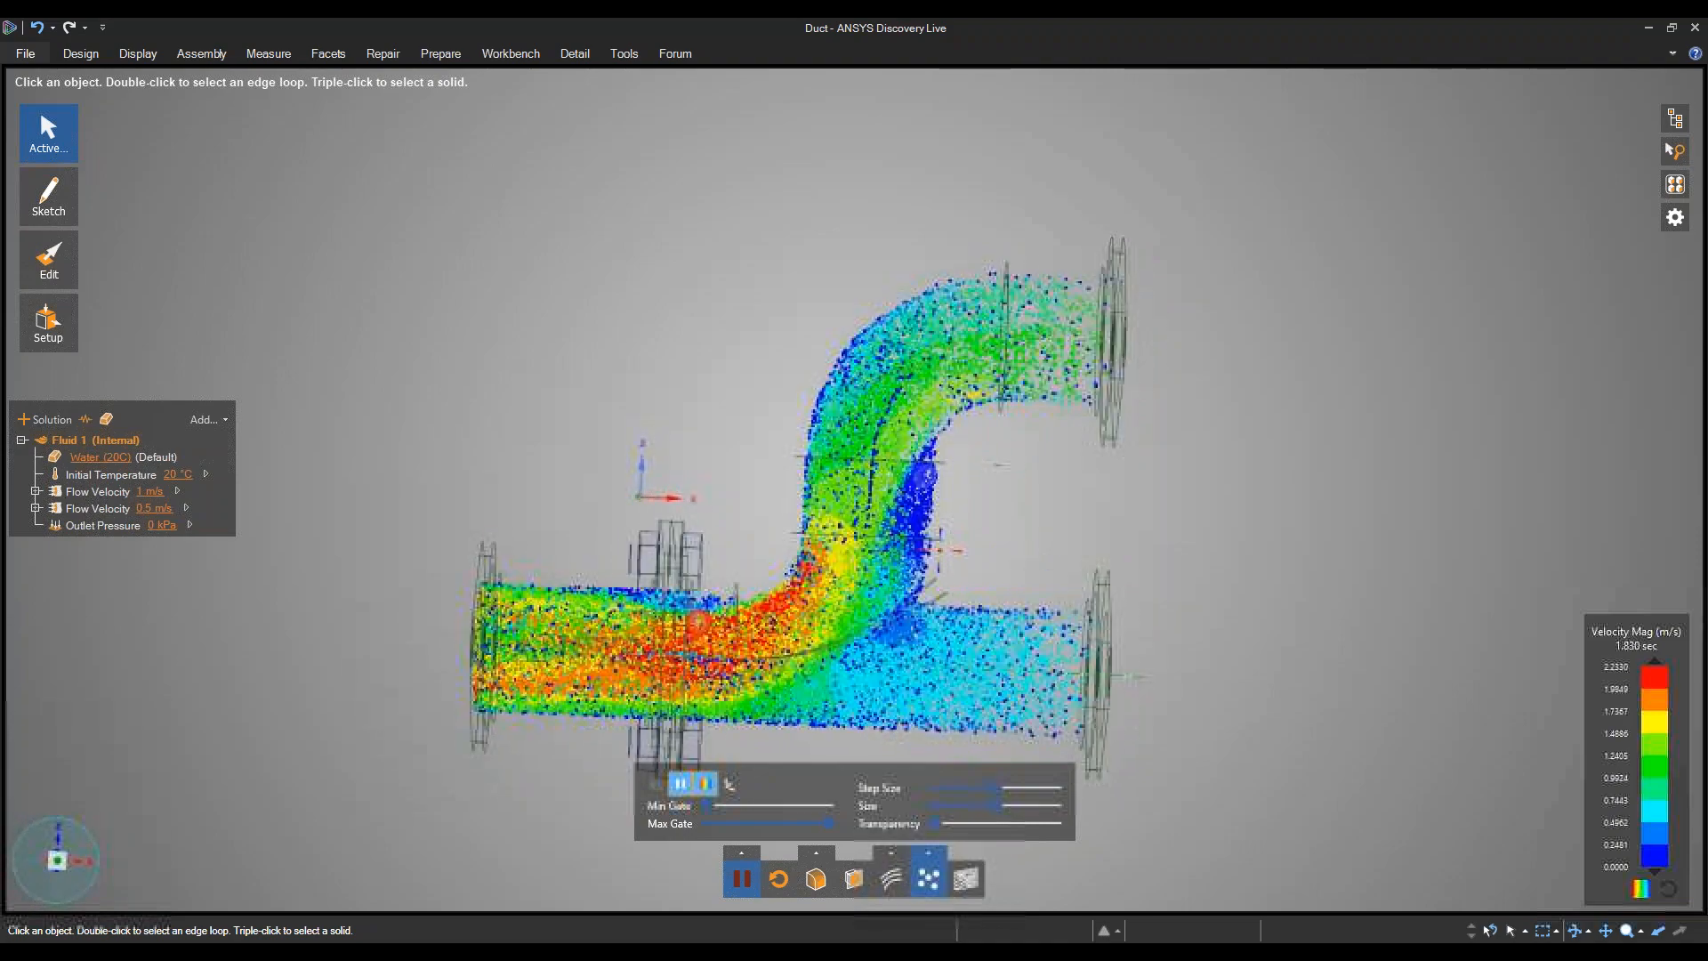
pyautogui.moveTo(762, 553); pyautogui.dragTo(786, 539, button='middle')
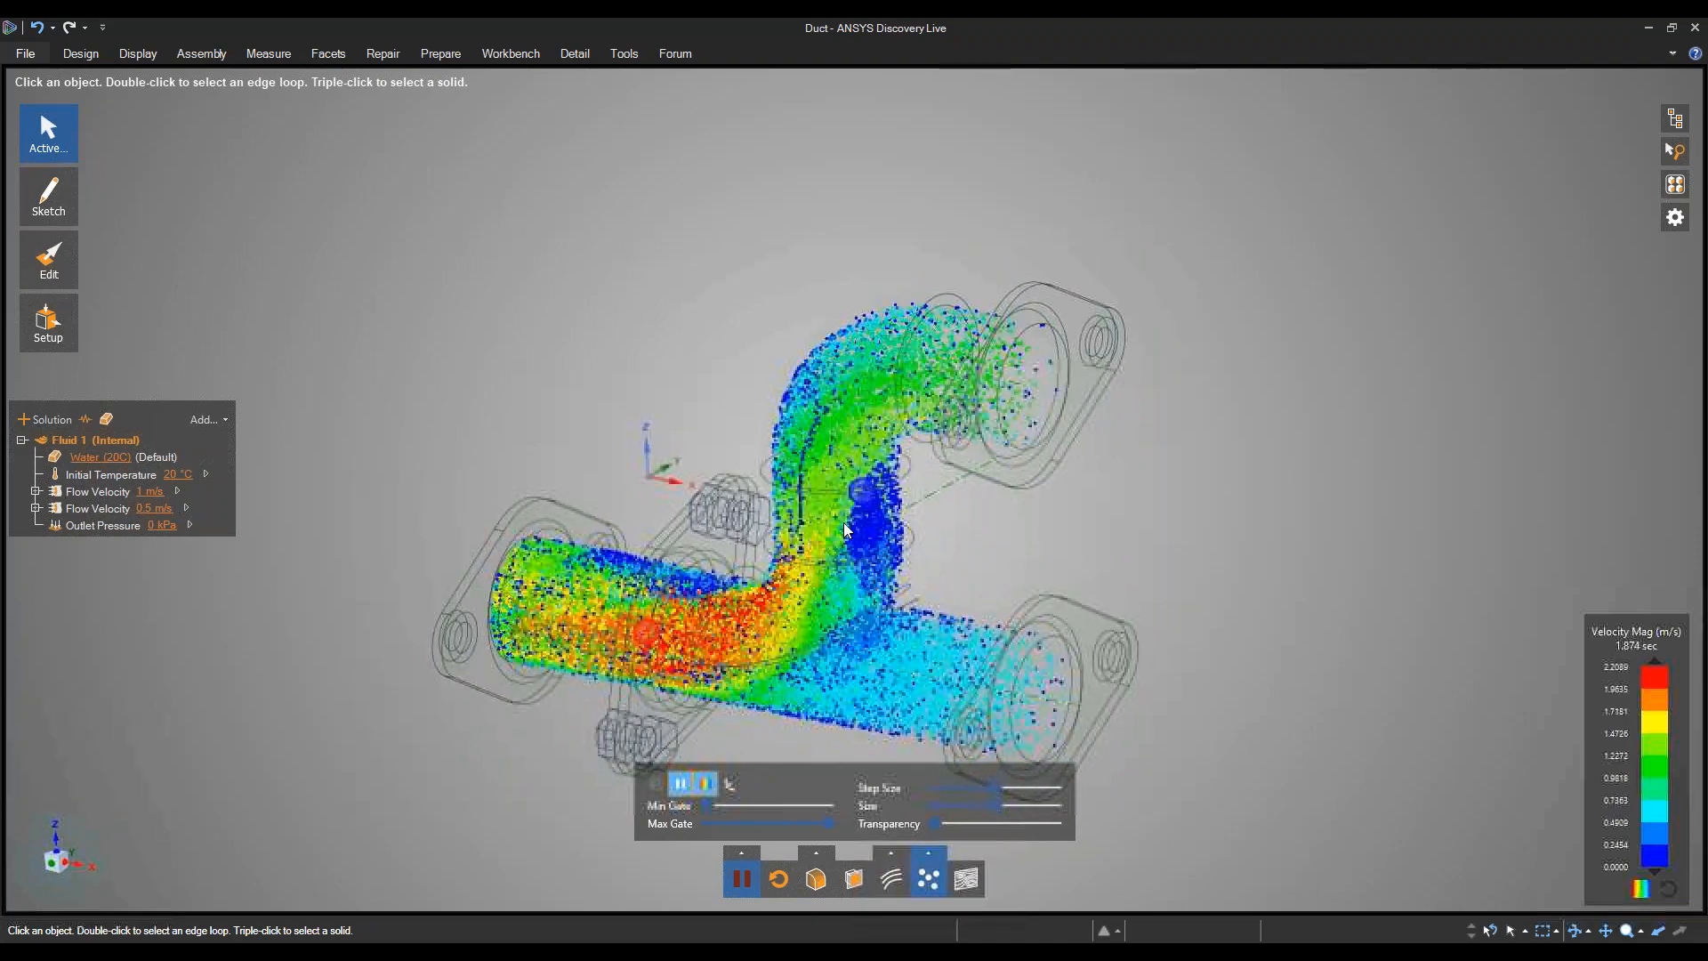
# Replace the particles with the directional flow pattern on the plane through the middle of the duct.
pyautogui.click(967, 879)
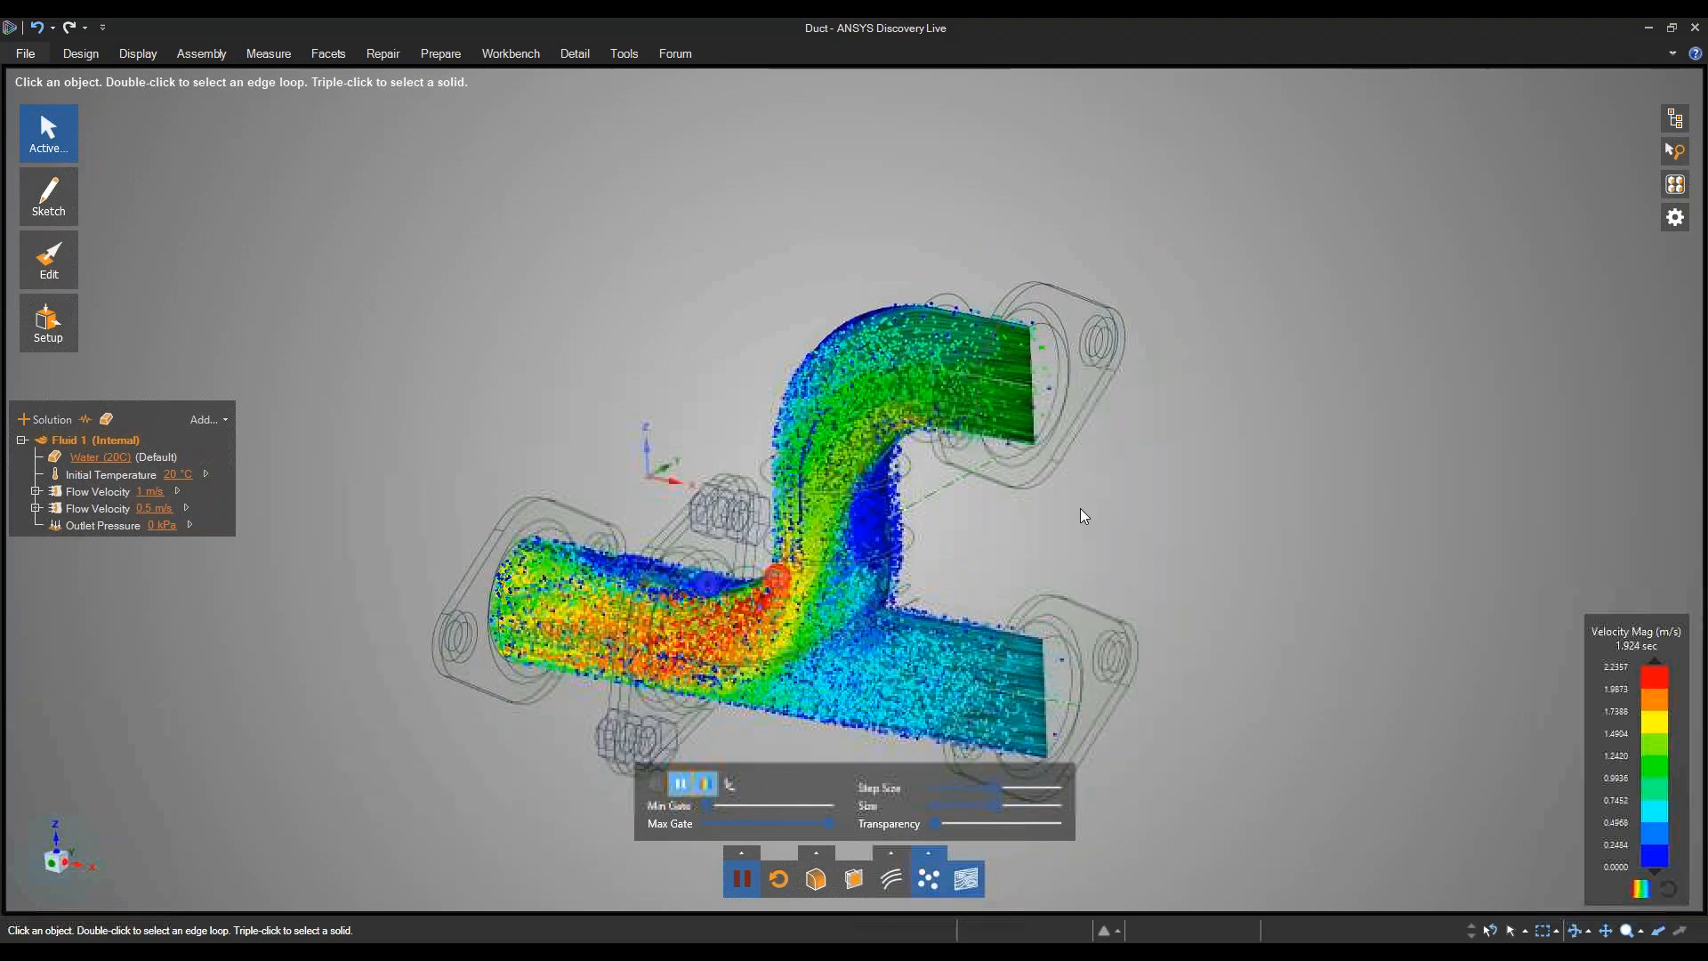
pyautogui.click(928, 879)
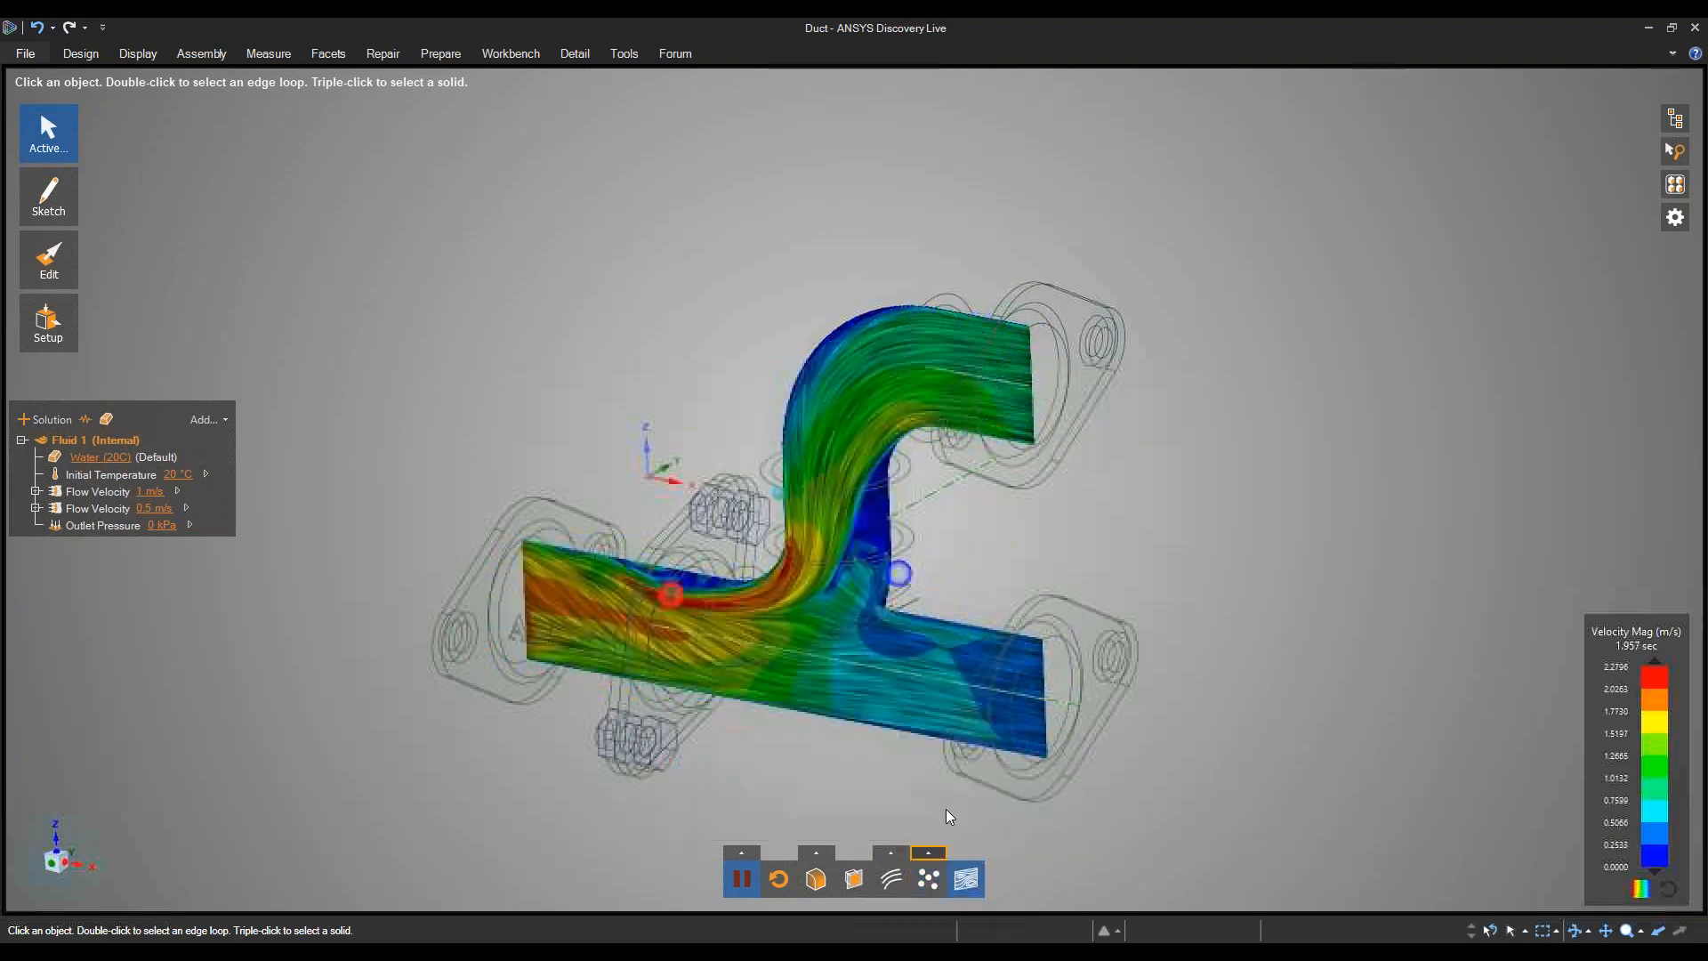
# Examine the directional flow pattern around the junction and bend of the duct, close up and from several angles.
pyautogui.moveTo(947, 603); pyautogui.dragTo(916, 477, button='middle')
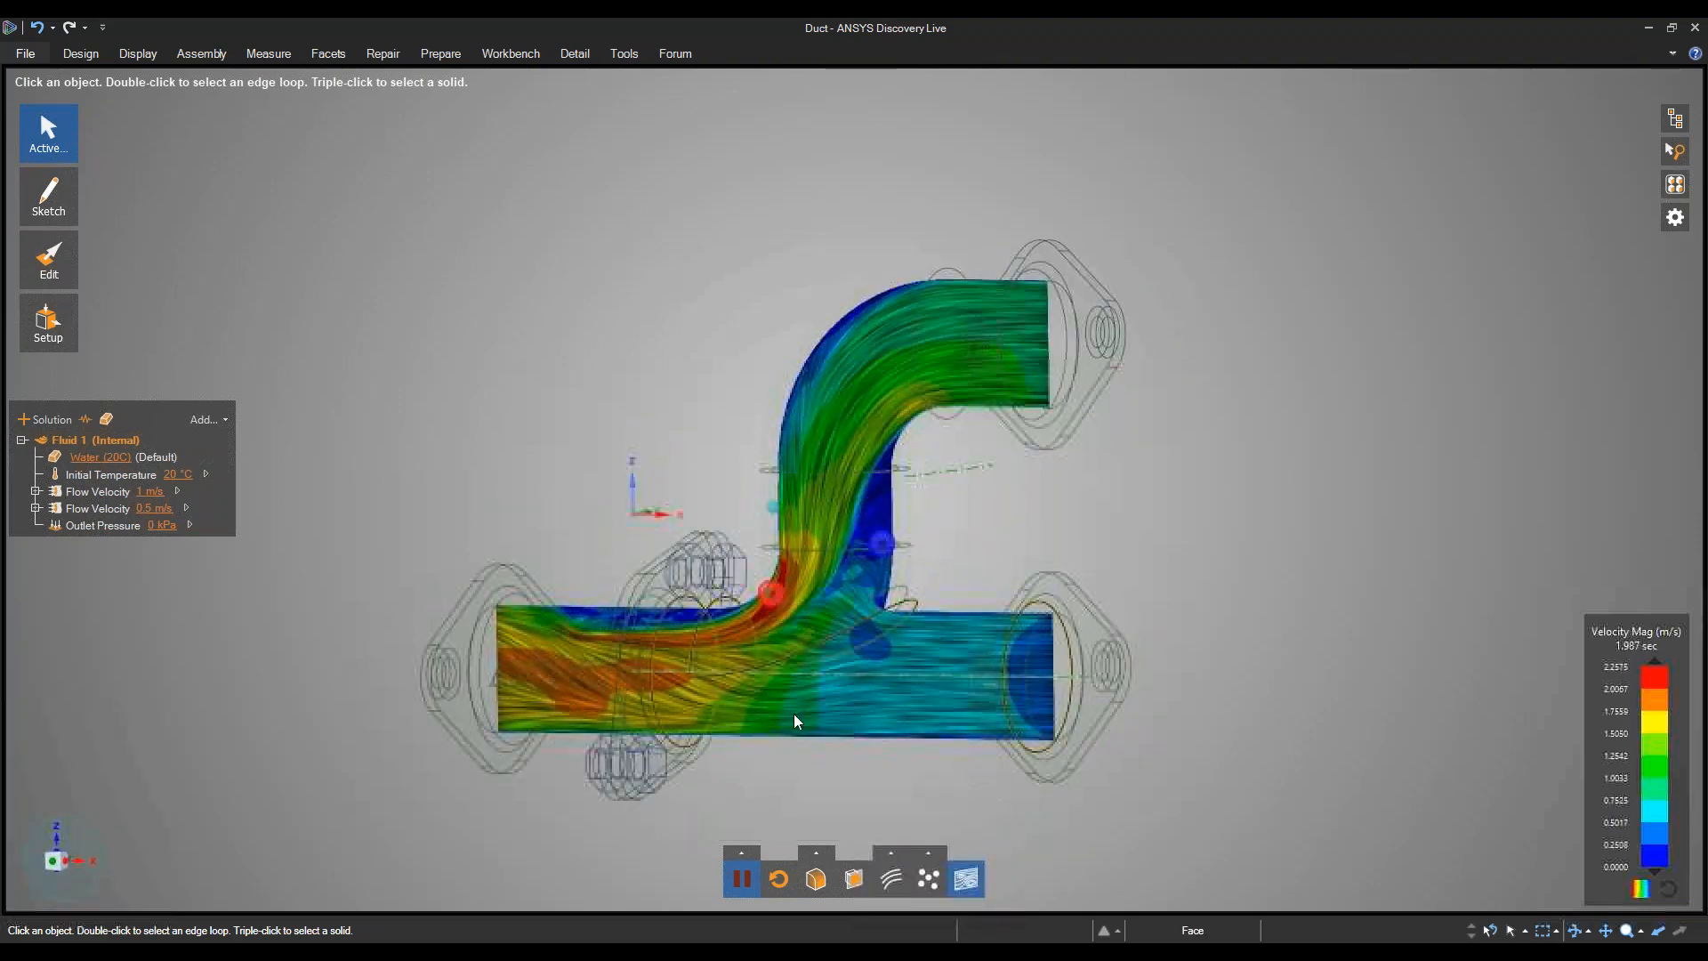
pyautogui.click(781, 516)
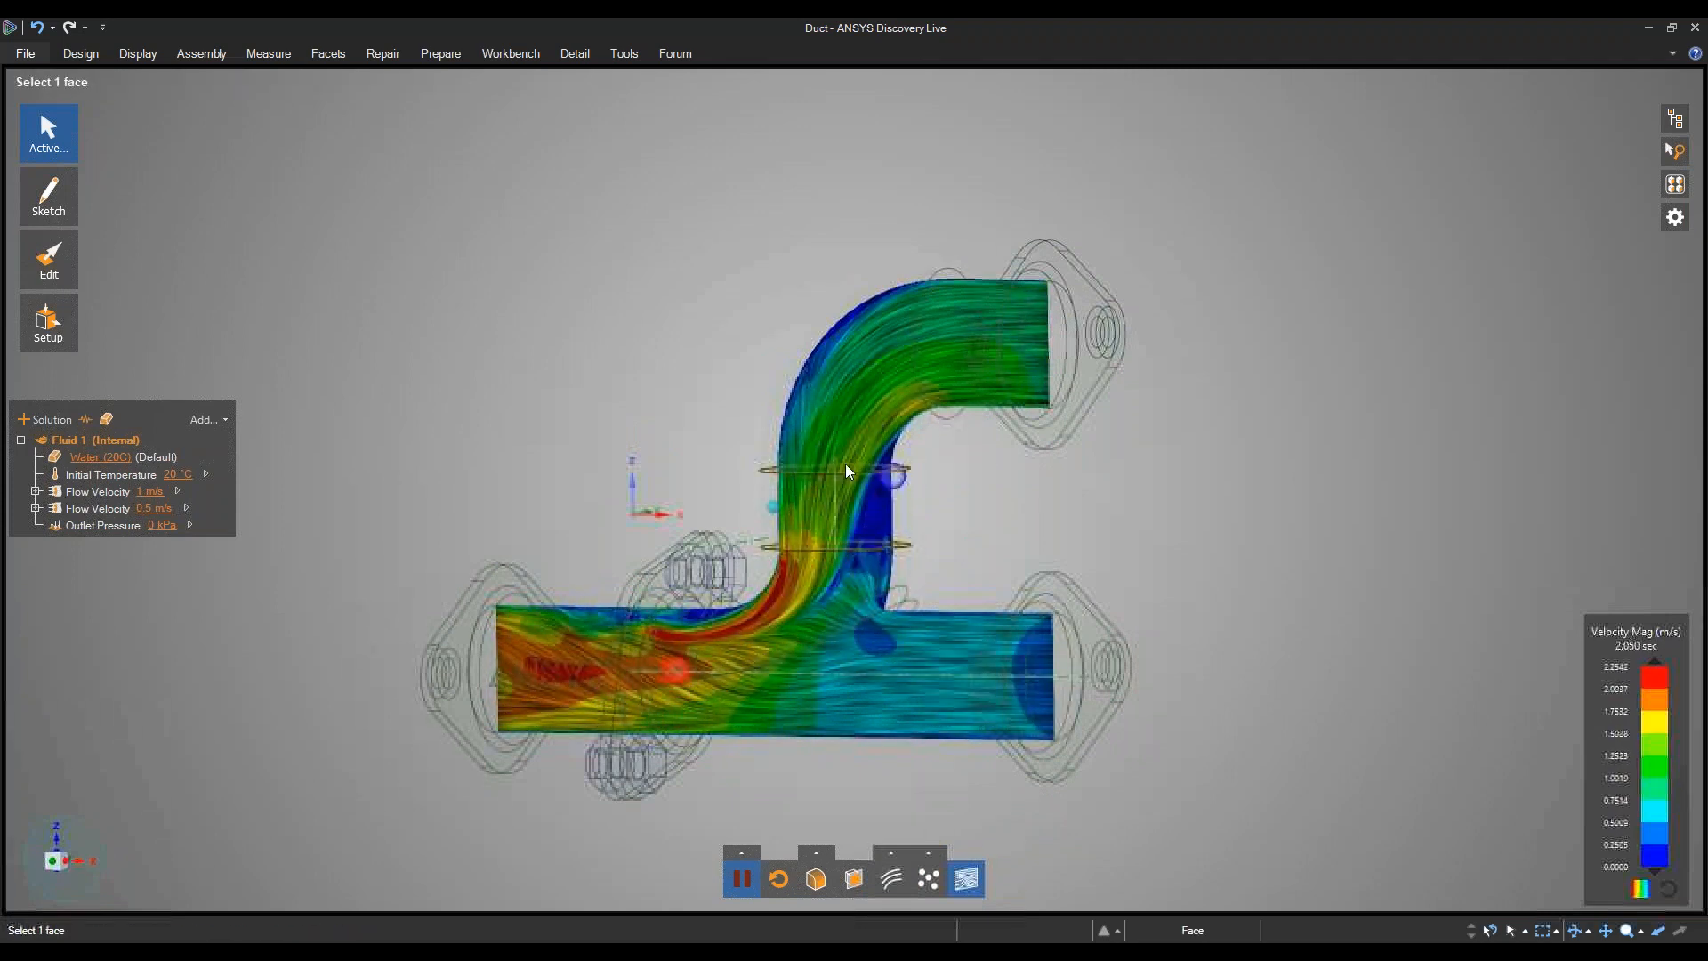
pyautogui.scroll(3, 835, 511)
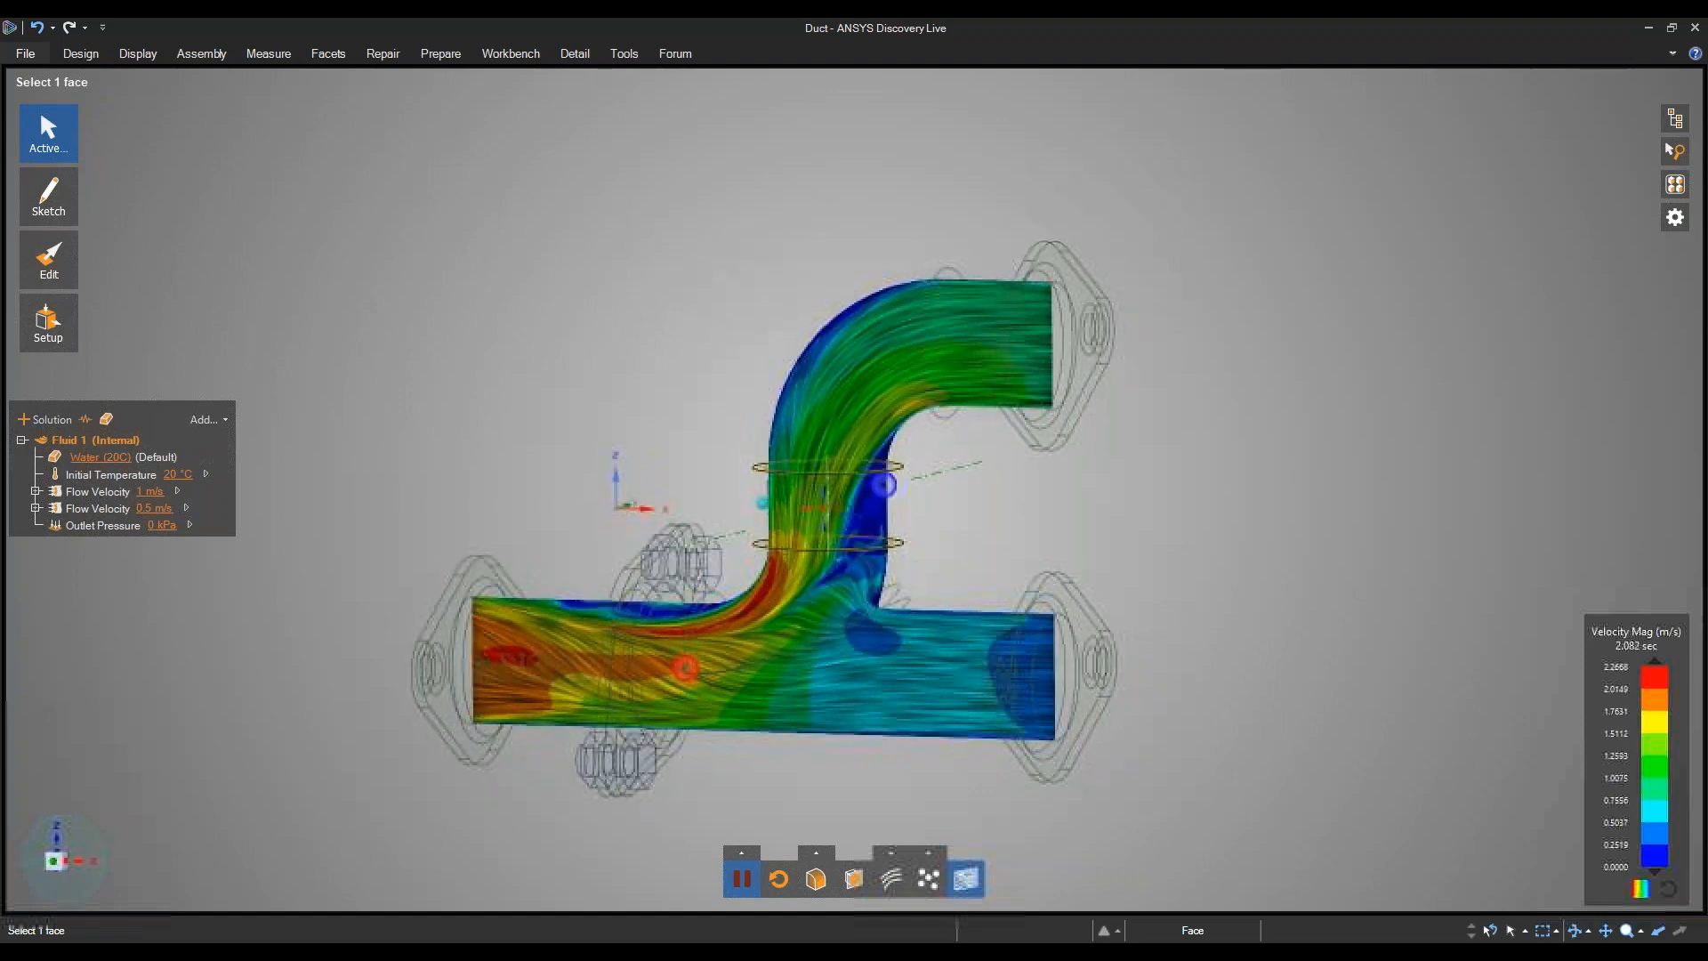
pyautogui.scroll(5, 867, 540)
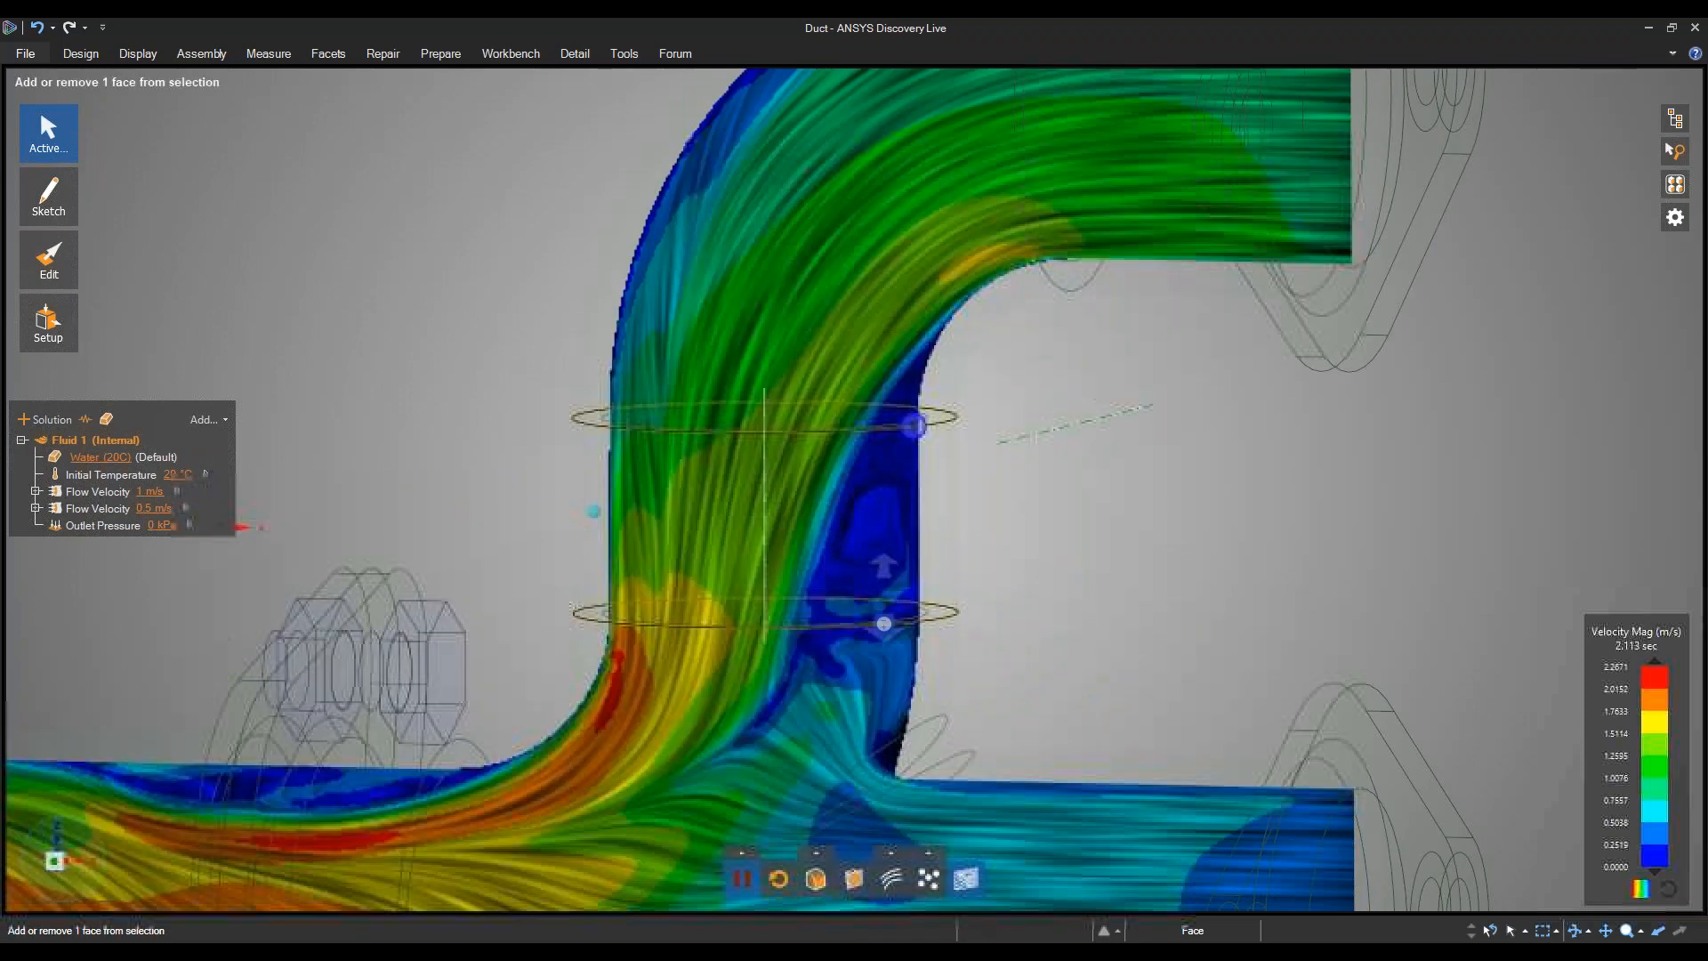
pyautogui.scroll(-1, 881, 542)
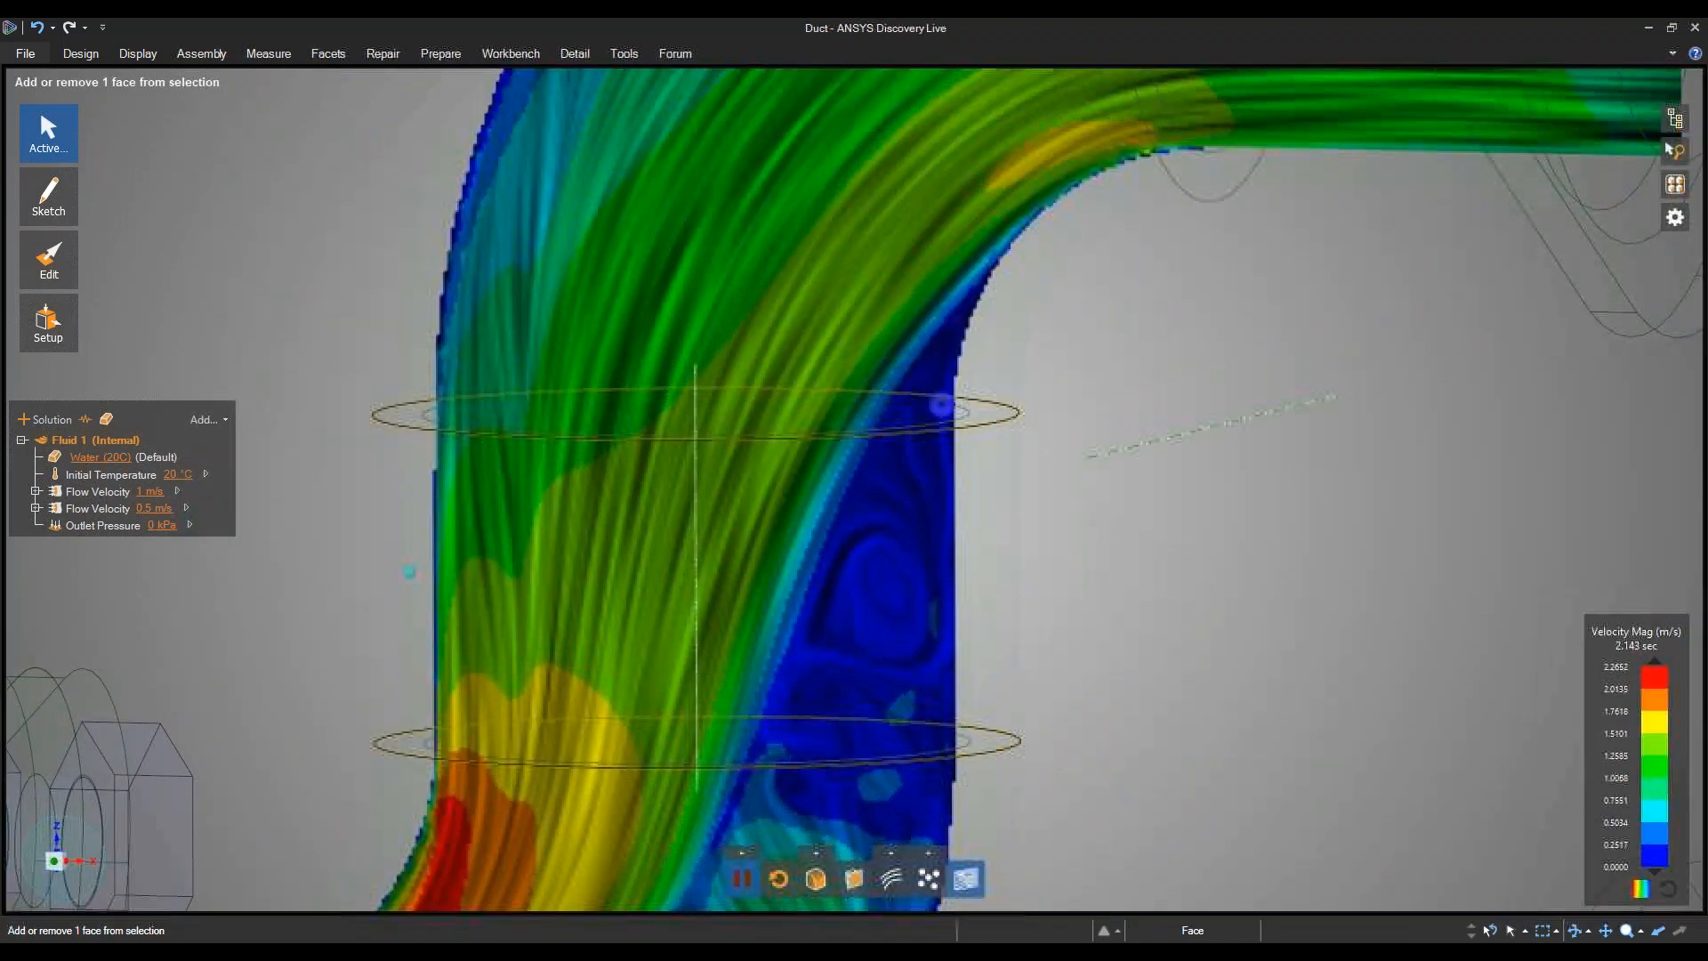
pyautogui.scroll(-3, 877, 669)
pyautogui.rightClick(861, 580)
pyautogui.click(605, 324)
pyautogui.click(483, 480)
pyautogui.keyDown('shift'); pyautogui.moveTo(690, 658); pyautogui.dragTo(641, 569, button='middle'); pyautogui.keyUp('shift')
pyautogui.scroll(-1, 691, 615)
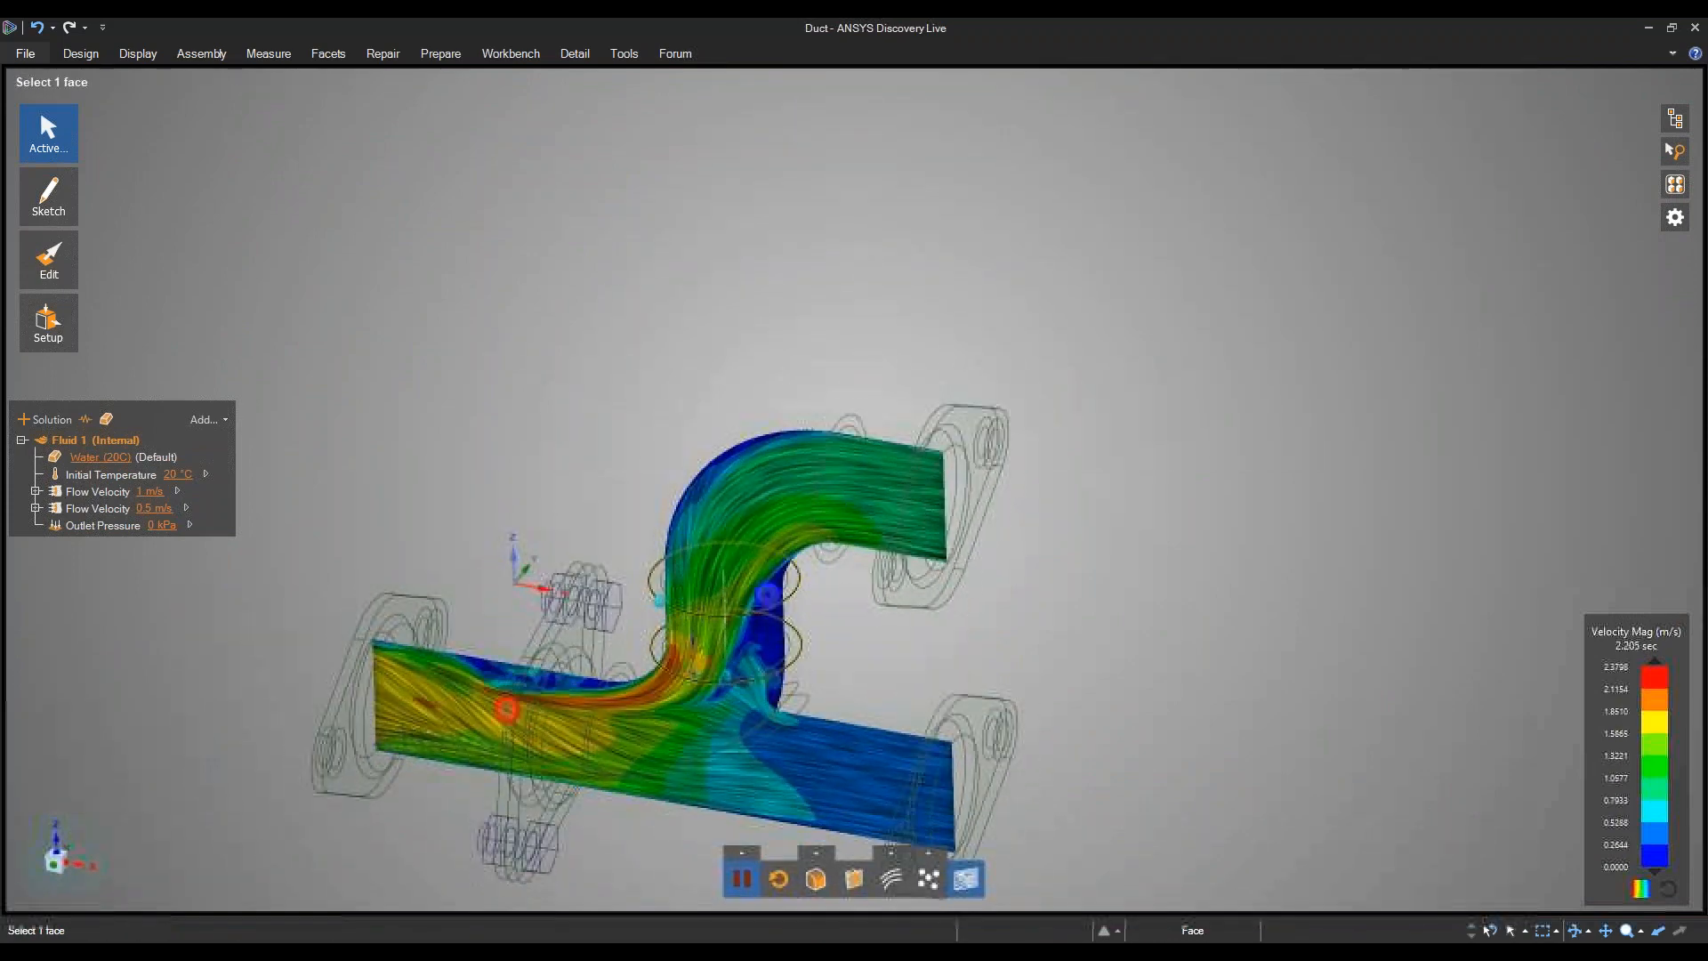
pyautogui.keyDown('shift'); pyautogui.moveTo(816, 480); pyautogui.dragTo(938, 289, button='middle'); pyautogui.keyUp('shift')
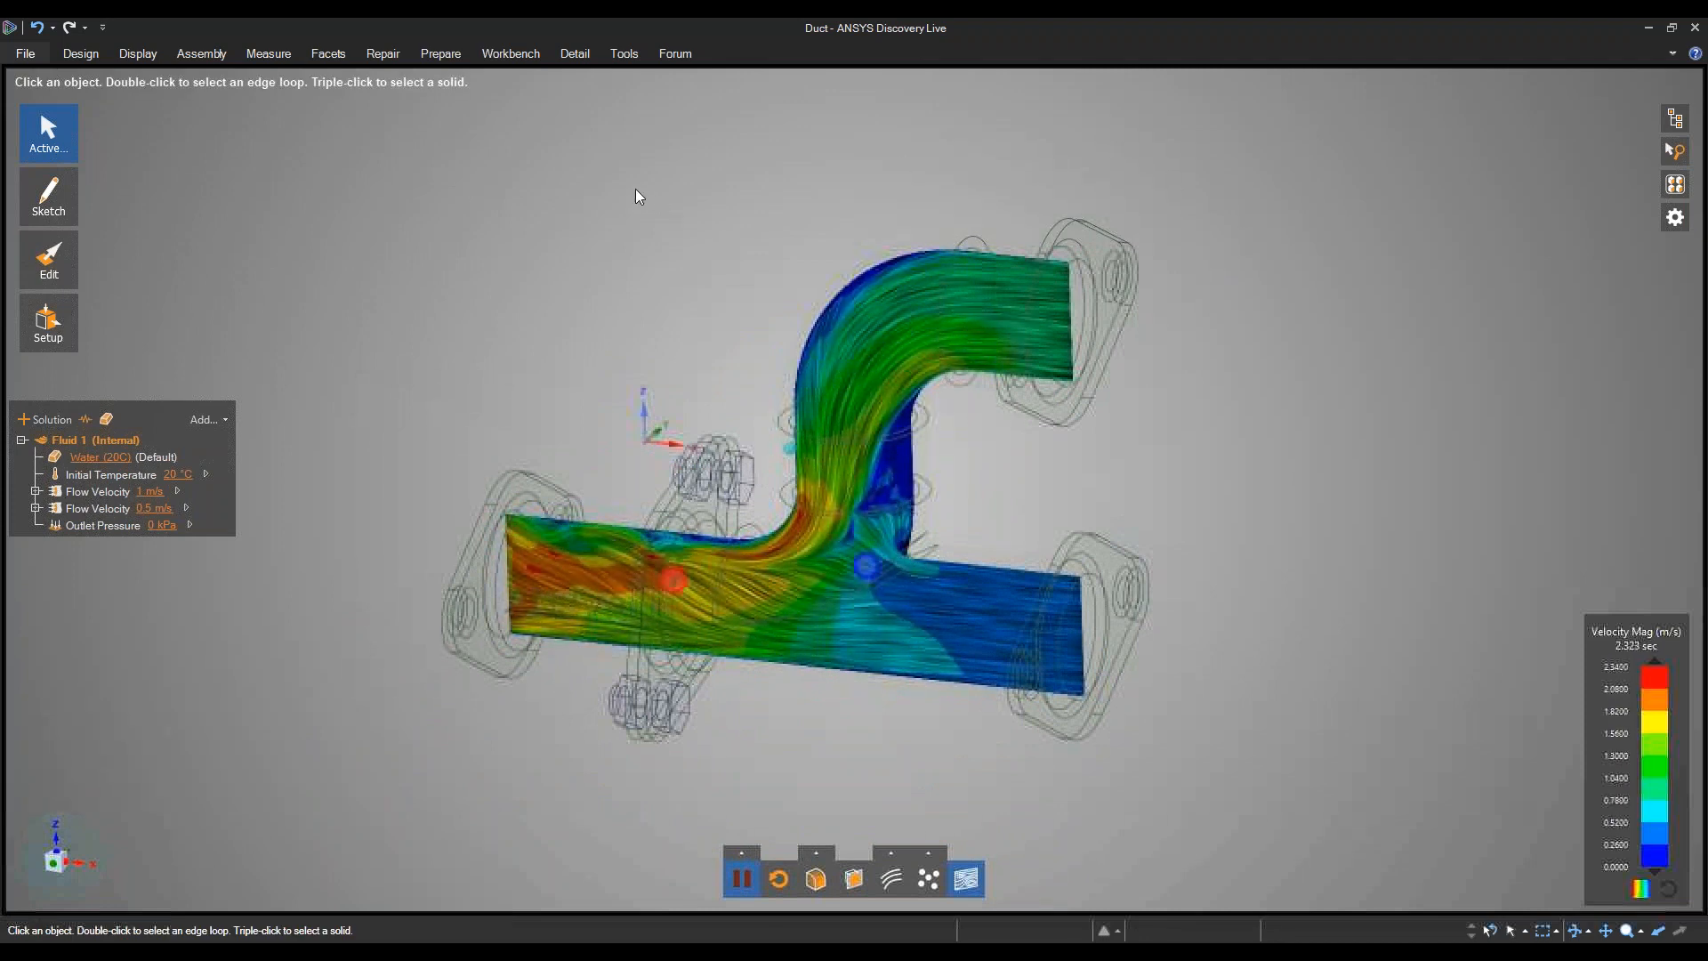
pyautogui.moveTo(890, 198); pyautogui.dragTo(968, 231, button='middle')
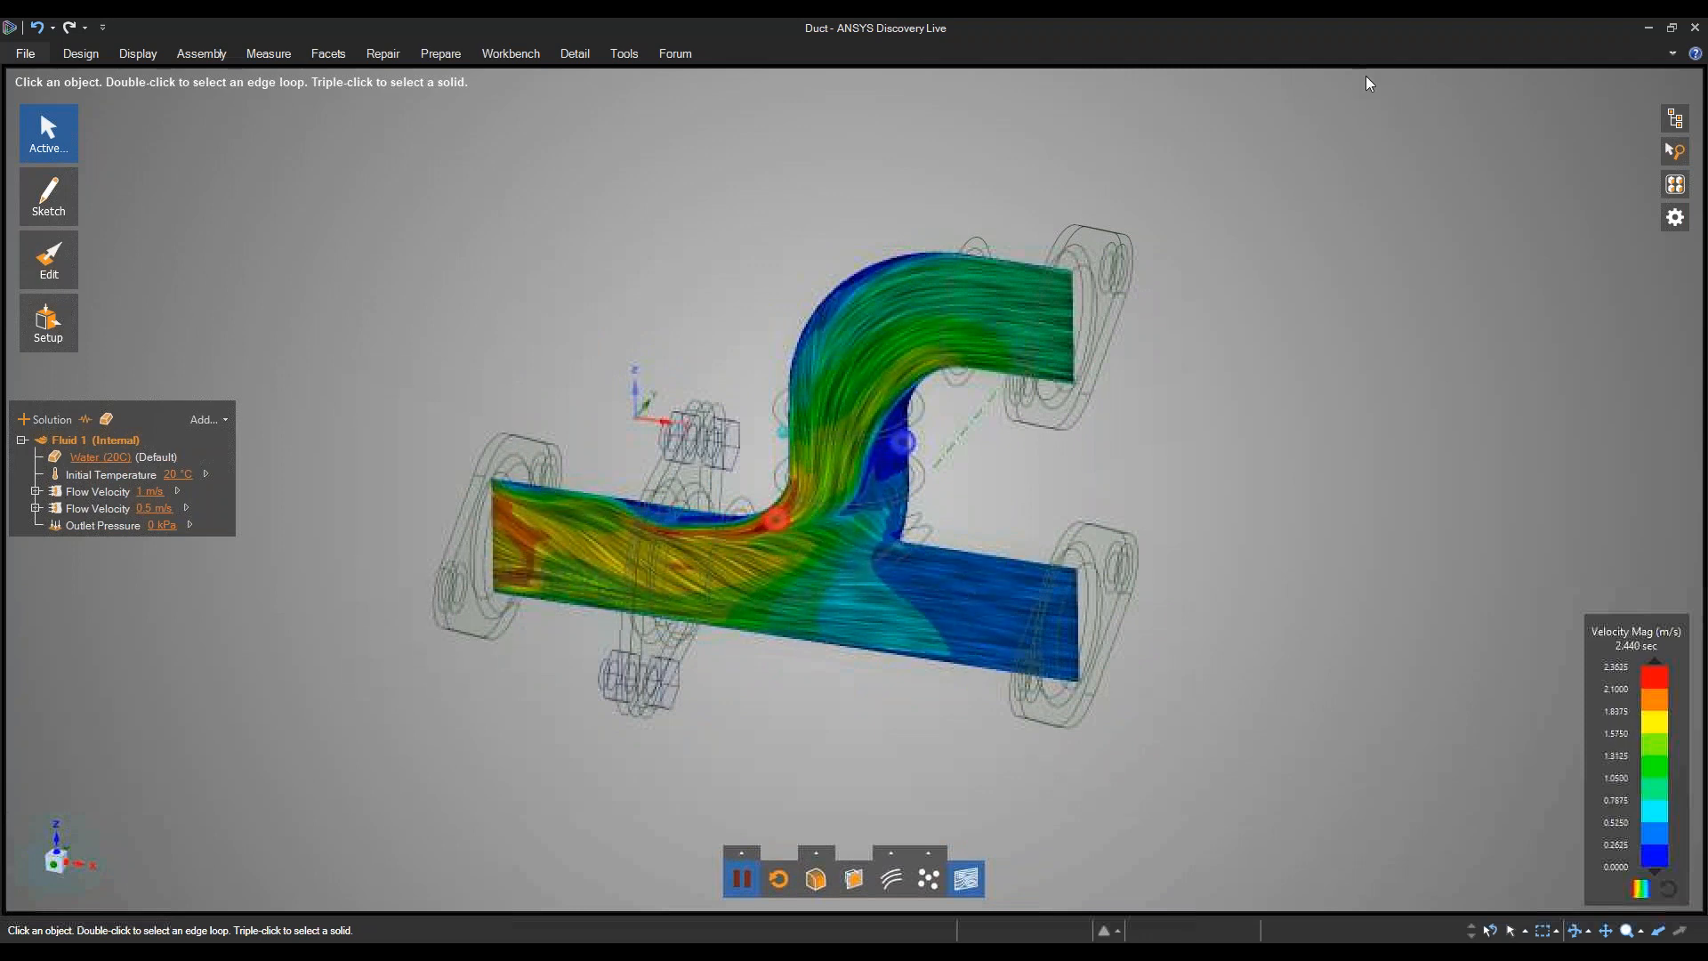
# Close the duct model without saving and open the recent CoolingAssembly.scdoc in a new Discovery Live session.
pyautogui.click(1696, 29)
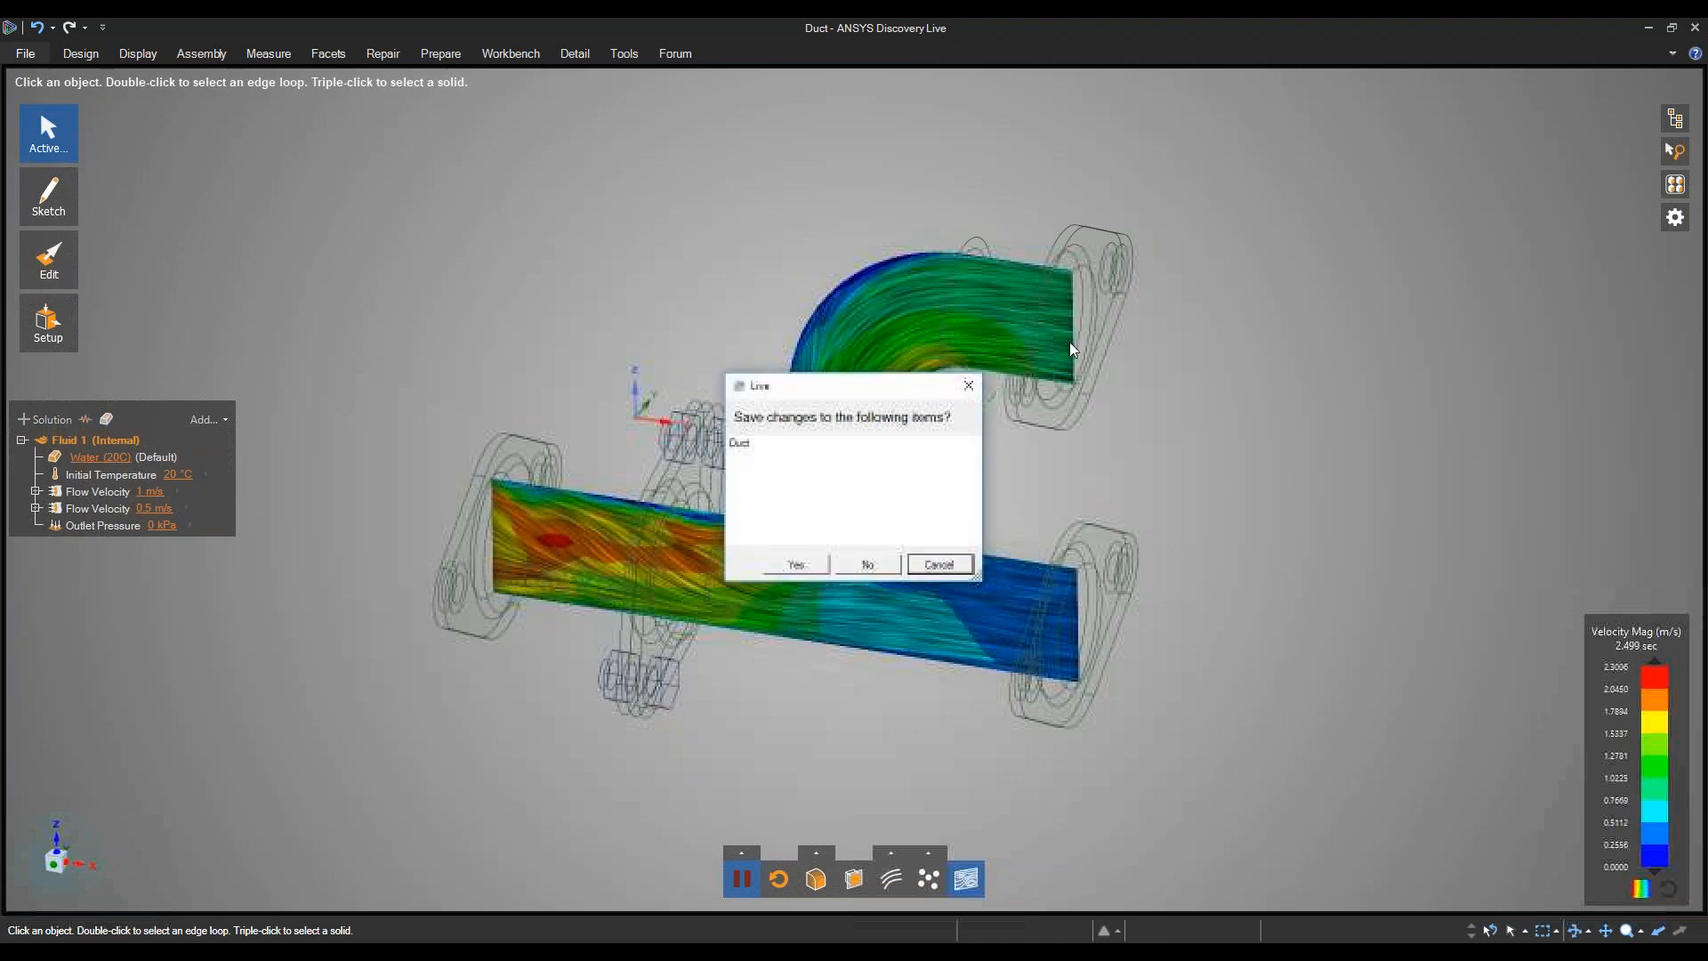
pyautogui.click(869, 566)
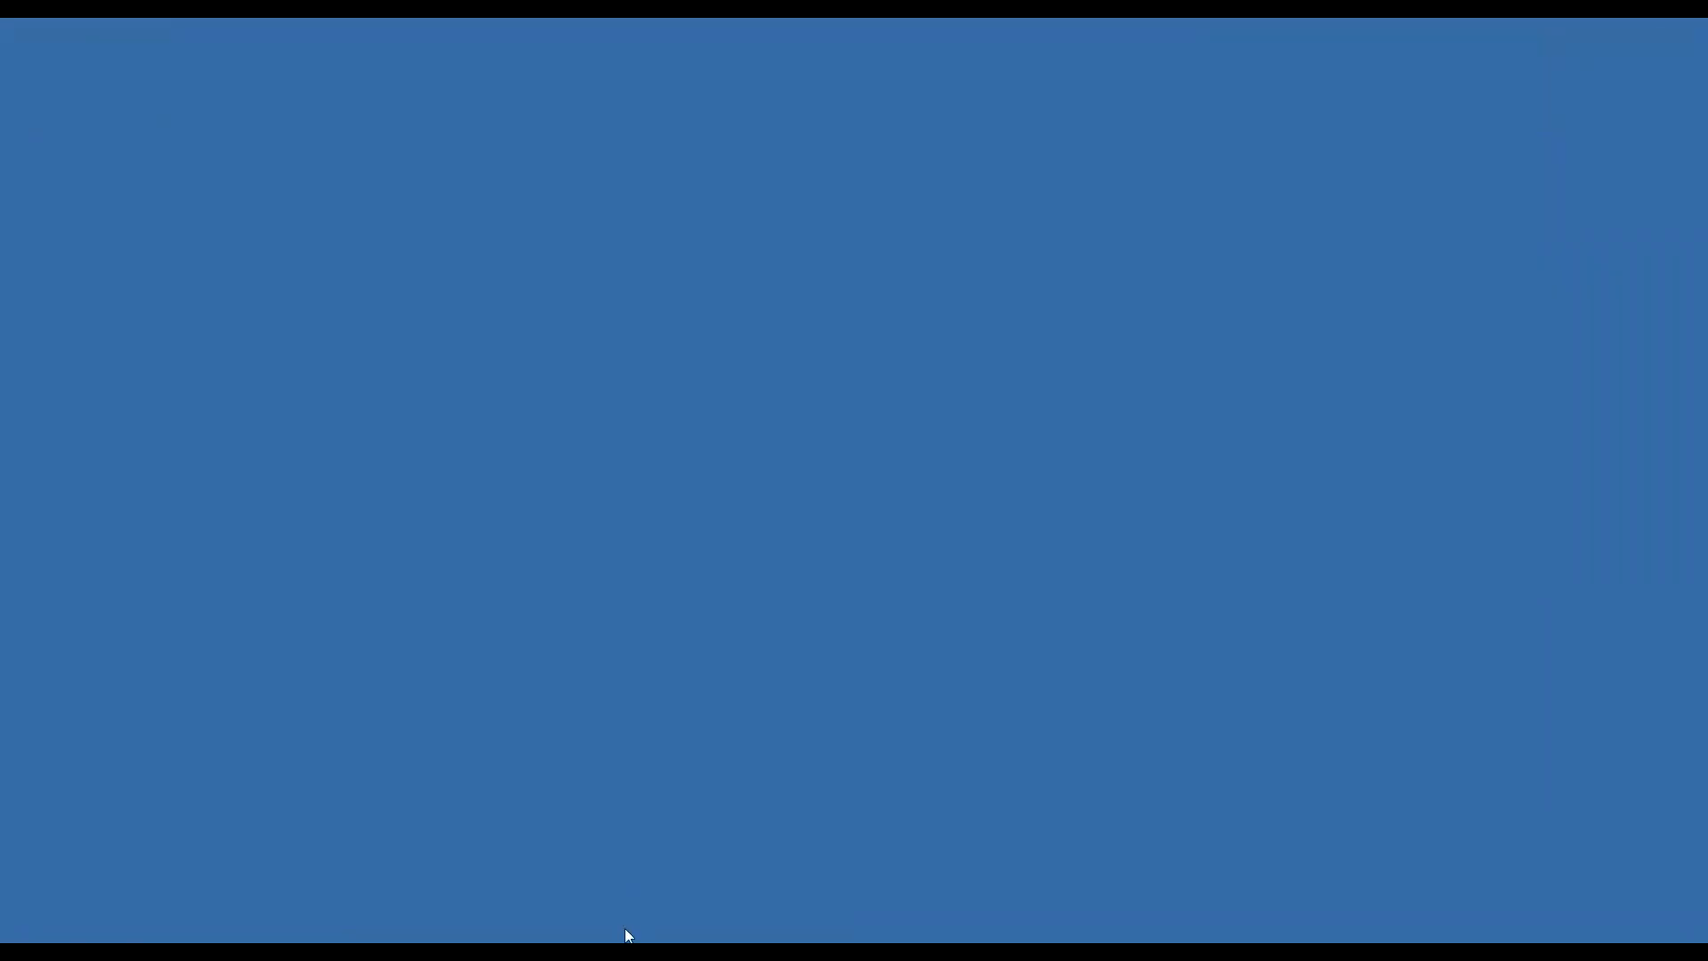
pyautogui.rightClick(625, 927)
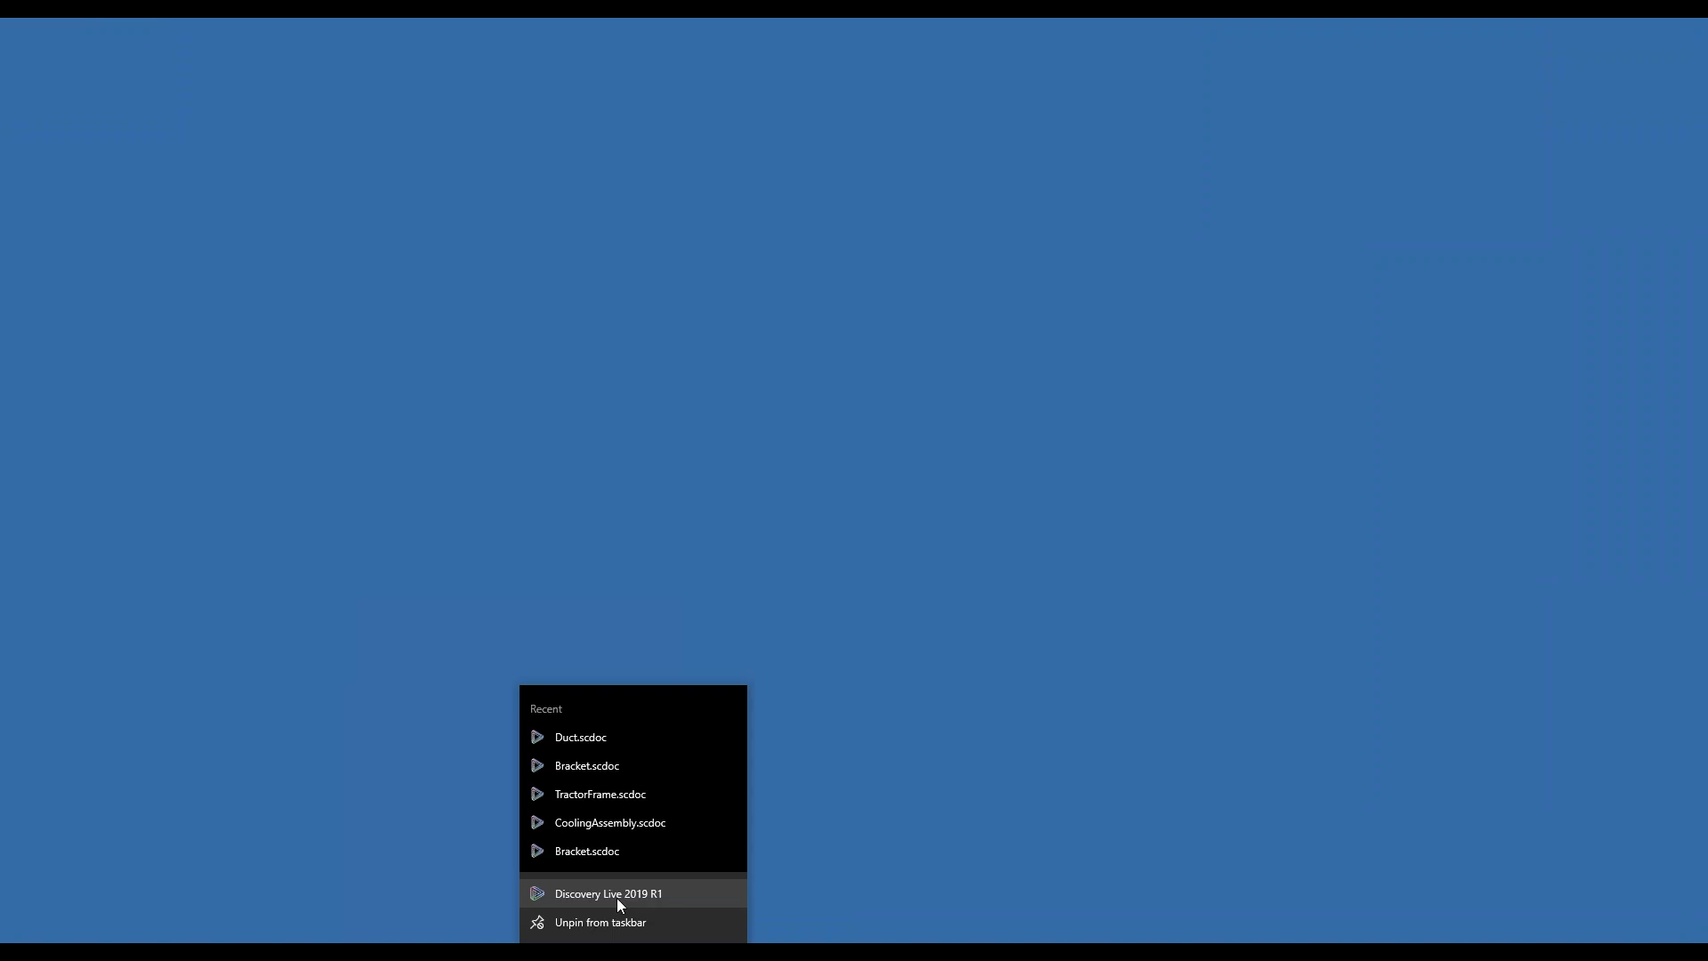
pyautogui.click(618, 894)
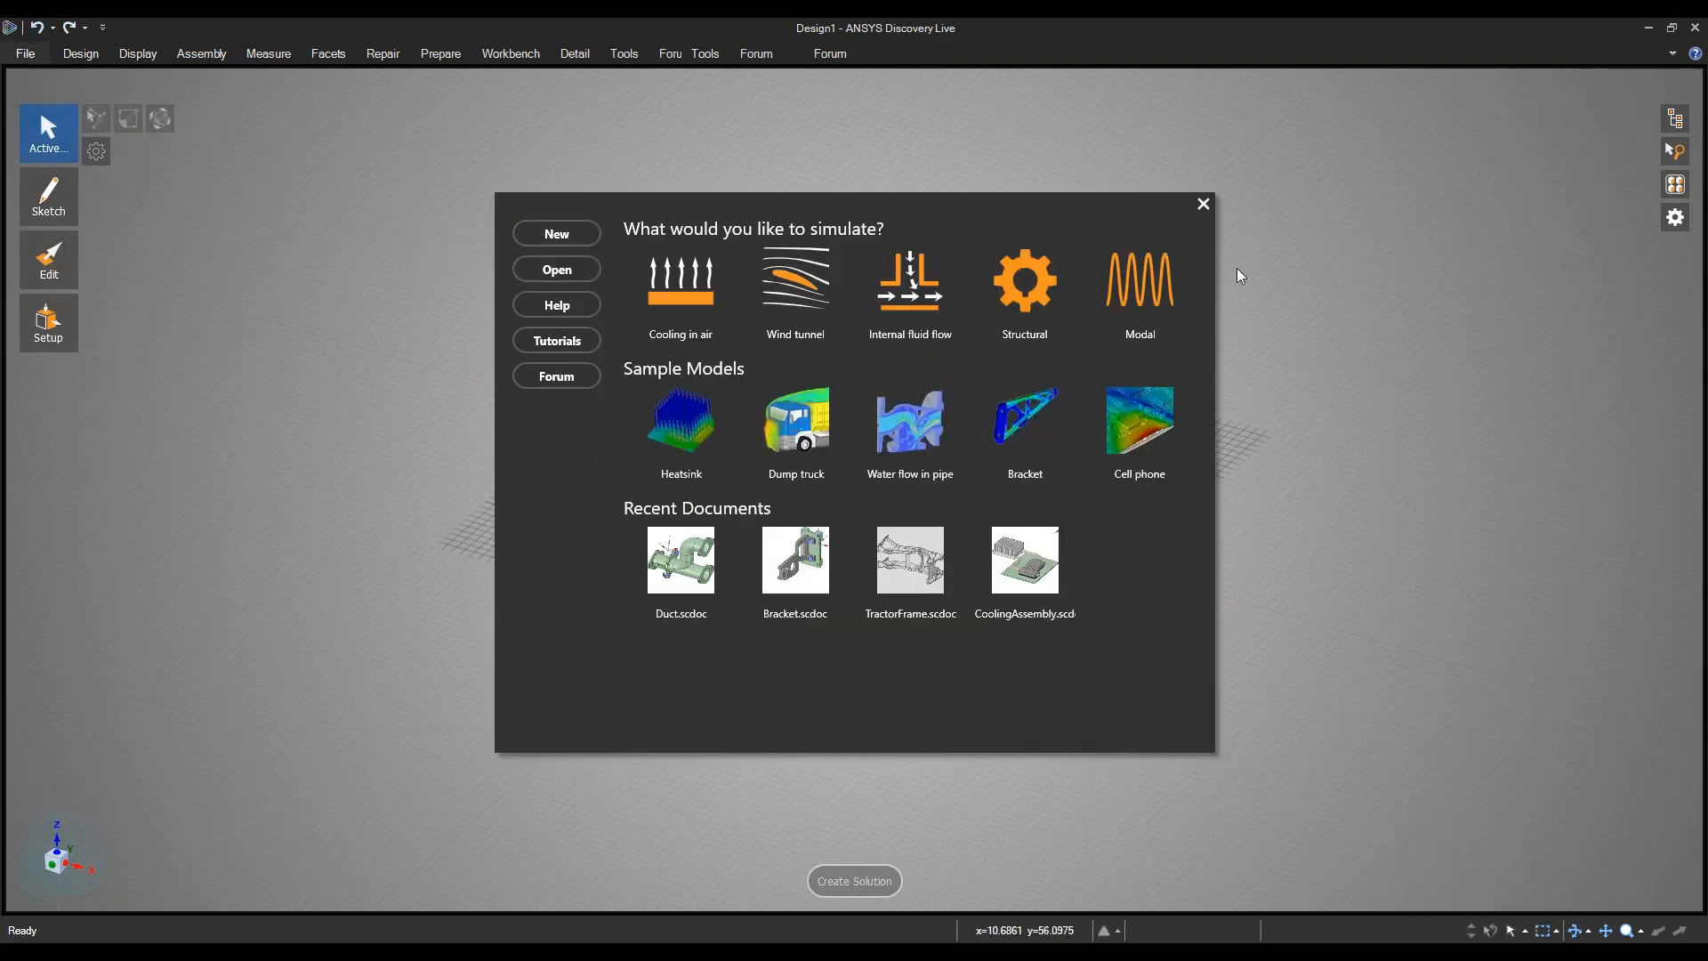
pyautogui.click(1042, 545)
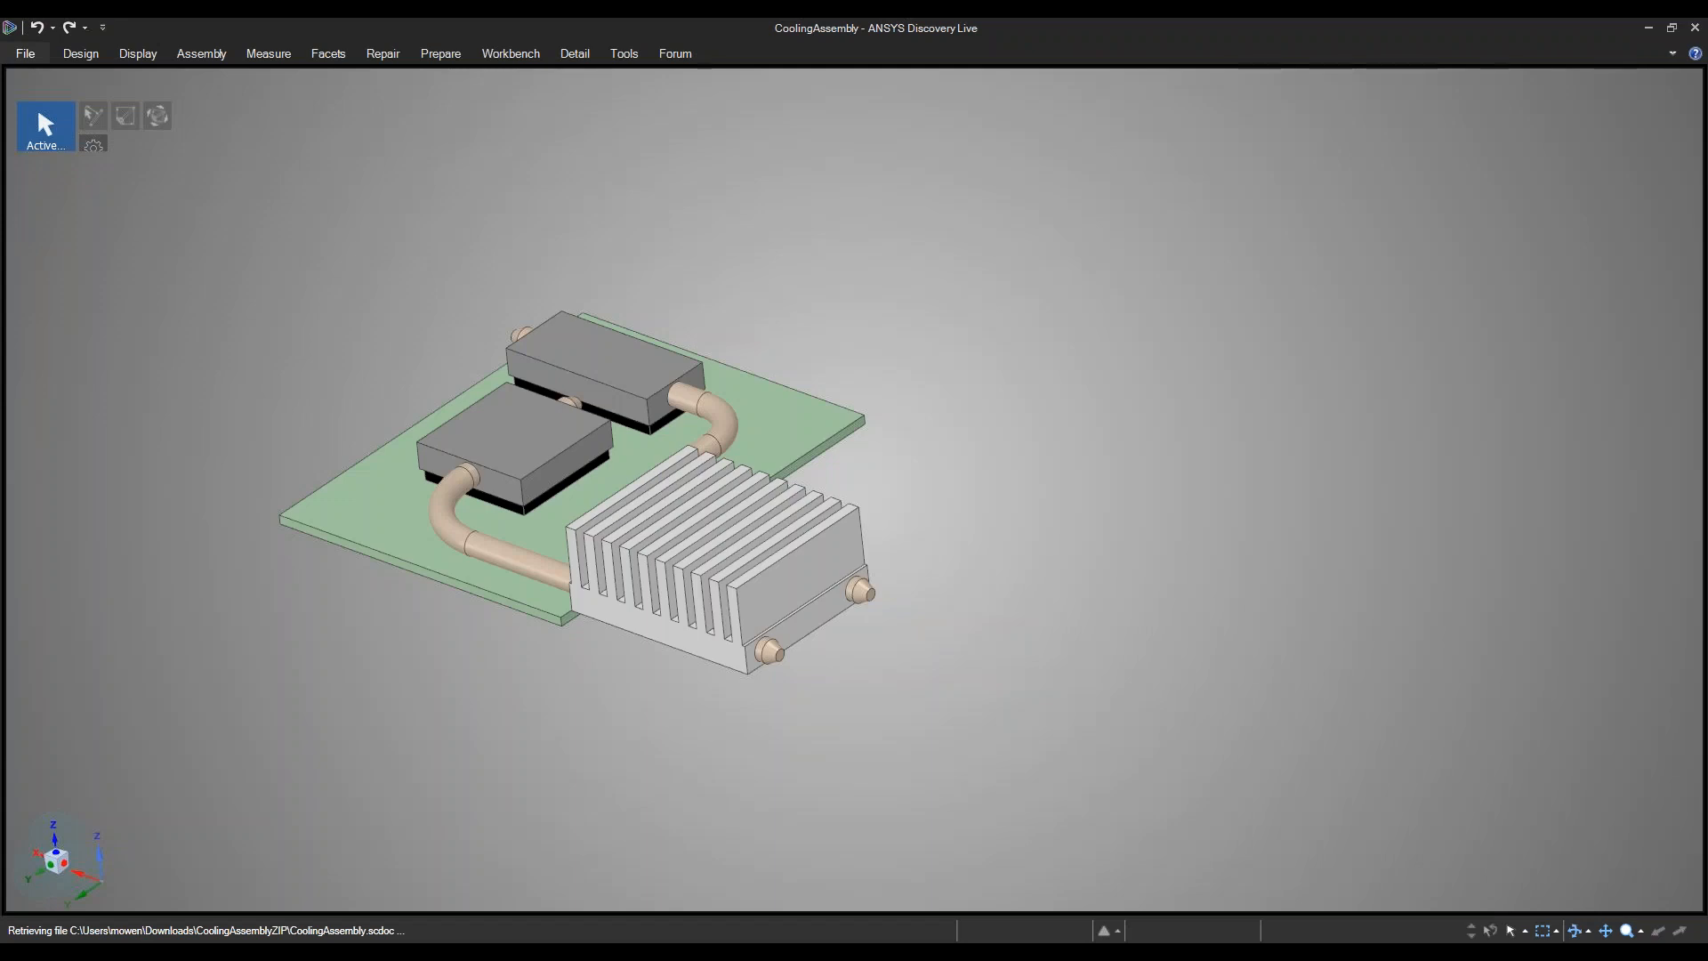
# Inspect the cooling assembly from several angles and list the solids that use the HeatPipe material.
pyautogui.moveTo(310, 296); pyautogui.dragTo(535, 276, button='middle')
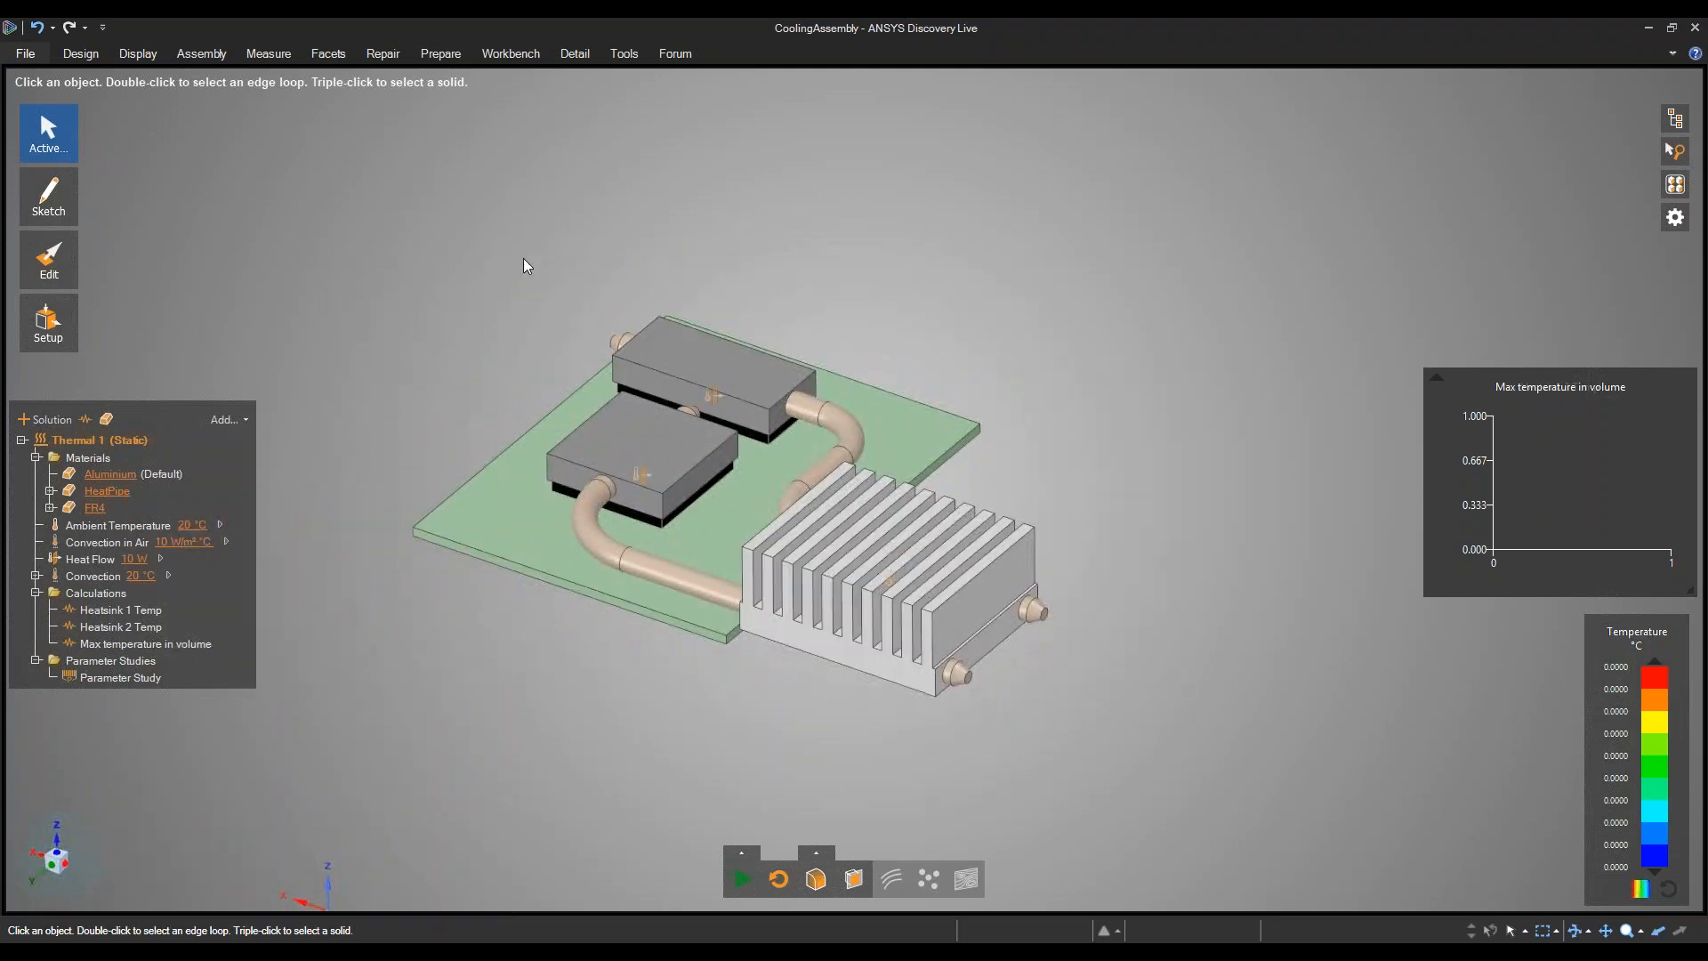
pyautogui.moveTo(507, 260)
pyautogui.mouseDown(button='middle')
pyautogui.moveTo(480, 263)
pyautogui.moveTo(499, 271)
pyautogui.mouseUp(button='middle')
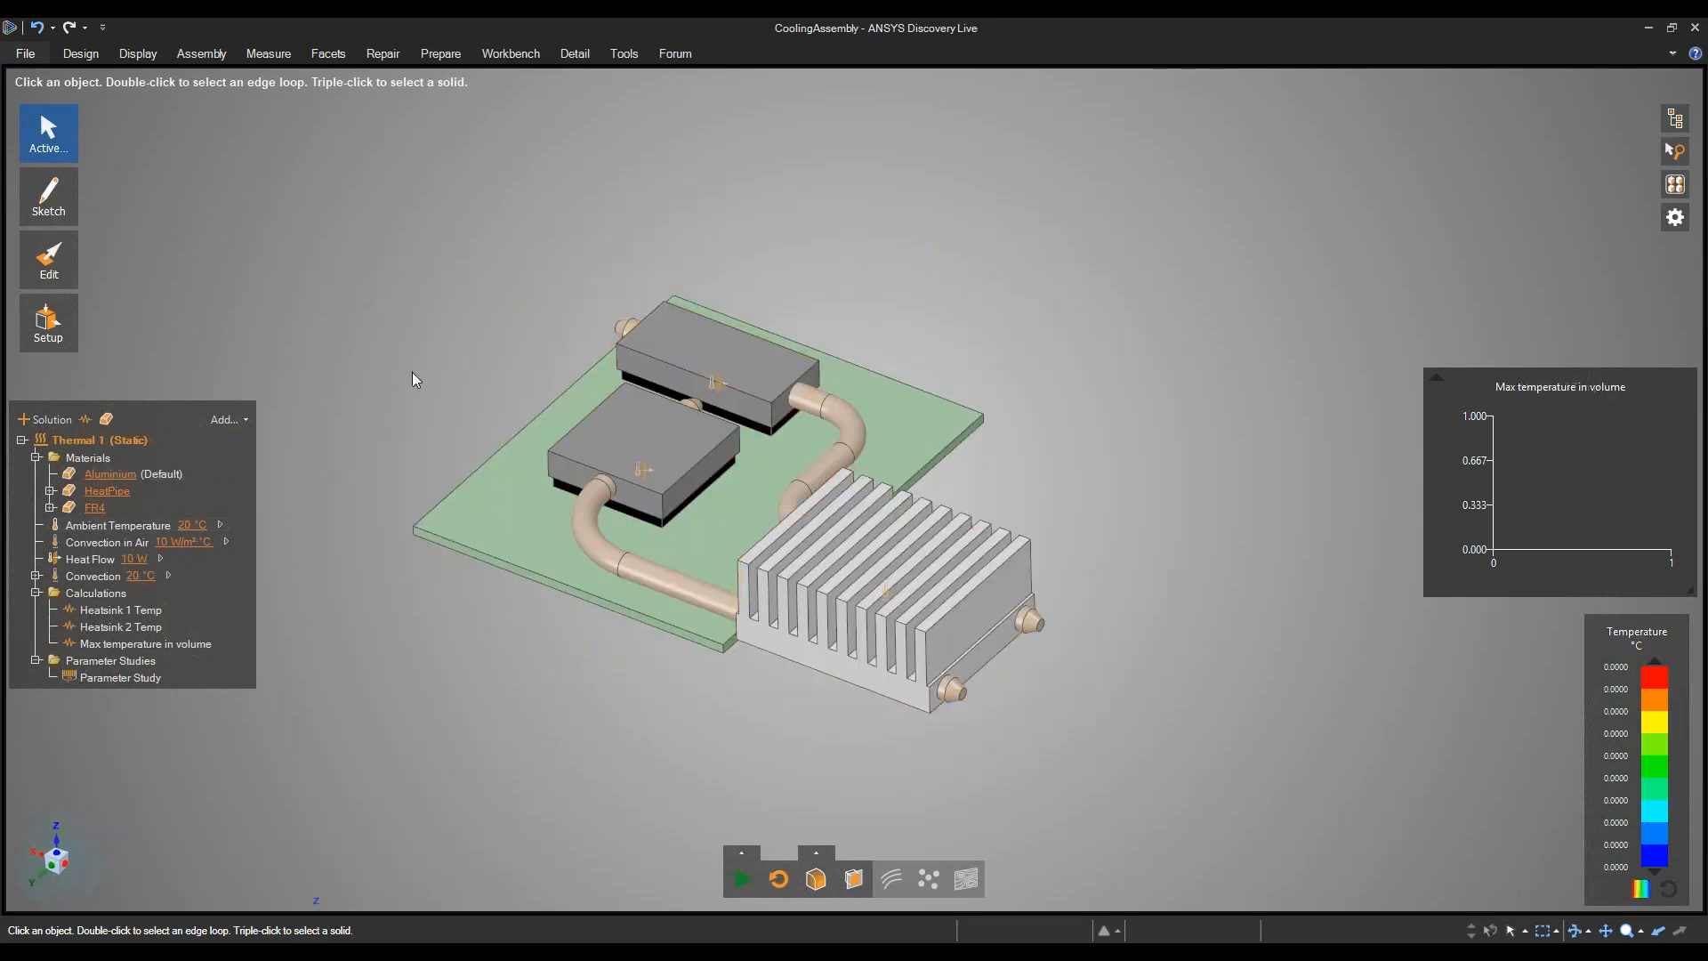
pyautogui.moveTo(433, 347); pyautogui.dragTo(638, 387, button='middle')
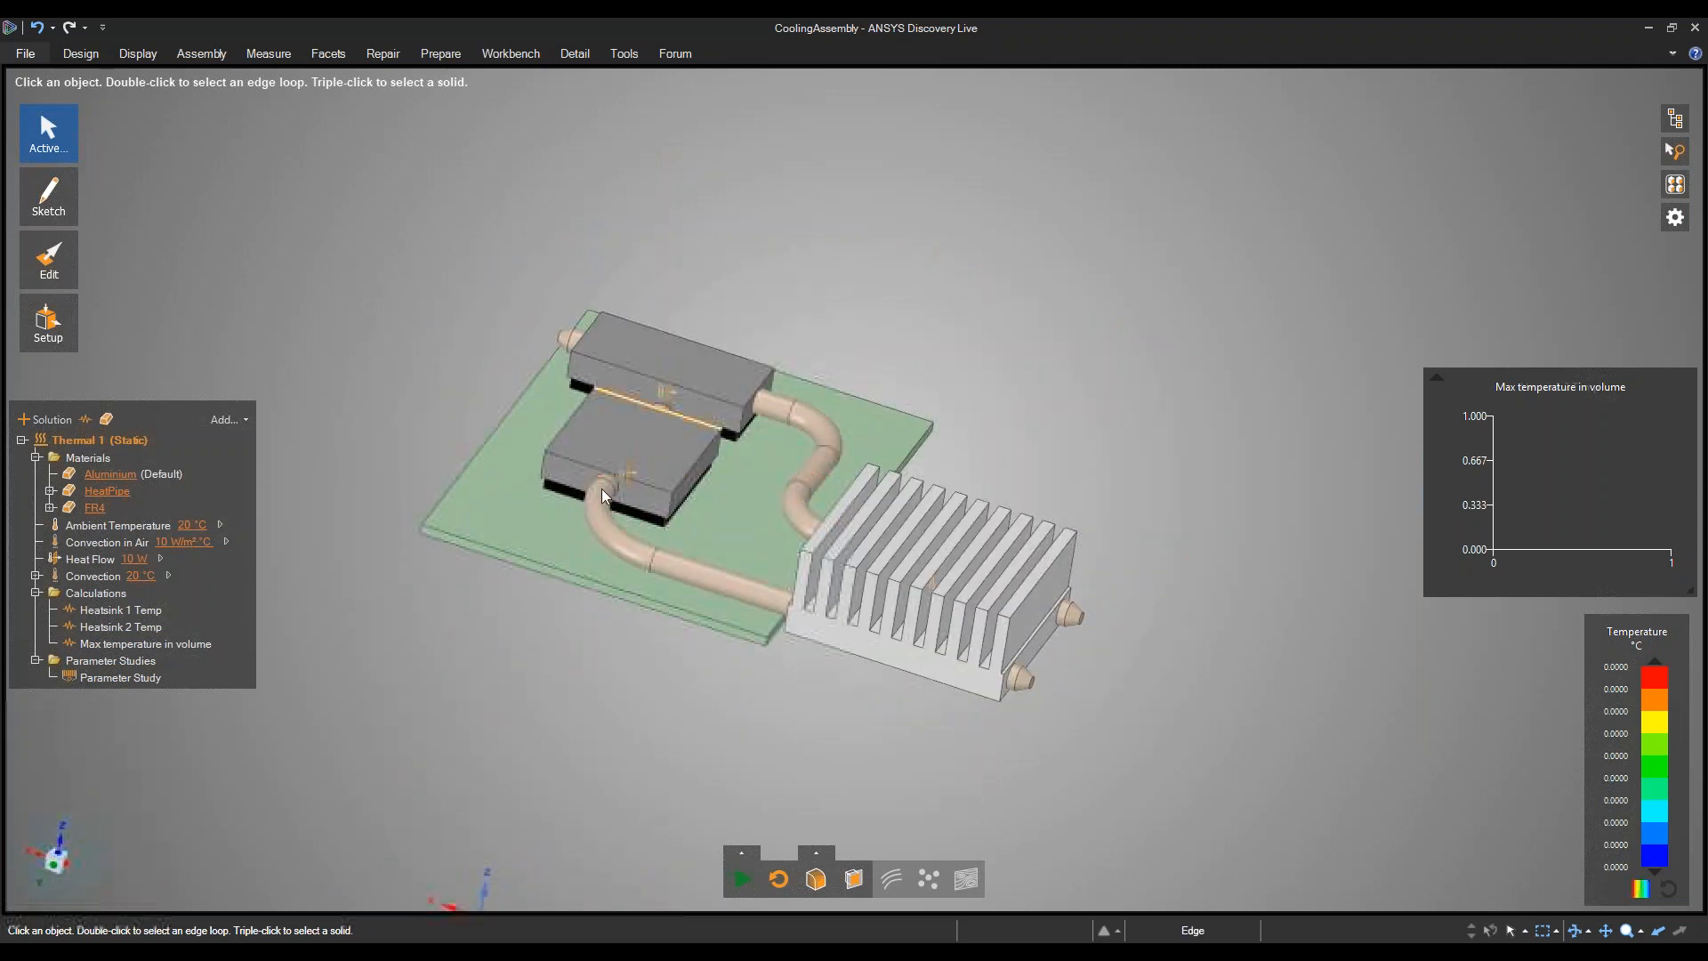
pyautogui.moveTo(679, 538); pyautogui.dragTo(648, 514, button='middle')
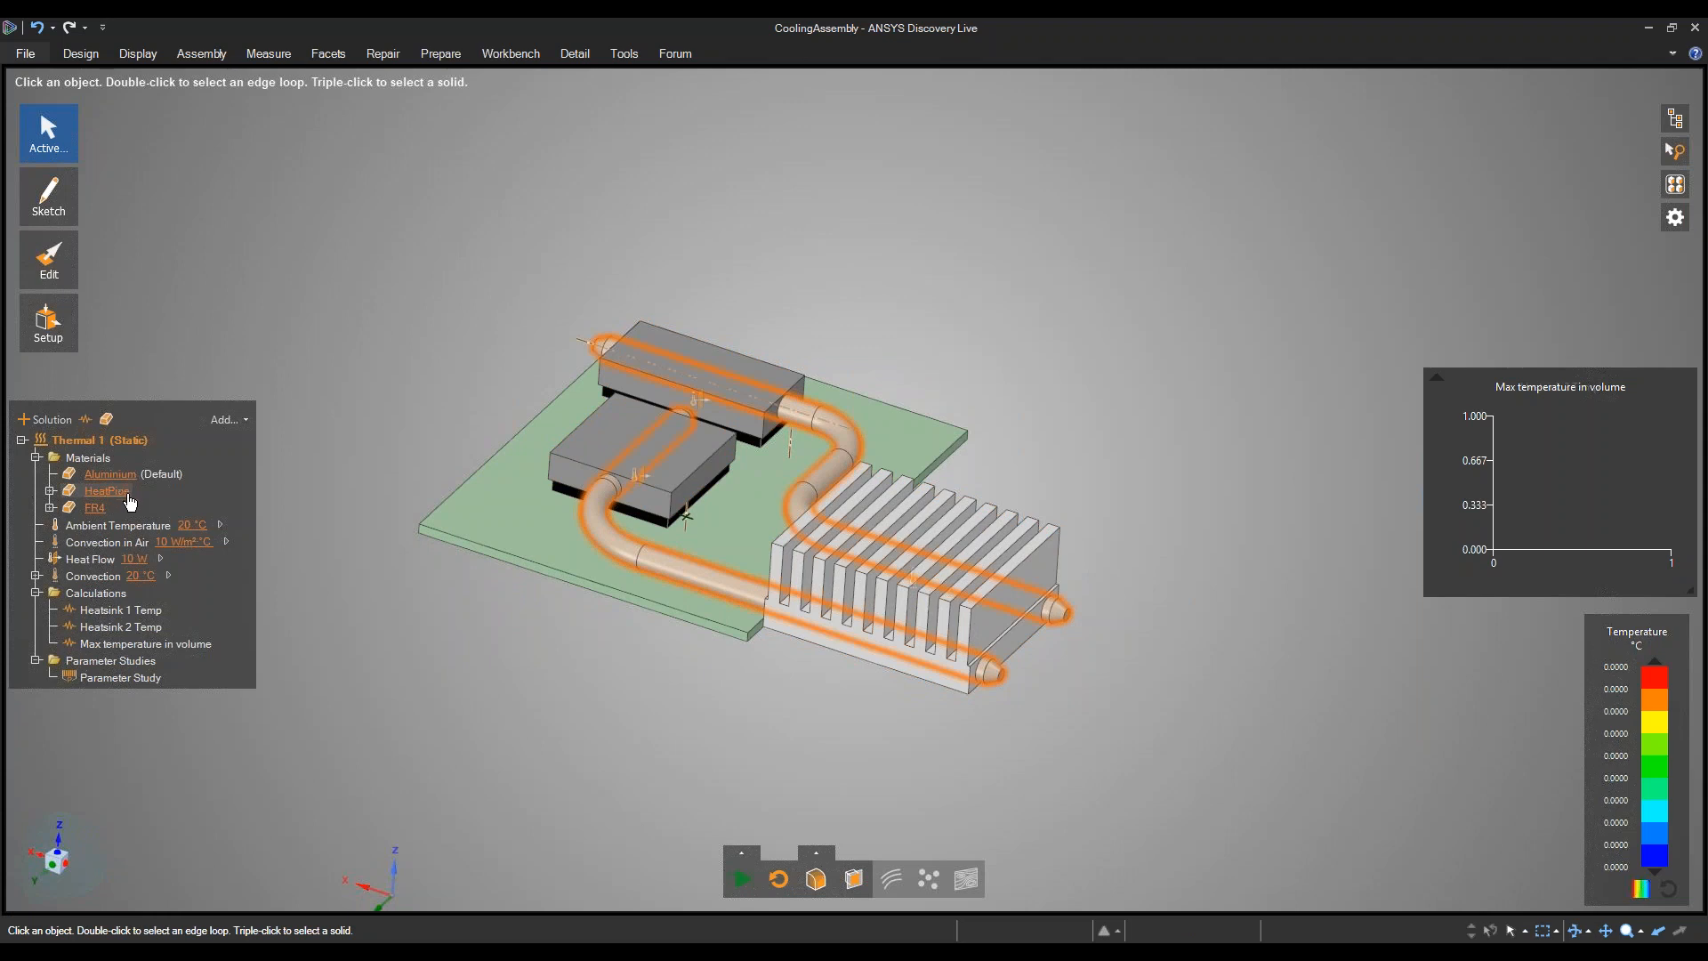
pyautogui.click(51, 491)
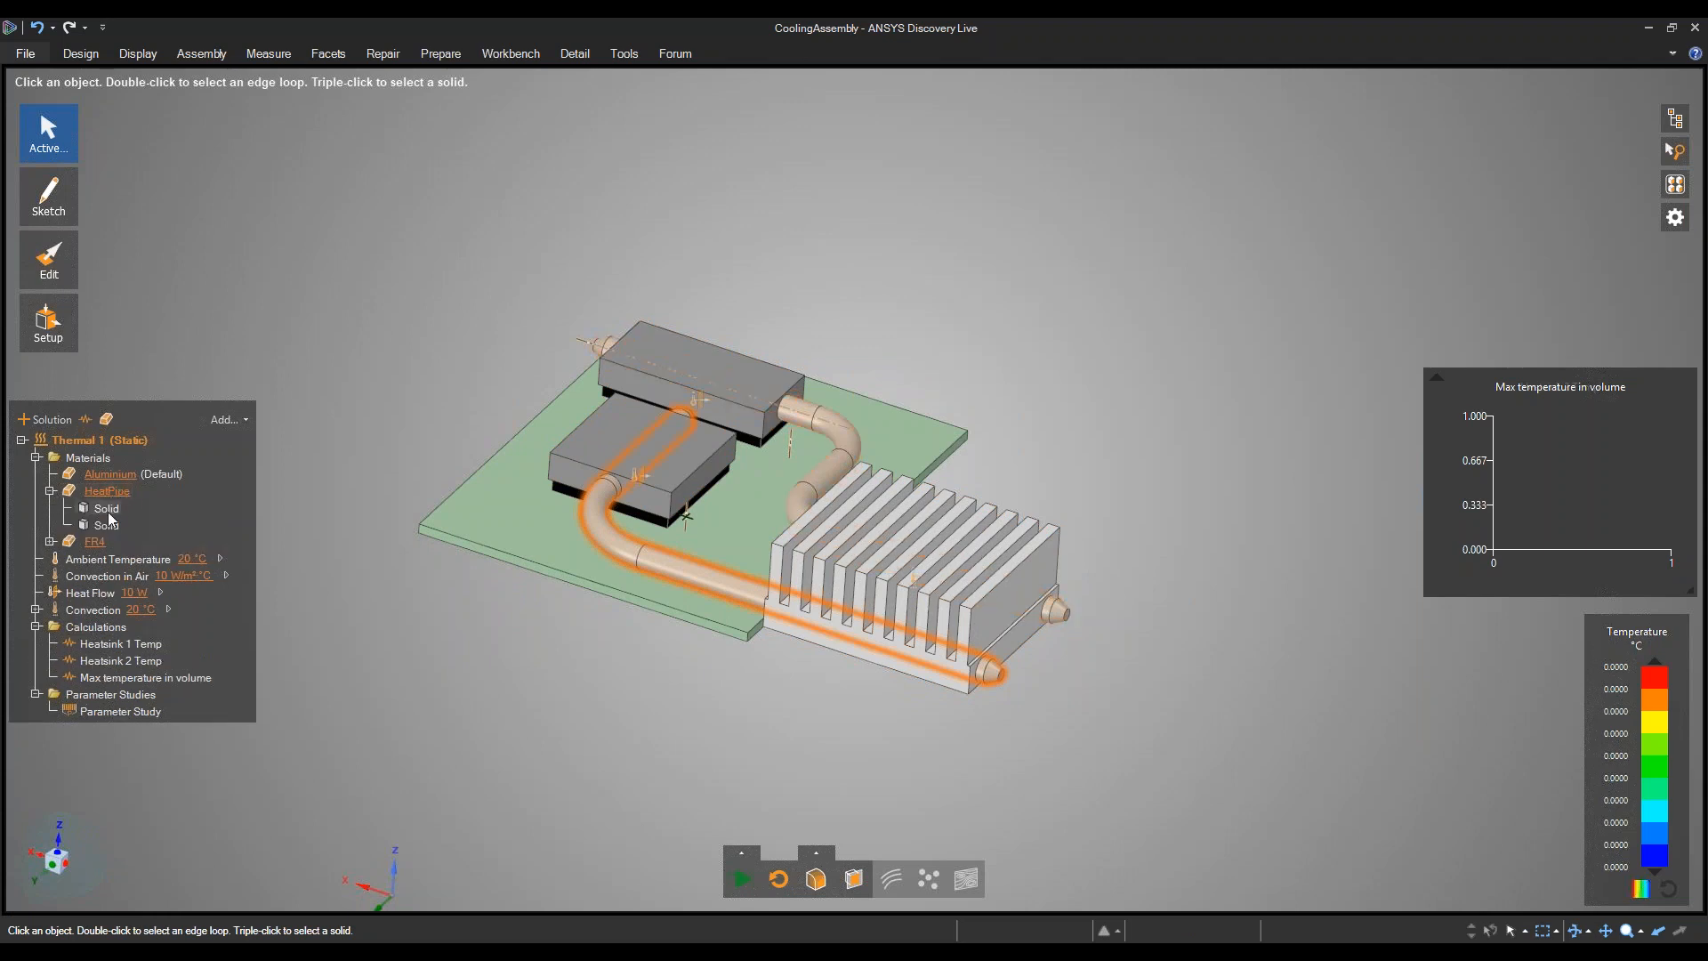
# Review the thermal boundary conditions: ambient temperature, convection in air, heat flow, and the convection's film coefficient and ambient temperature.
pyautogui.click(105, 558)
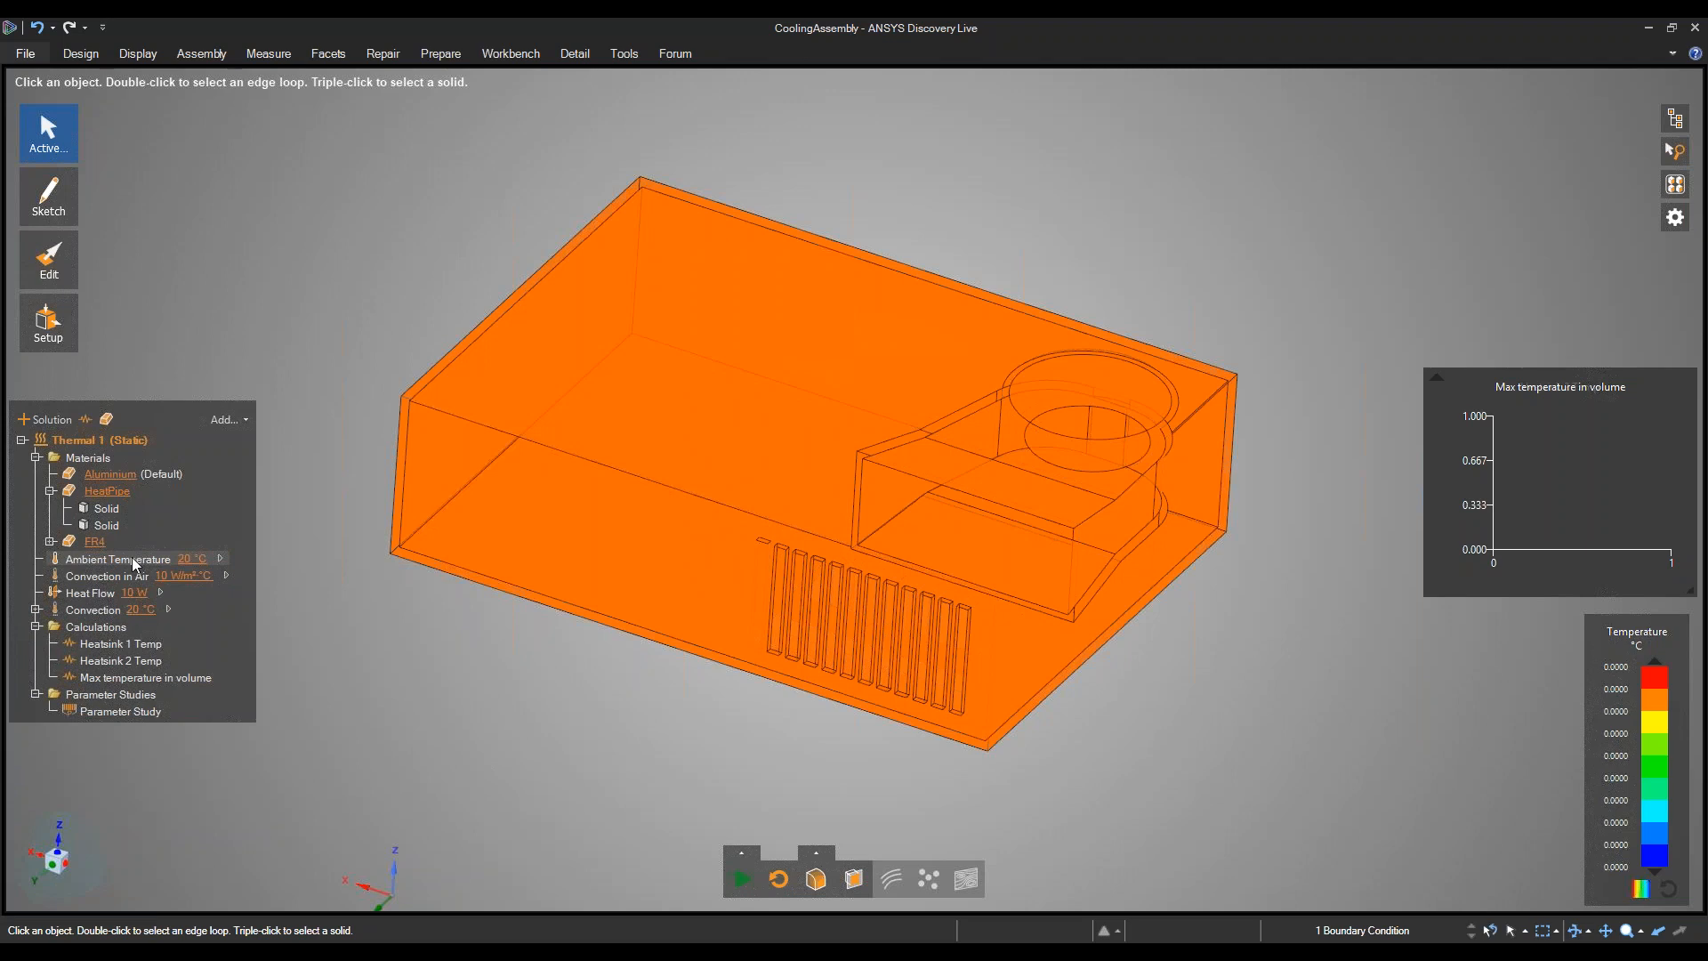
pyautogui.click(107, 580)
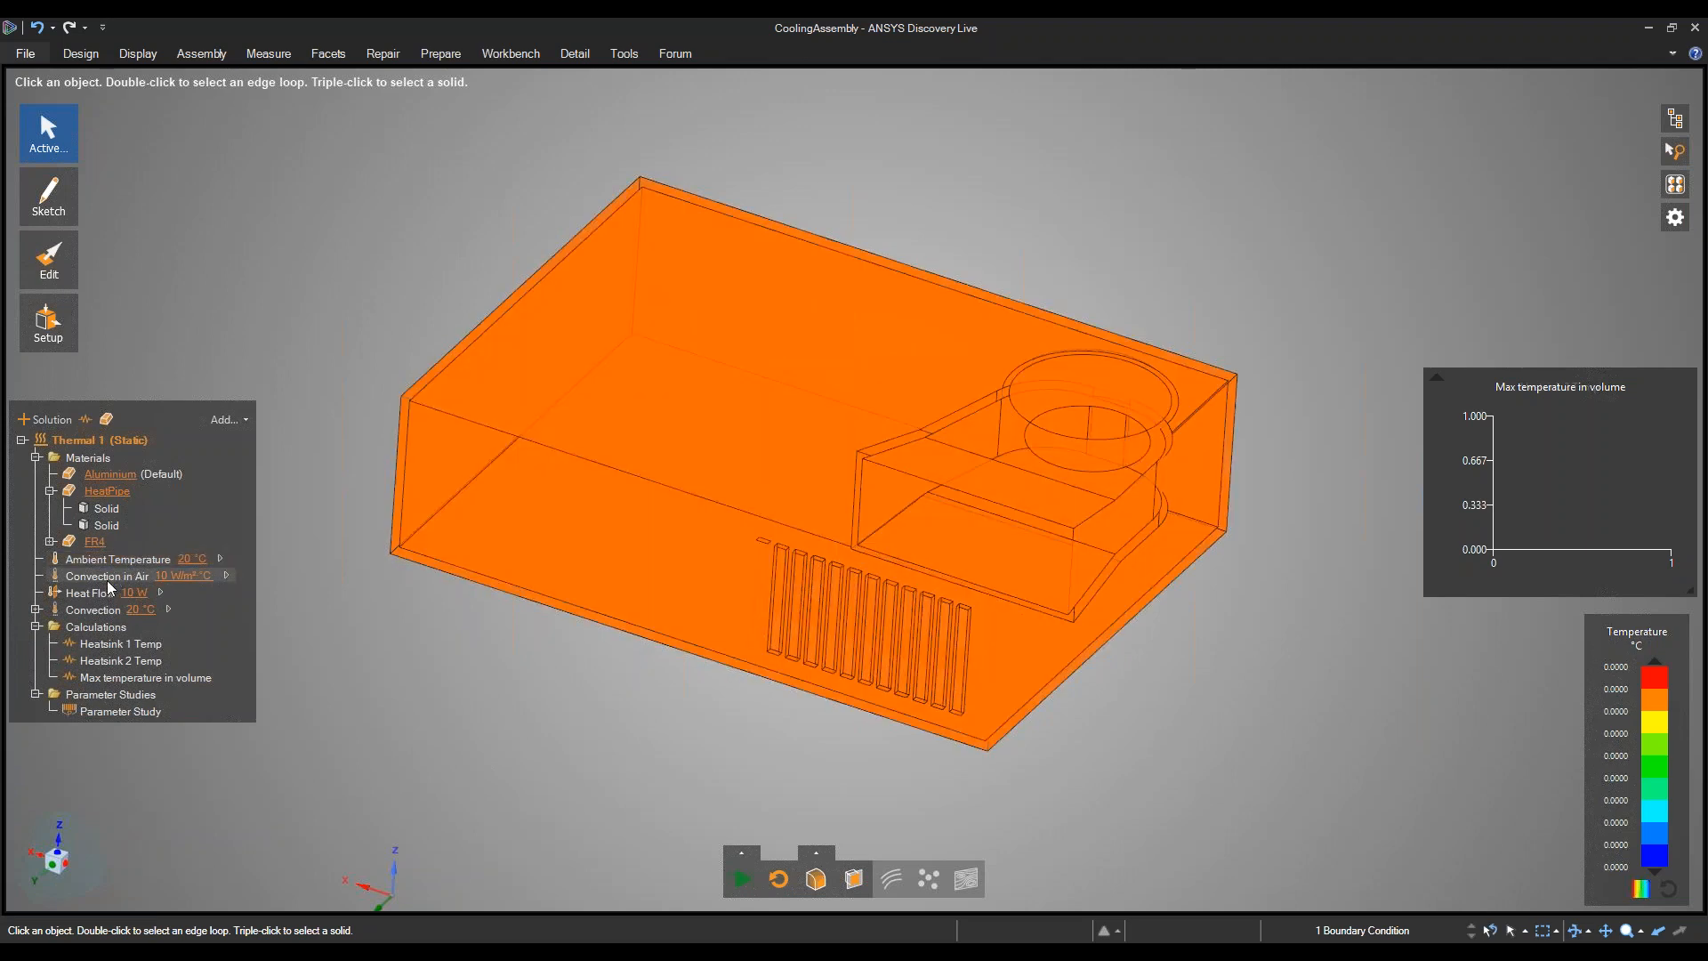
pyautogui.moveTo(358, 667); pyautogui.dragTo(564, 637, button='middle')
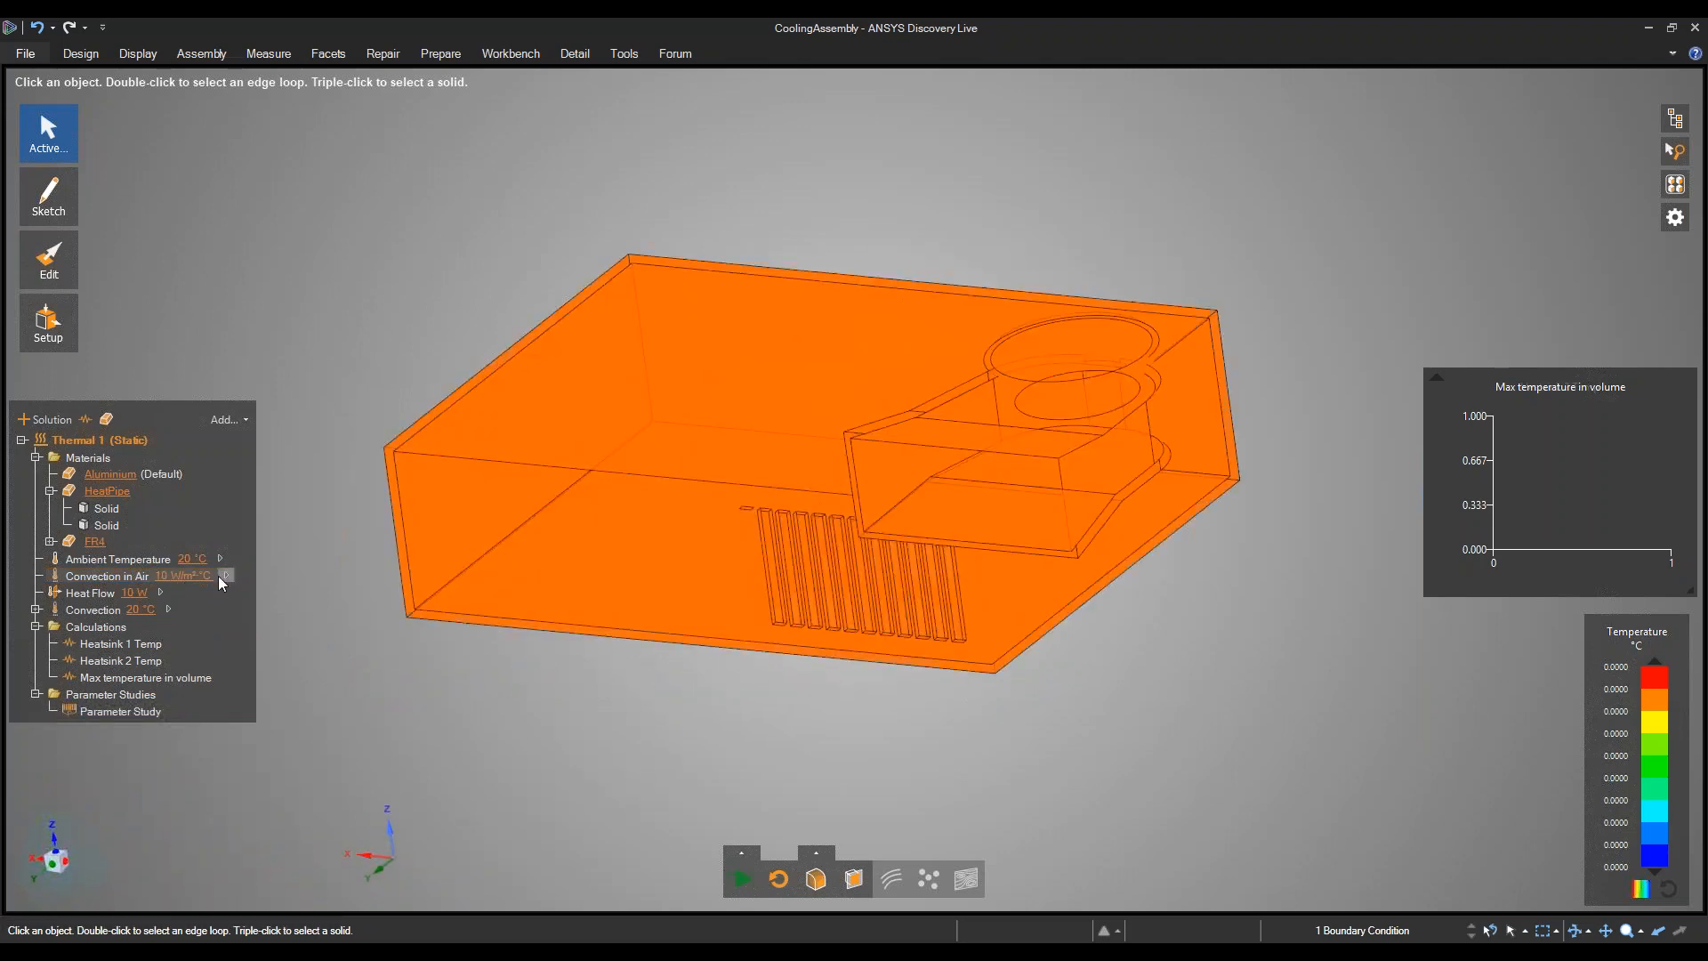
pyautogui.click(227, 579)
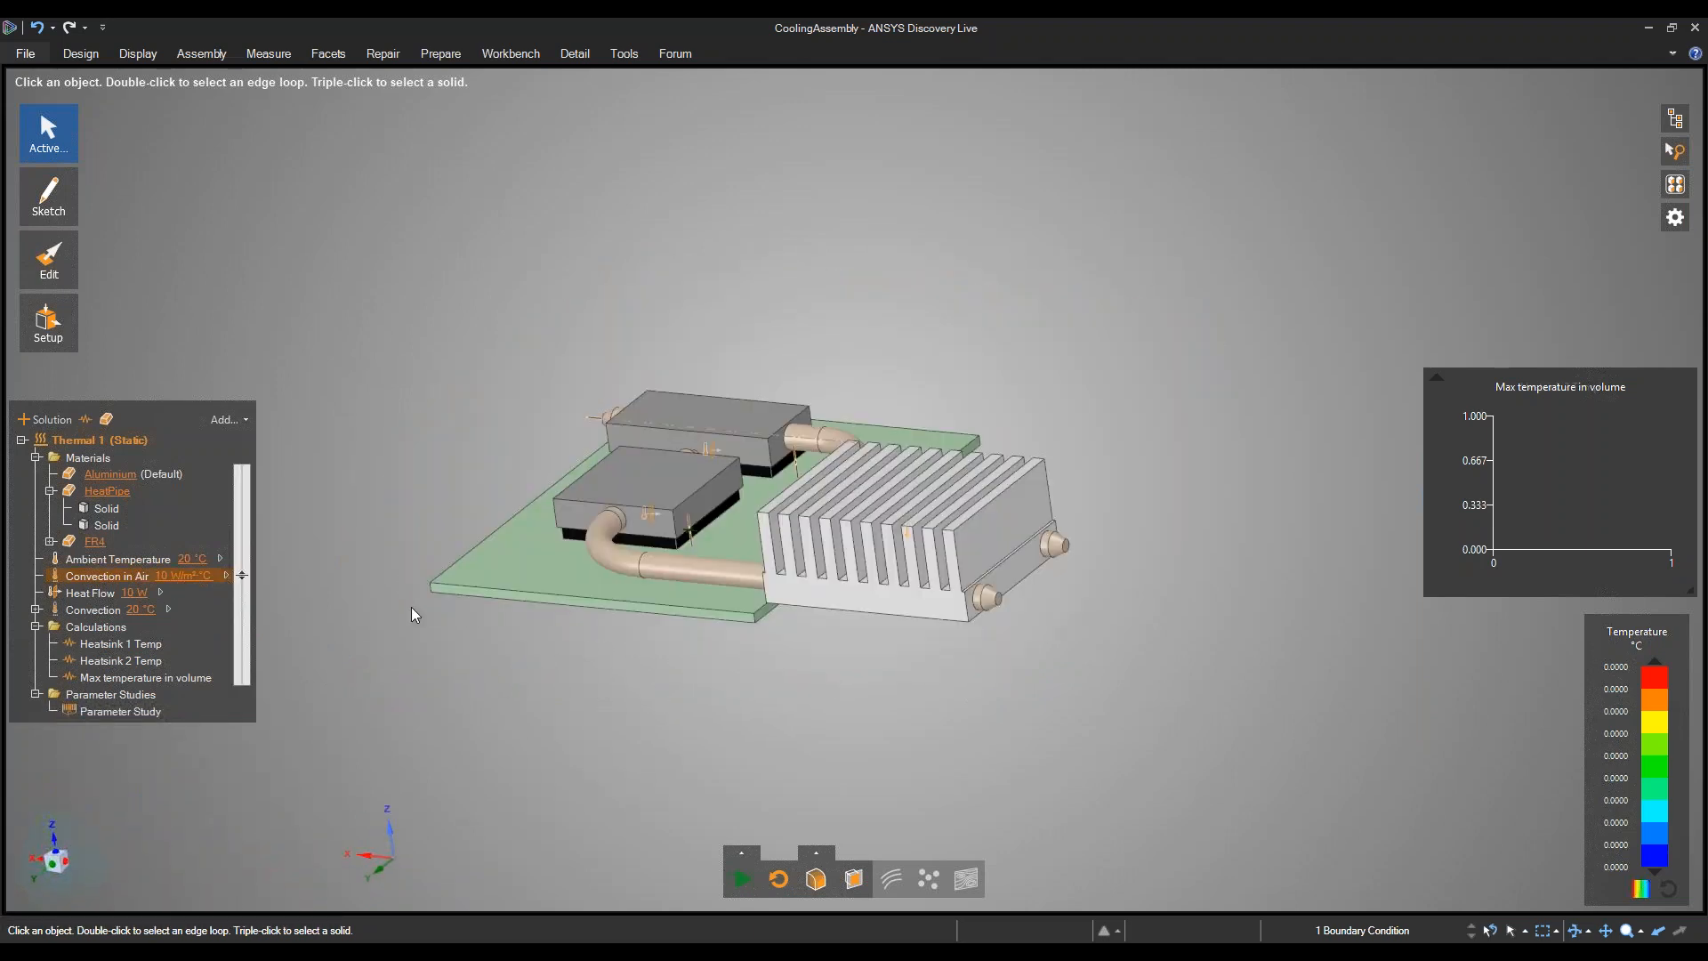
pyautogui.moveTo(469, 628); pyautogui.dragTo(526, 635, button='middle')
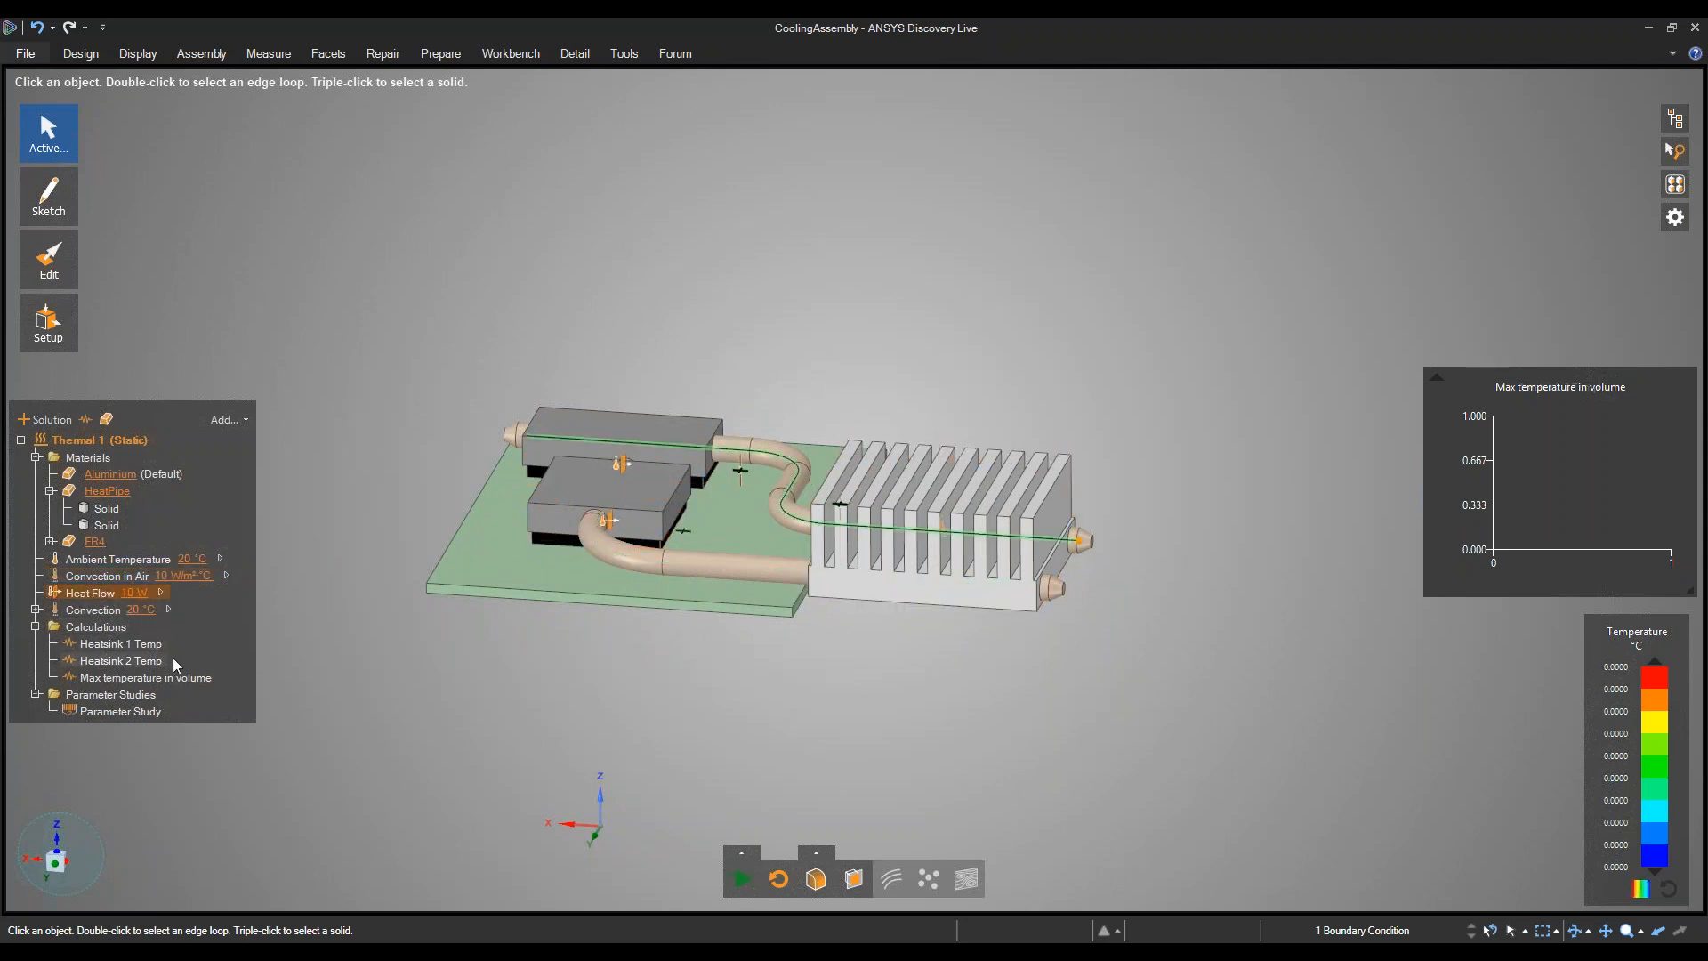
pyautogui.click(35, 611)
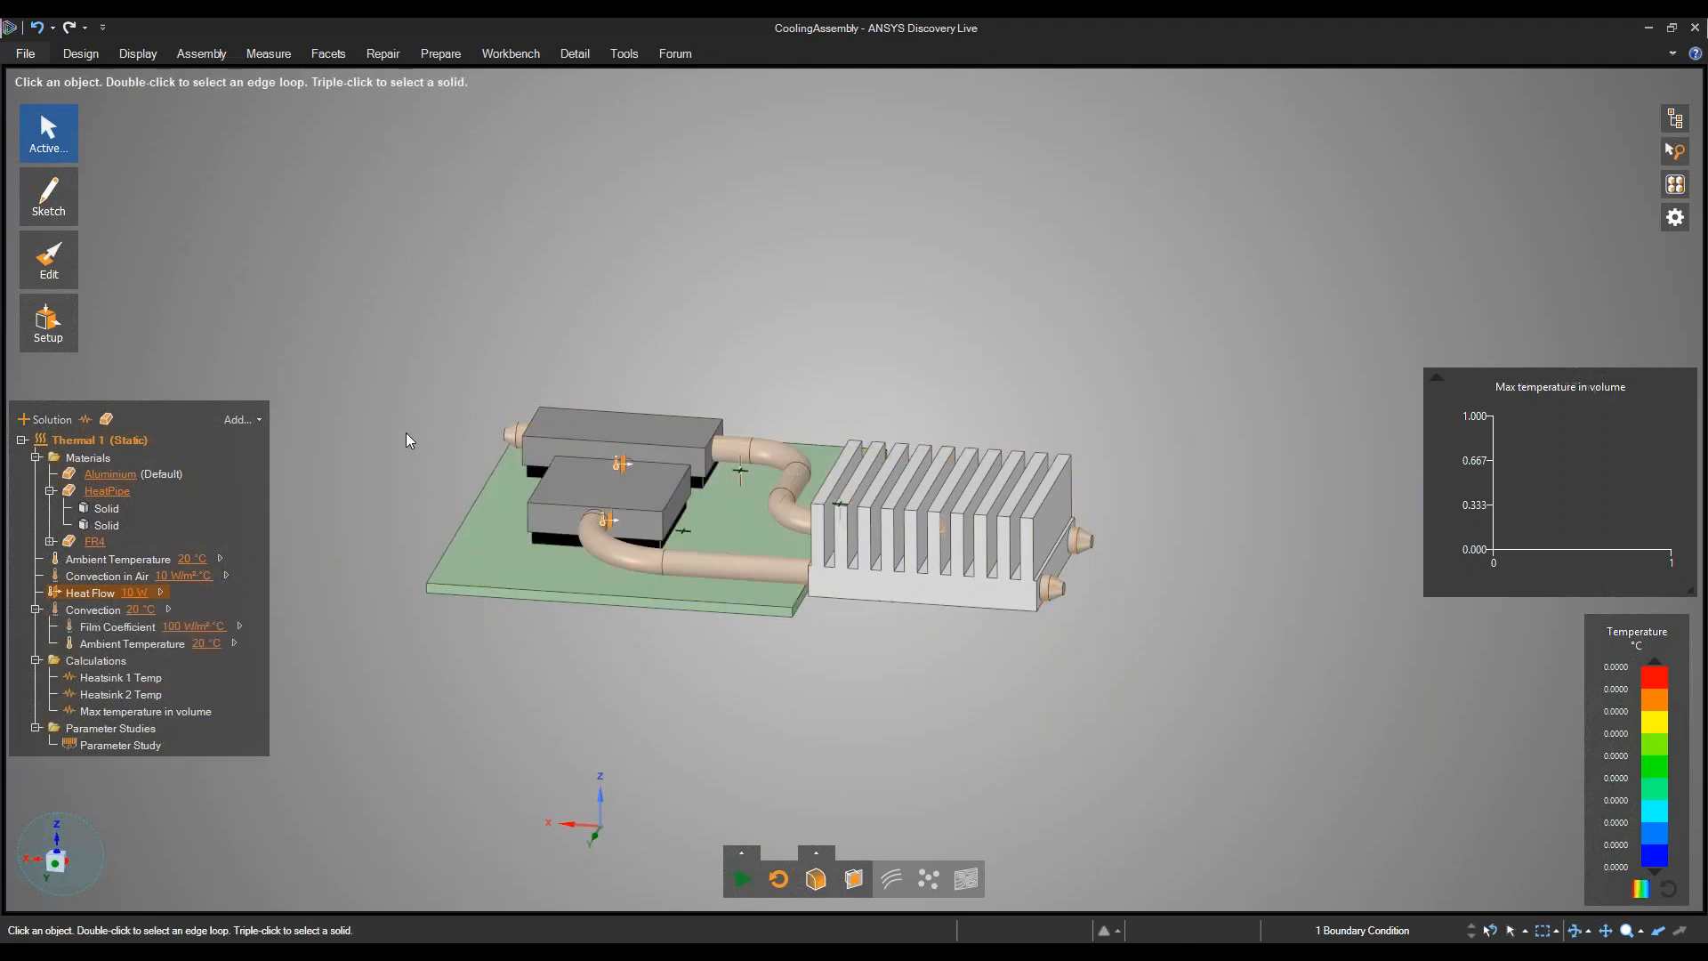
# View the thermal condition types available for the top face of the rear block without adding one.
pyautogui.click(594, 429)
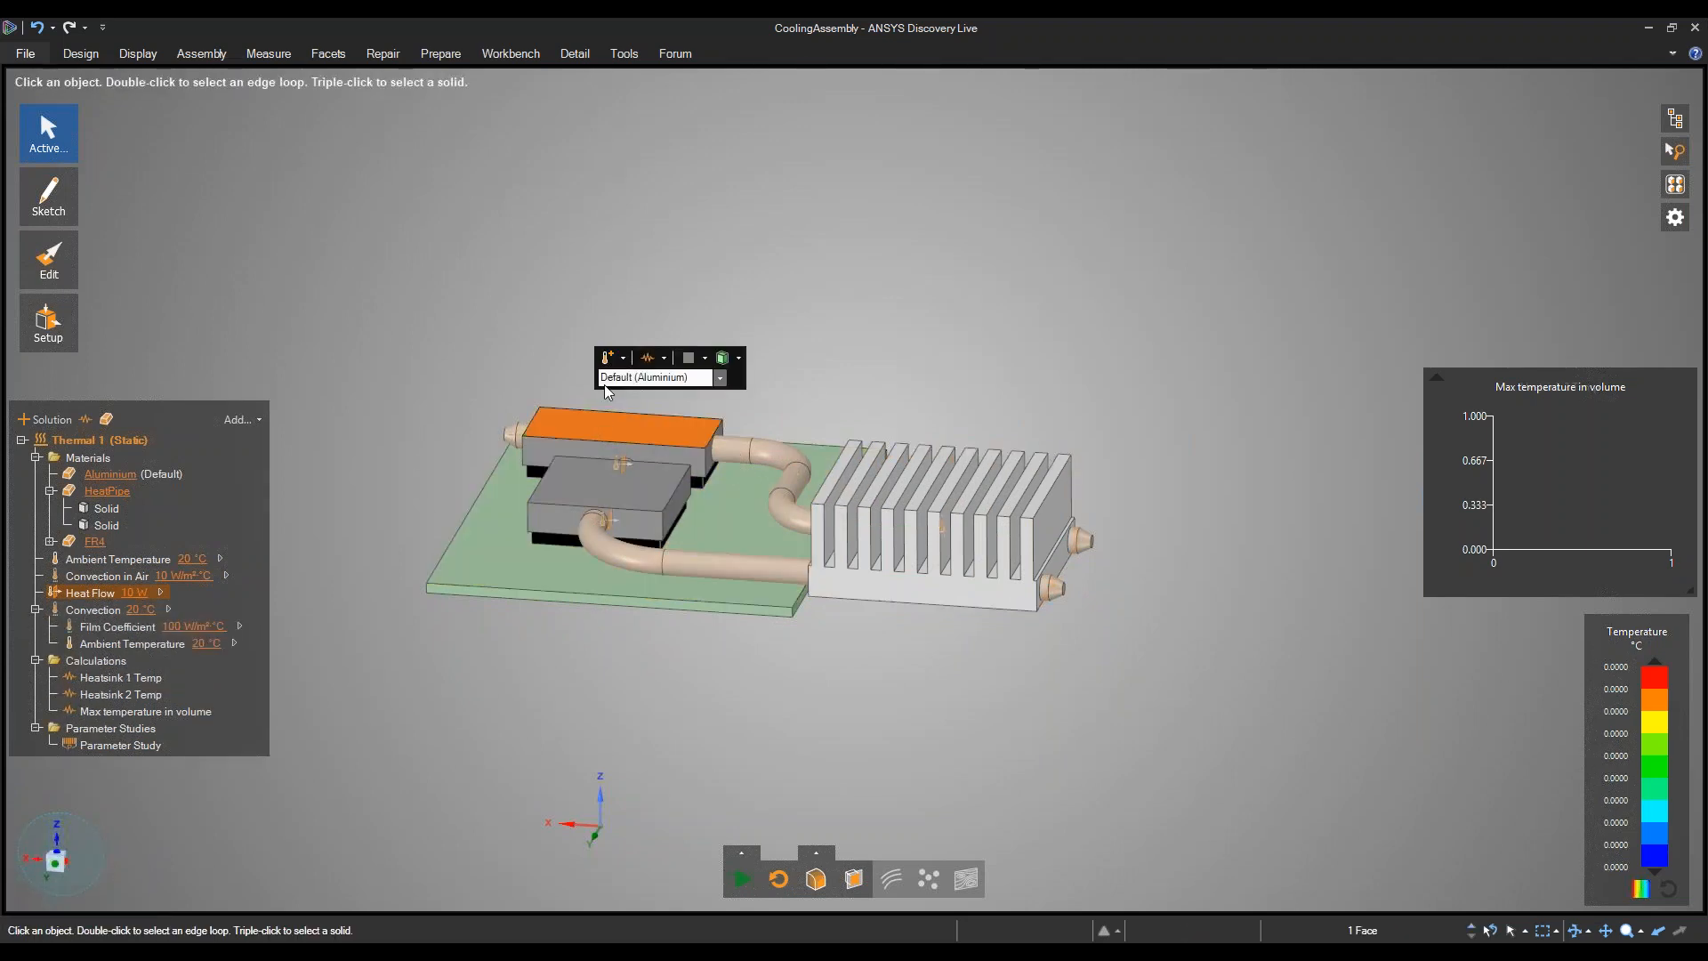
pyautogui.click(612, 358)
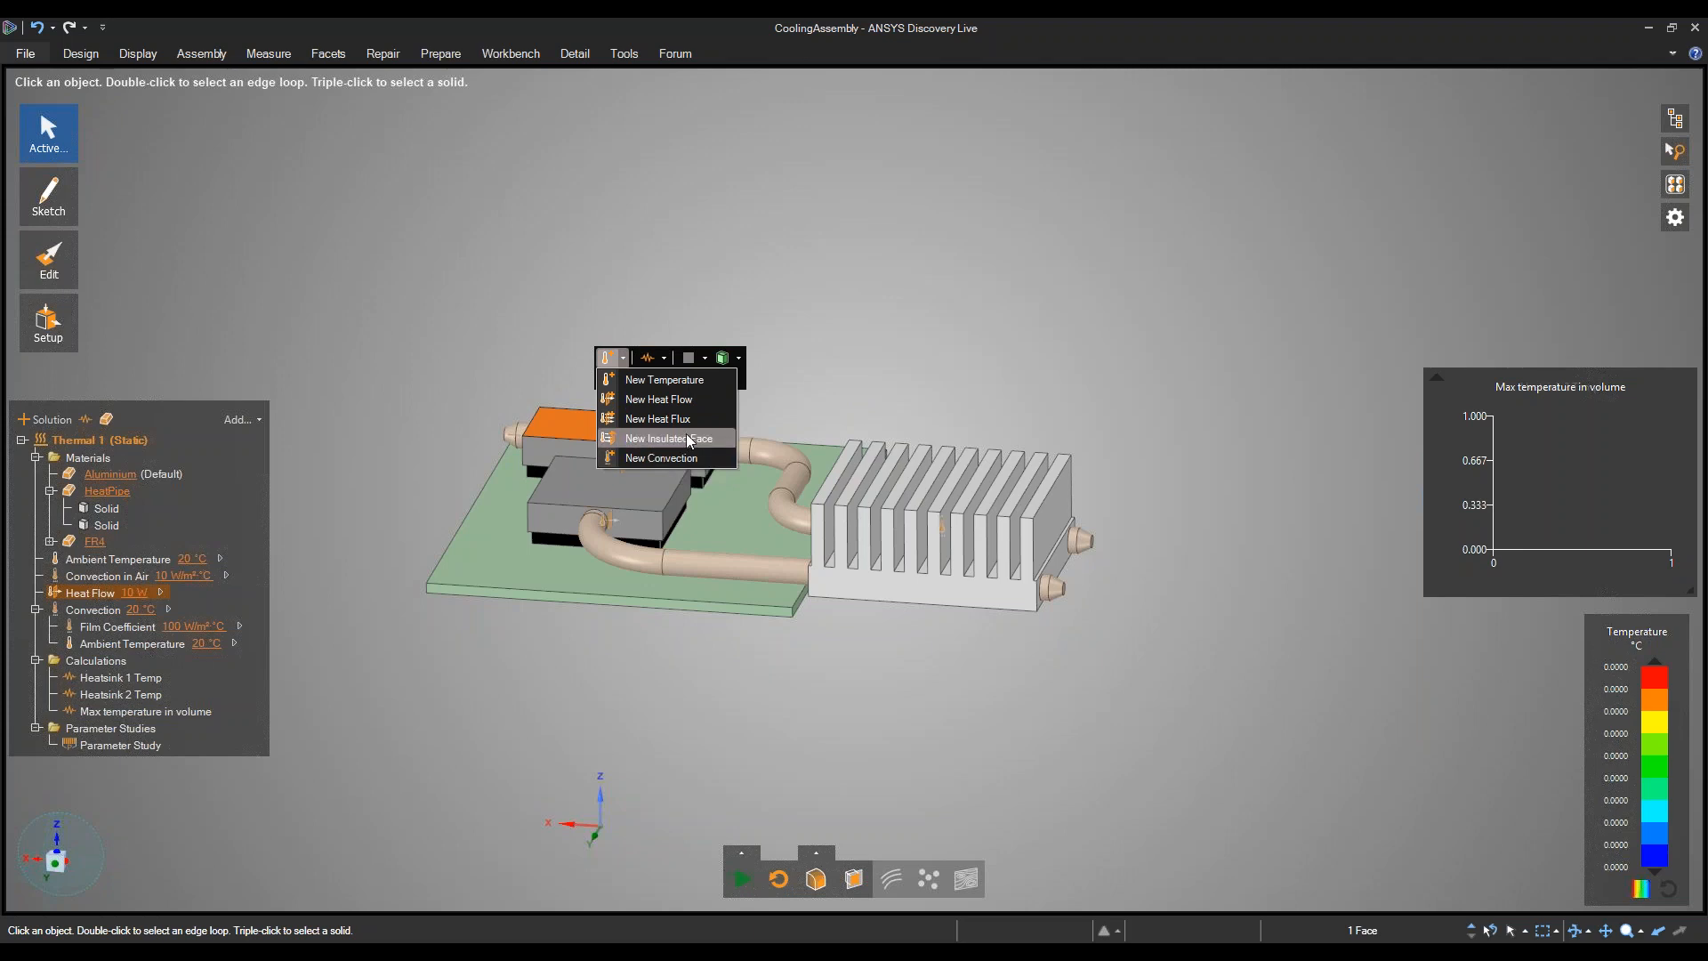
pyautogui.click(596, 282)
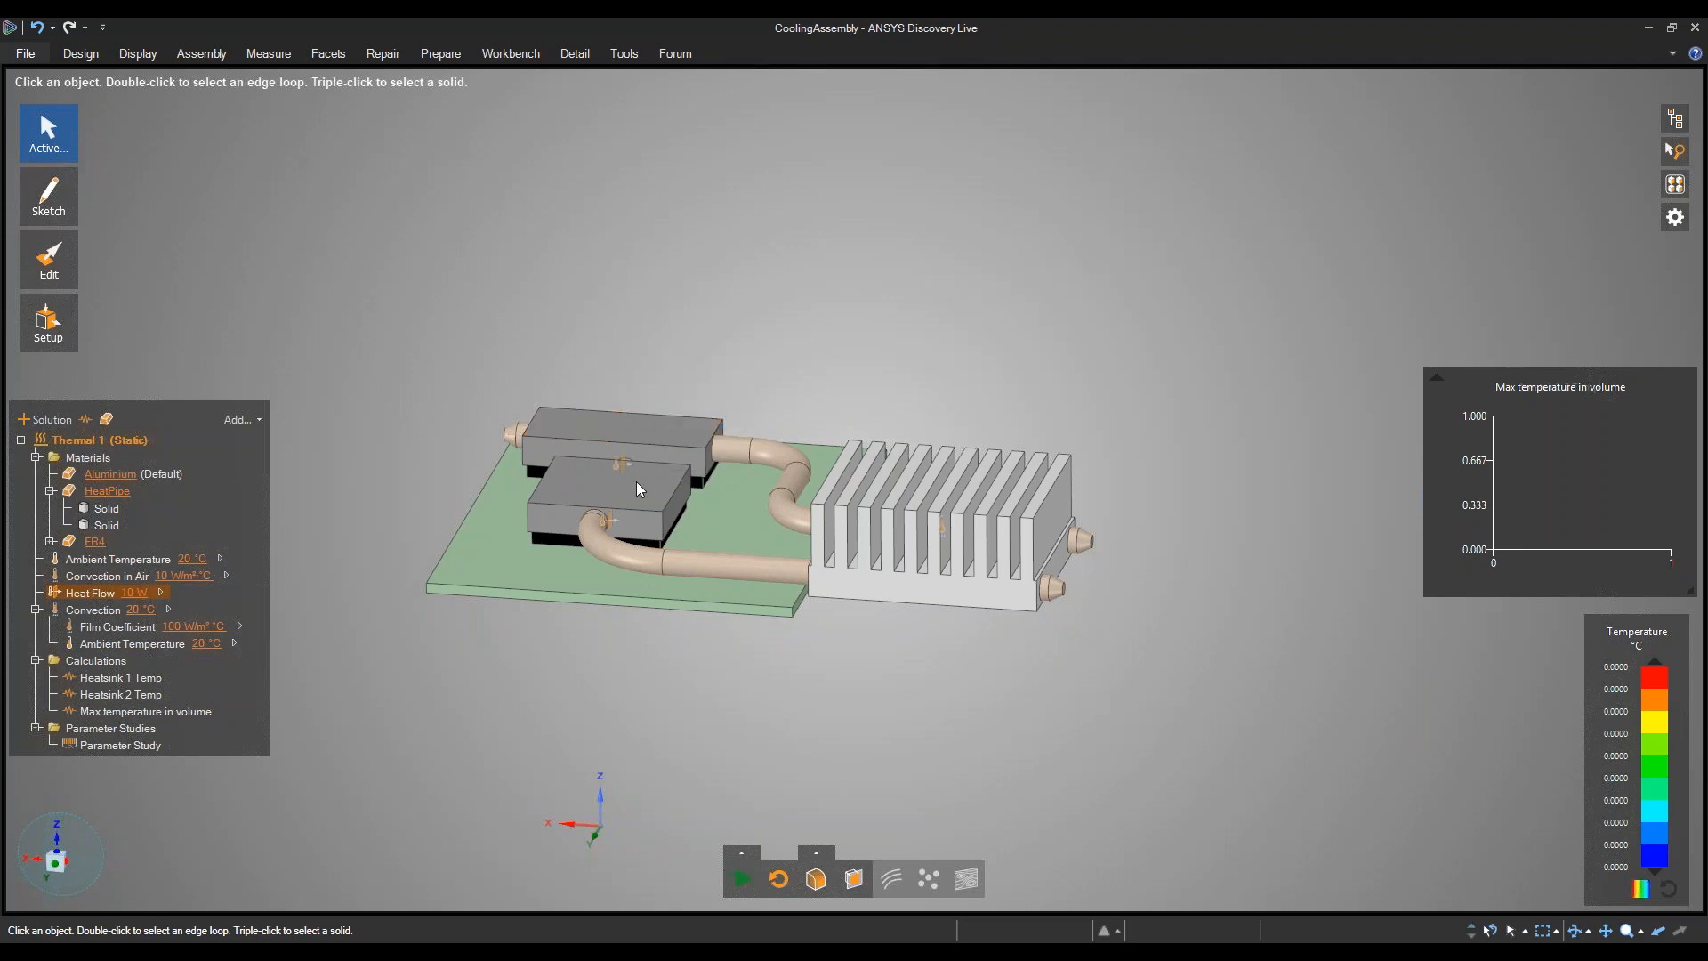
# Run the thermal simulation of the cooling assembly and view the temperature result from the opposite side.
pyautogui.click(738, 879)
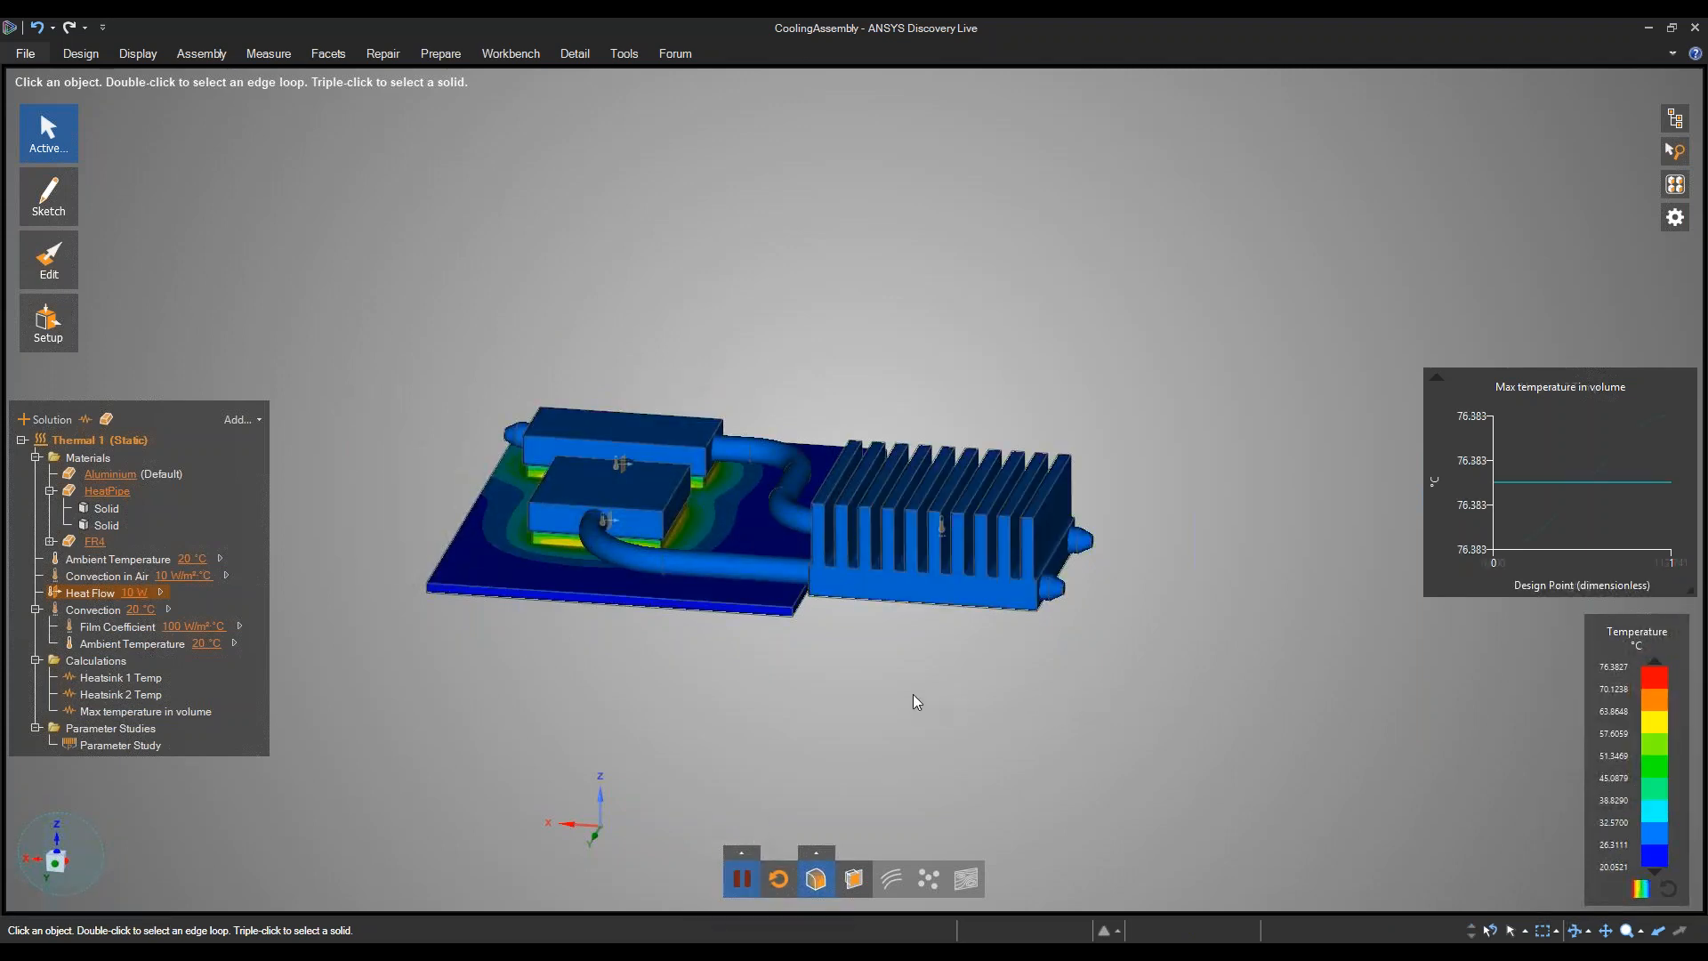
pyautogui.moveTo(871, 696); pyautogui.dragTo(730, 676, button='middle')
pyautogui.moveTo(877, 620); pyautogui.dragTo(786, 697, button='middle')
# Show the surface temperature result in cross section, cutting the assembly with a vertical plane through the board.
pyautogui.click(814, 854)
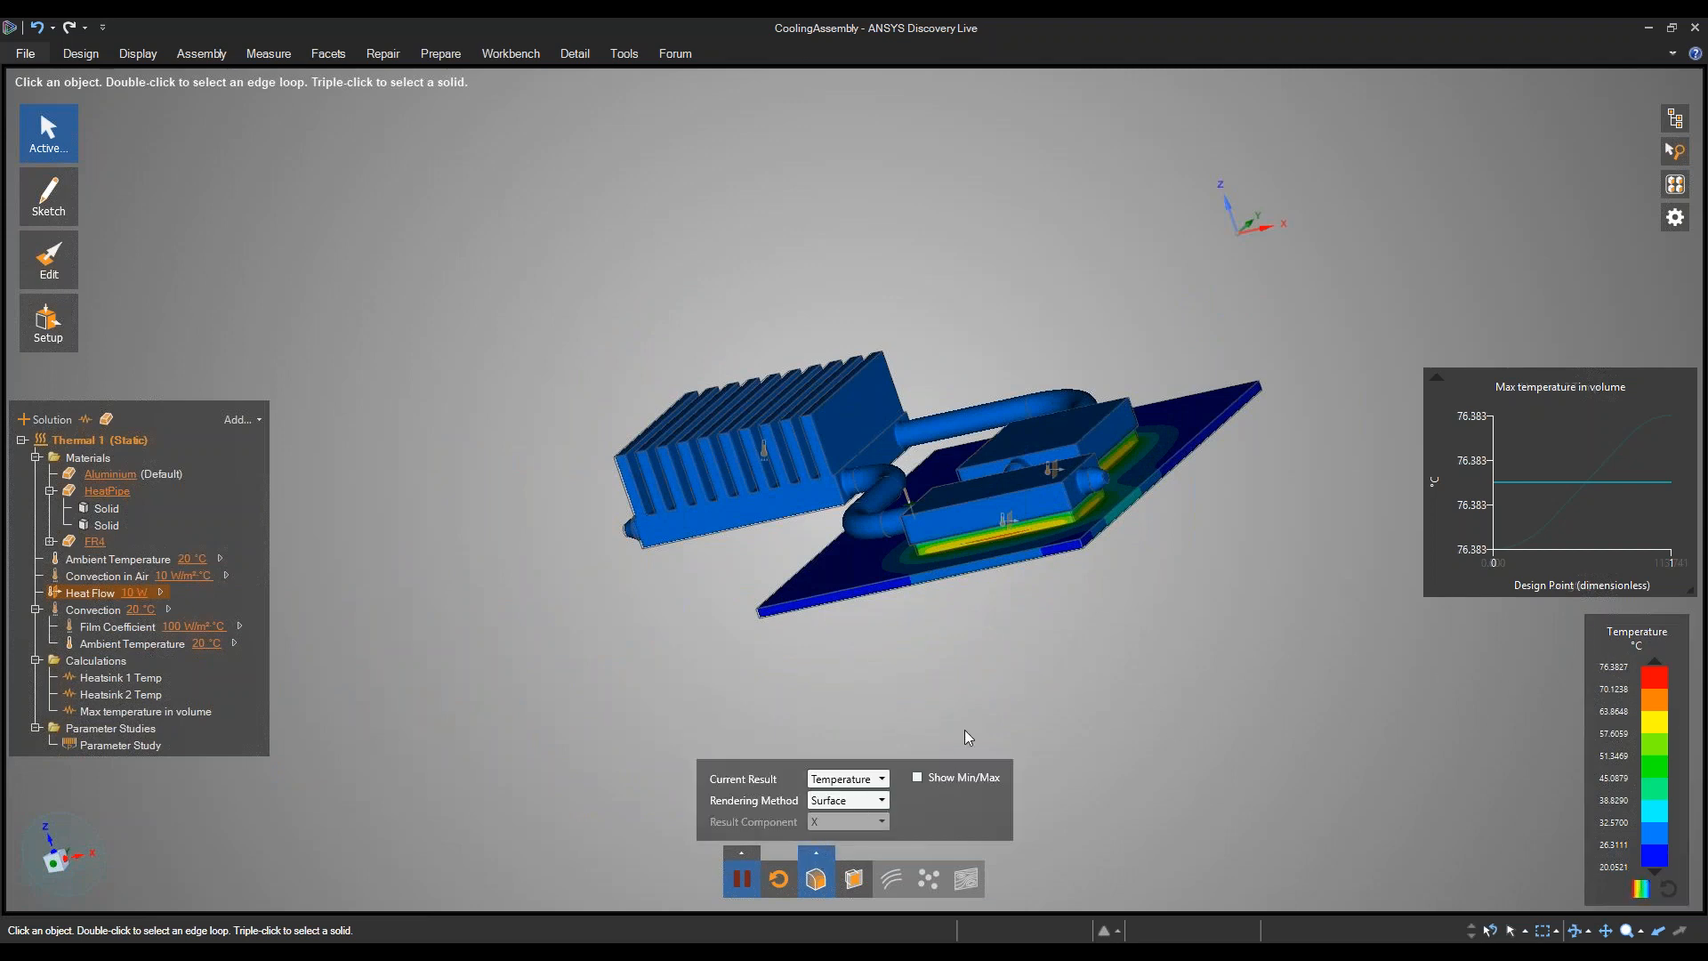
pyautogui.moveTo(947, 716); pyautogui.dragTo(1056, 709, button='middle')
pyautogui.click(879, 801)
pyautogui.click(1093, 835)
pyautogui.click(855, 883)
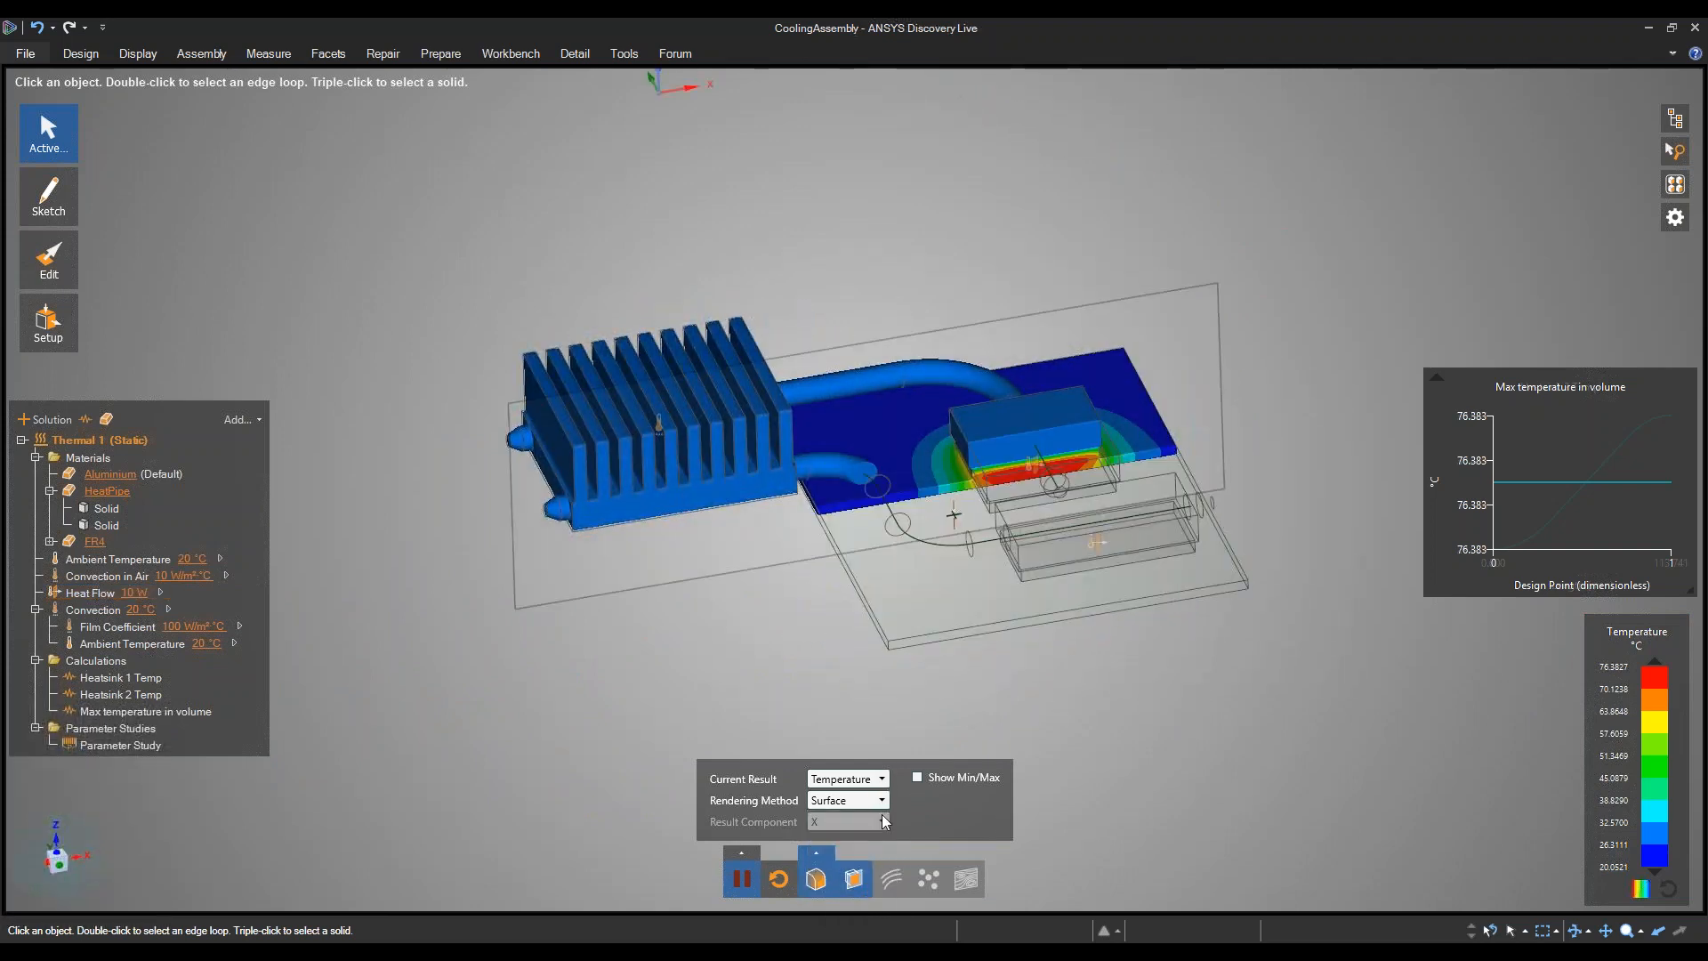
pyautogui.moveTo(834, 583); pyautogui.dragTo(850, 524, button='middle')
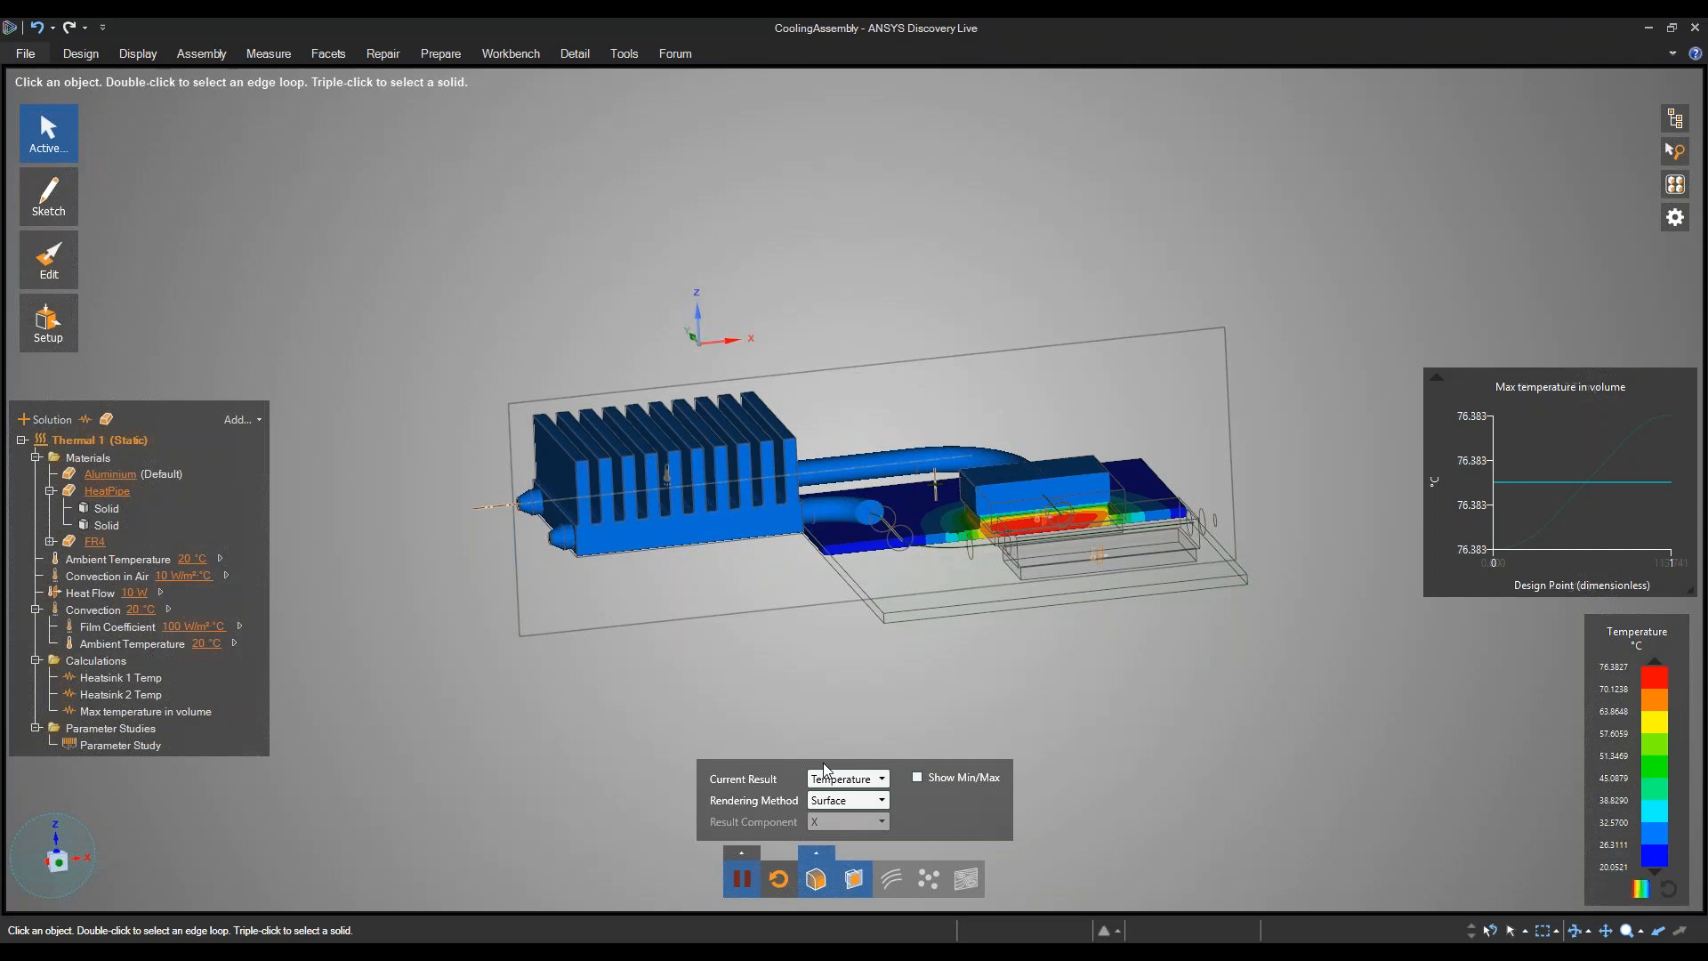
# Show the minimum and maximum temperature markers, hide them again and examine the cut assembly from other angles.
pyautogui.click(918, 776)
pyautogui.moveTo(886, 678)
pyautogui.mouseDown(button='middle')
pyautogui.moveTo(842, 691)
pyautogui.moveTo(908, 659)
pyautogui.moveTo(909, 676)
pyautogui.mouseUp(button='middle')
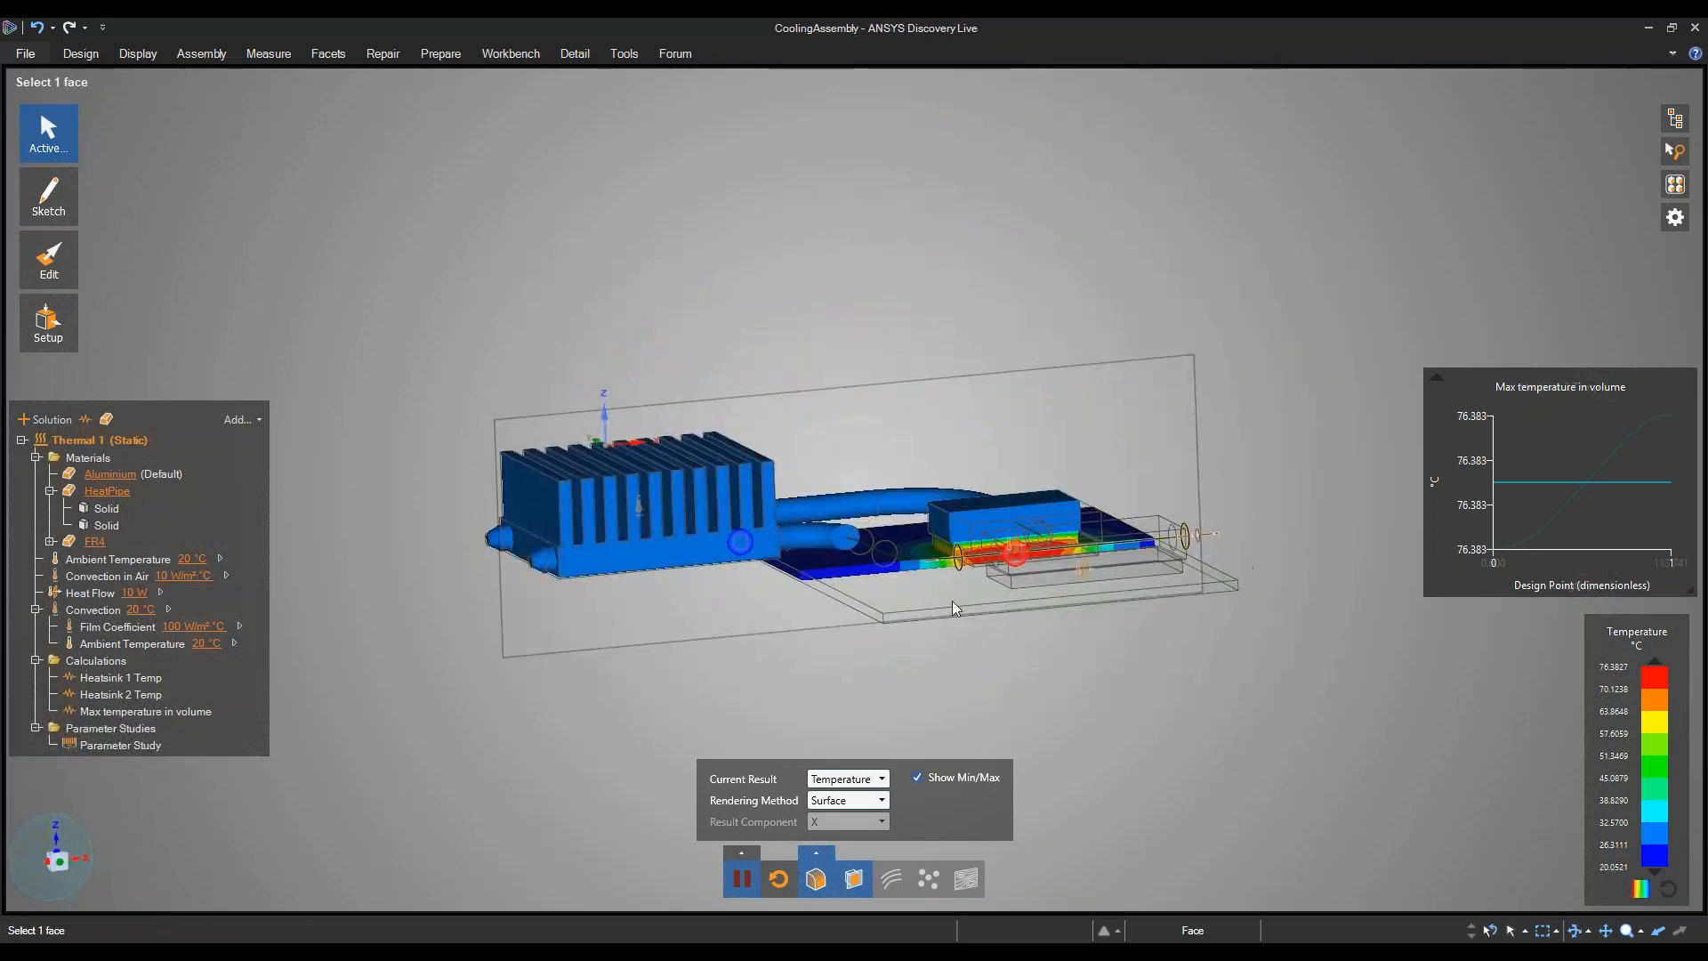
pyautogui.click(917, 776)
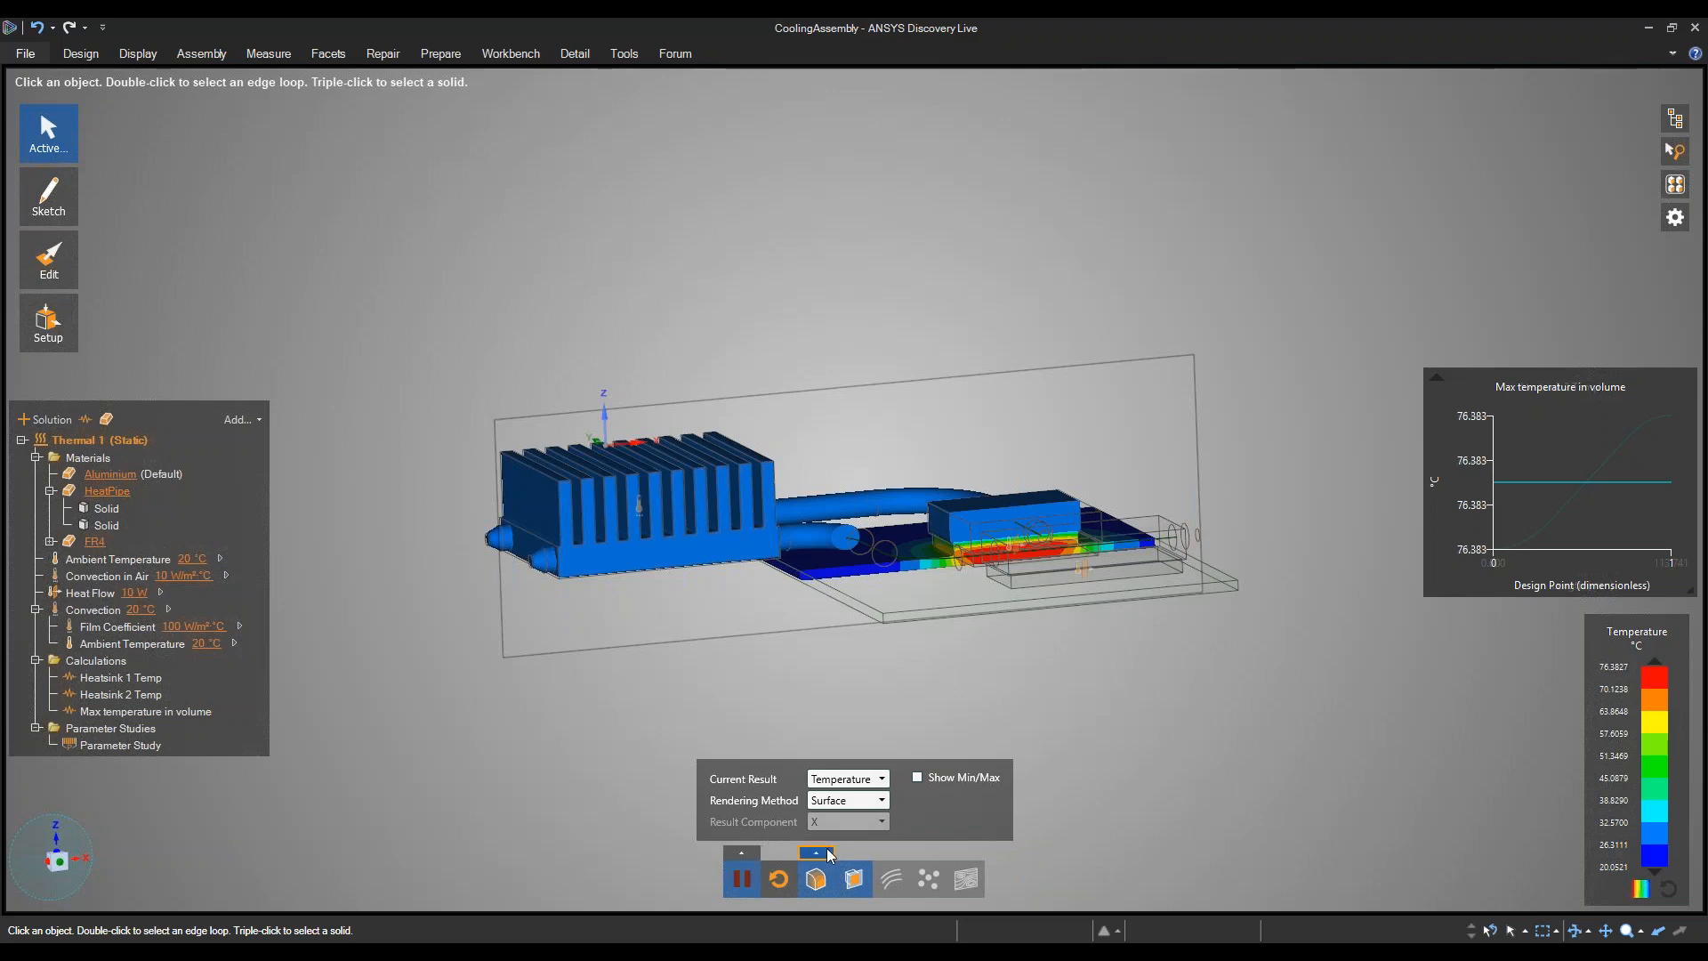
pyautogui.moveTo(899, 730); pyautogui.dragTo(1001, 697, button='middle')
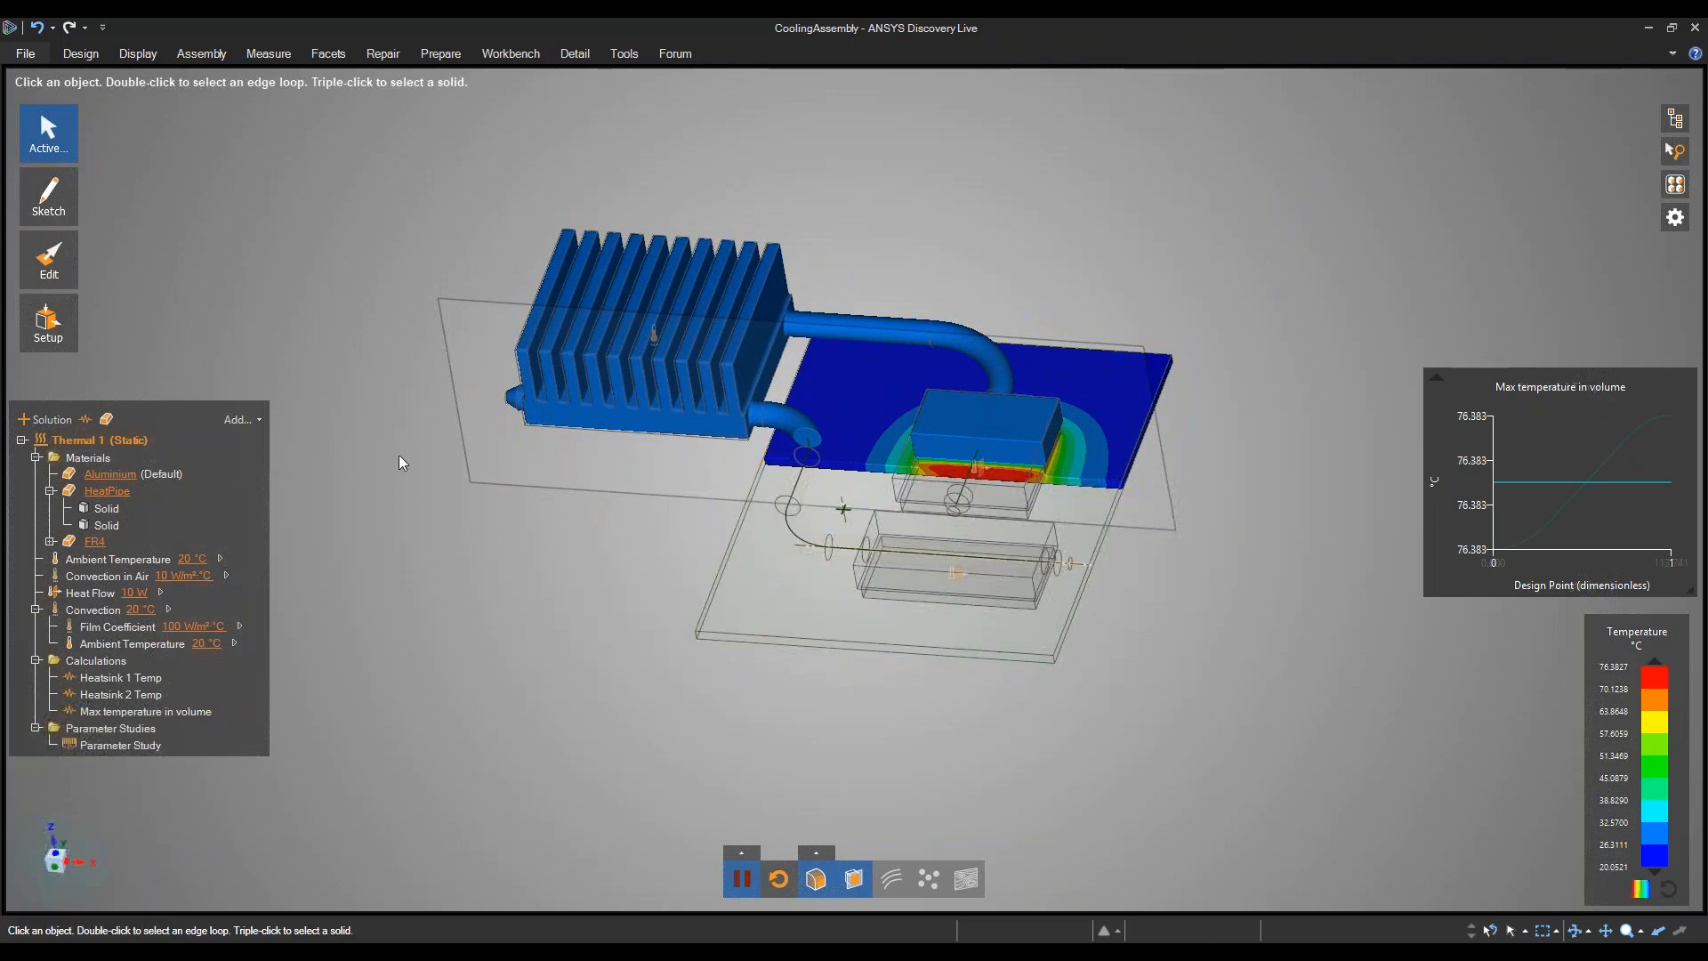
pyautogui.moveTo(489, 646); pyautogui.dragTo(489, 583, button='middle')
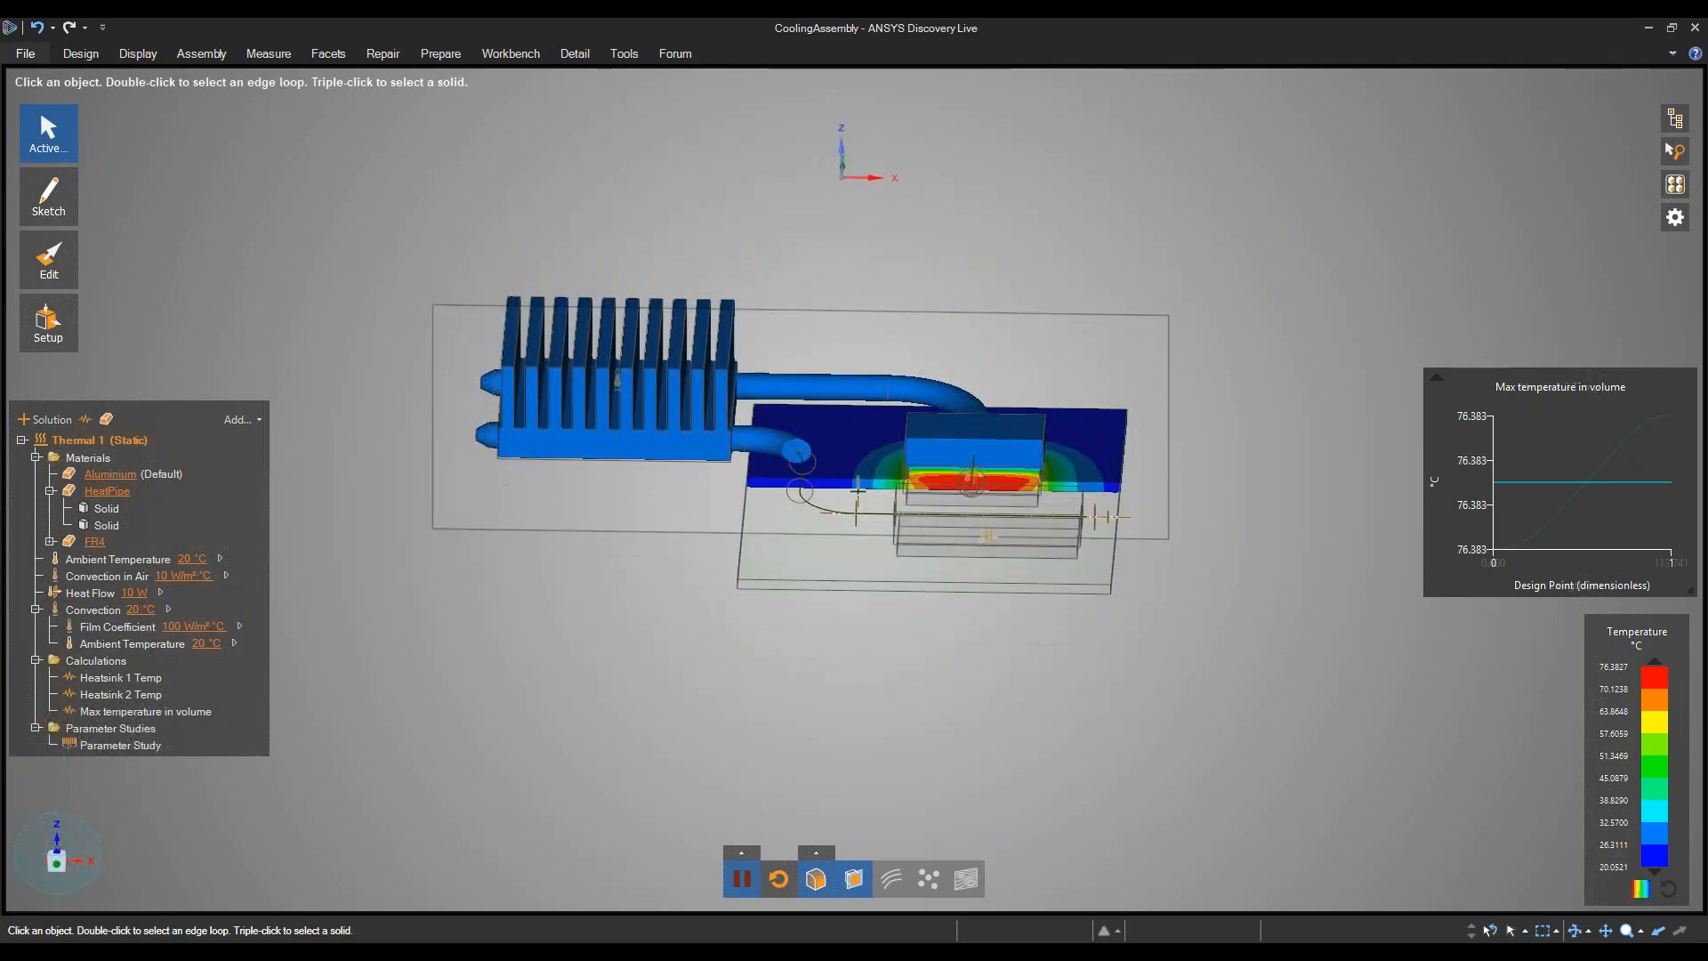
# Turn off the cross section and show the temperature result on the whole cooling assembly again.
pyautogui.moveTo(849, 854); pyautogui.dragTo(822, 725, button='middle')
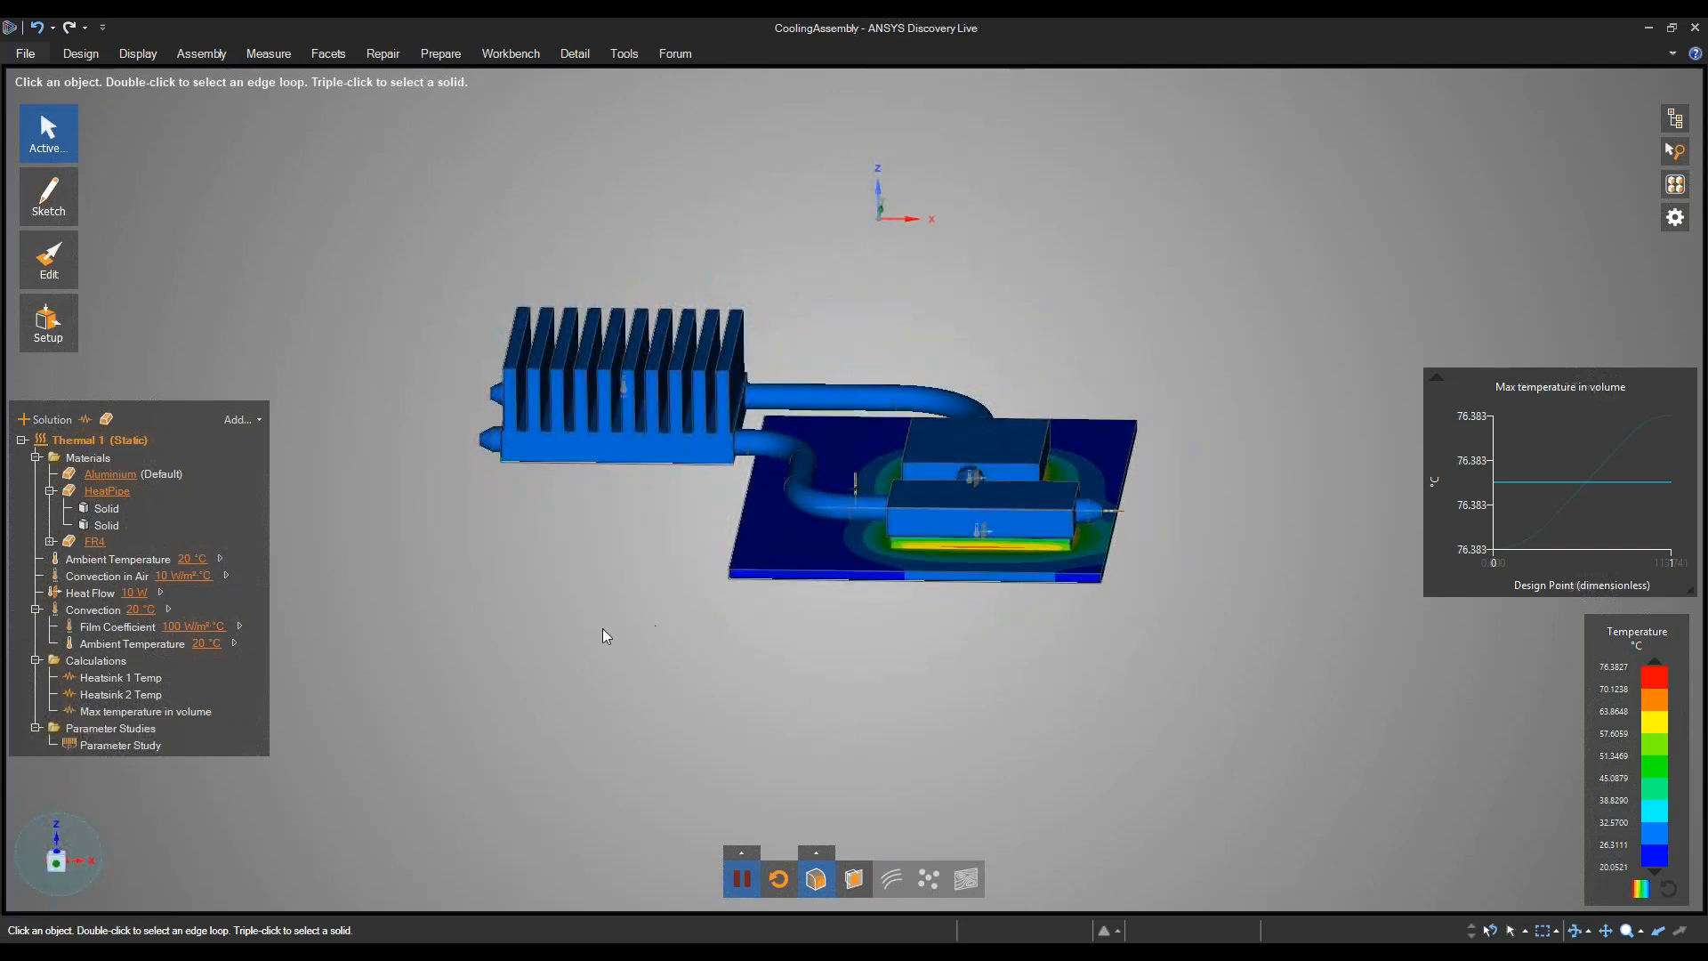
pyautogui.moveTo(552, 526)
pyautogui.mouseDown(button='middle')
pyautogui.moveTo(591, 587)
pyautogui.moveTo(545, 495)
pyautogui.mouseUp(button='middle')
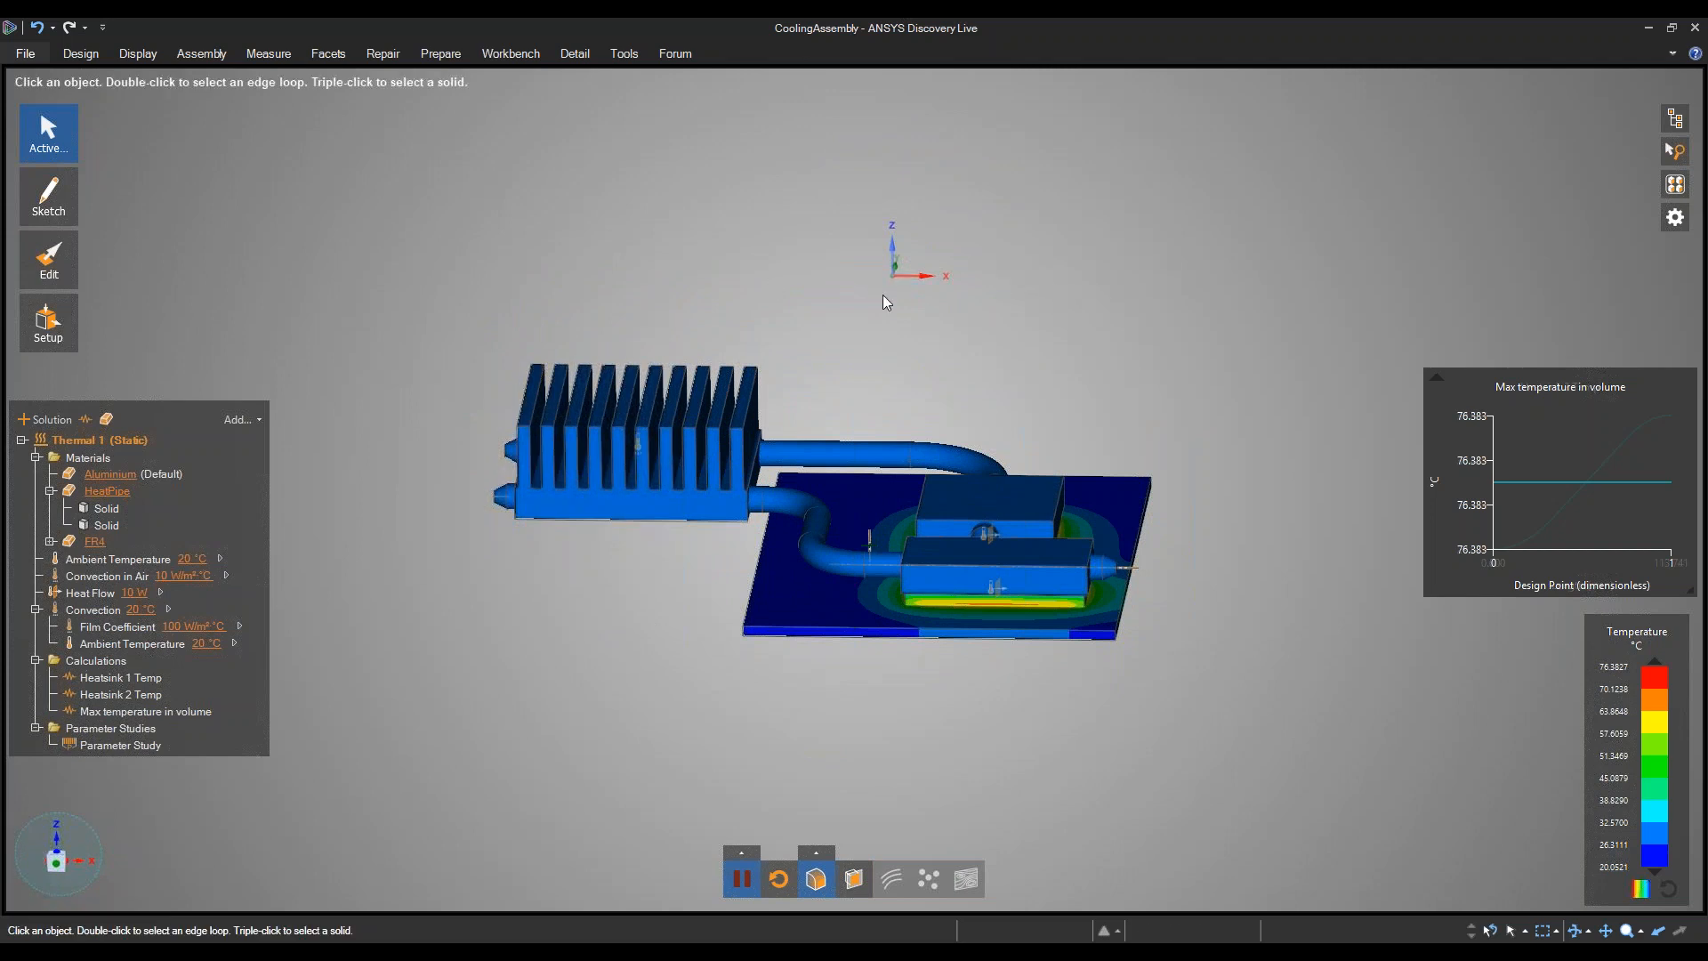
pyautogui.moveTo(1141, 474); pyautogui.dragTo(1032, 478, button='middle')
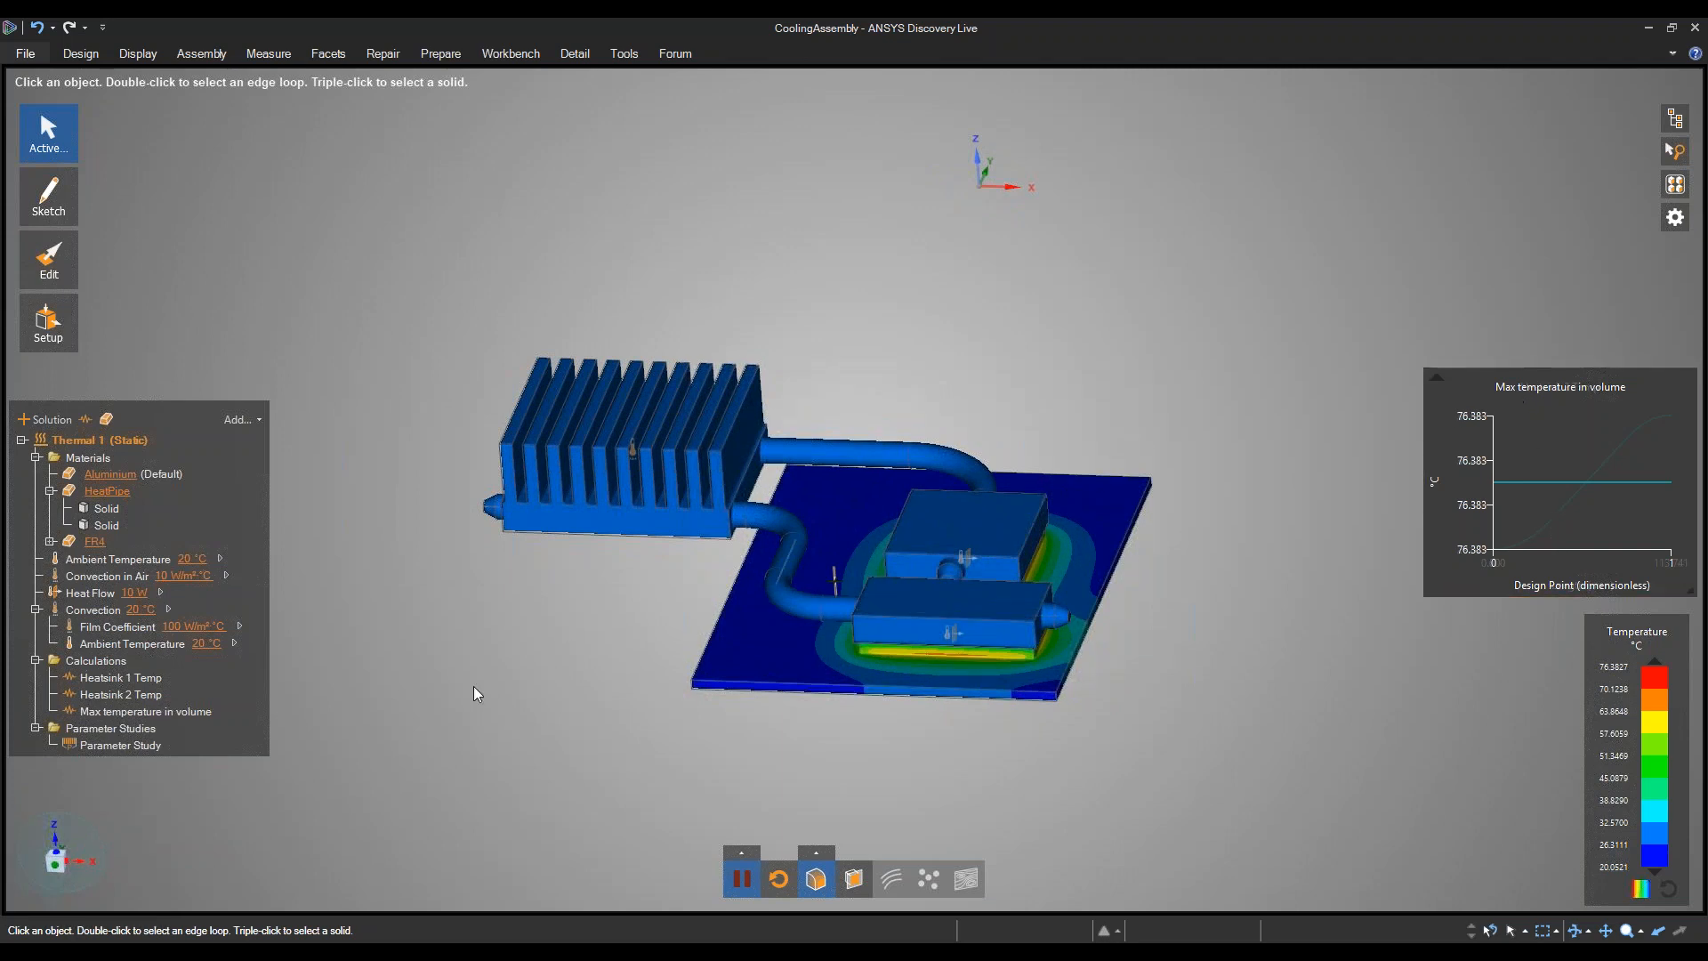
# Delete the Heatsink 2 Temp and Heatsink 1 Temp calculations and place the maximum temperature chart beside the assembly.
pyautogui.moveTo(1529, 388); pyautogui.dragTo(1237, 252)
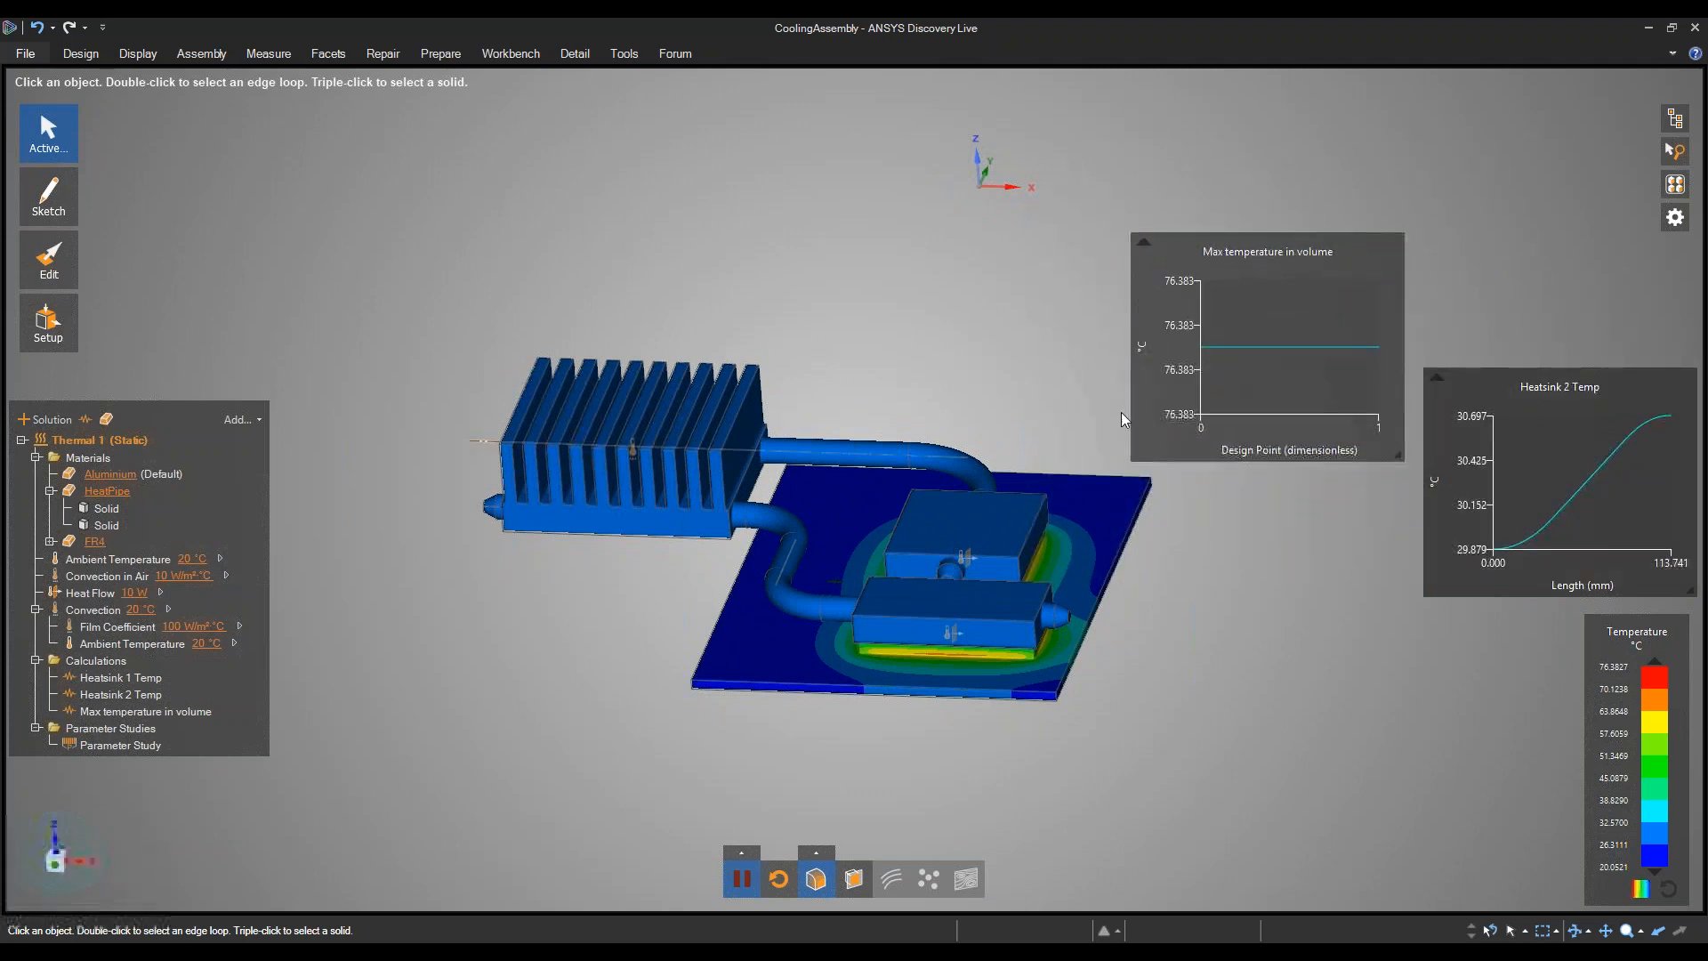
pyautogui.rightClick(137, 695)
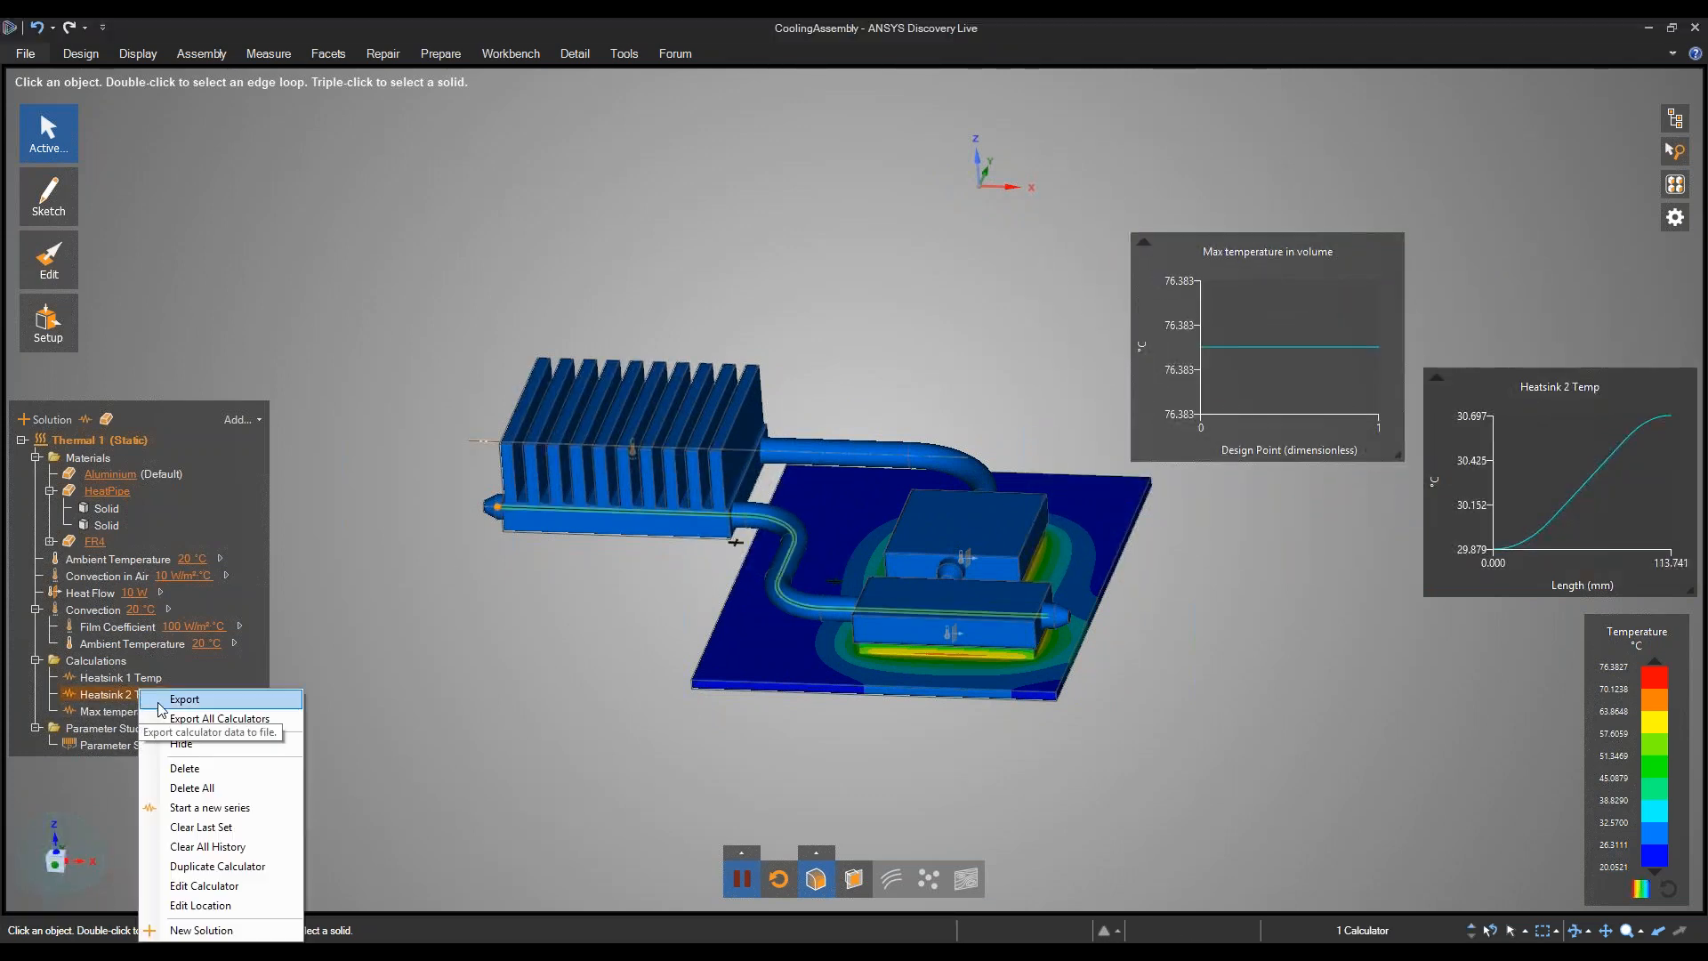
pyautogui.click(190, 769)
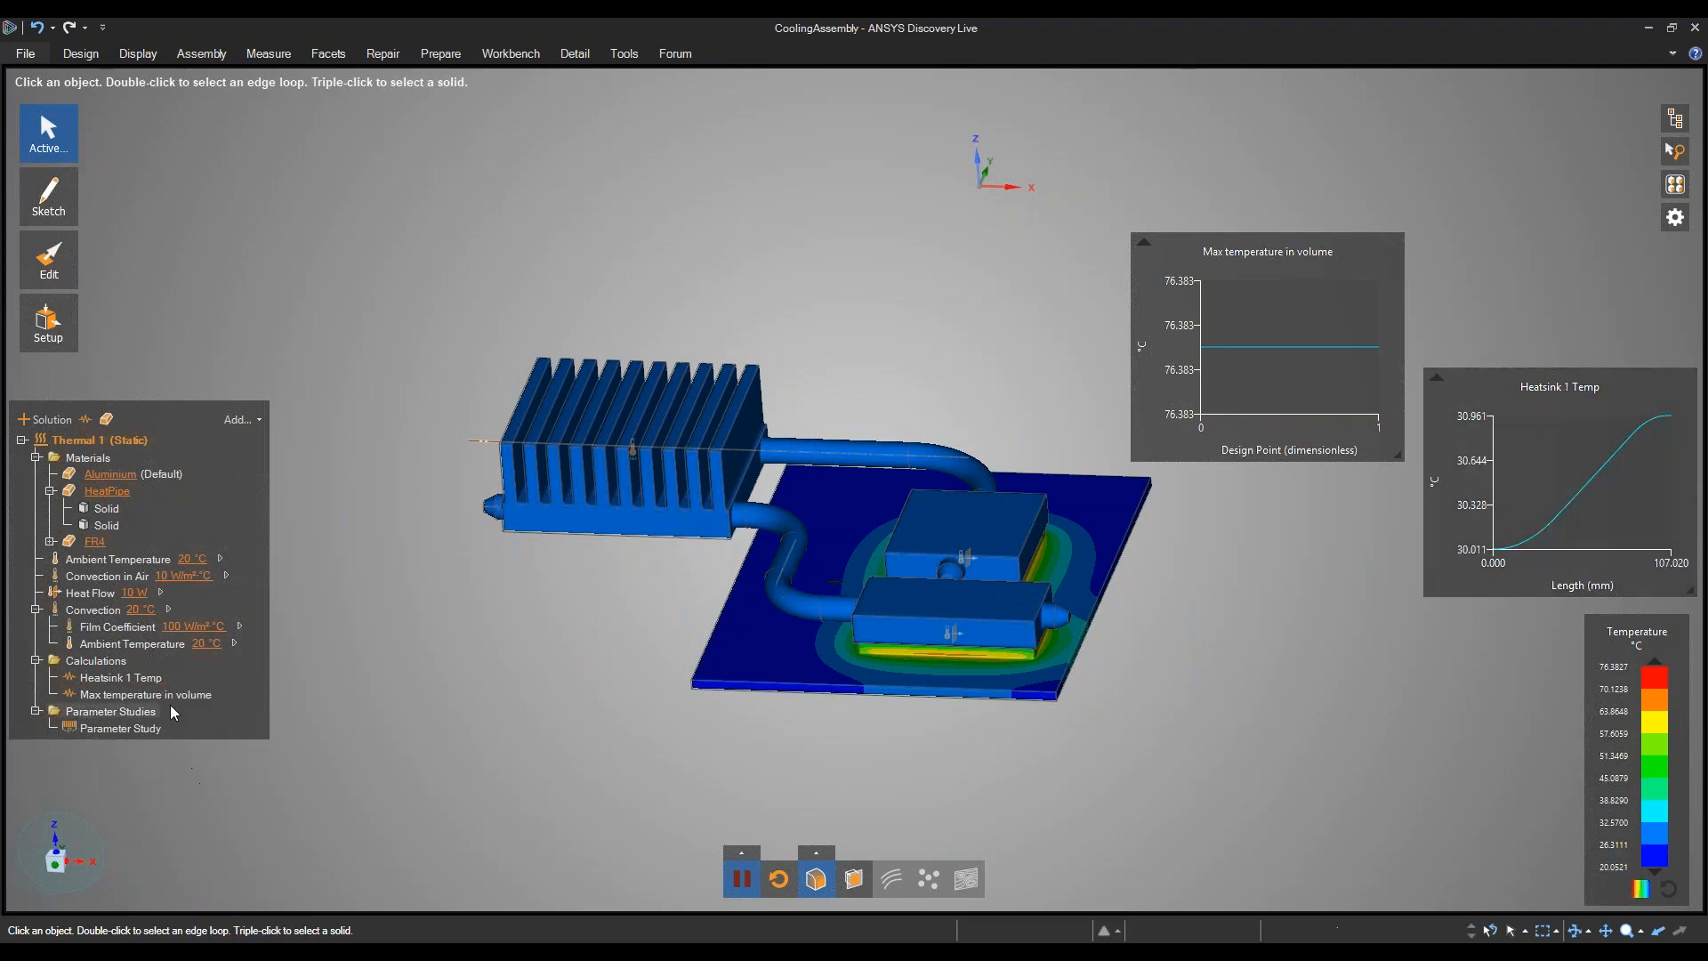
pyautogui.rightClick(159, 683)
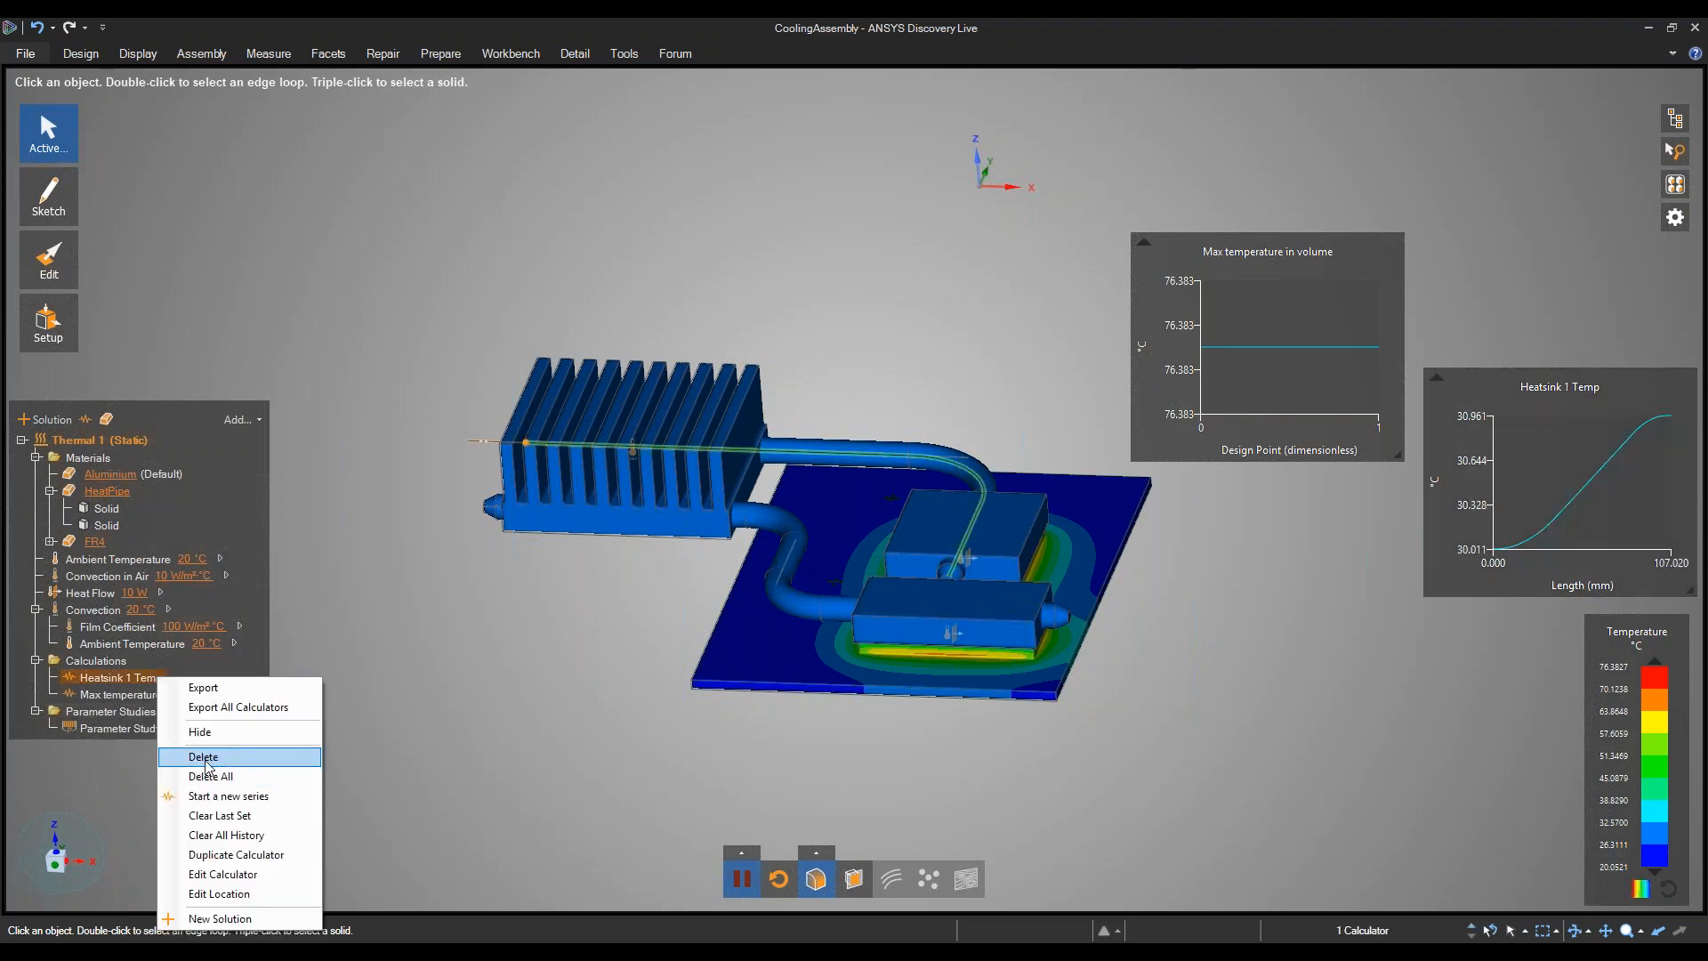
pyautogui.click(205, 761)
pyautogui.moveTo(1274, 249); pyautogui.dragTo(1402, 354)
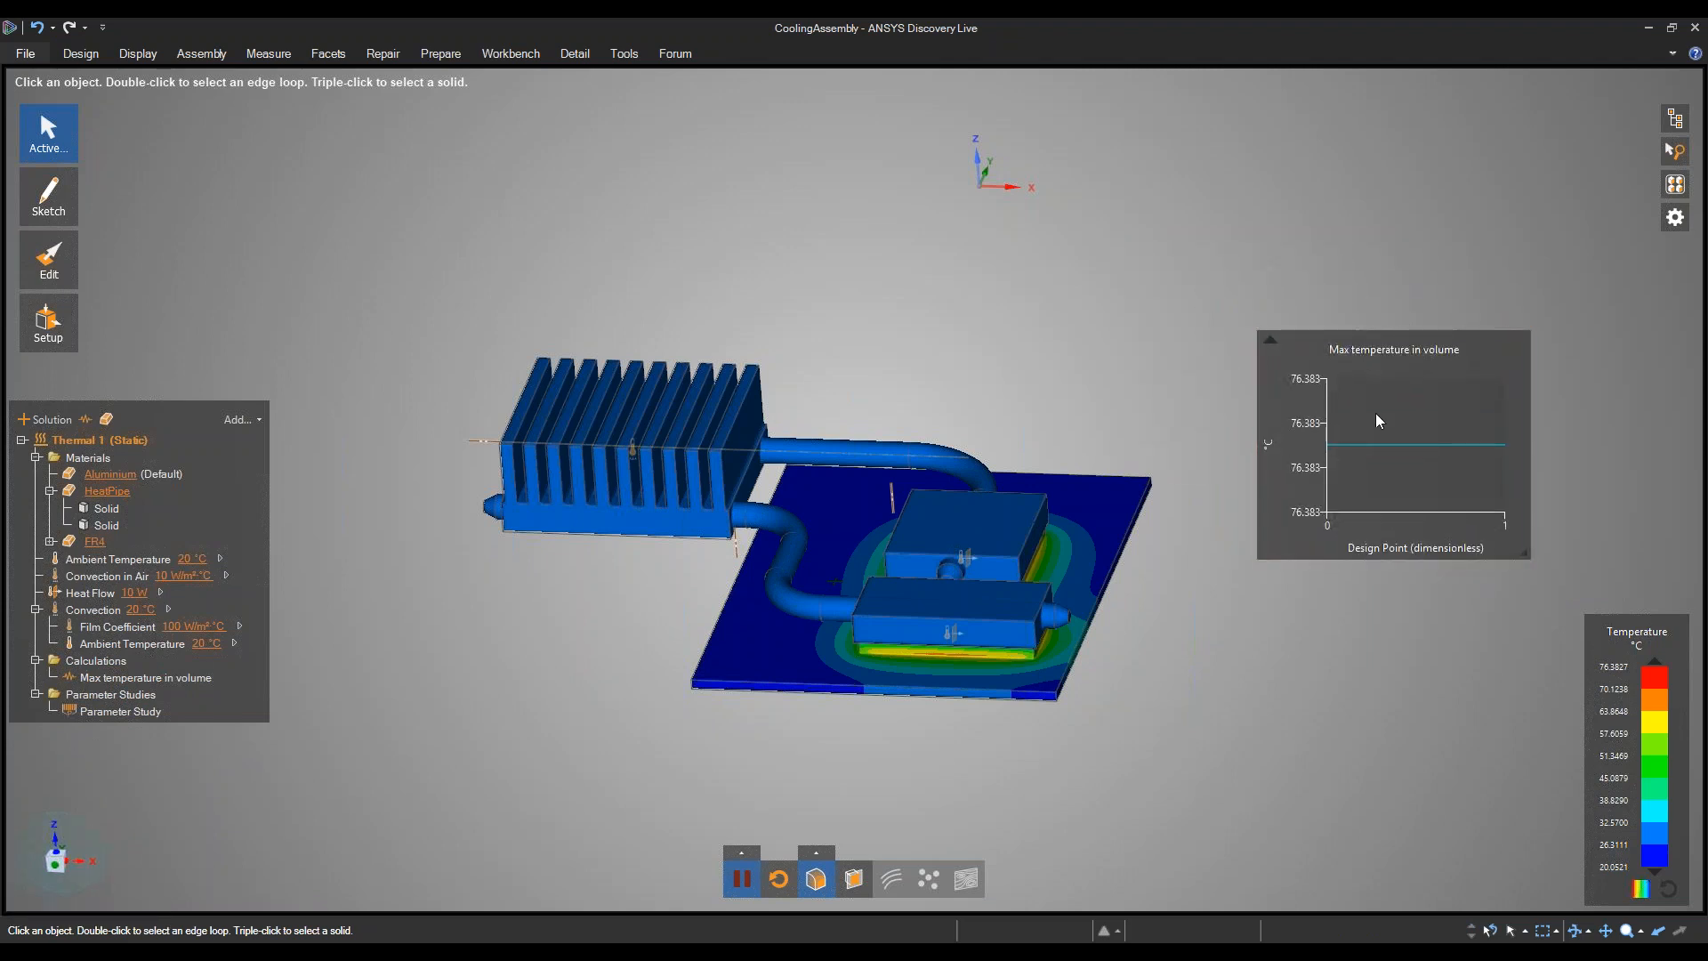
# Activate the Pull tool for direct editing of the assembly's geometry.
pyautogui.moveTo(46, 267)
pyautogui.click(112, 260)
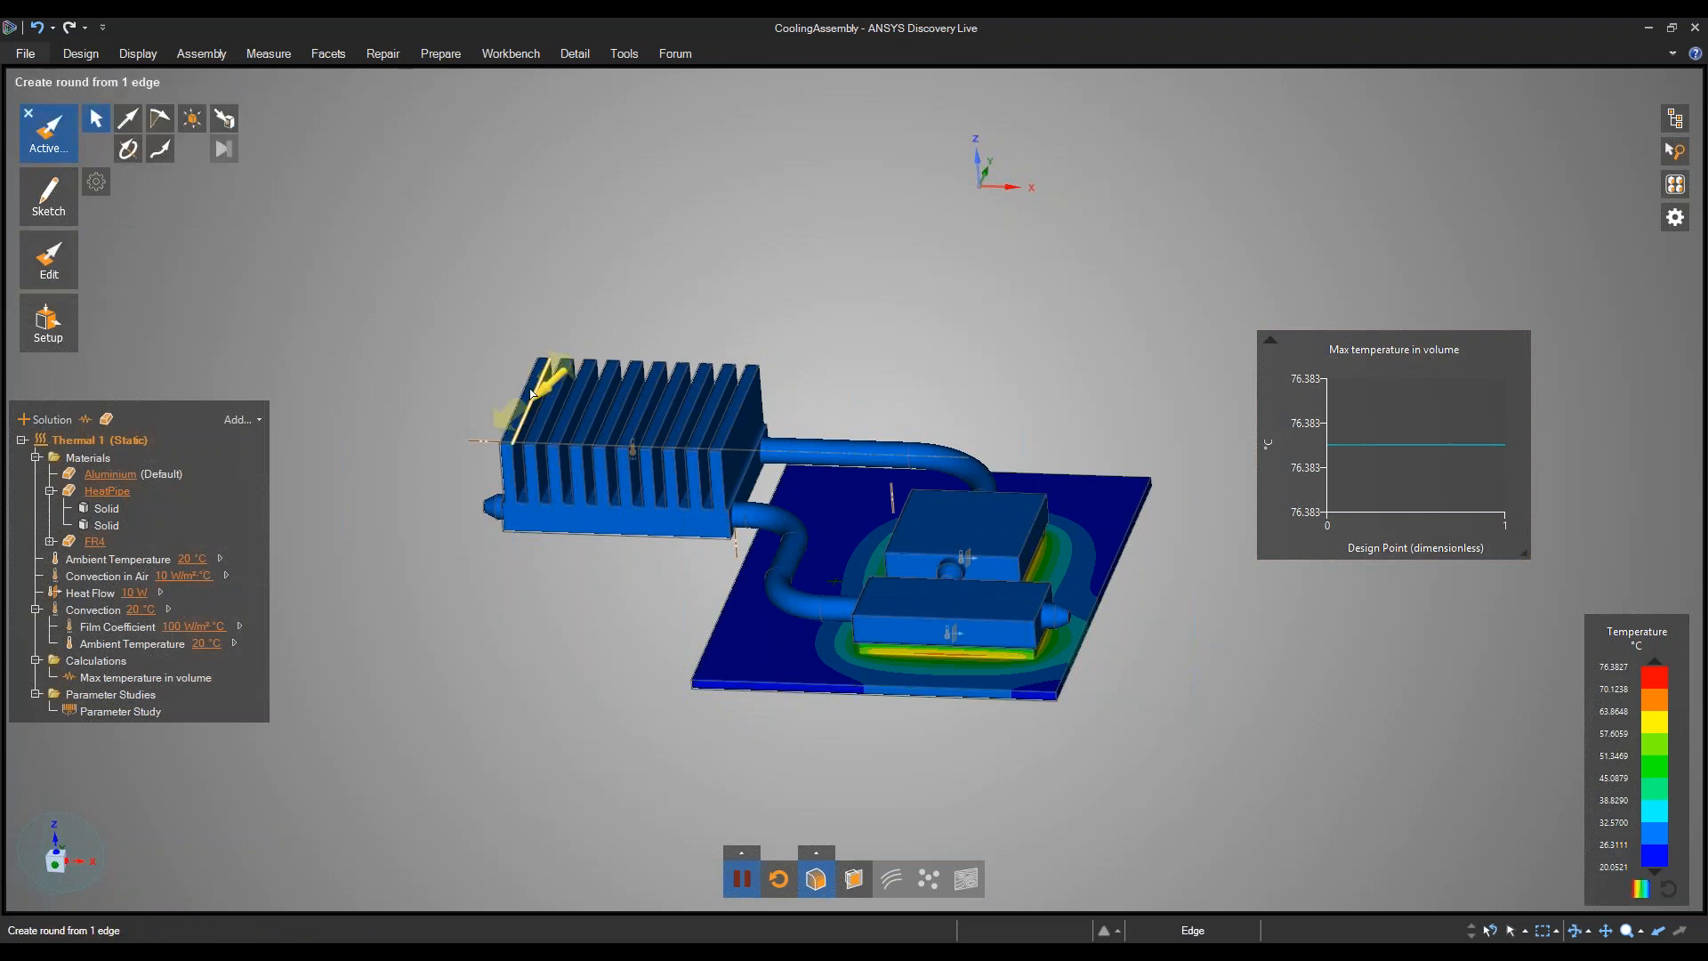
pyautogui.click(524, 397)
pyautogui.keyDown('ctrl'); pyautogui.click(554, 388); pyautogui.keyUp('ctrl')
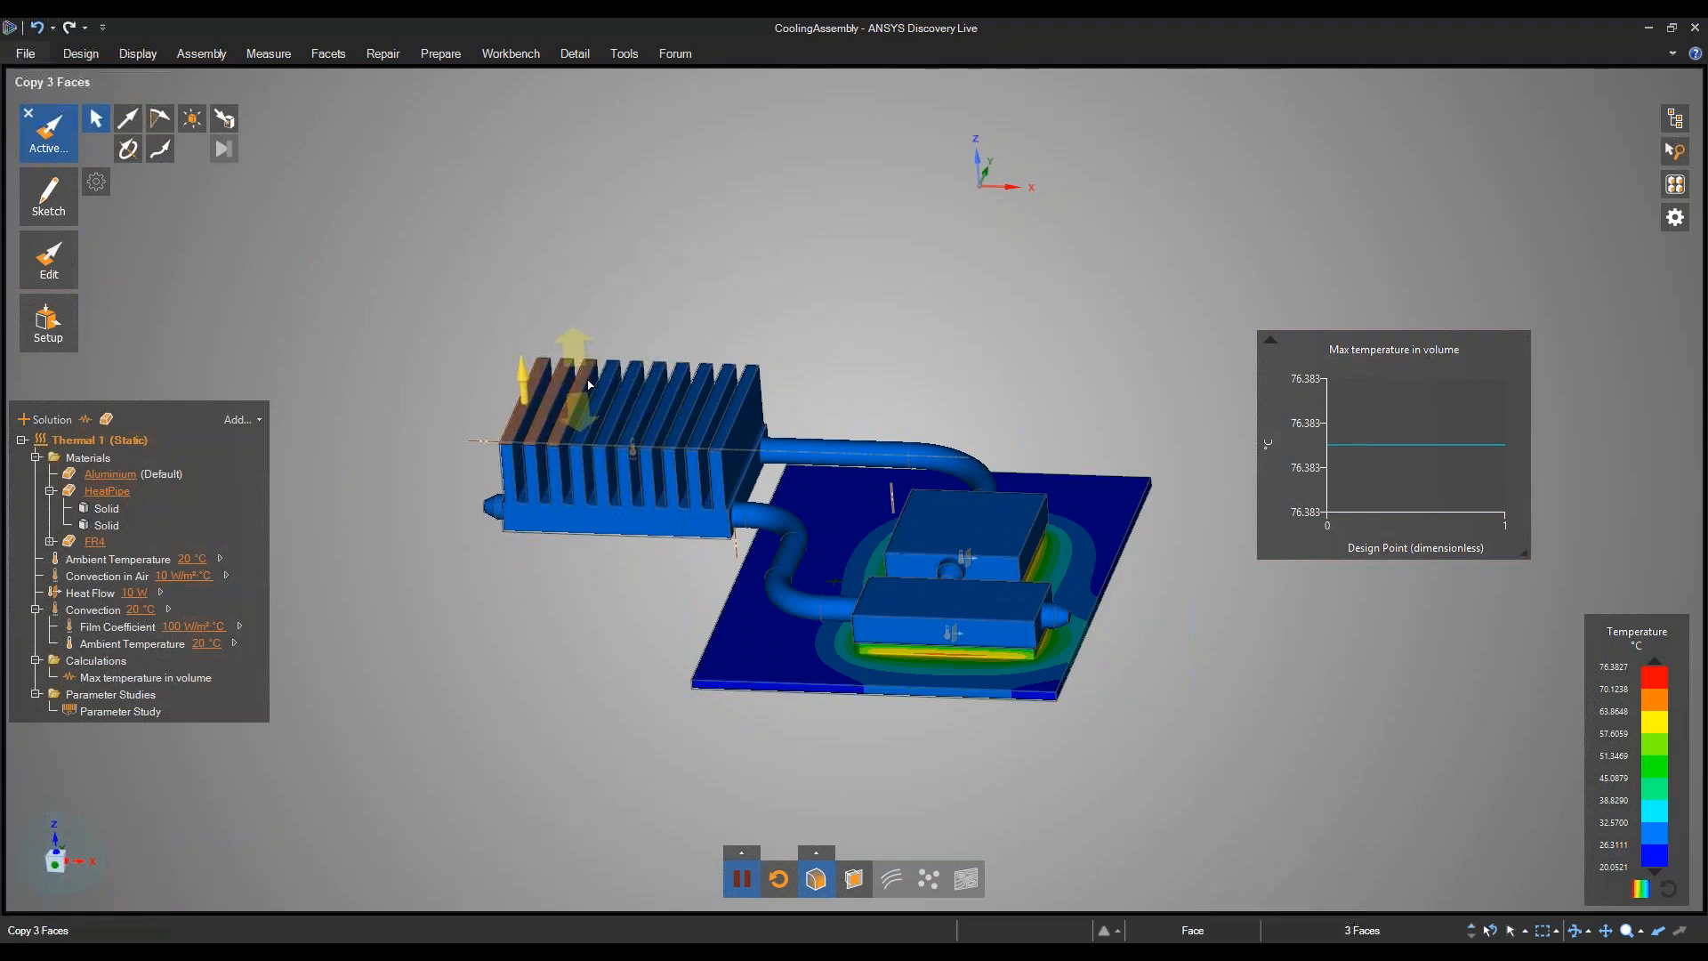
pyautogui.keyDown('ctrl'); pyautogui.click(604, 392); pyautogui.keyUp('ctrl')
pyautogui.keyDown('ctrl'); pyautogui.click(626, 380); pyautogui.keyUp('ctrl')
pyautogui.keyDown('ctrl'); pyautogui.click(629, 381); pyautogui.keyUp('ctrl')
pyautogui.keyDown('ctrl'); pyautogui.click(651, 389); pyautogui.keyUp('ctrl')
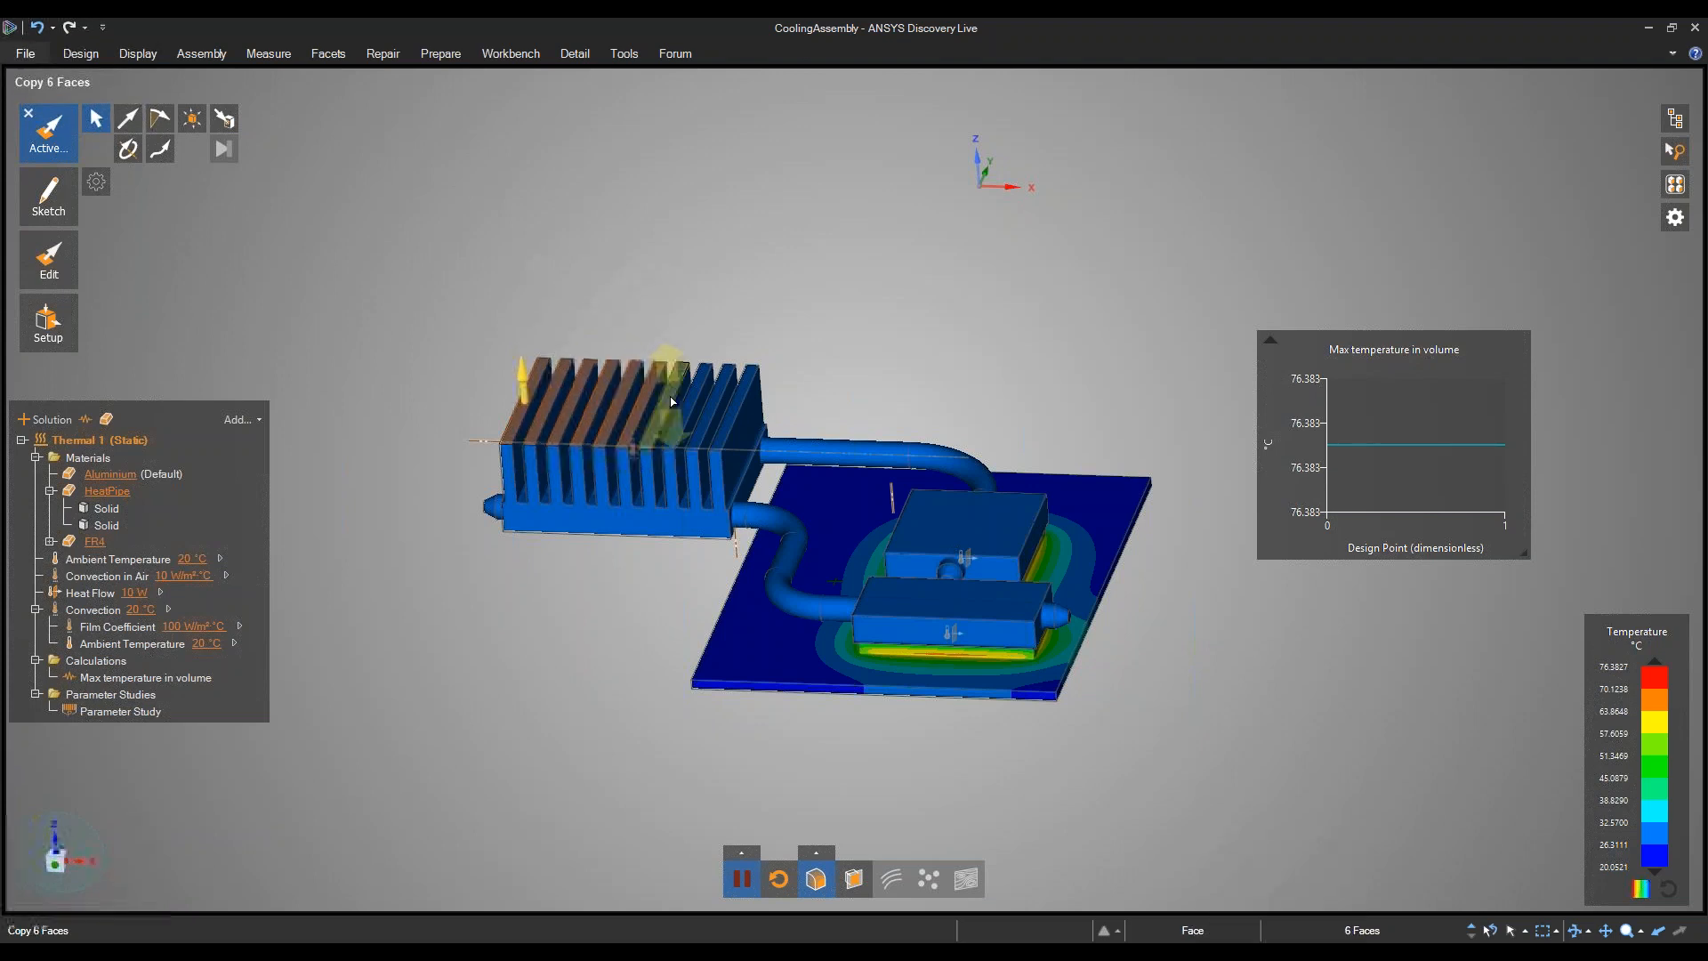
pyautogui.keyDown('ctrl'); pyautogui.doubleClick(674, 367); pyautogui.keyUp('ctrl')
pyautogui.click(660, 249)
# Select the top faces of all ten heatsink fins from the front view and pull them upward to make the fins taller.
pyautogui.moveTo(560, 469); pyautogui.dragTo(499, 681, button='middle')
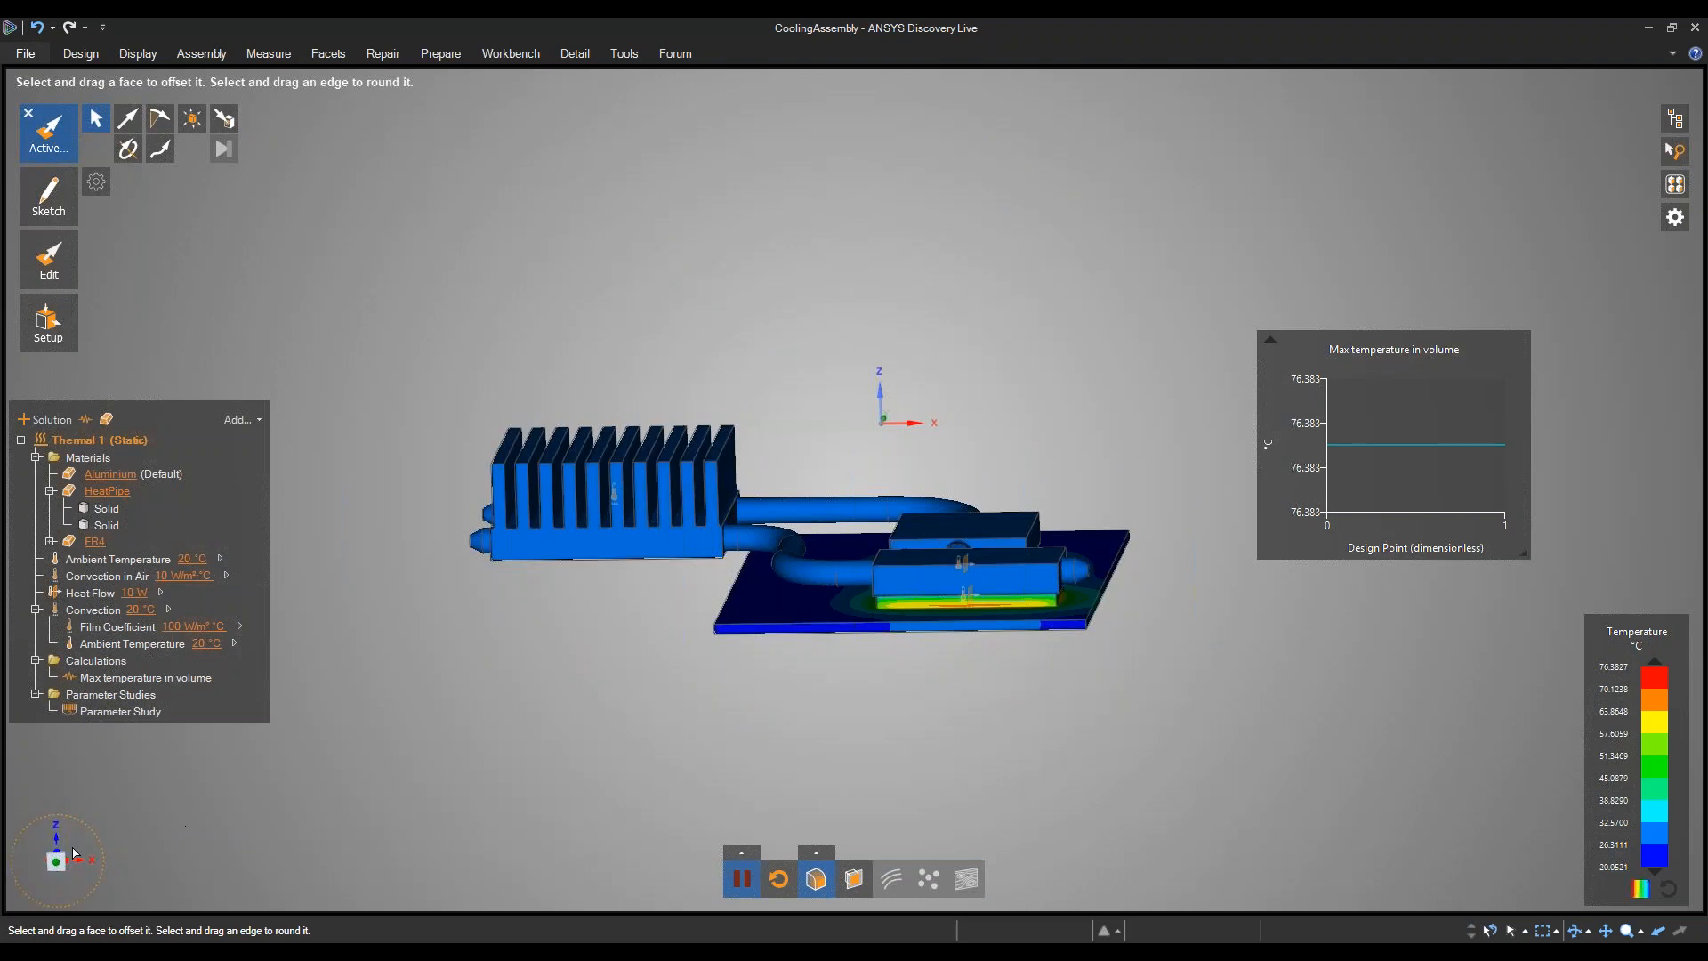
pyautogui.click(49, 870)
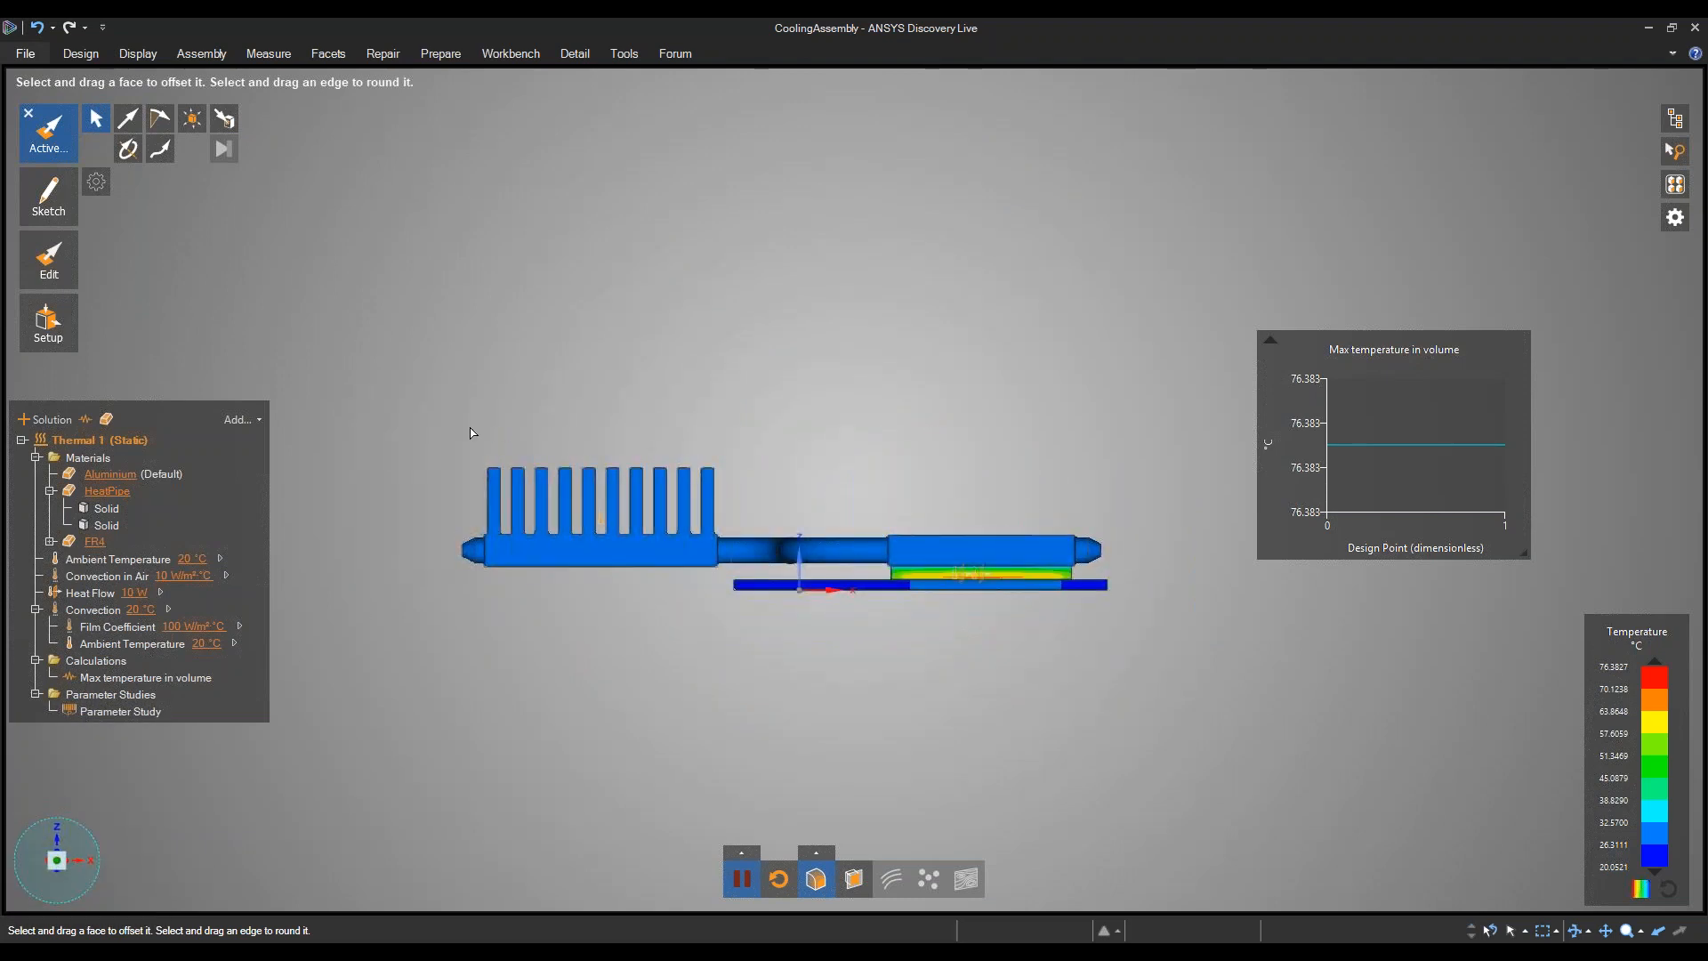
pyautogui.moveTo(685, 472); pyautogui.dragTo(748, 485)
pyautogui.moveTo(698, 384); pyautogui.dragTo(680, 471, button='middle')
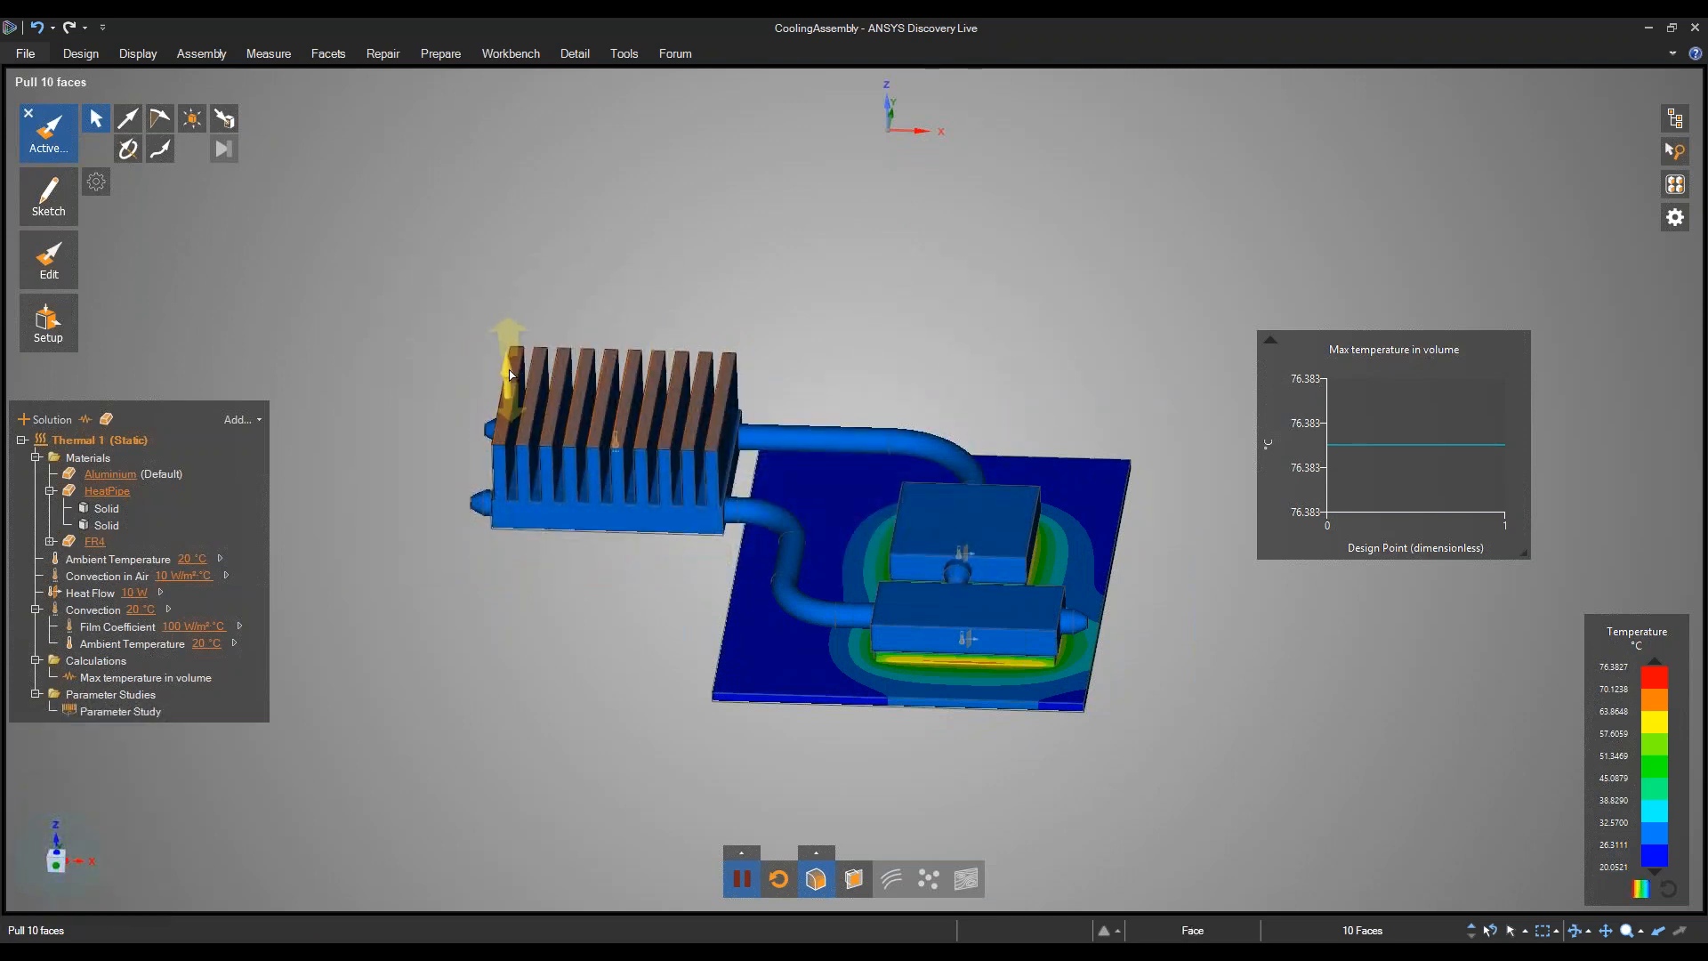
pyautogui.moveTo(511, 358); pyautogui.dragTo(385, 219)
pyautogui.click(385, 219)
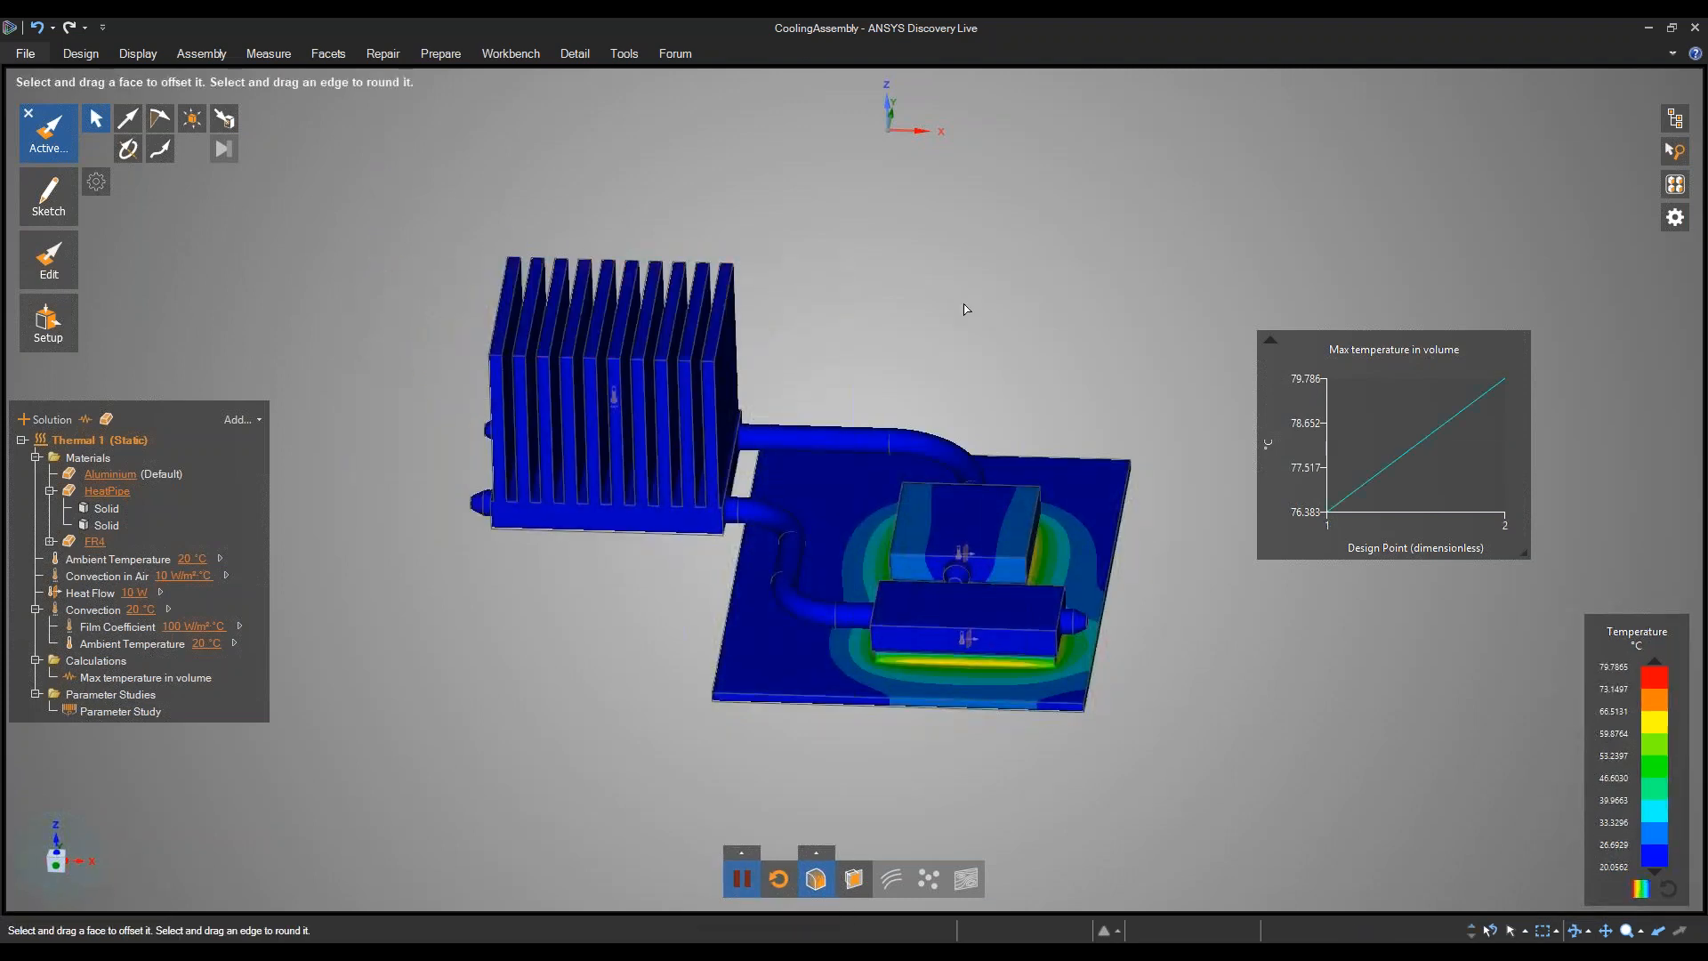
# Raise the simulation setting from Speed to full Fidelity and view the recalculated temperature result on the taller heatsink.
pyautogui.moveTo(1025, 395); pyautogui.dragTo(1054, 417, button='middle')
pyautogui.moveTo(1145, 453); pyautogui.dragTo(1068, 459, button='middle')
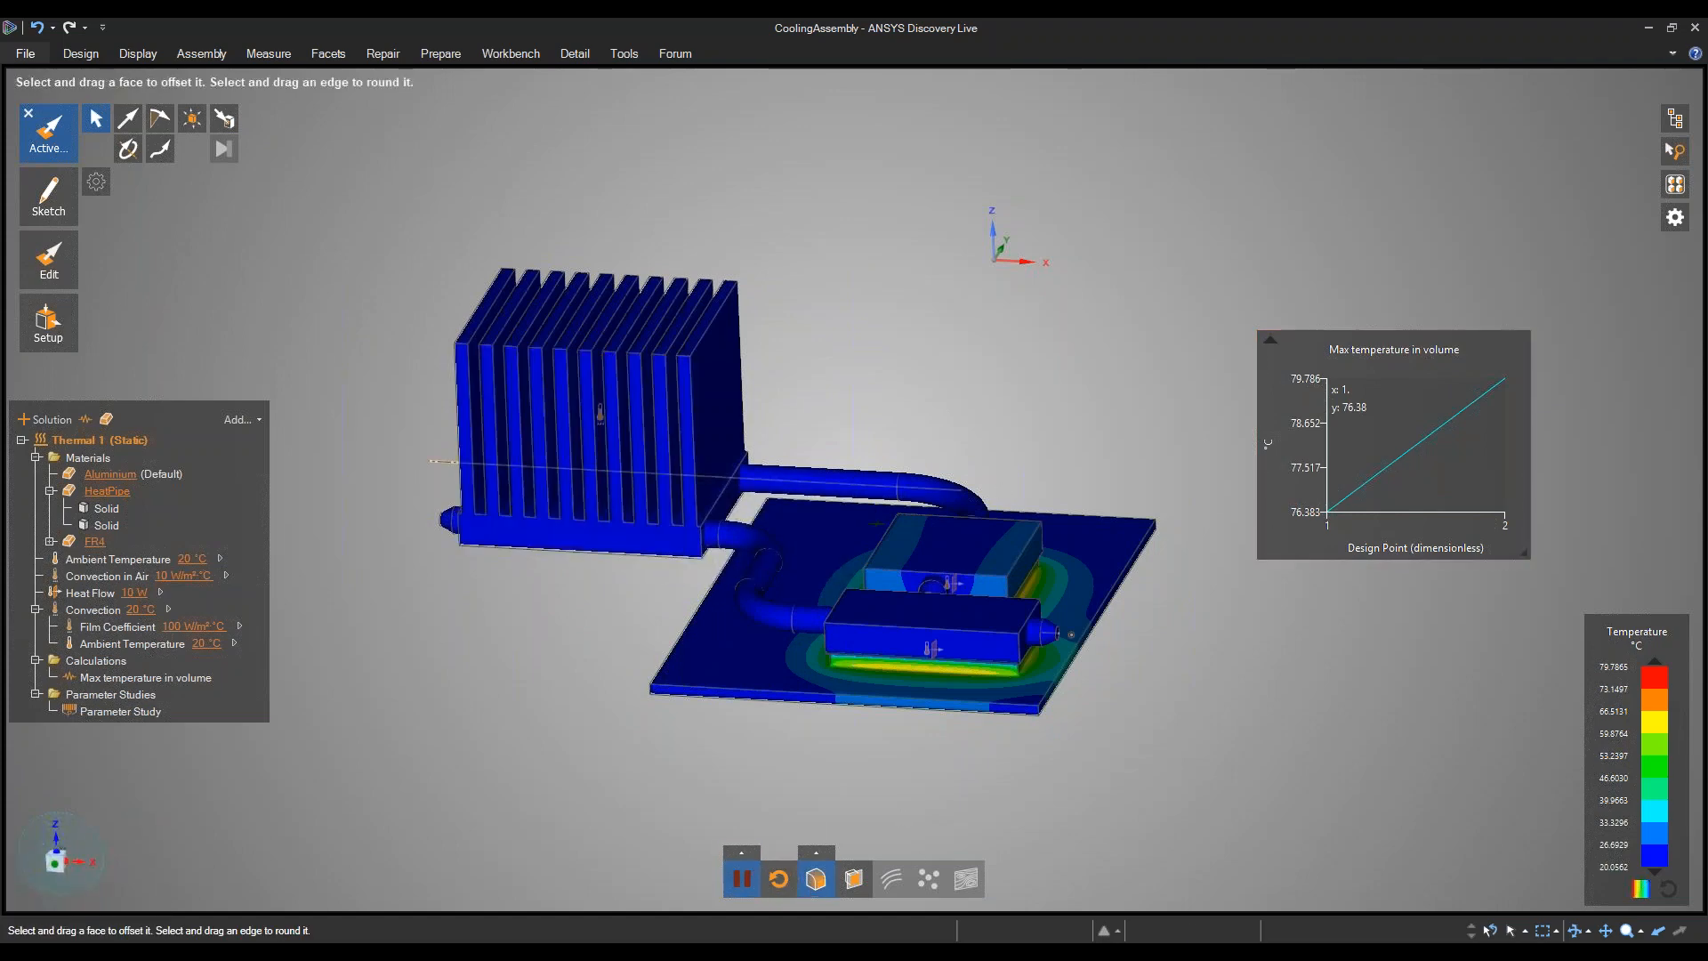
pyautogui.click(816, 852)
pyautogui.moveTo(816, 834); pyautogui.dragTo(939, 827)
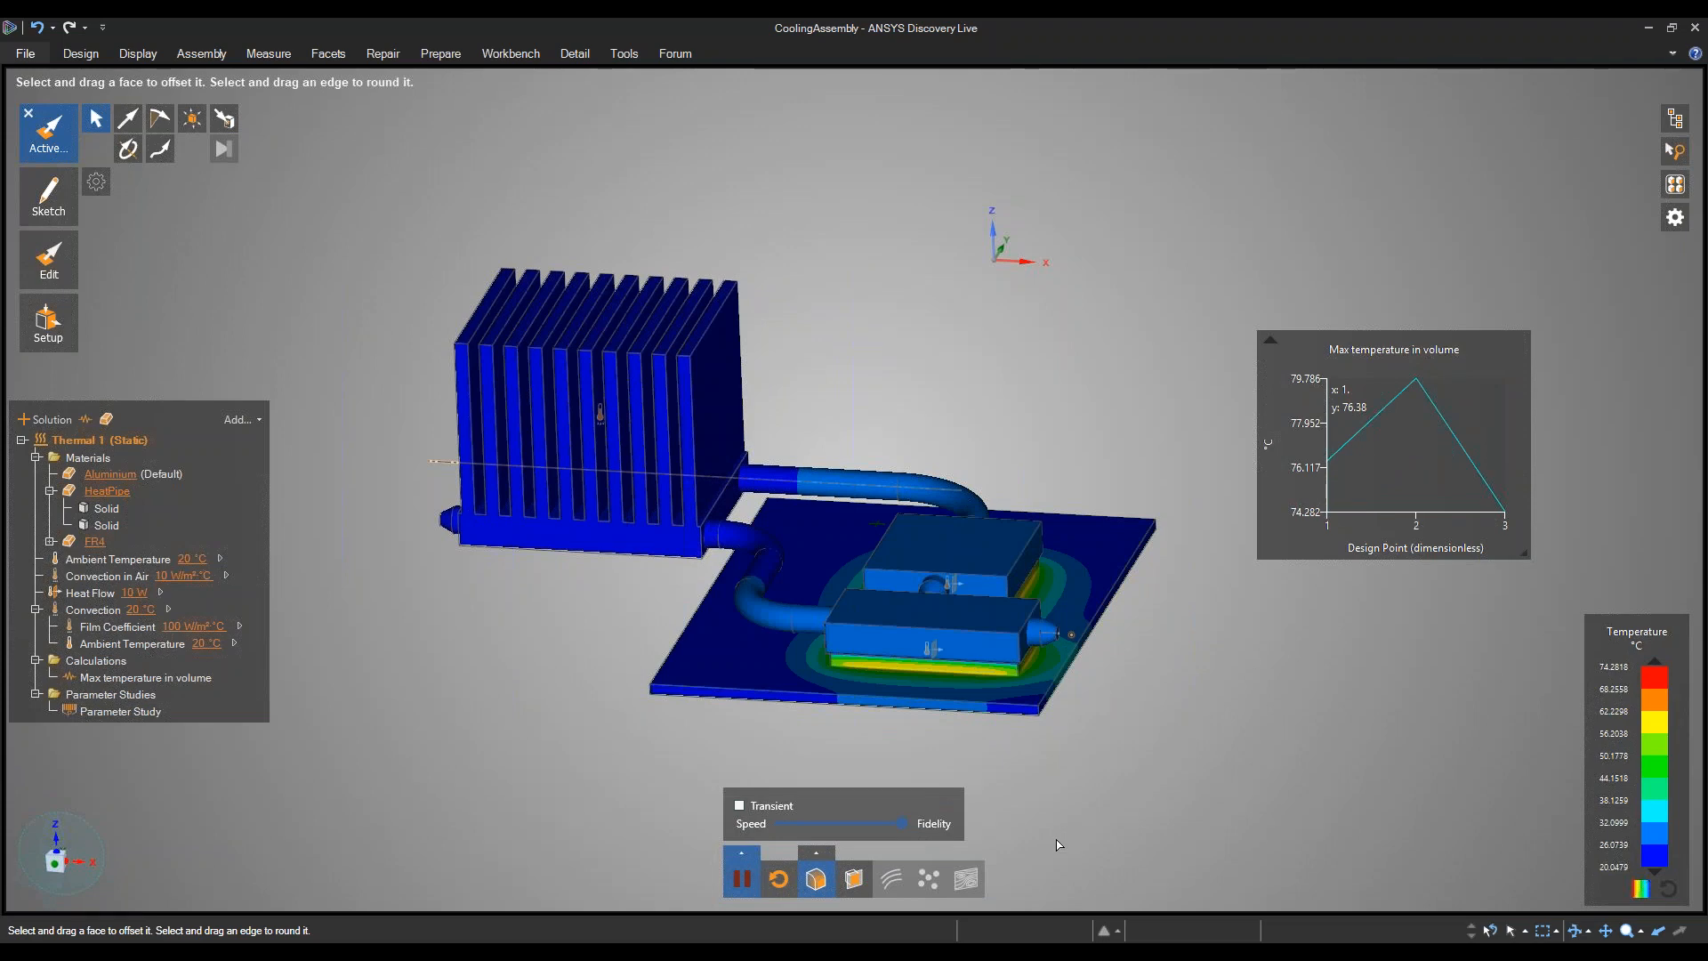
pyautogui.moveTo(1182, 516); pyautogui.dragTo(1086, 370, button='middle')
pyautogui.moveTo(1147, 422); pyautogui.dragTo(1089, 365, button='middle')
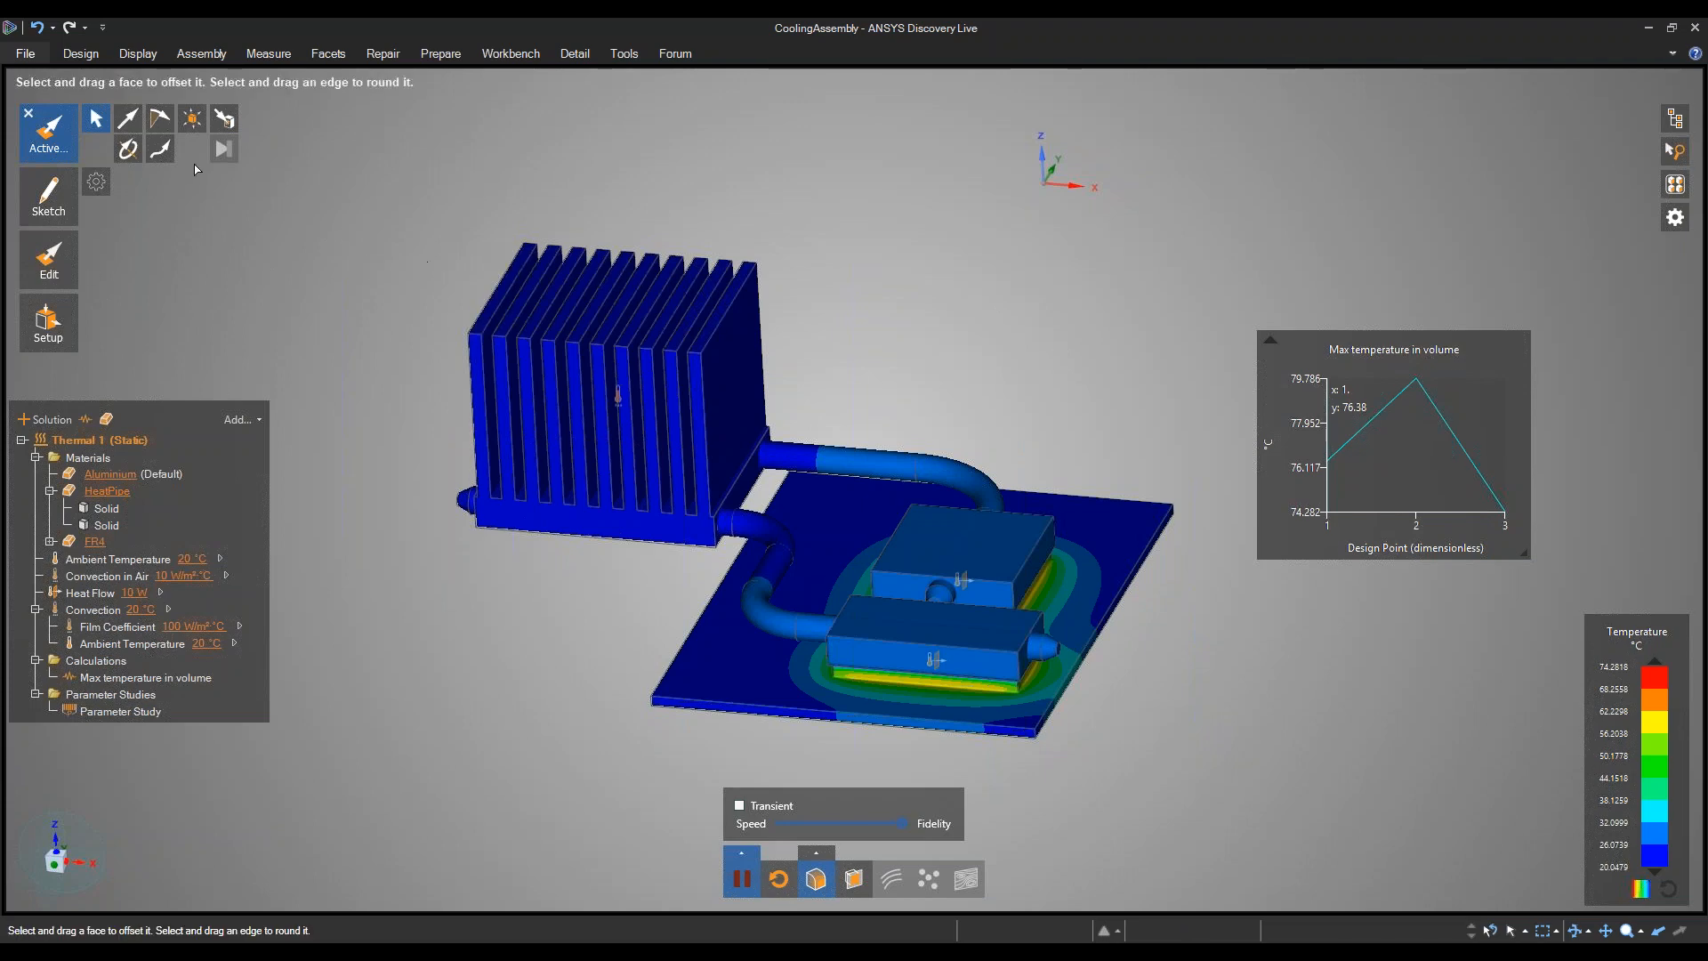
pyautogui.moveTo(49, 260)
pyautogui.click(503, 261)
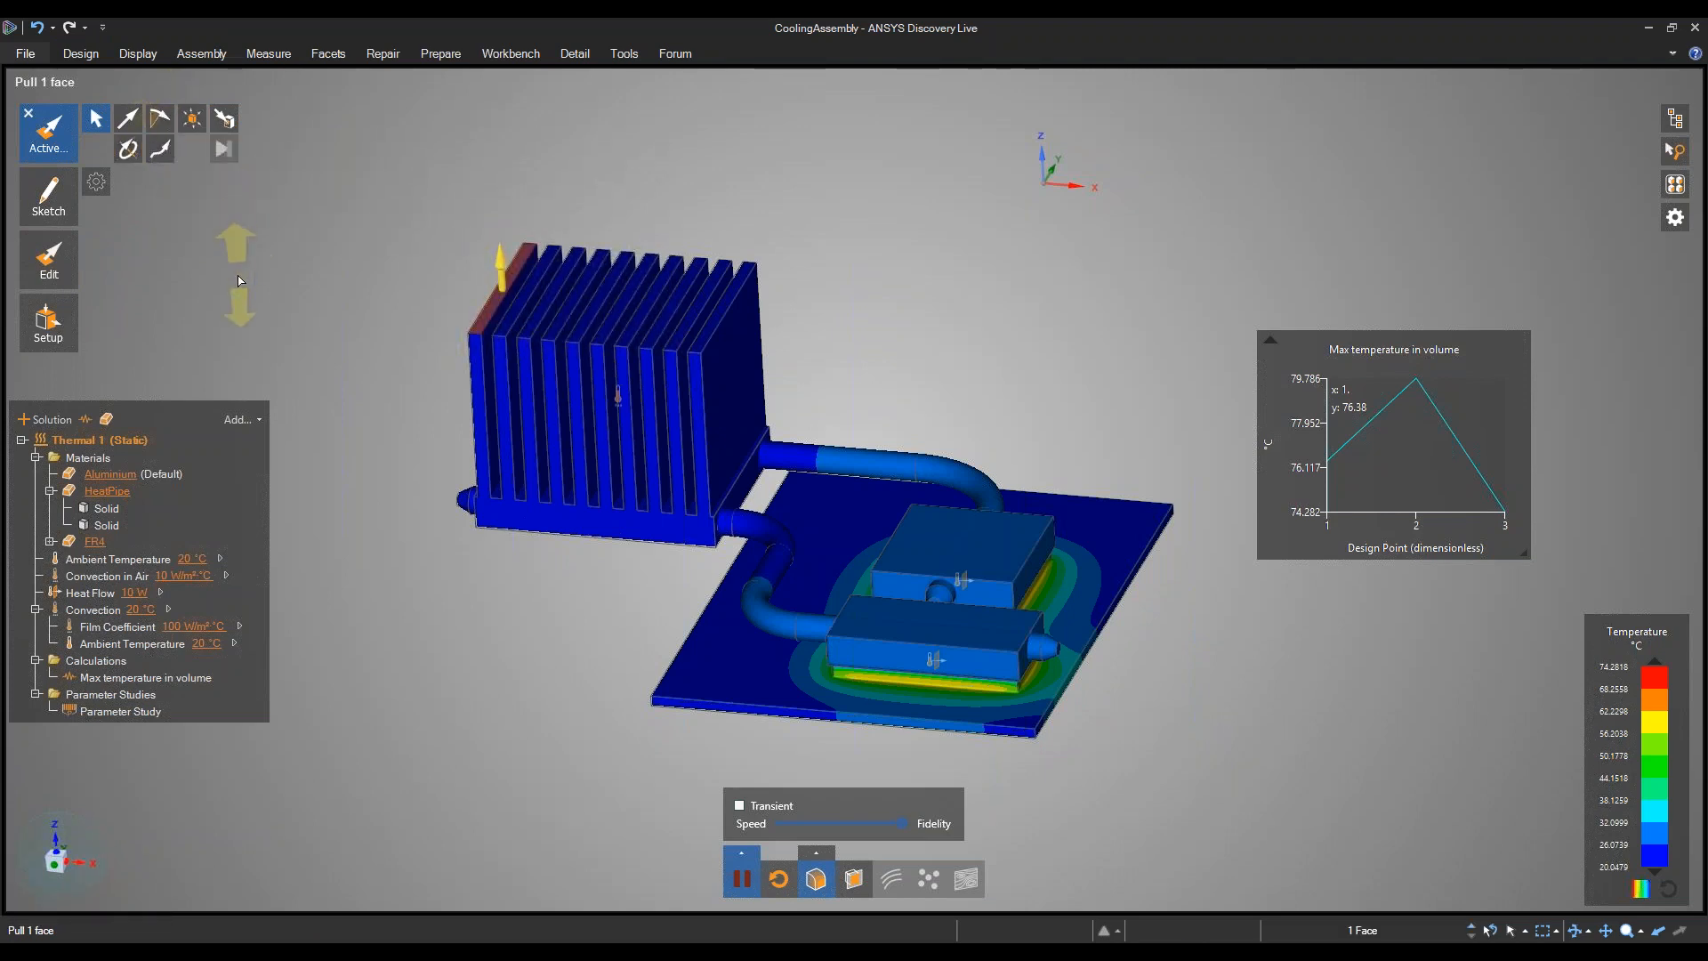
pyautogui.click(303, 145)
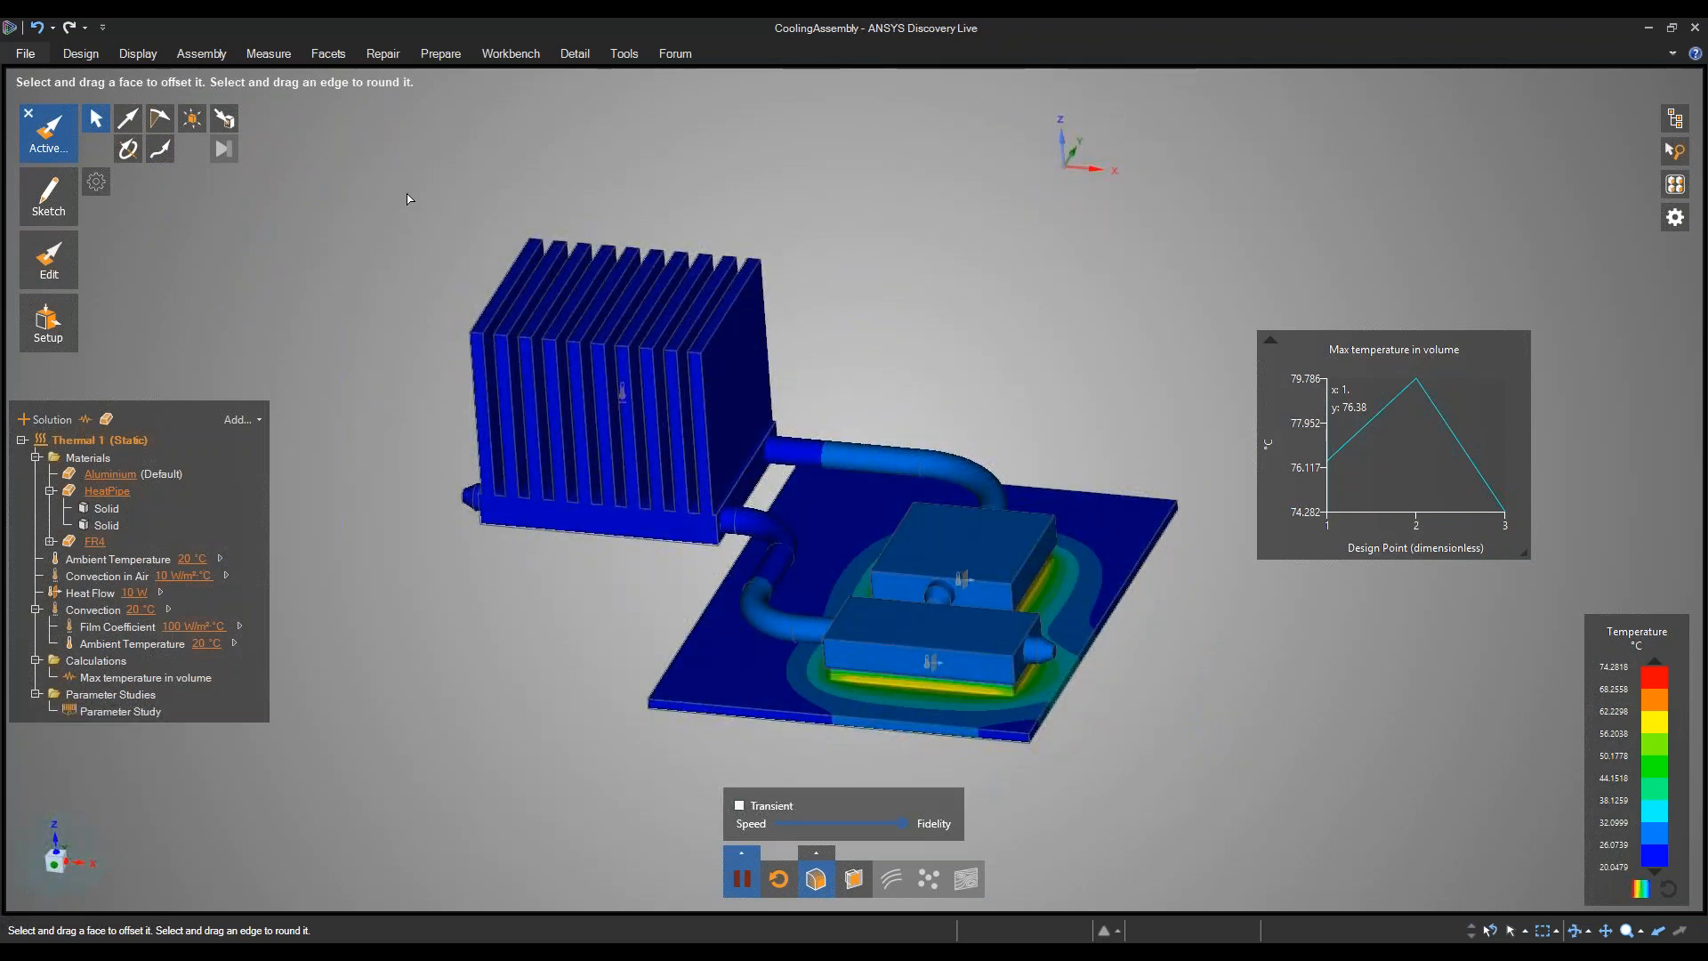
# Move the maximum temperature chart closer to the assembly and leave the Pull tool.
pyautogui.moveTo(435, 227); pyautogui.dragTo(442, 212, button='middle')
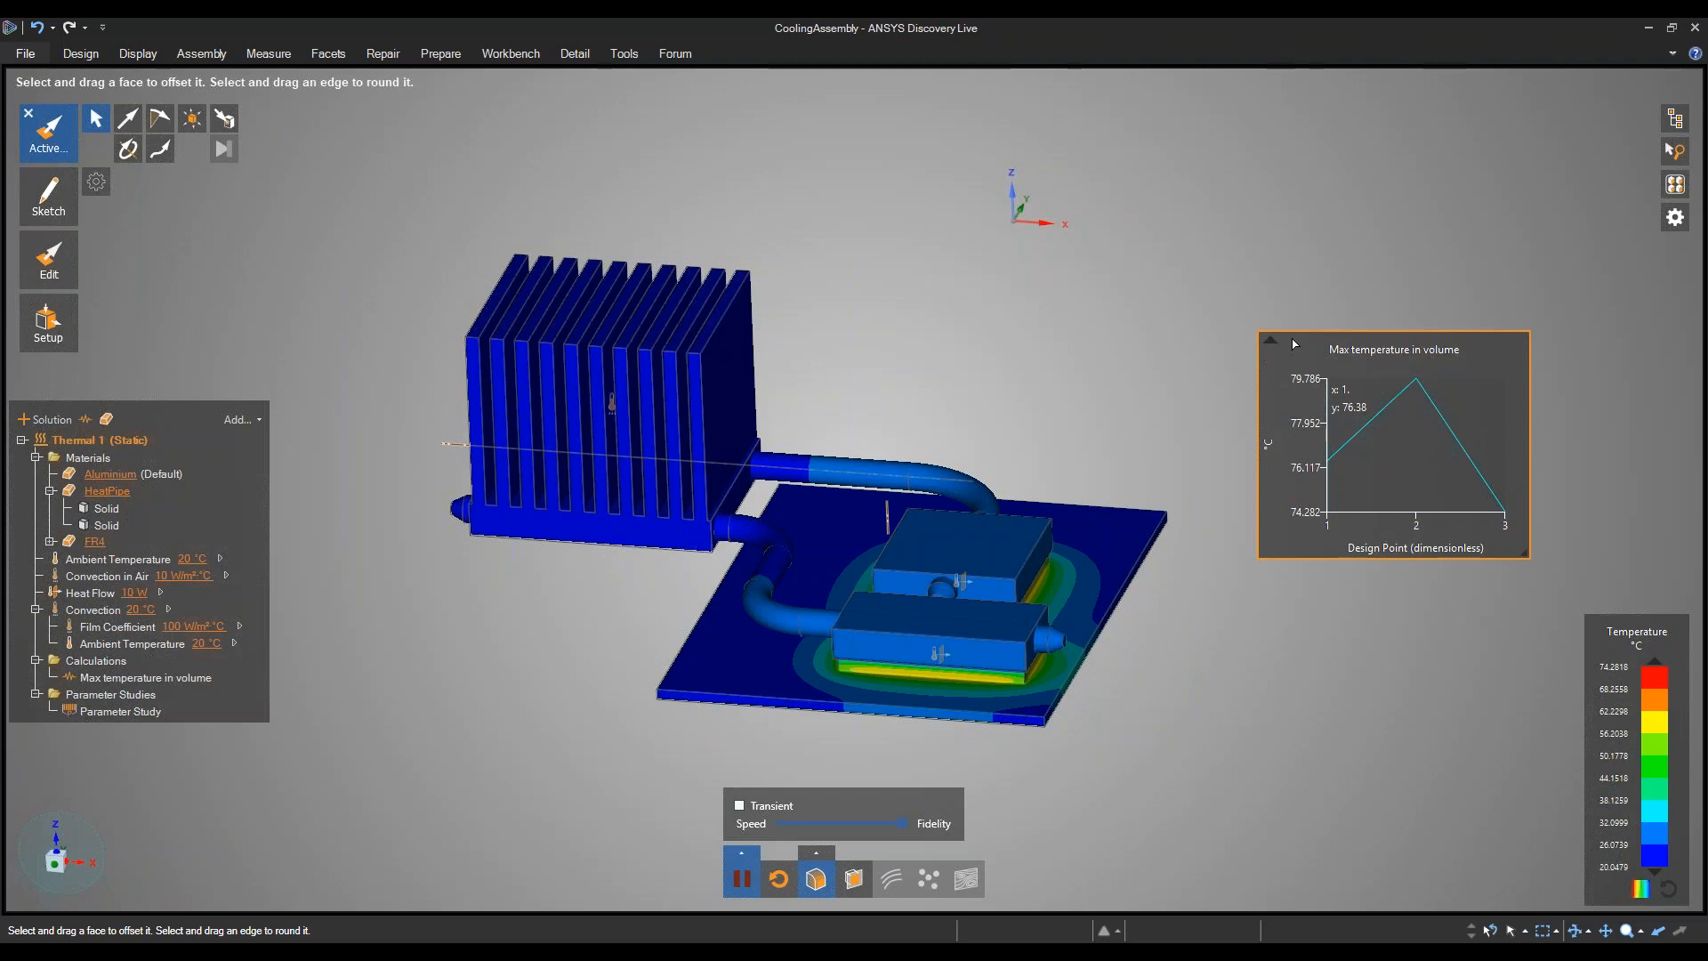
pyautogui.moveTo(1295, 353); pyautogui.dragTo(1194, 274)
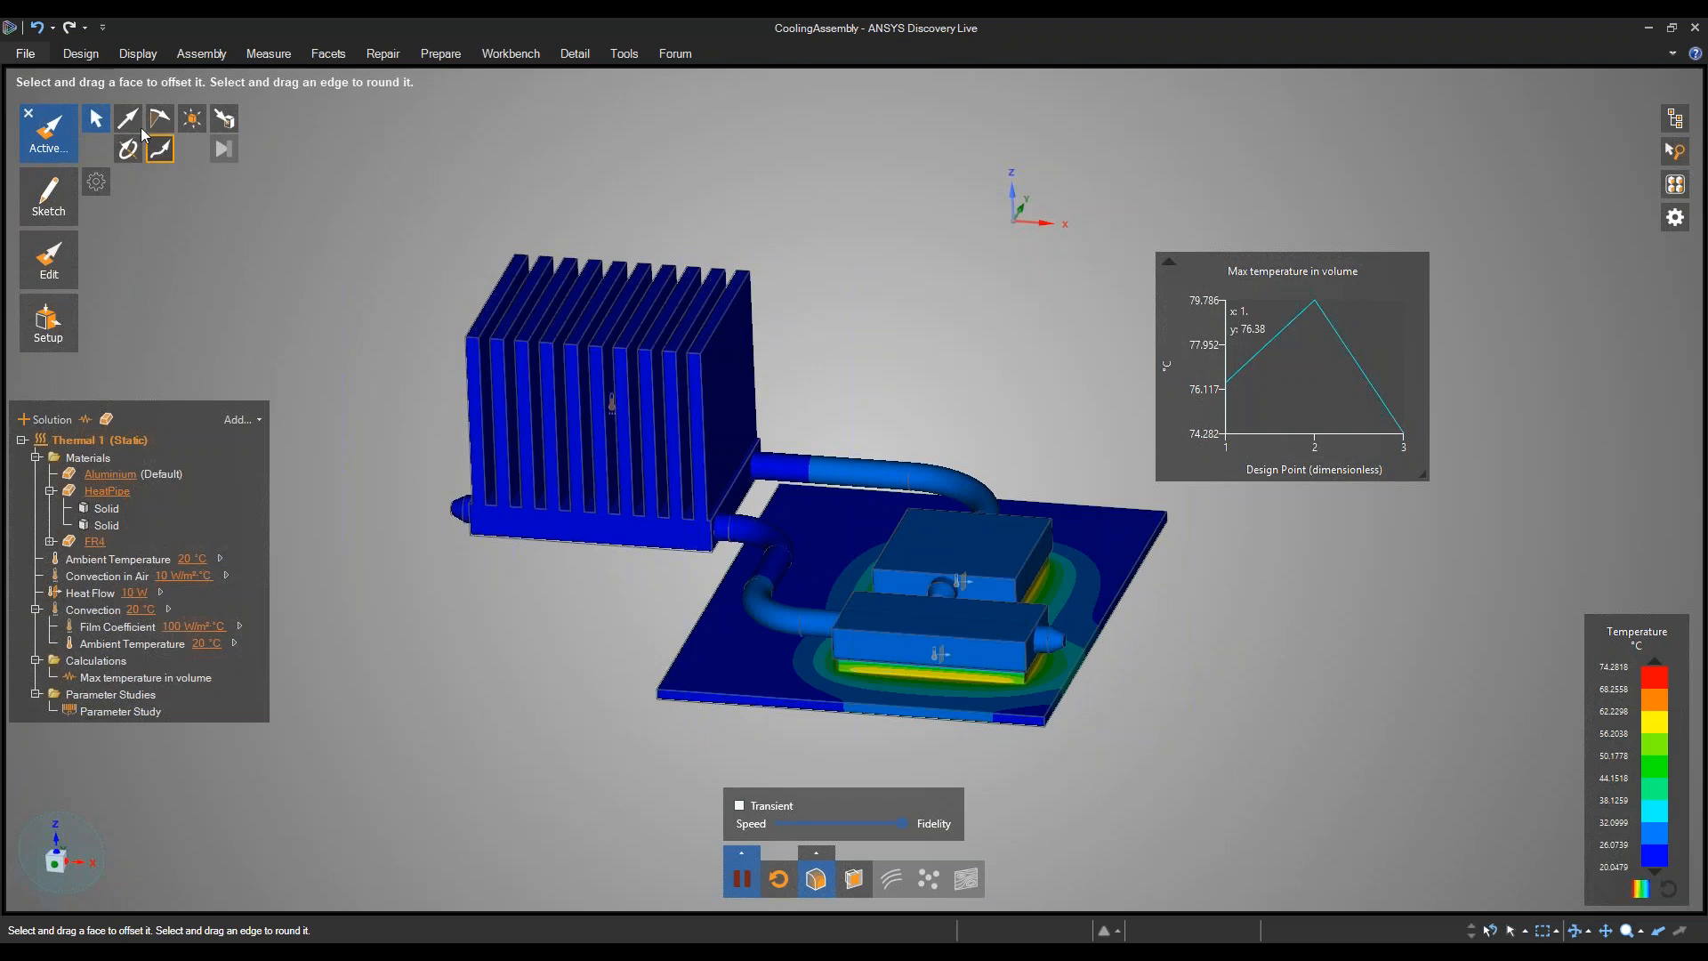
pyautogui.click(29, 115)
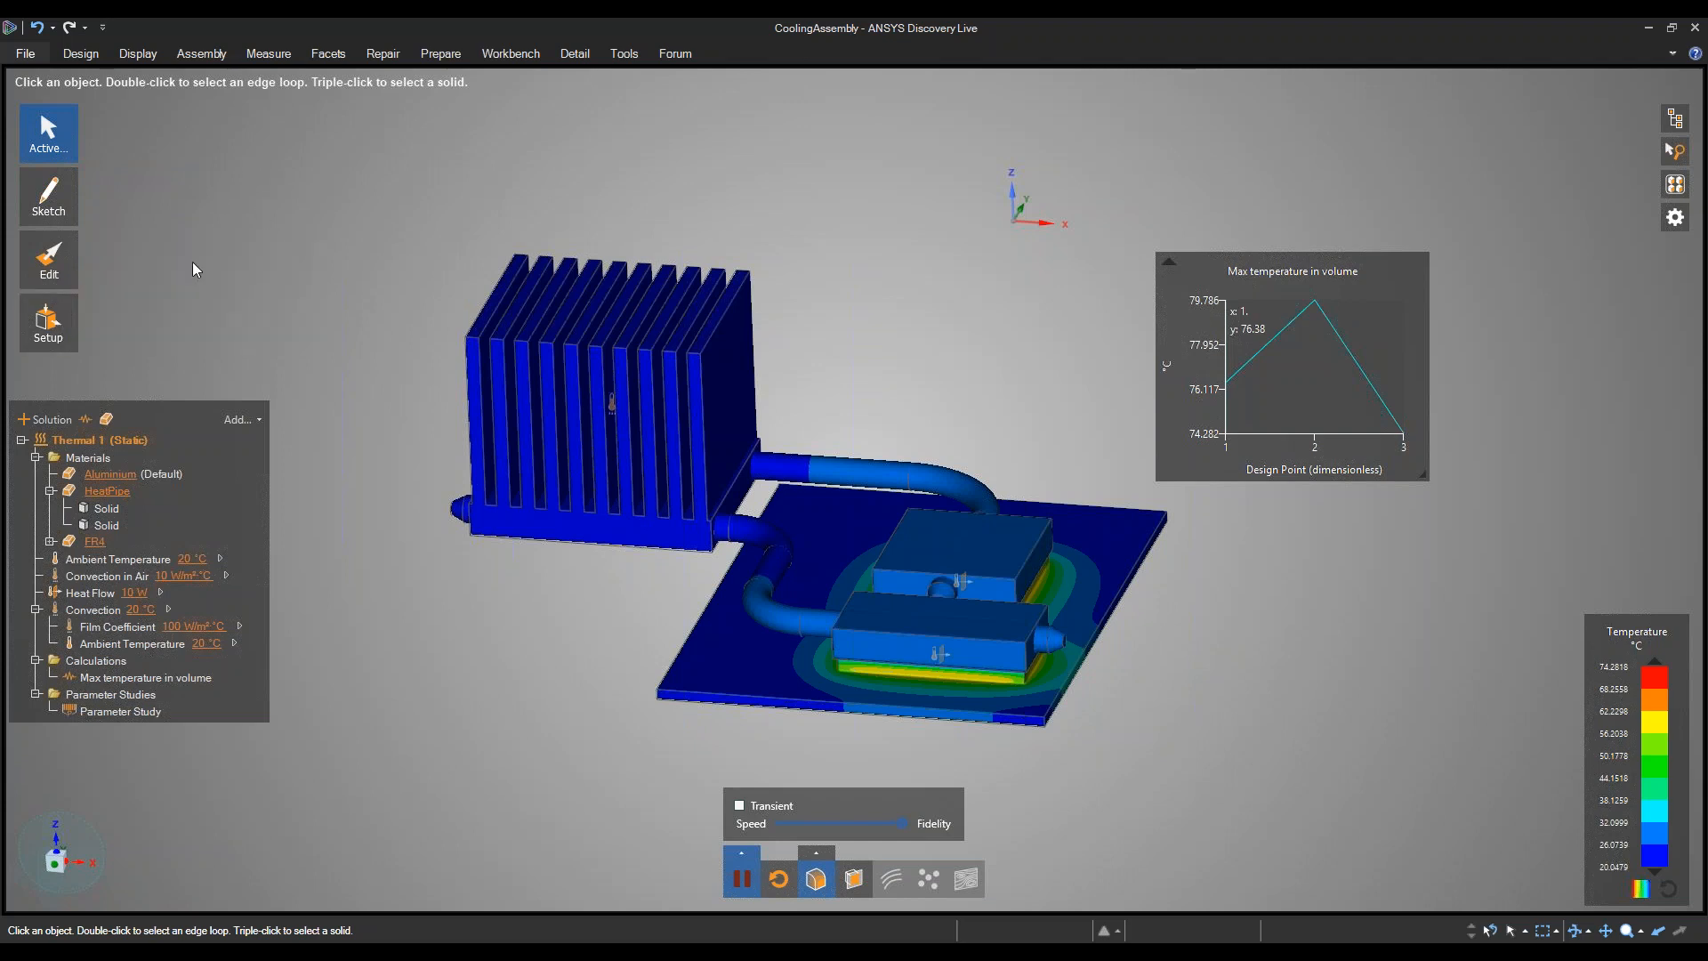
# View the count and spacing of the heatsink's fin pattern from the first fin's top face.
pyautogui.click(491, 296)
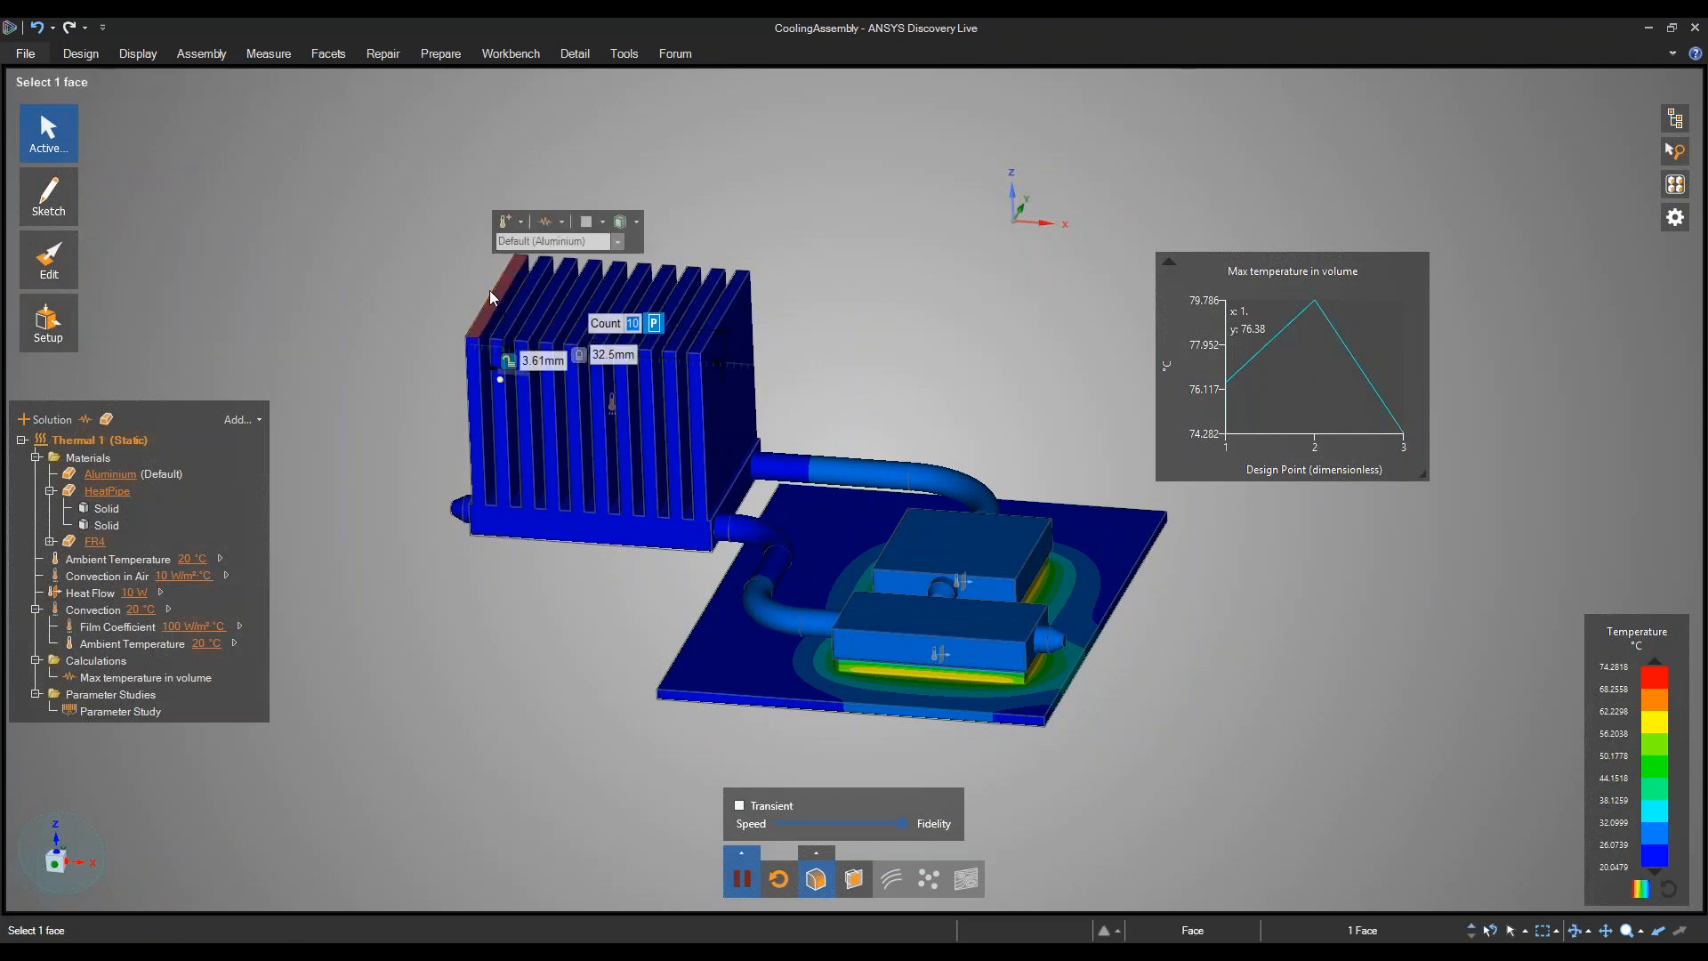
pyautogui.click(726, 379)
pyautogui.click(675, 525)
# Select the whole heatsink body and view its material and thermal condition options without assigning any.
pyautogui.tripleClick(739, 336)
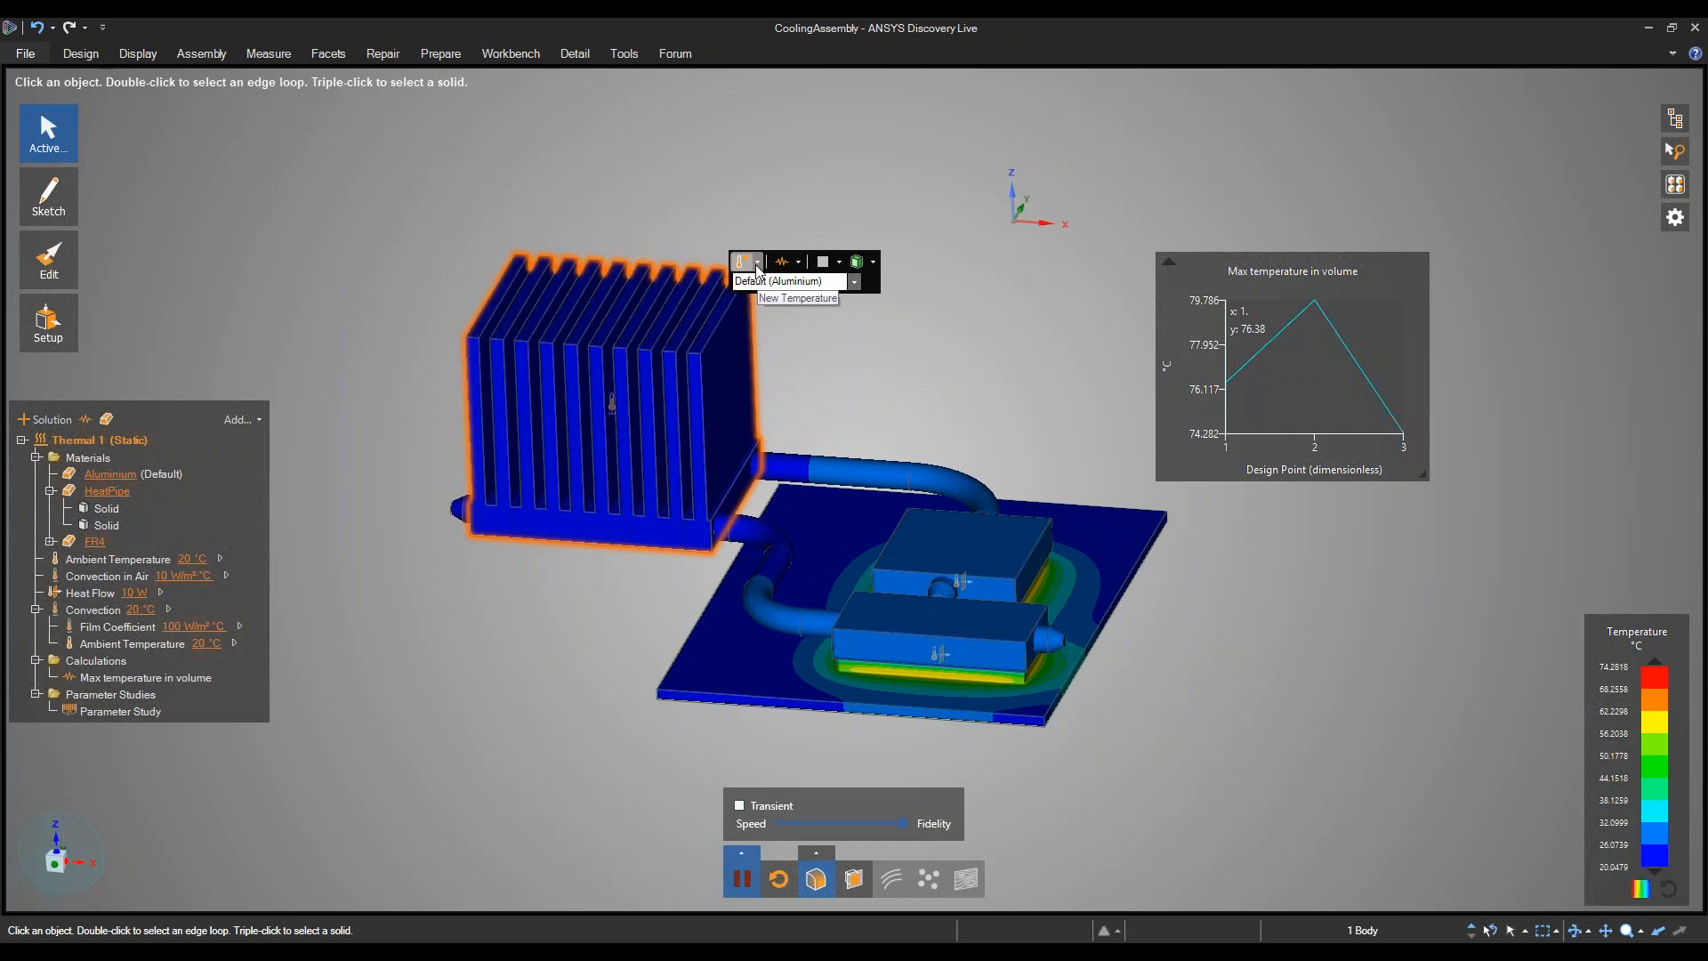
pyautogui.click(854, 283)
pyautogui.click(854, 283)
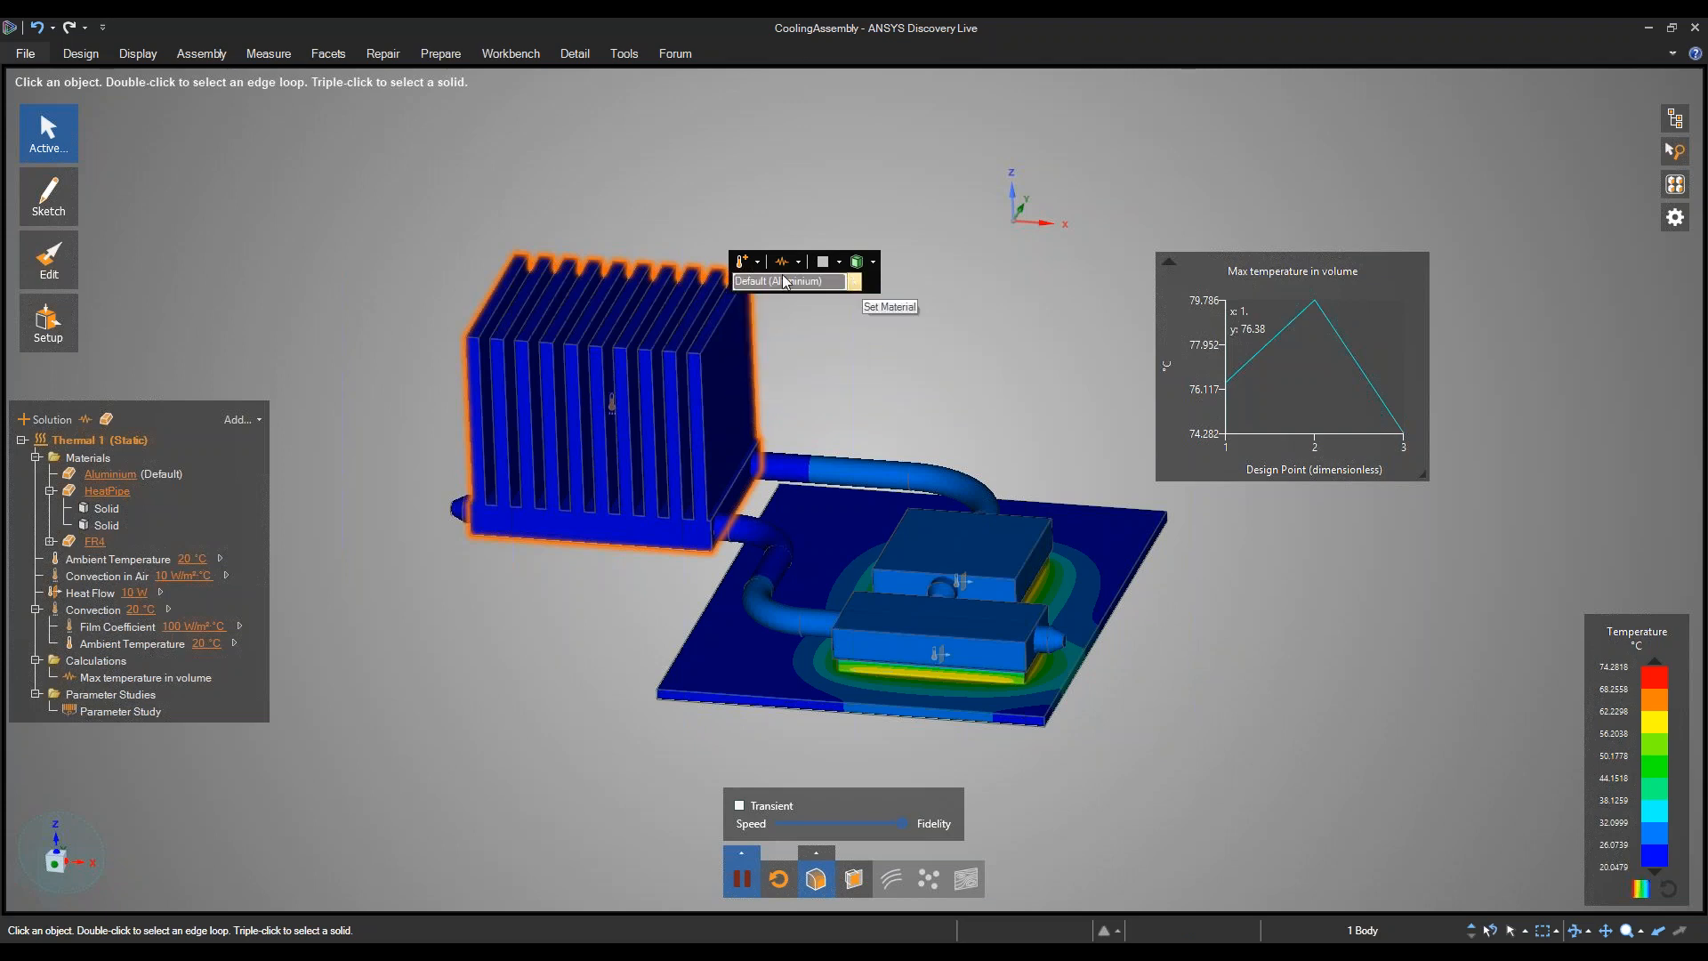
pyautogui.click(759, 262)
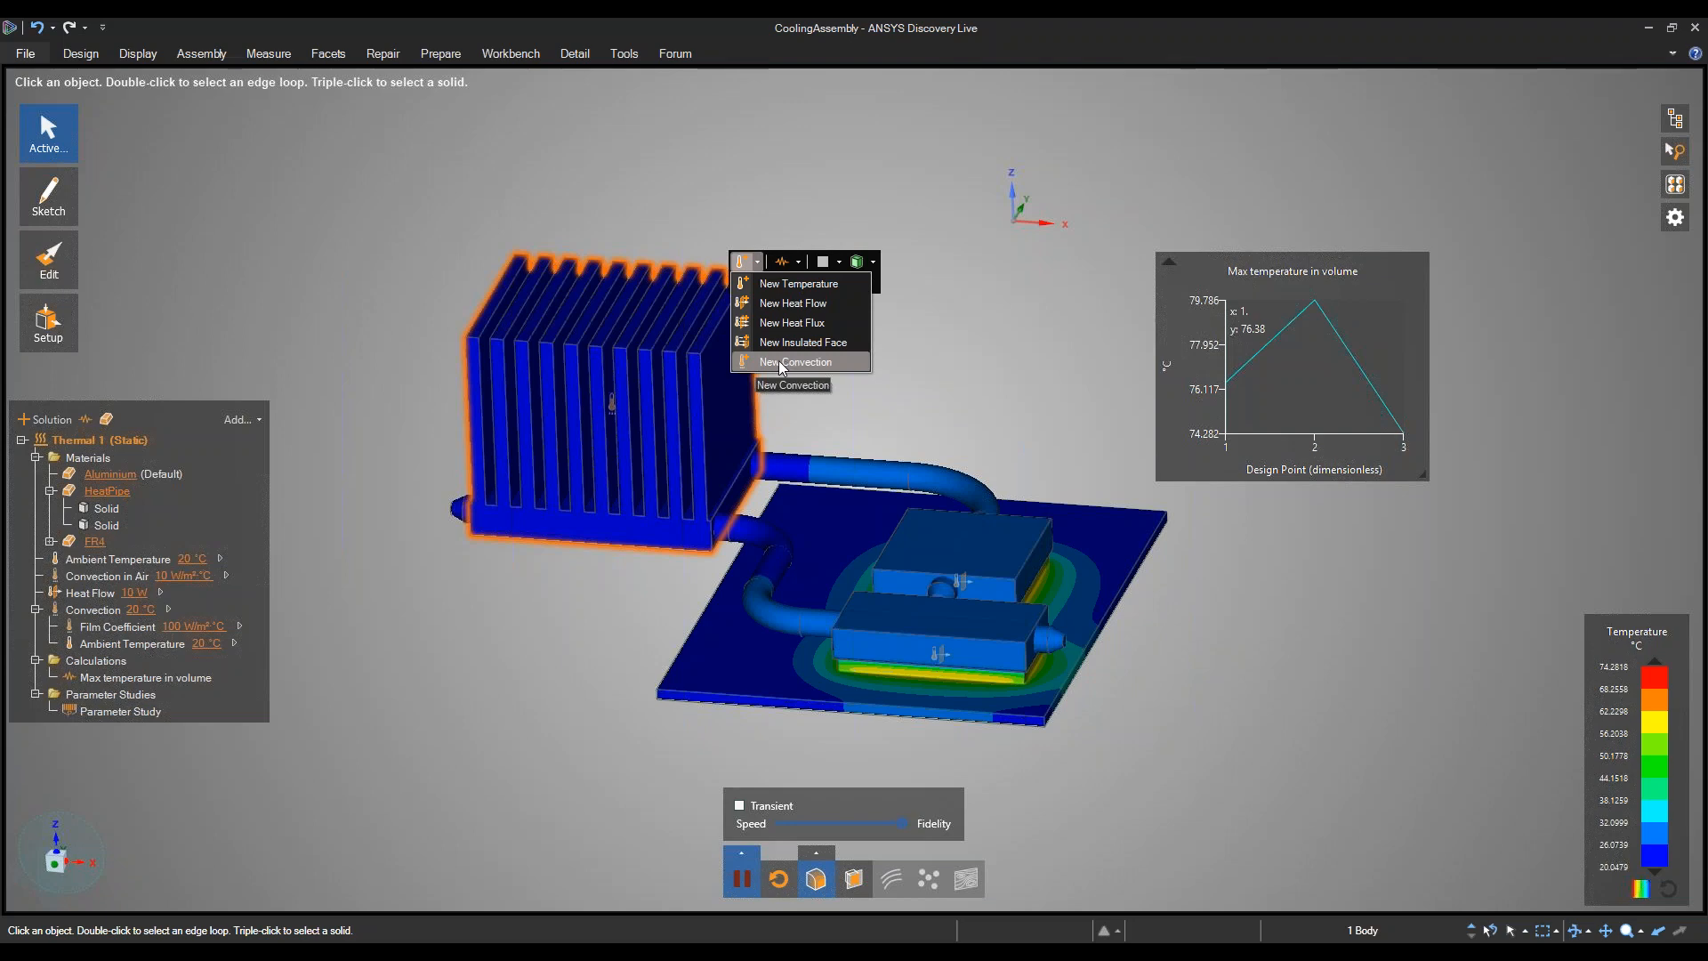
pyautogui.click(752, 343)
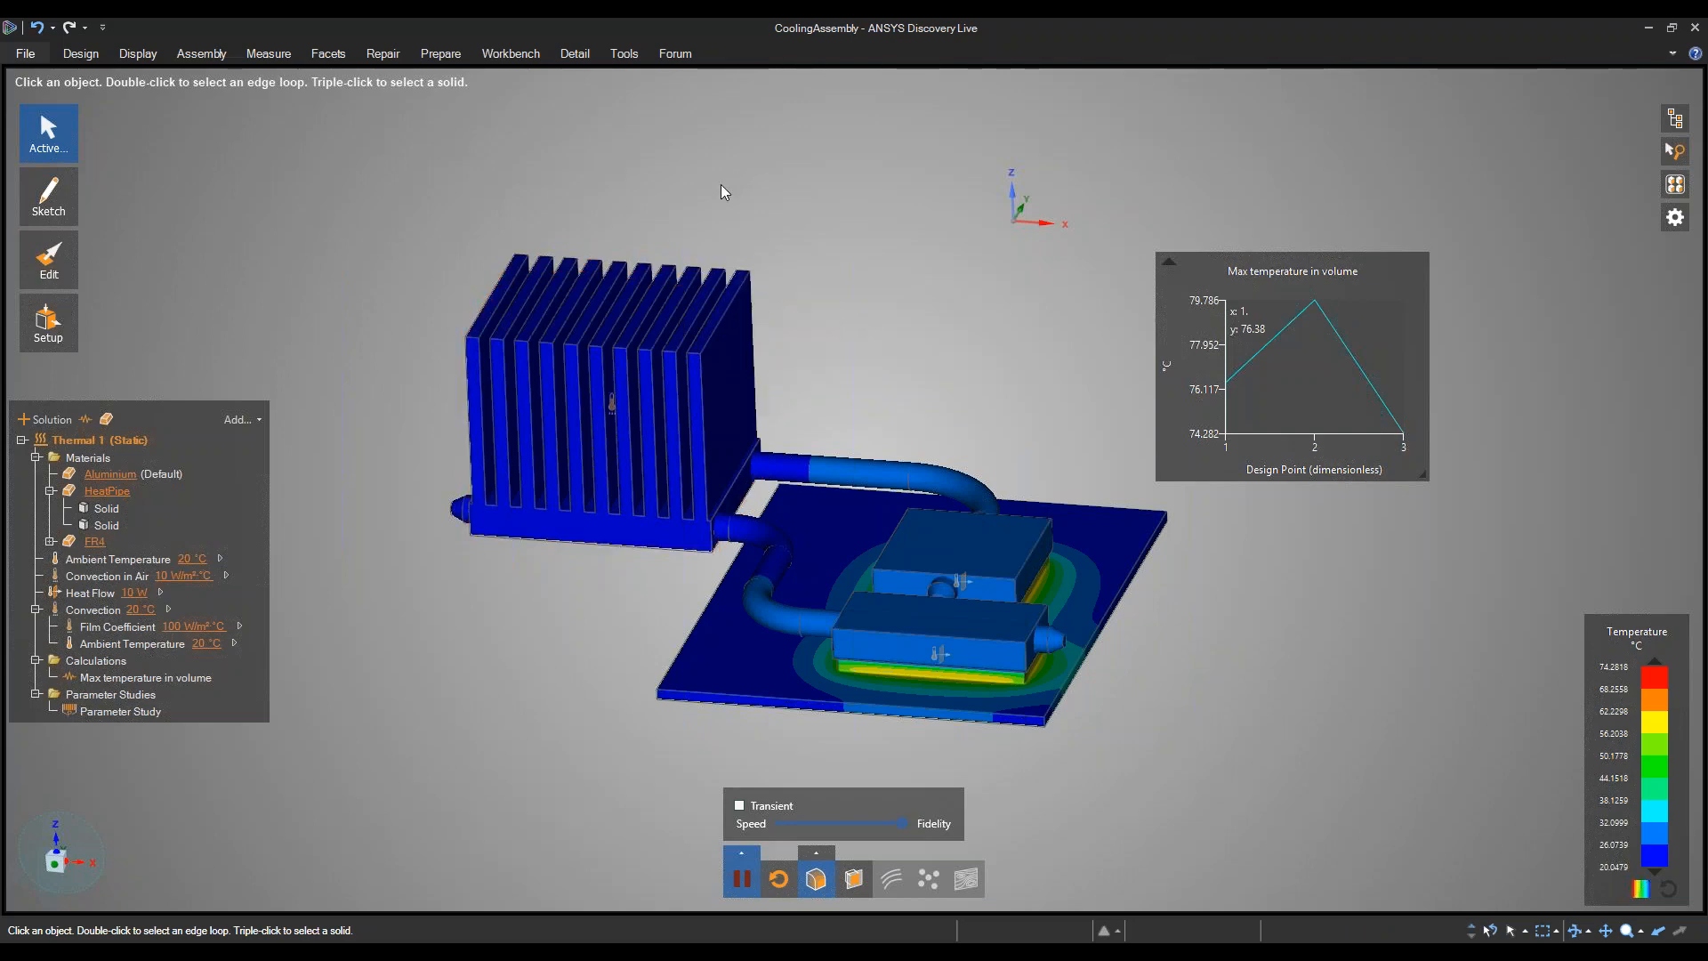
# Add a convection condition to the last fin's top face with a film coefficient of 100 W/m²·°C and an ambient temperature of -200 °C.
pyautogui.click(731, 302)
pyautogui.click(757, 226)
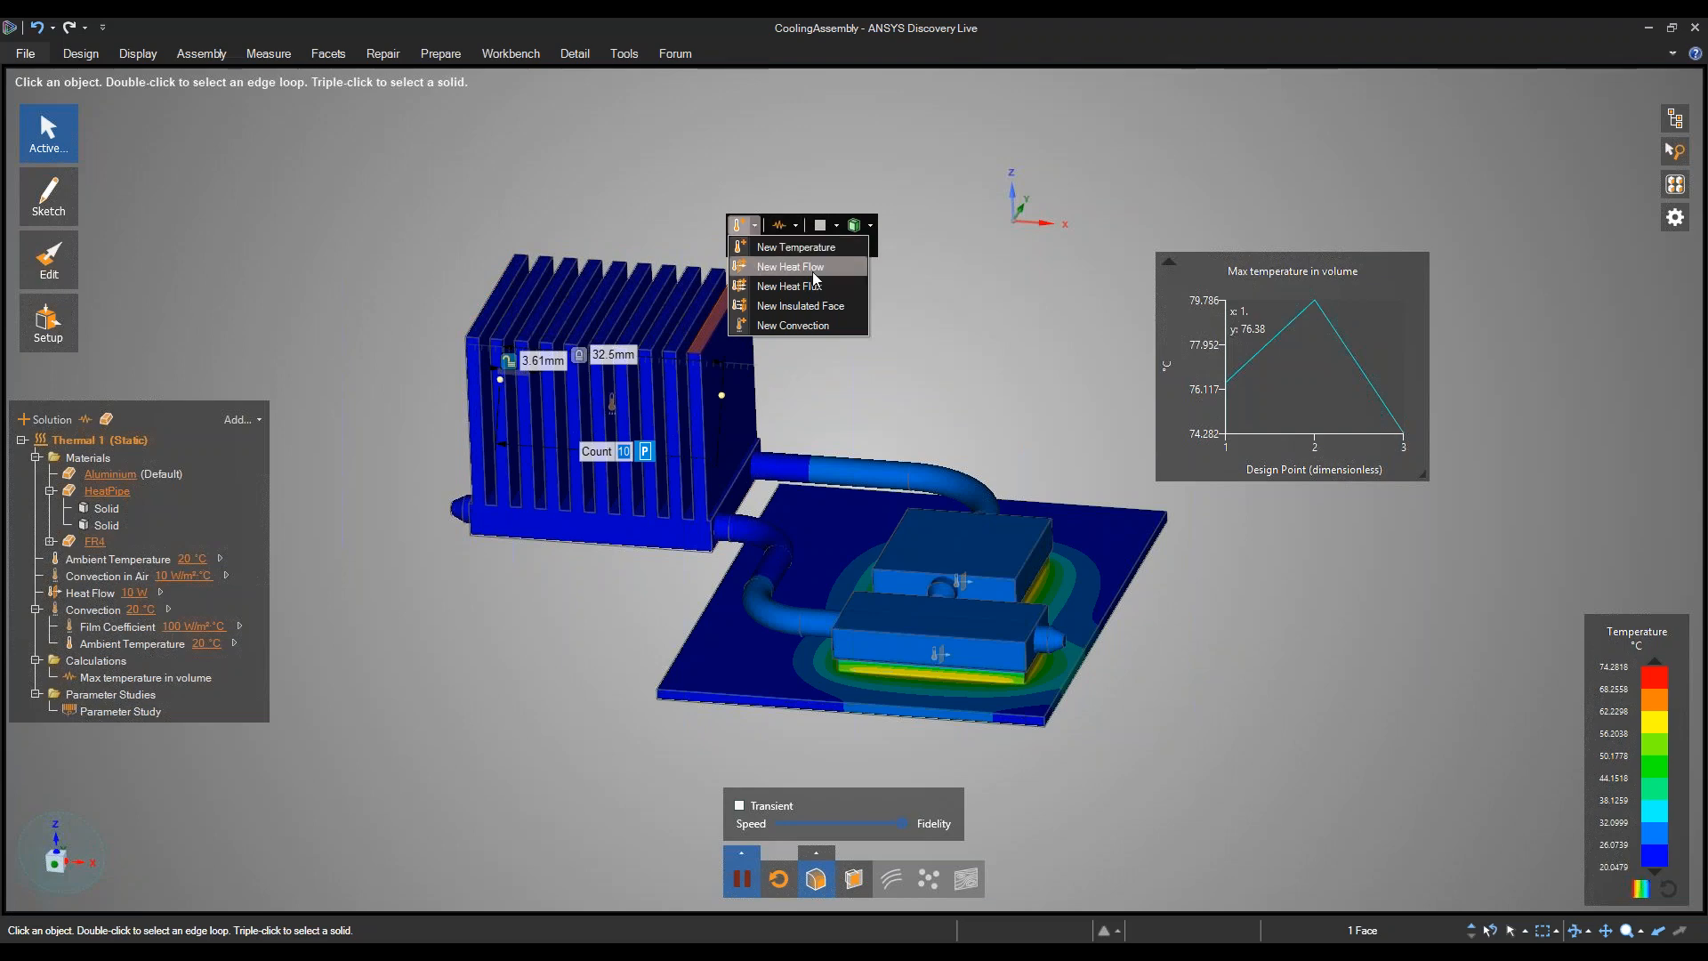
pyautogui.click(788, 325)
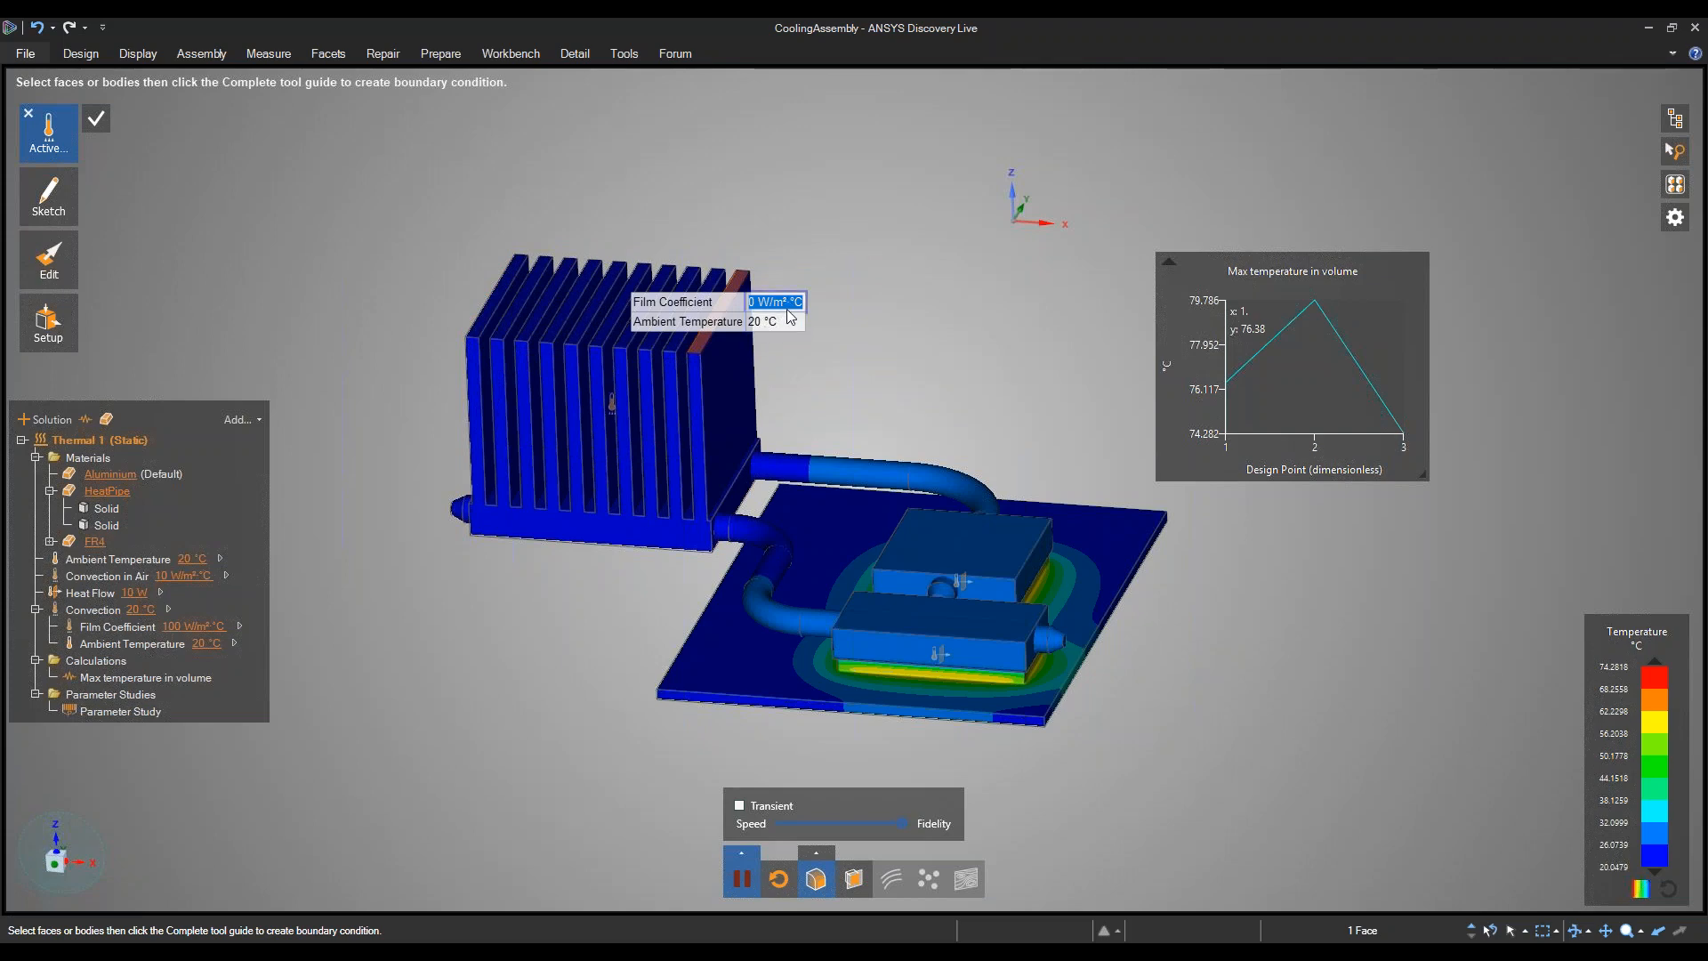
pyautogui.write('100')
pyautogui.press('Return')
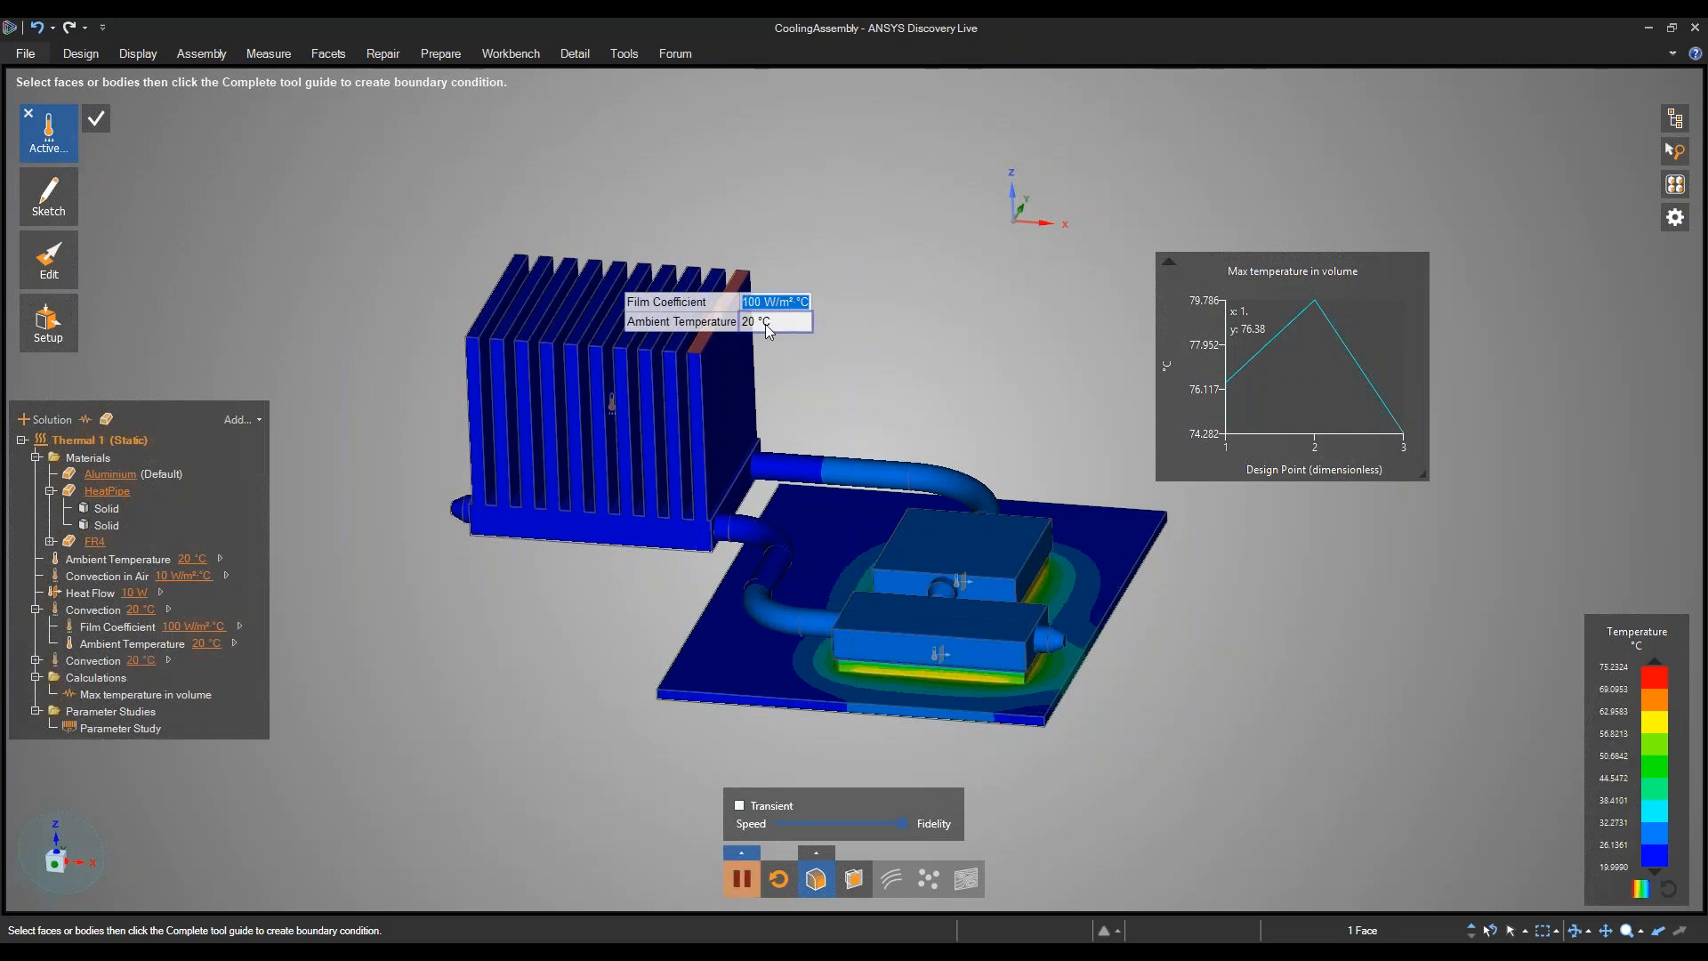
pyautogui.click(763, 323)
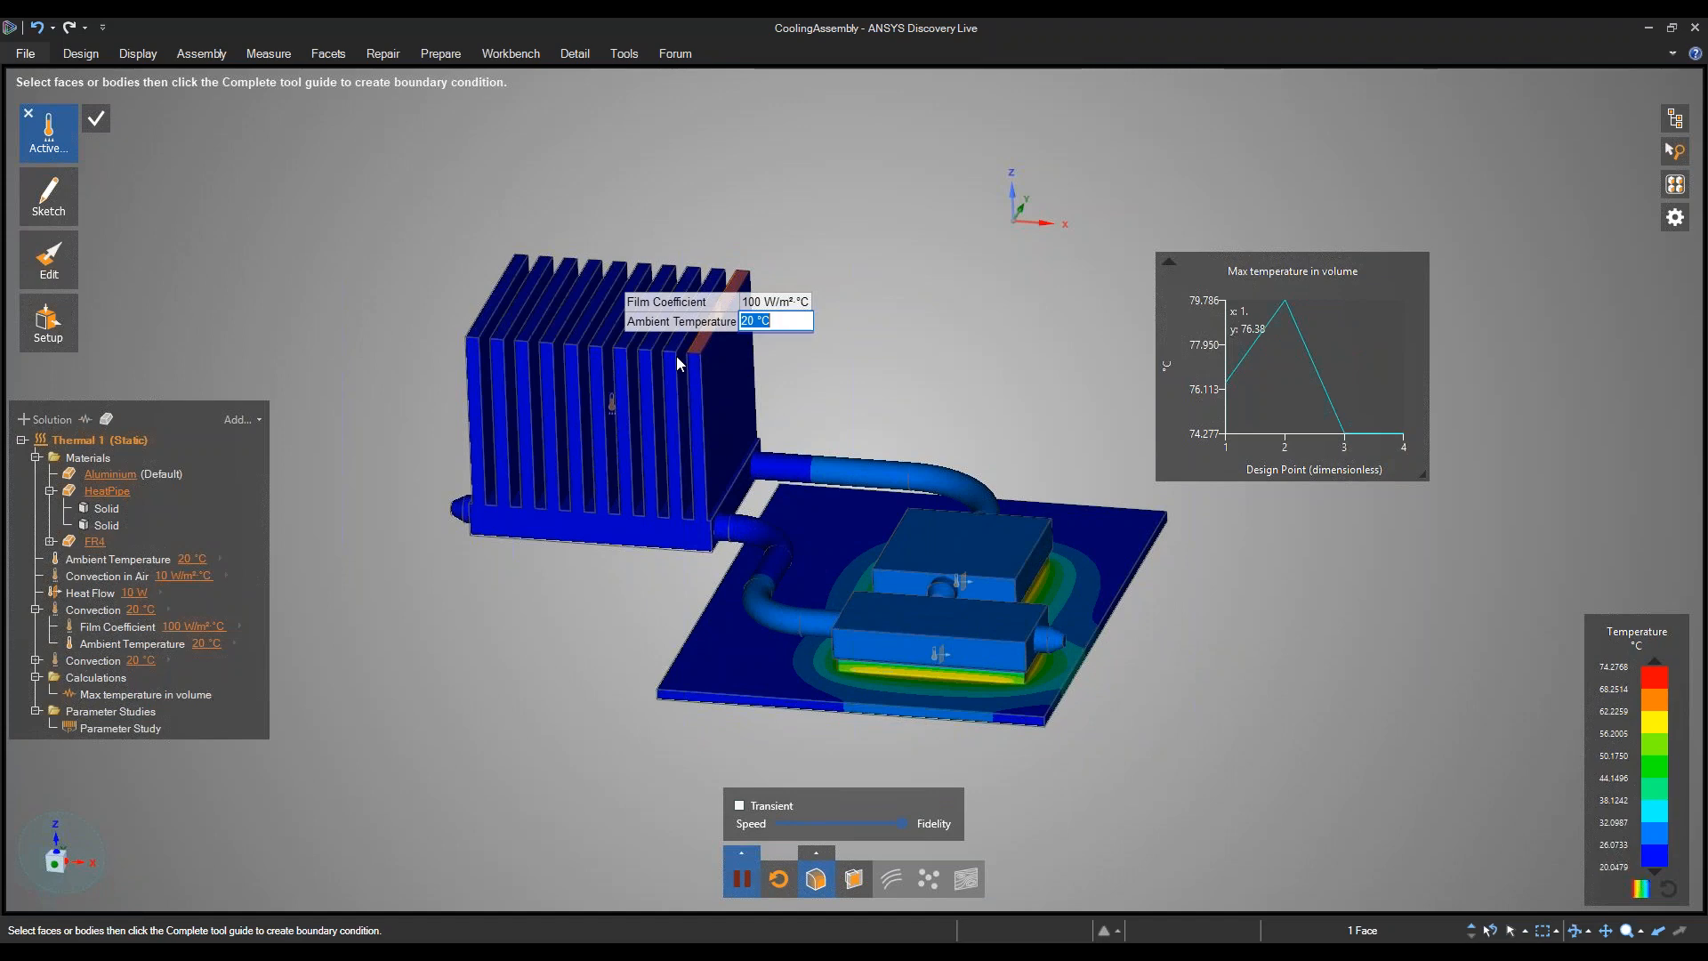
pyautogui.write('-200')
pyautogui.press('Return')
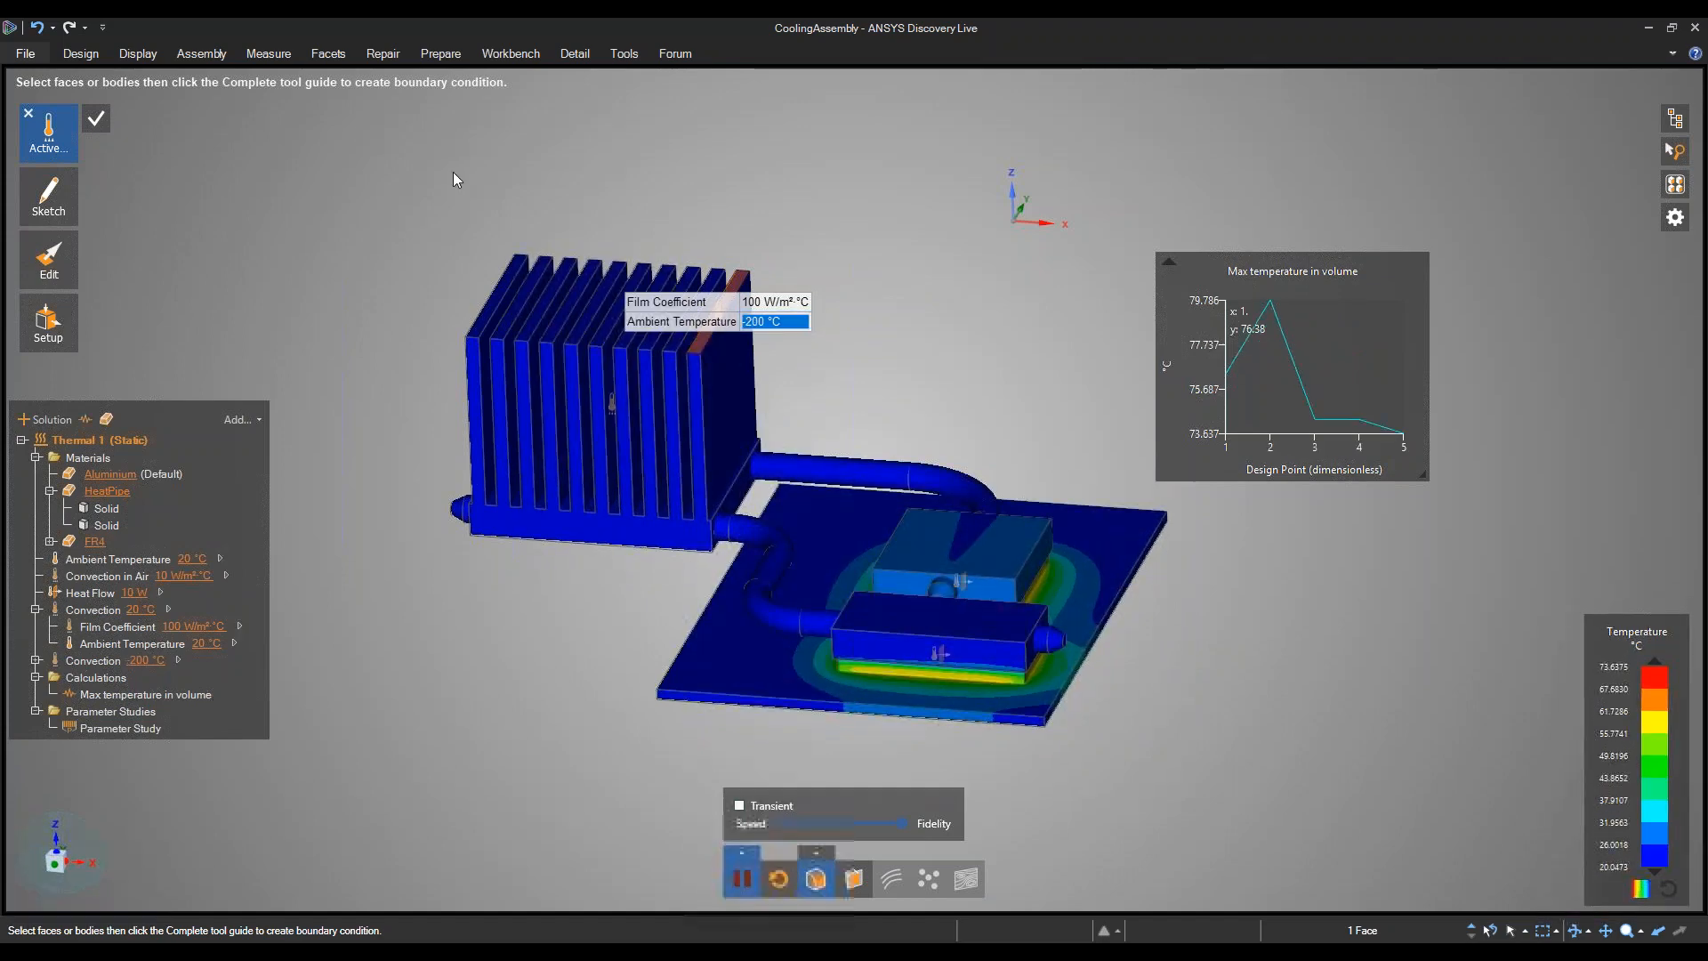
pyautogui.click(364, 347)
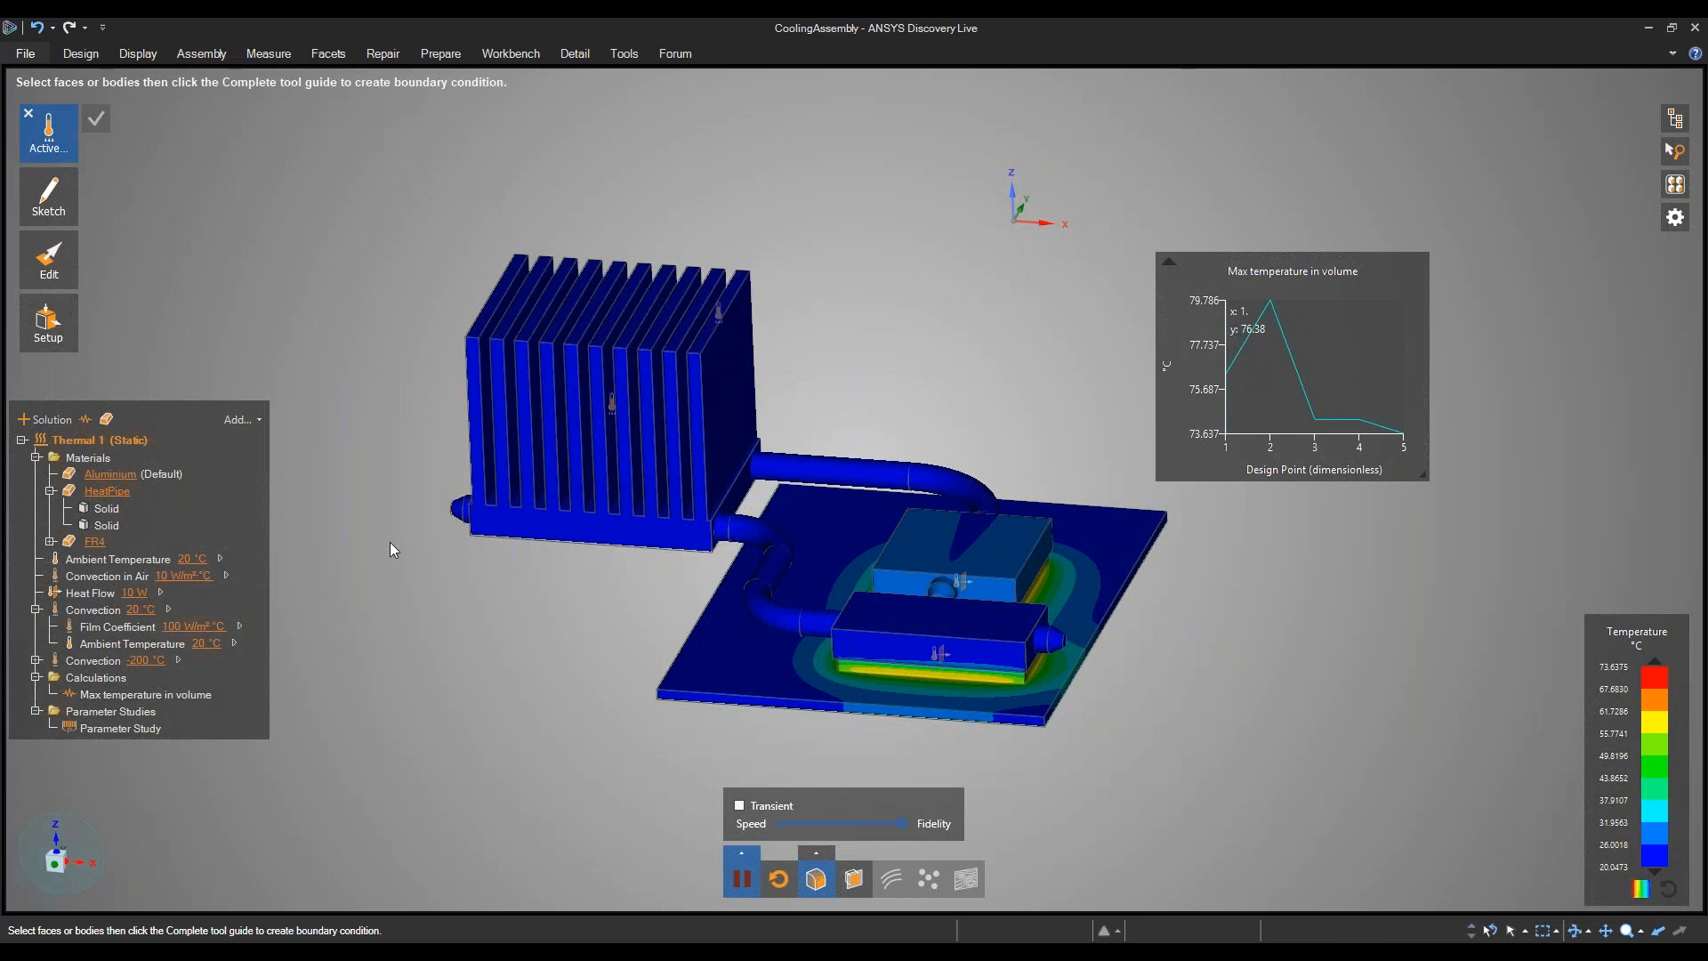
# Examine the film coefficient of the first convection condition and the expanded settings of the -200 °C convection condition.
pyautogui.click(118, 625)
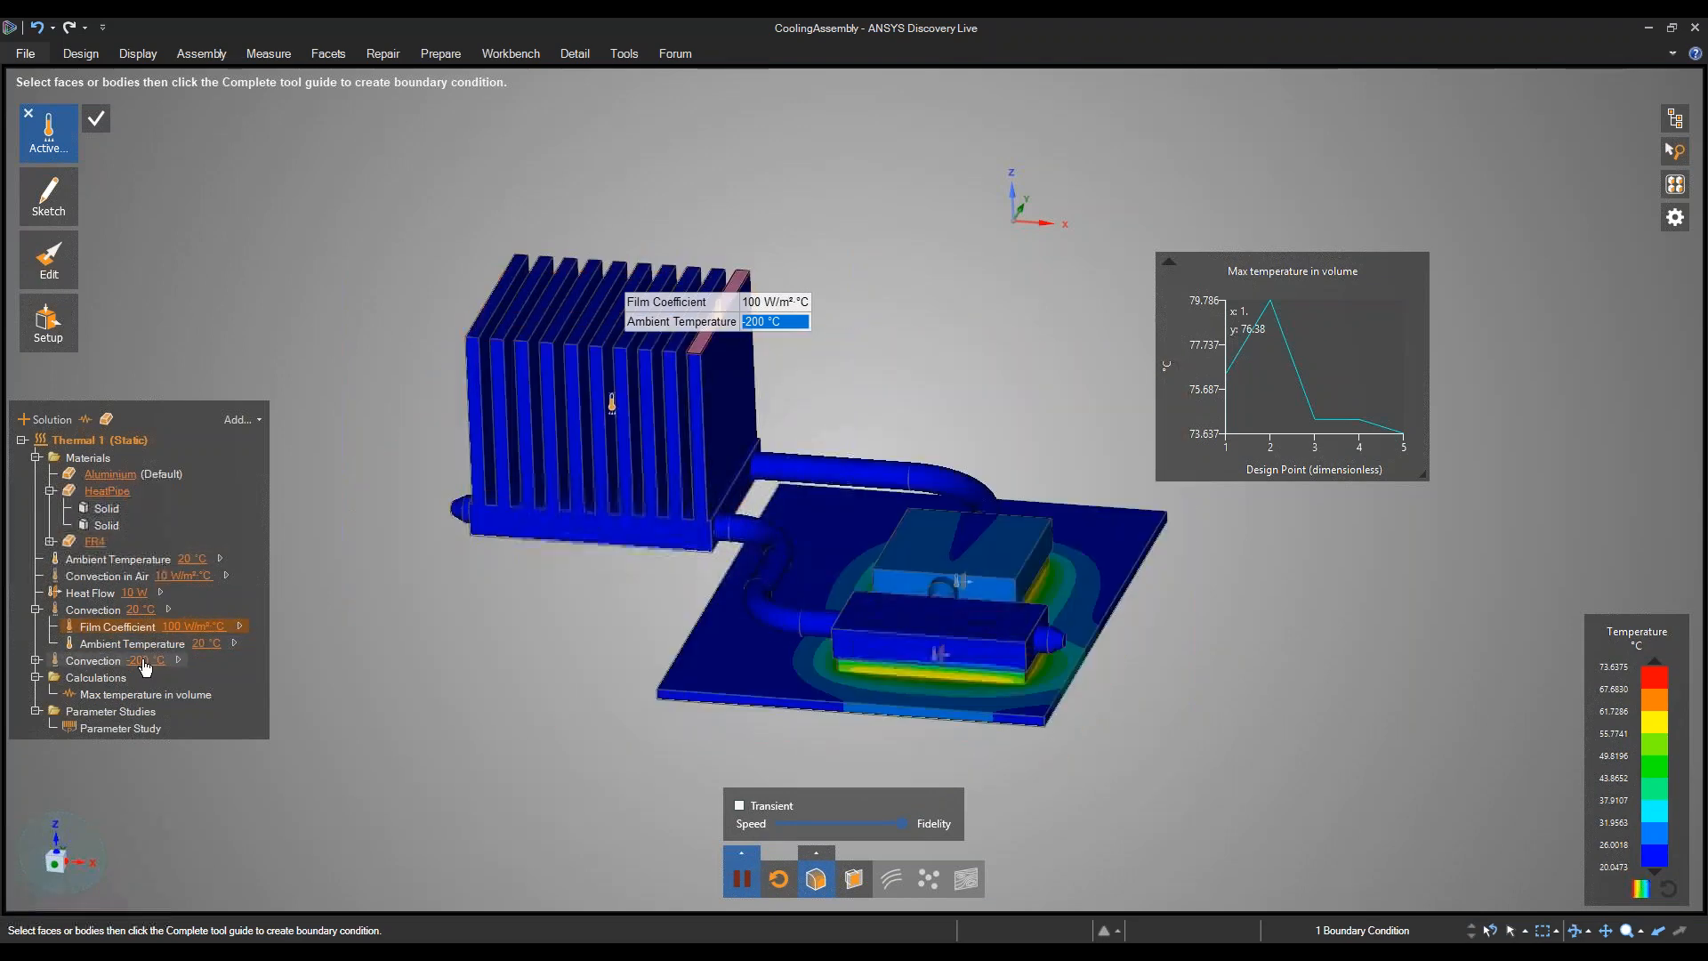
pyautogui.click(36, 660)
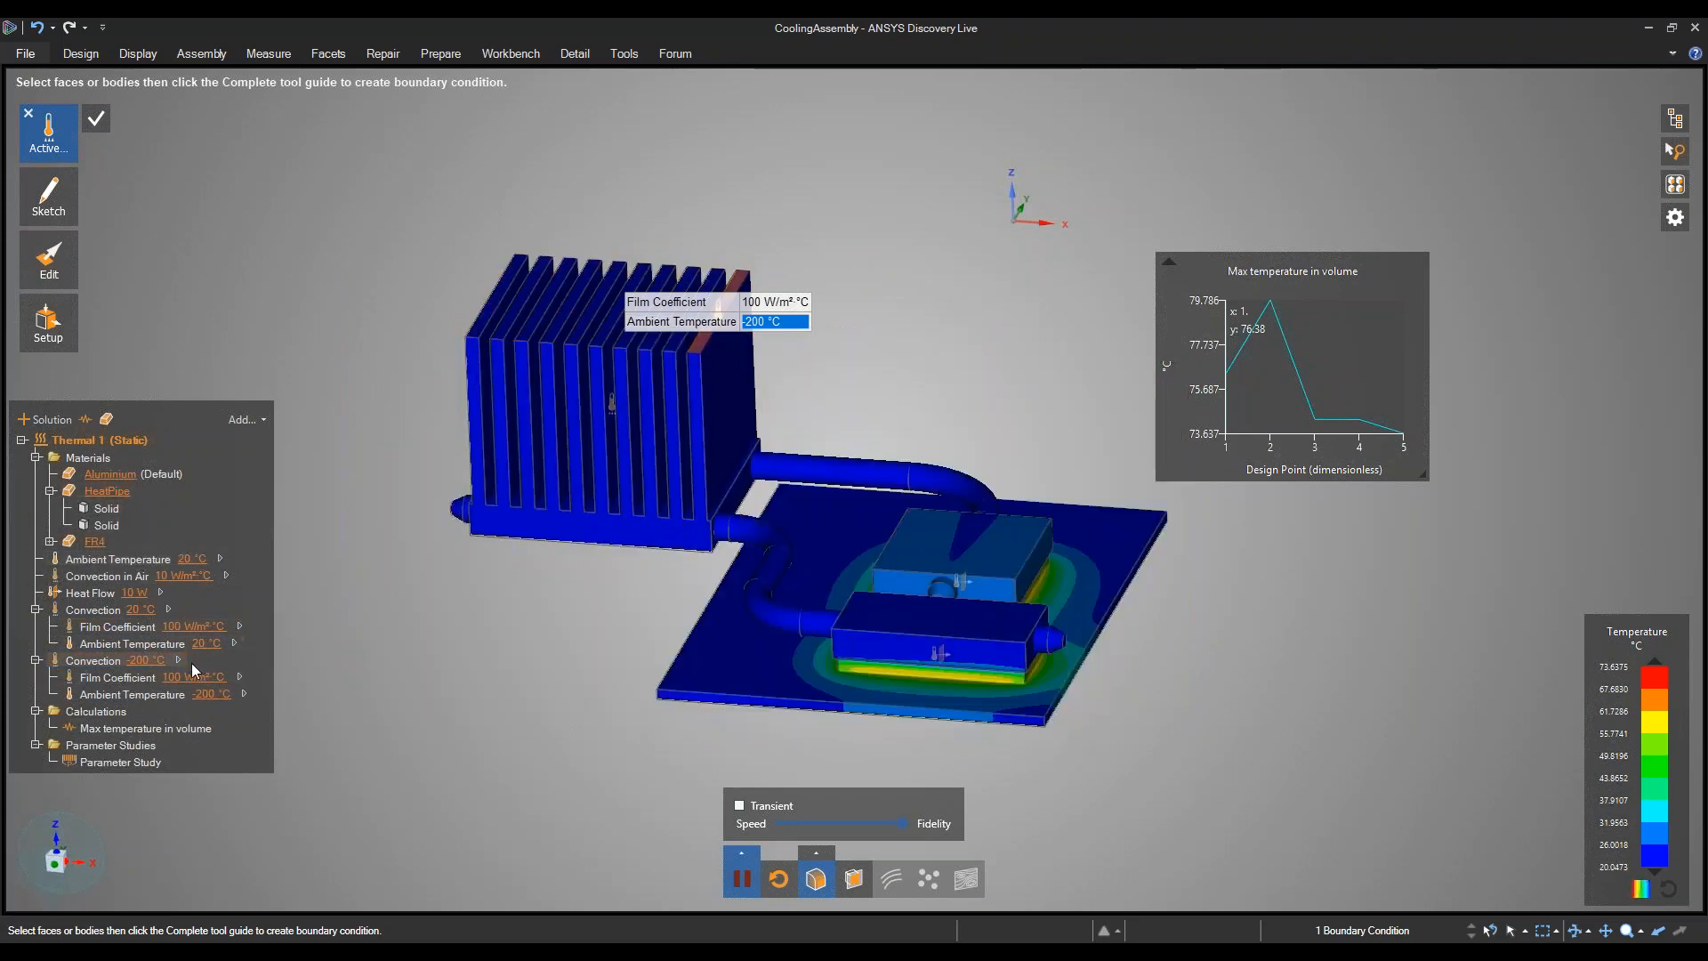
pyautogui.click(240, 676)
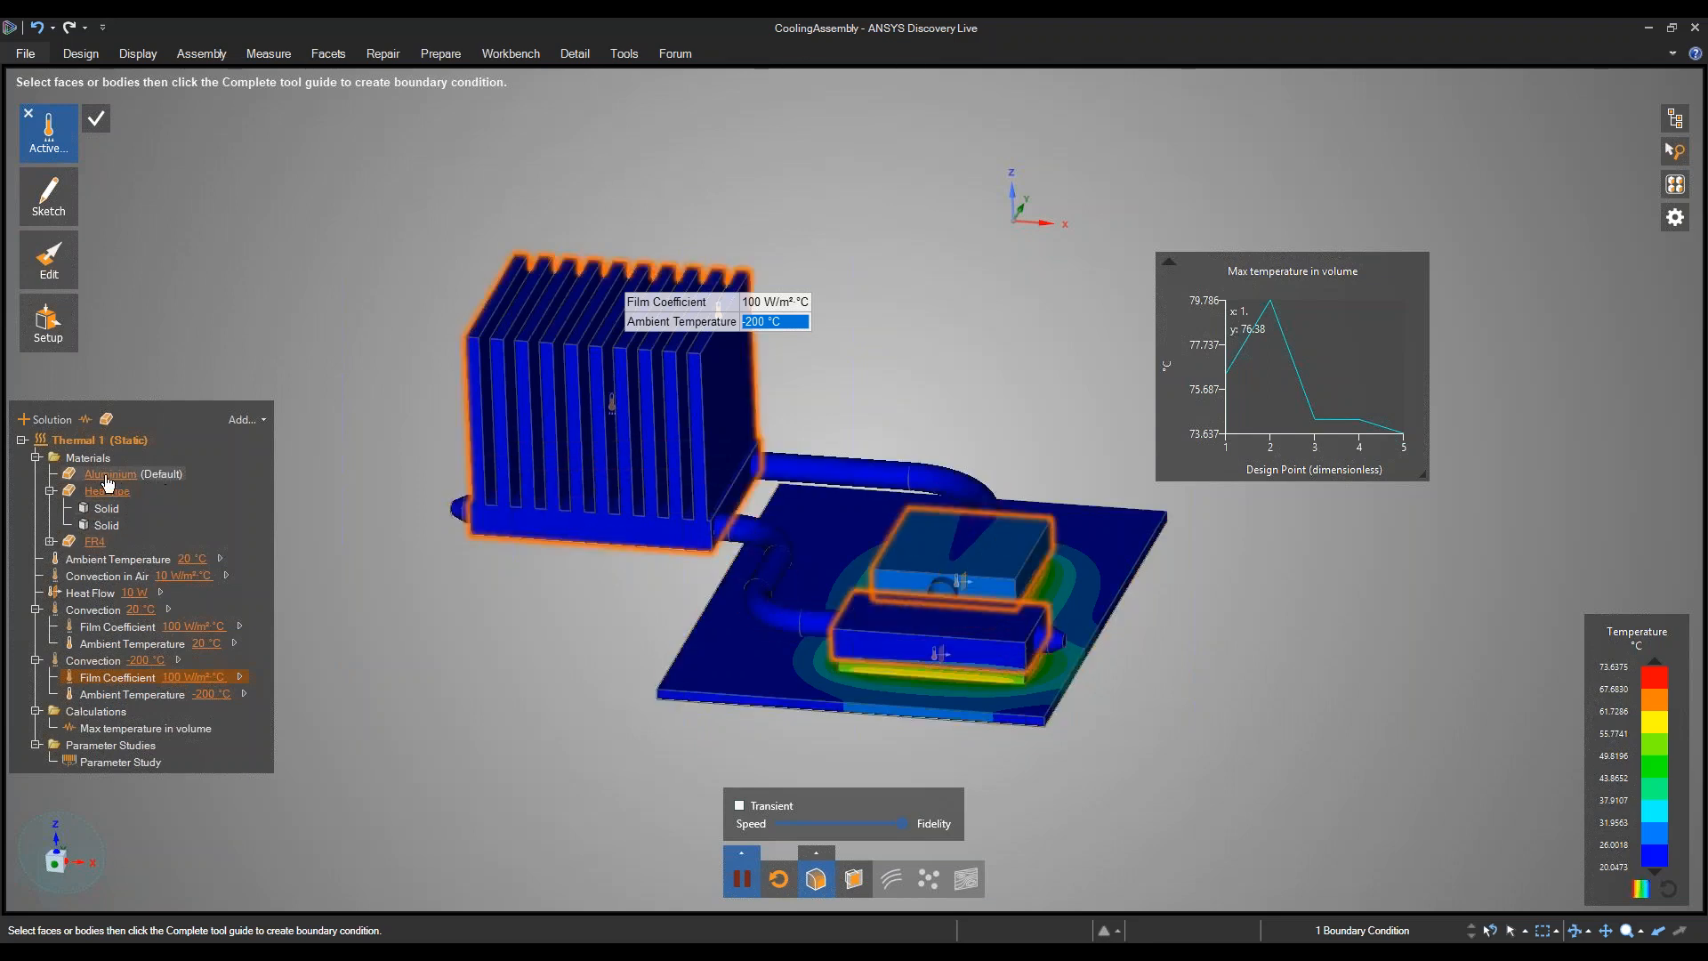
# Open the material library from the default Aluminium material and view the available materials.
pyautogui.rightClick(160, 477)
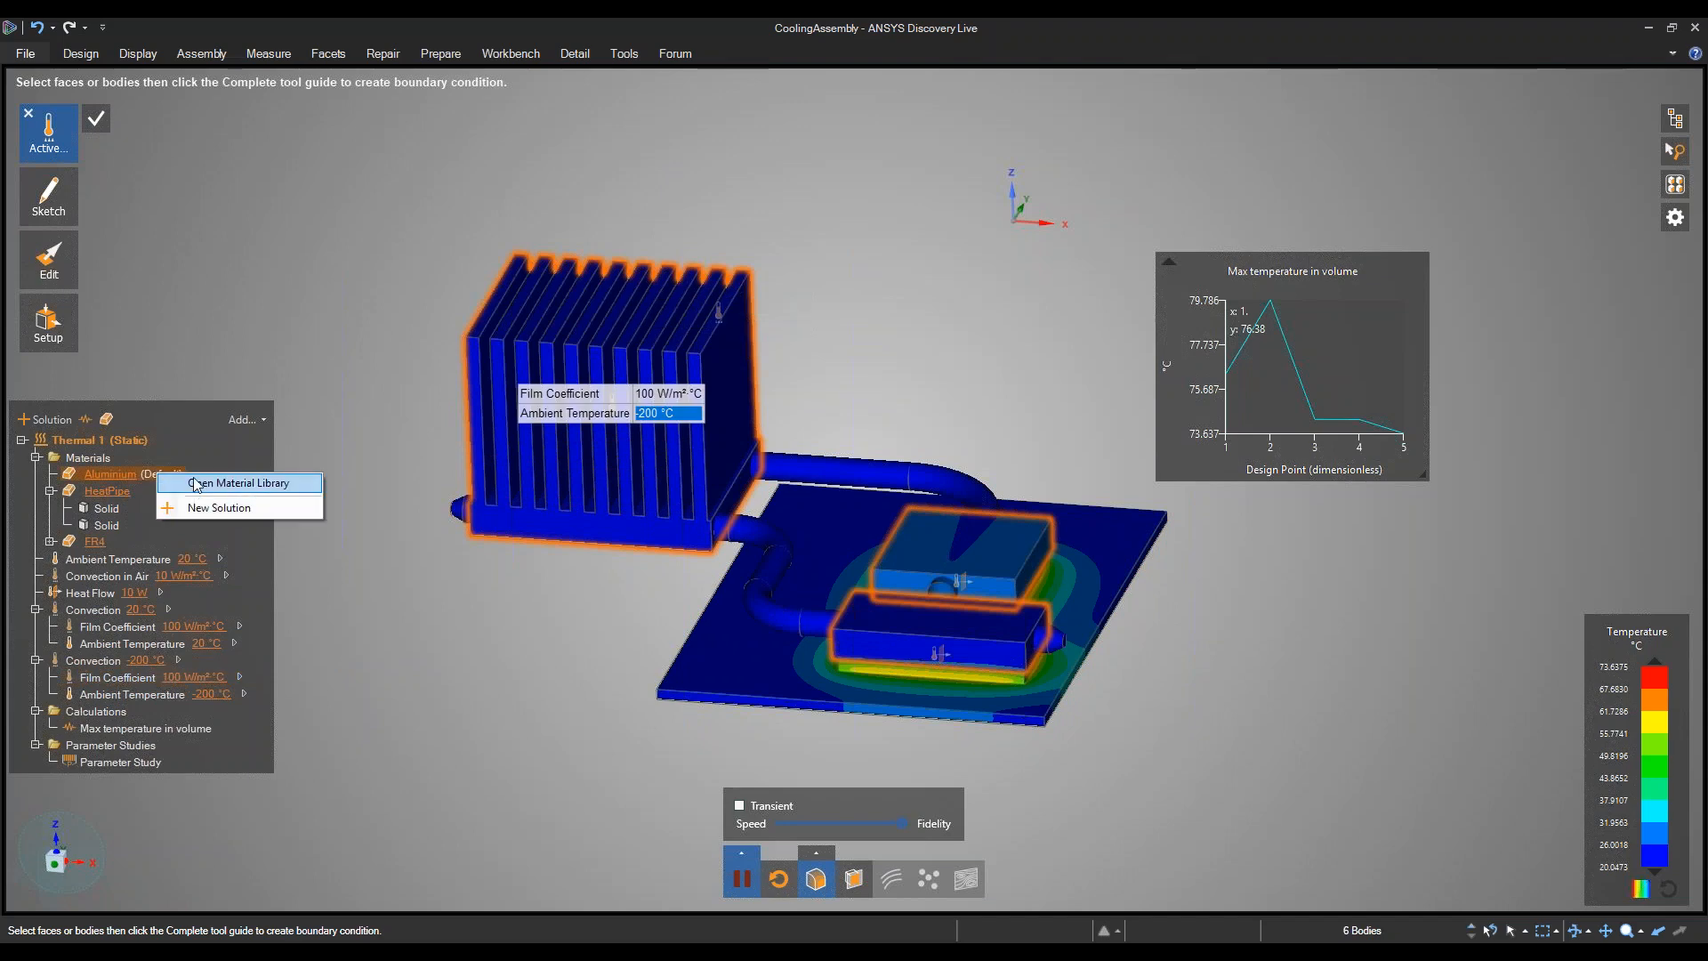
pyautogui.click(196, 483)
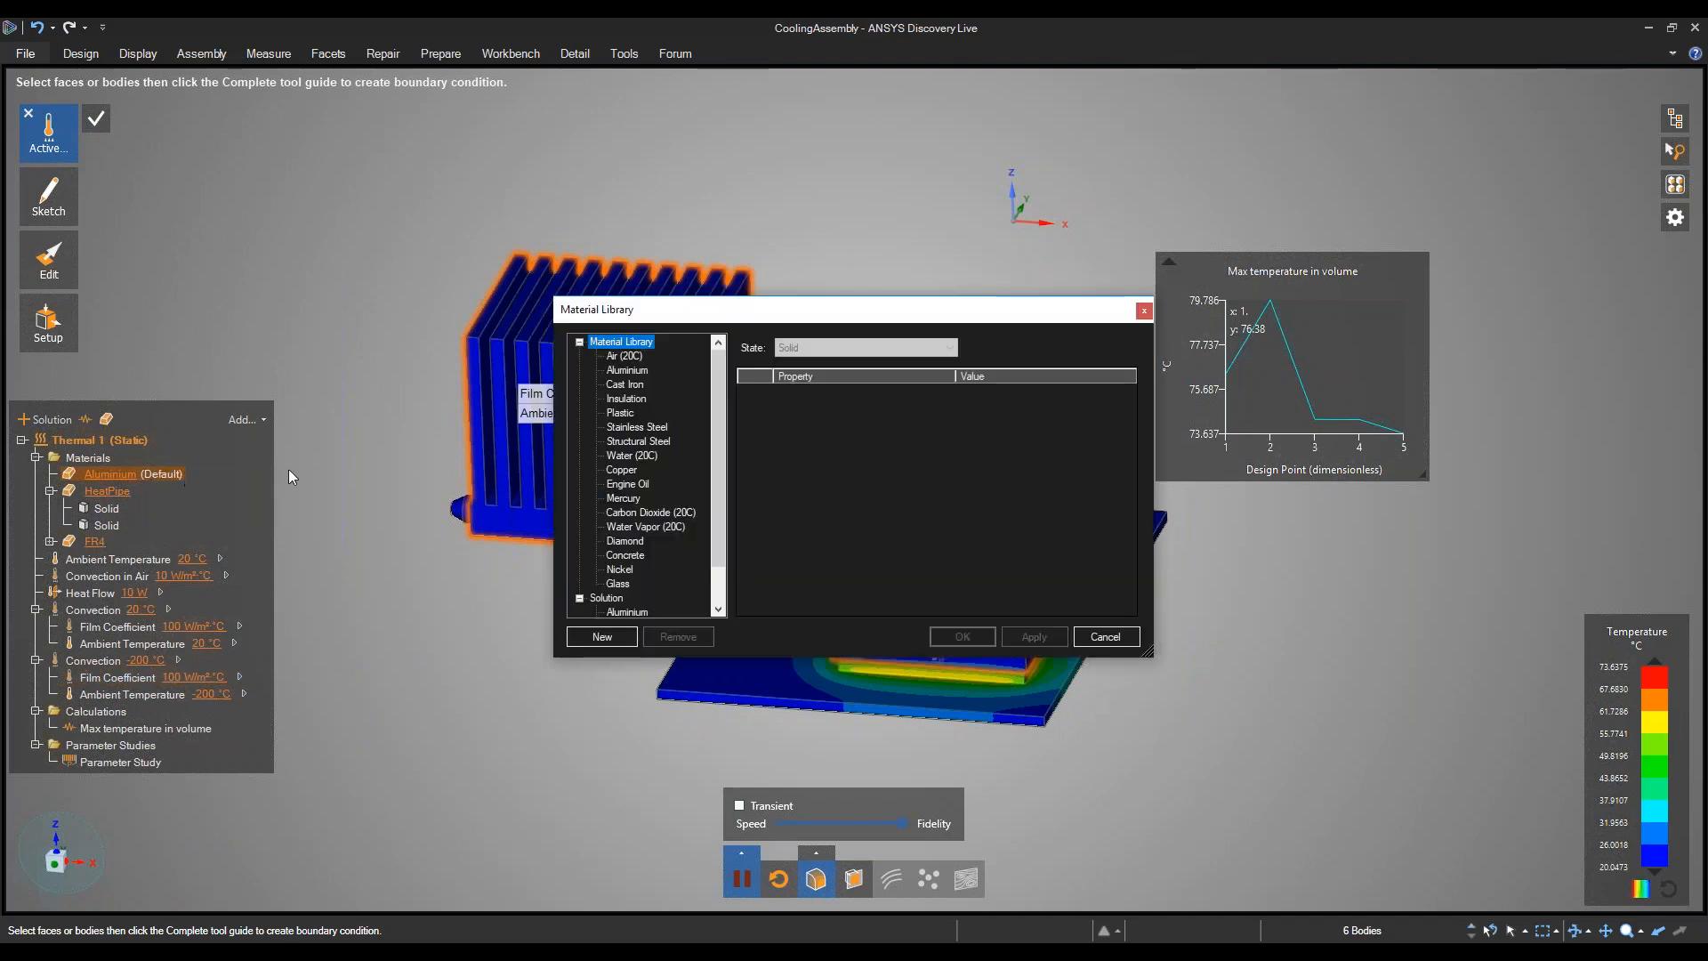
pyautogui.moveTo(725, 311); pyautogui.dragTo(687, 295)
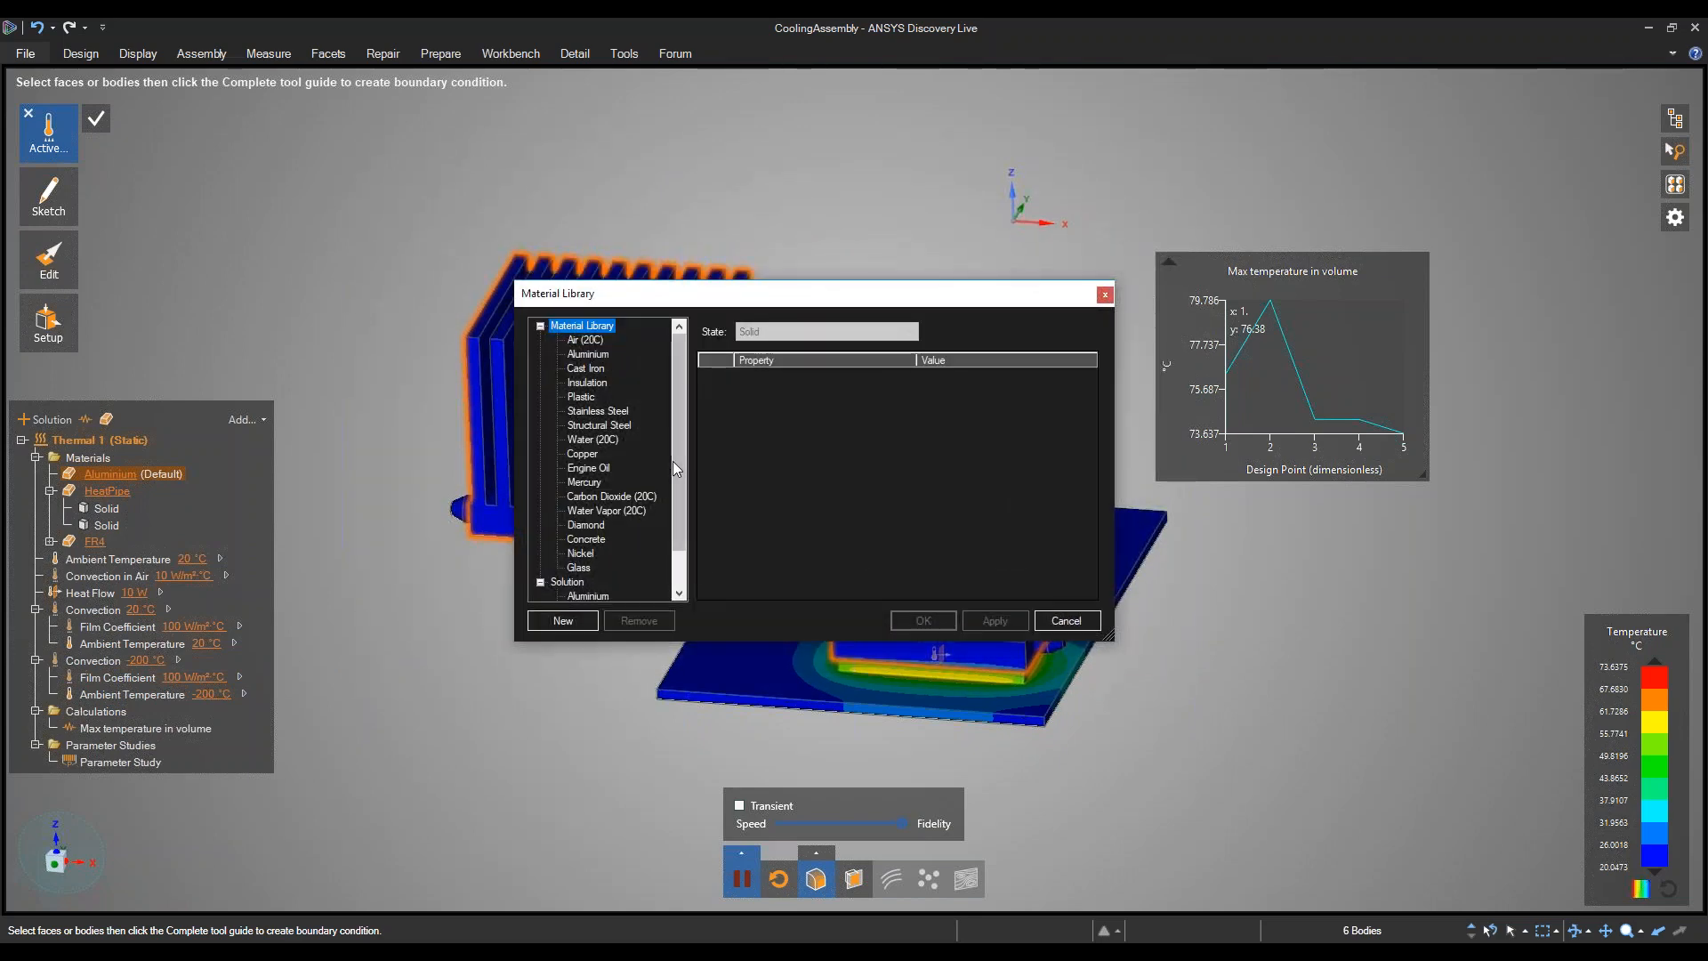
pyautogui.moveTo(675, 442)
pyautogui.mouseDown()
pyautogui.moveTo(682, 479)
pyautogui.moveTo(662, 418)
pyautogui.mouseUp()
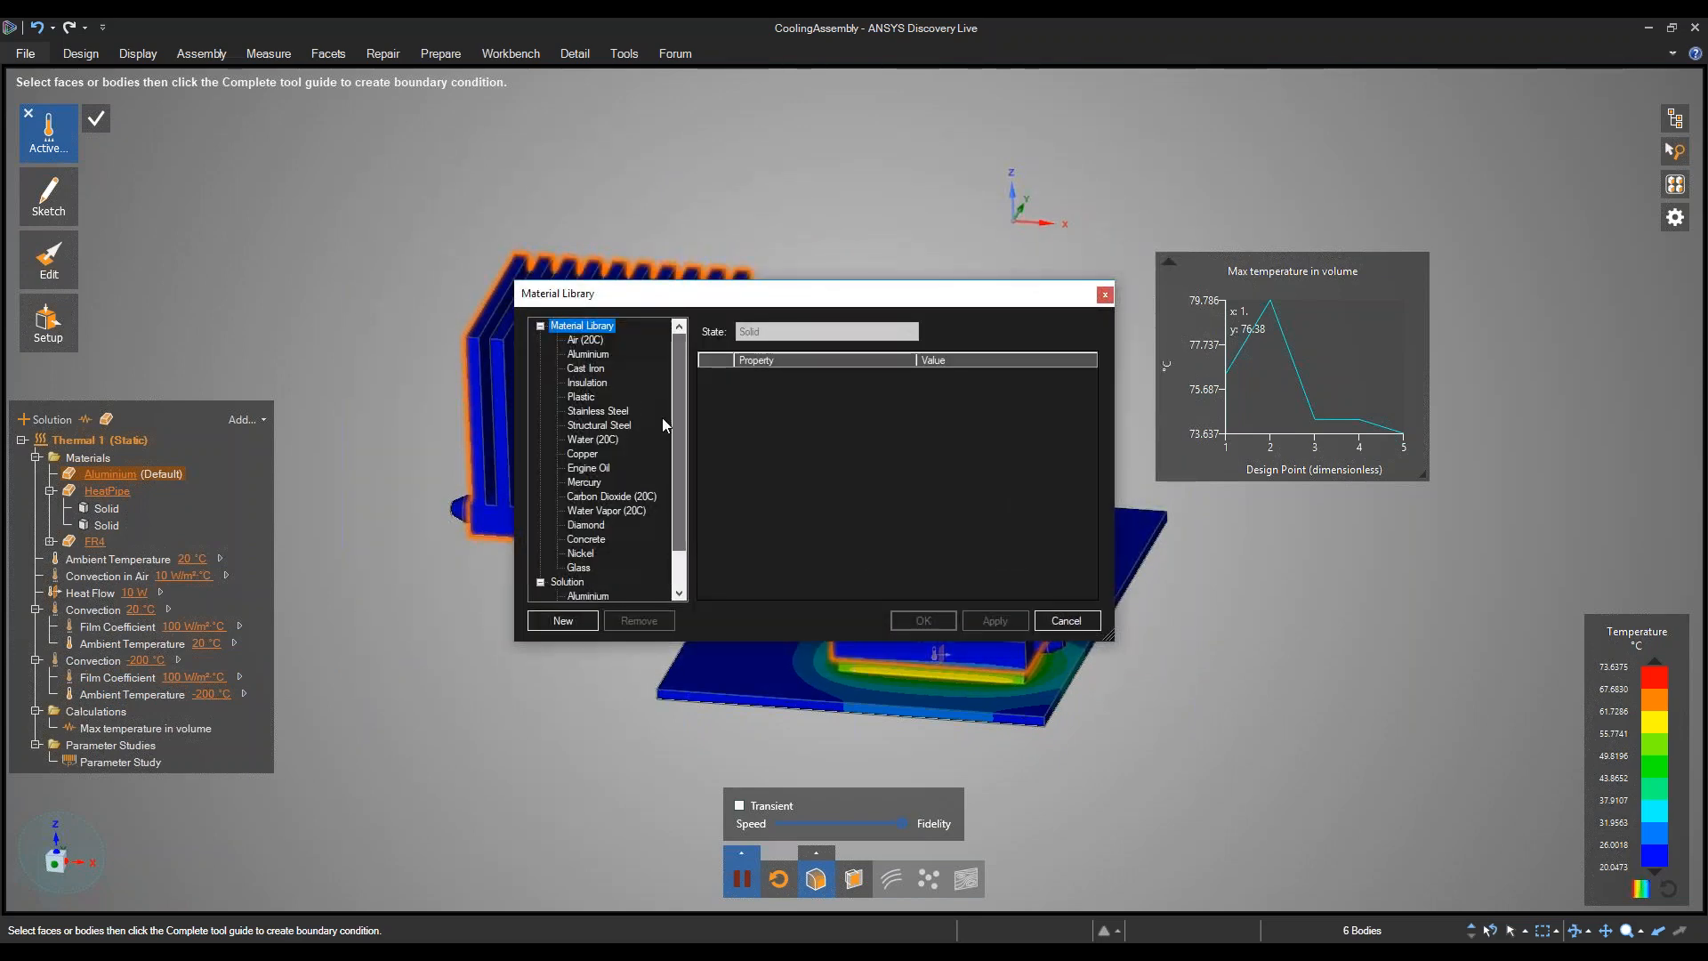
# Try adding a new blank solid material to the library, view the solution's own materials, and leave the library without saving.
pyautogui.click(582, 622)
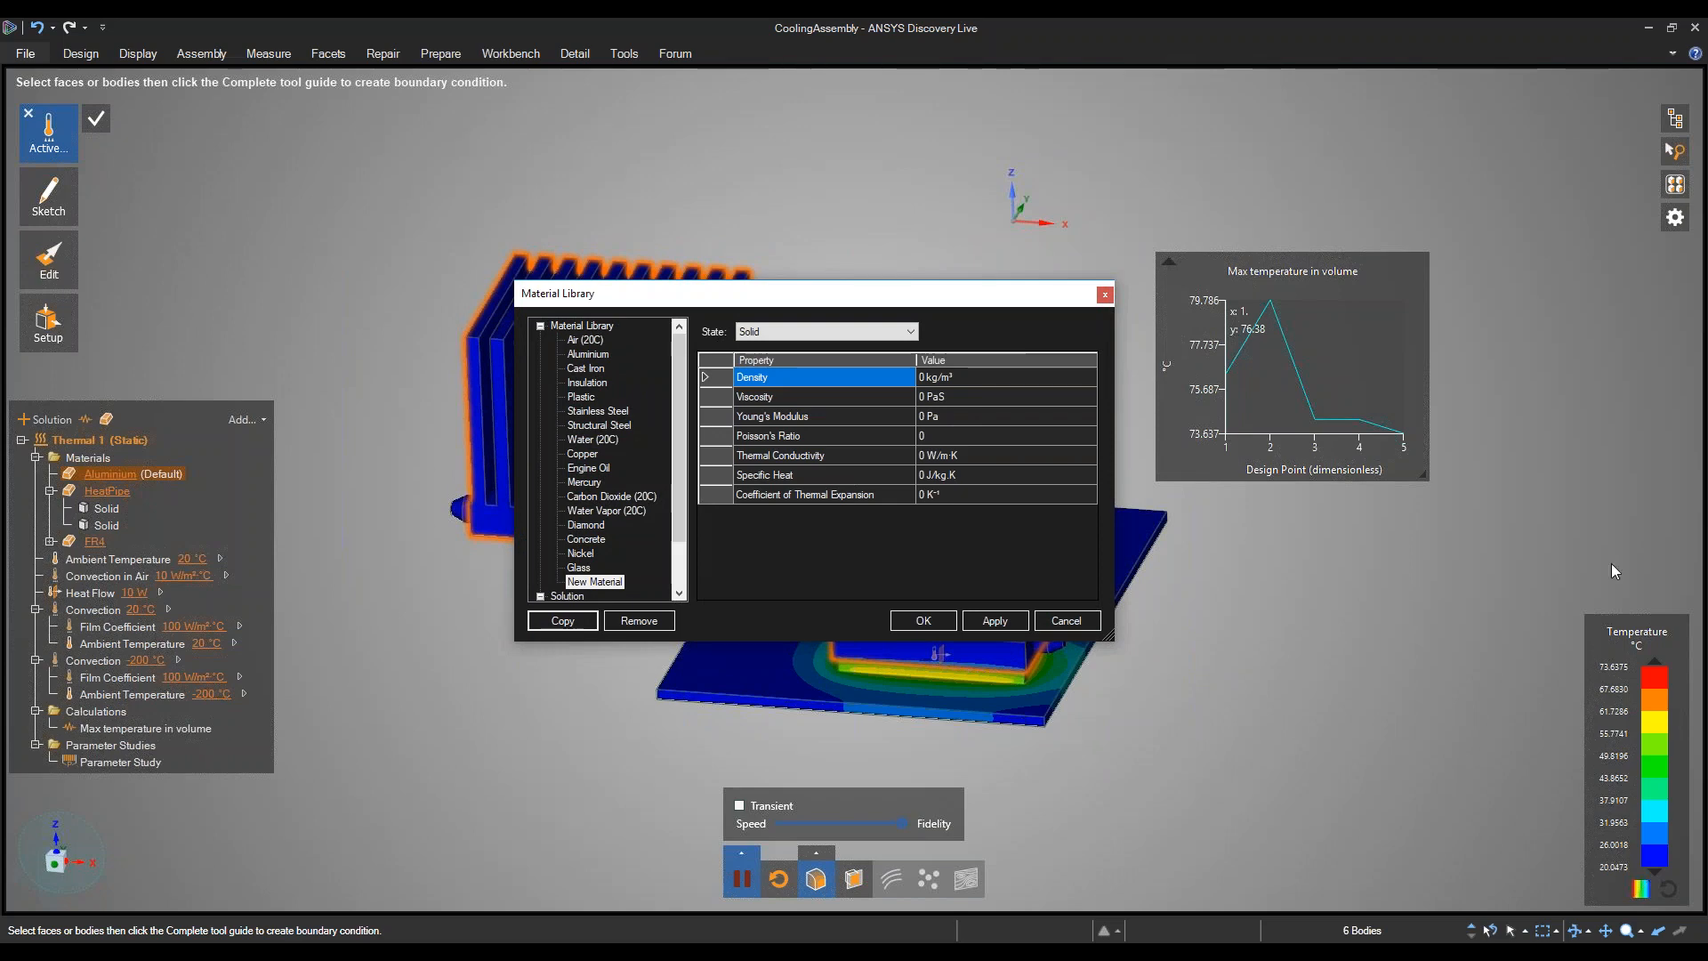
pyautogui.click(1703, 616)
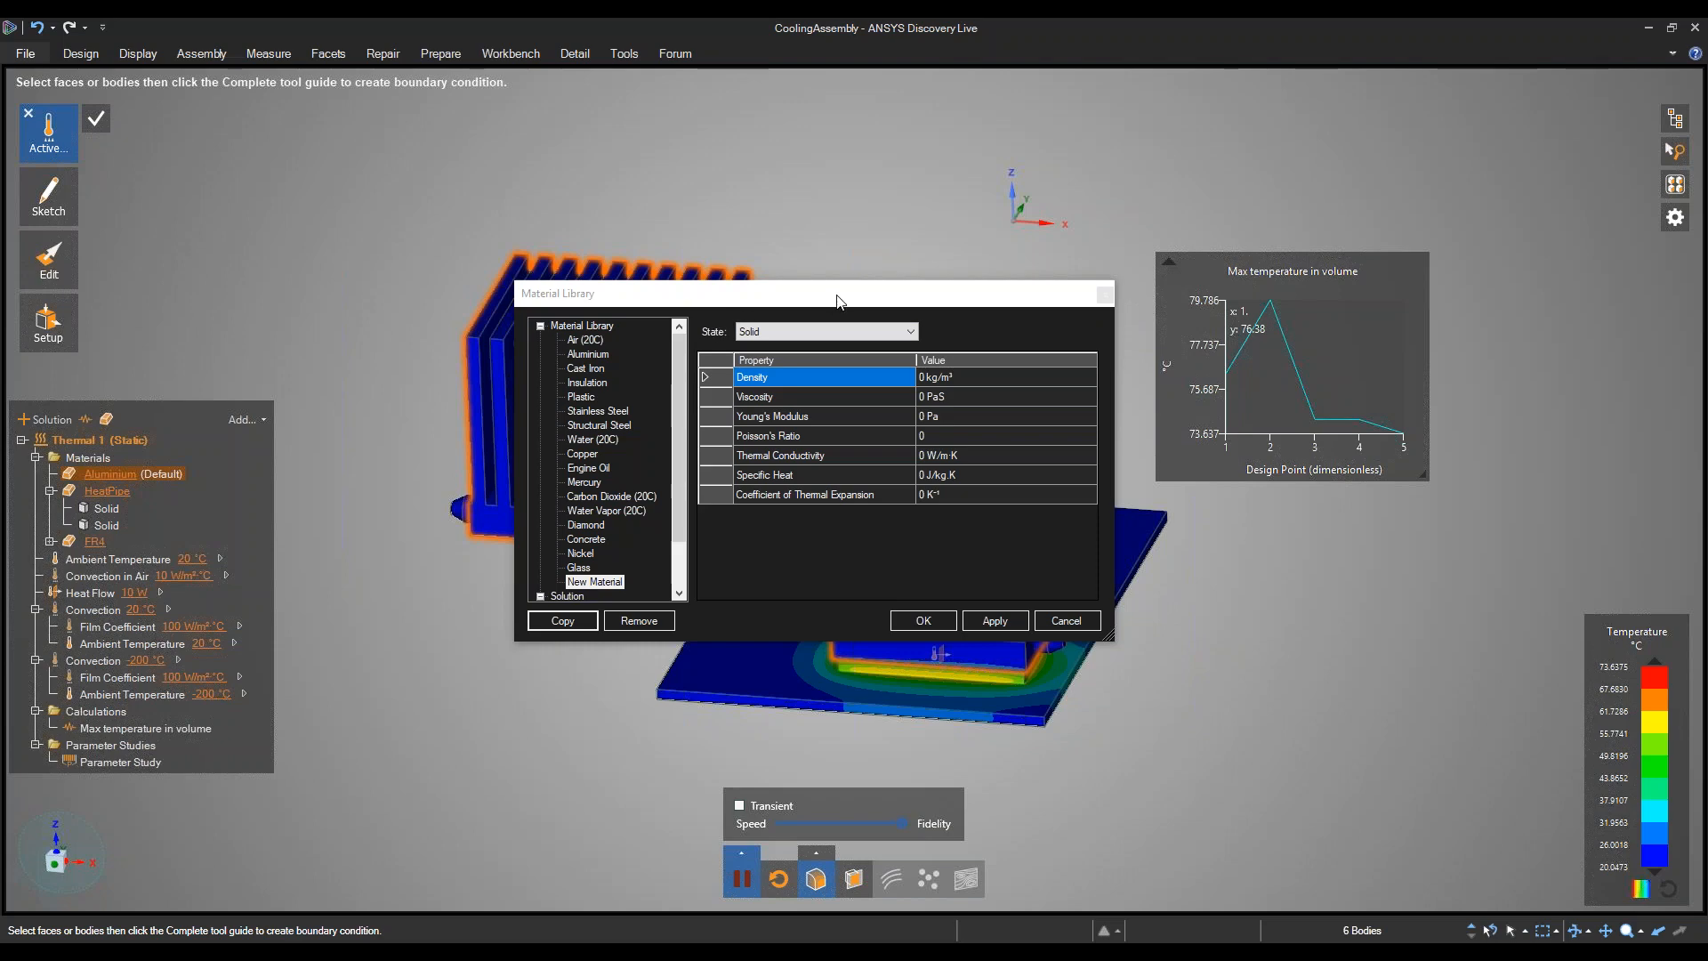
pyautogui.moveTo(838, 301); pyautogui.dragTo(824, 236)
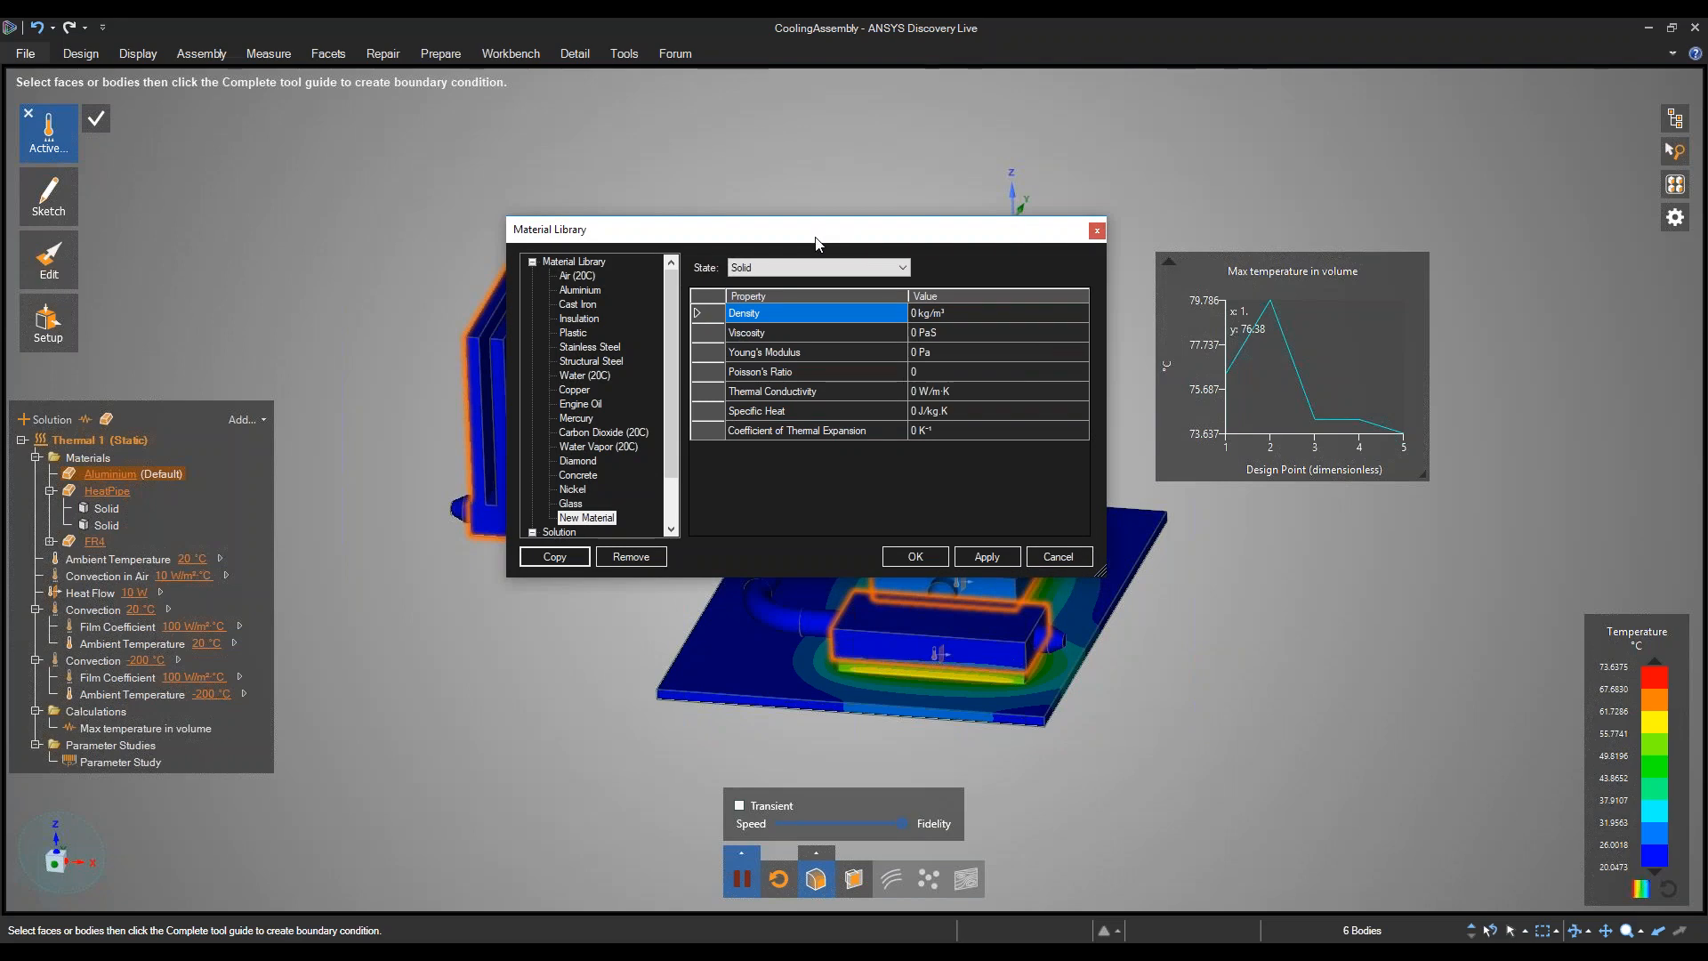
pyautogui.moveTo(816, 240); pyautogui.dragTo(750, 256)
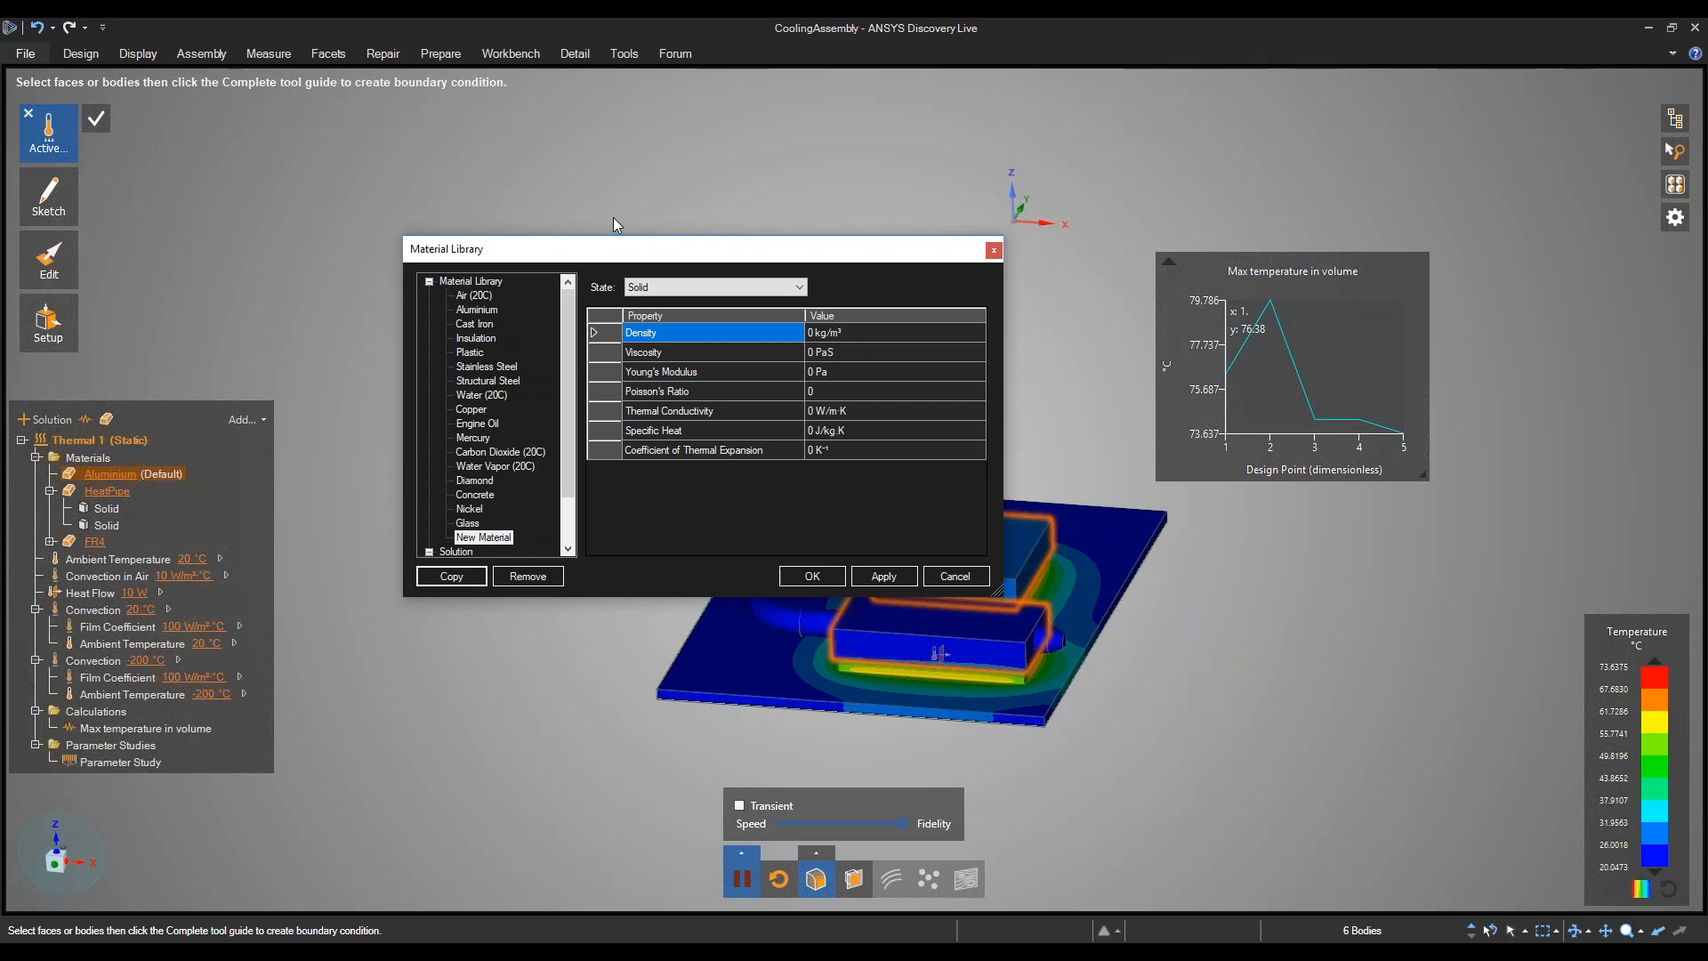
pyautogui.moveTo(569, 455); pyautogui.dragTo(568, 491)
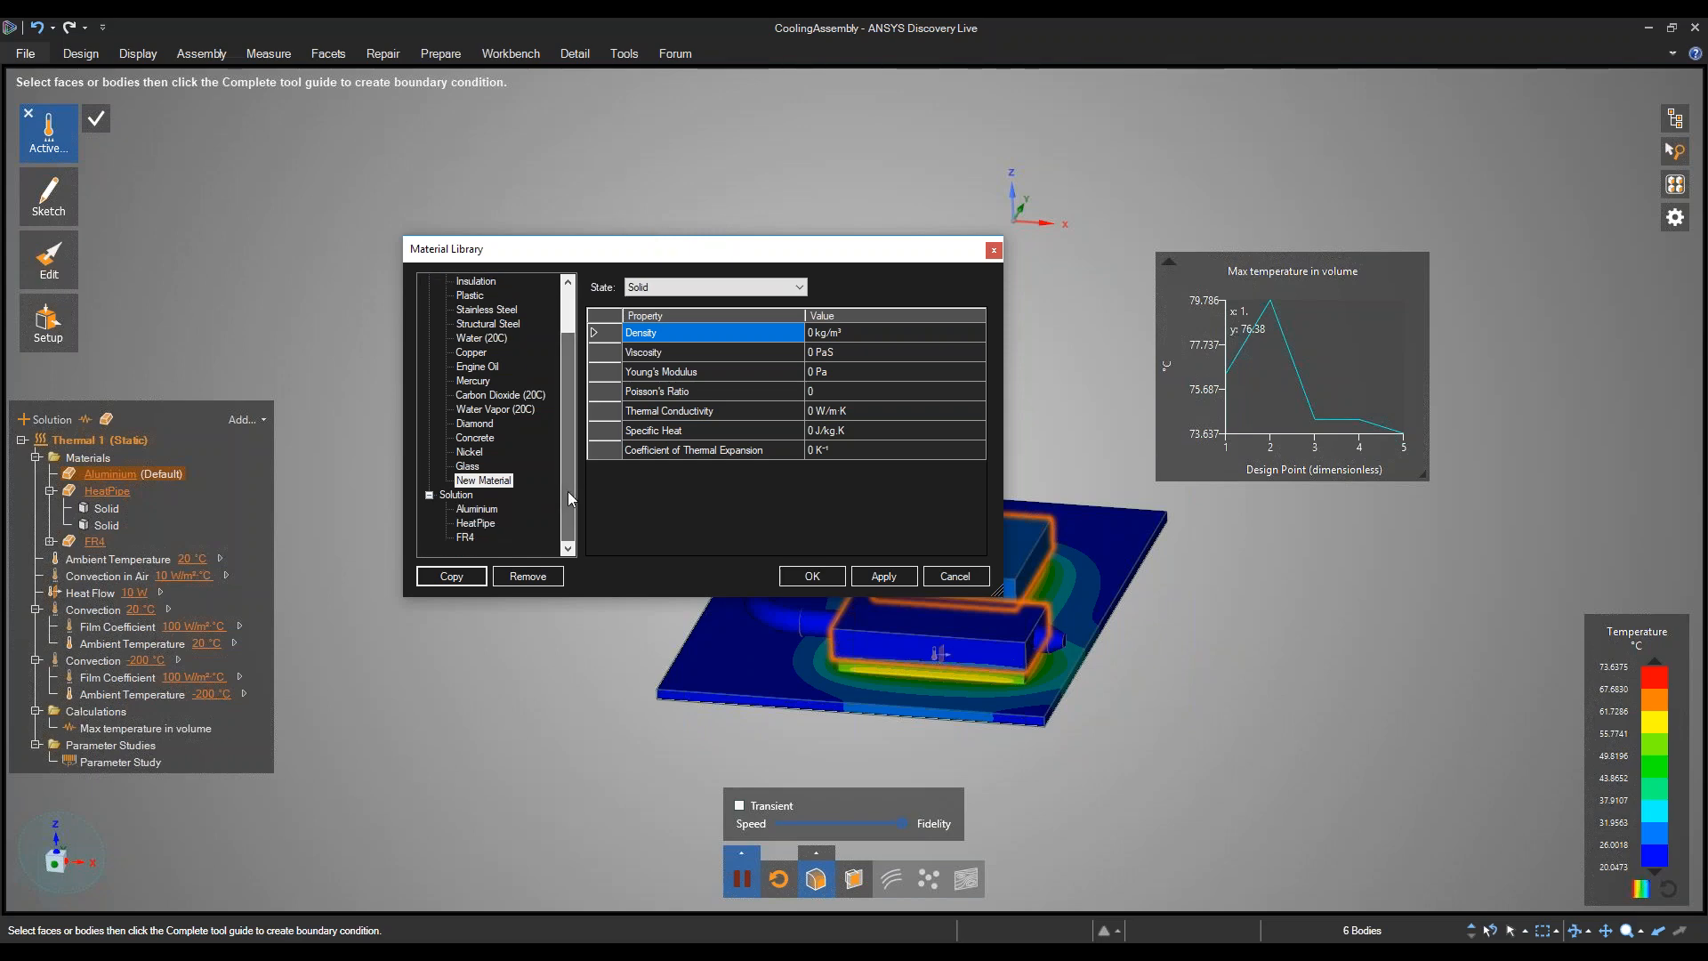
pyautogui.click(955, 576)
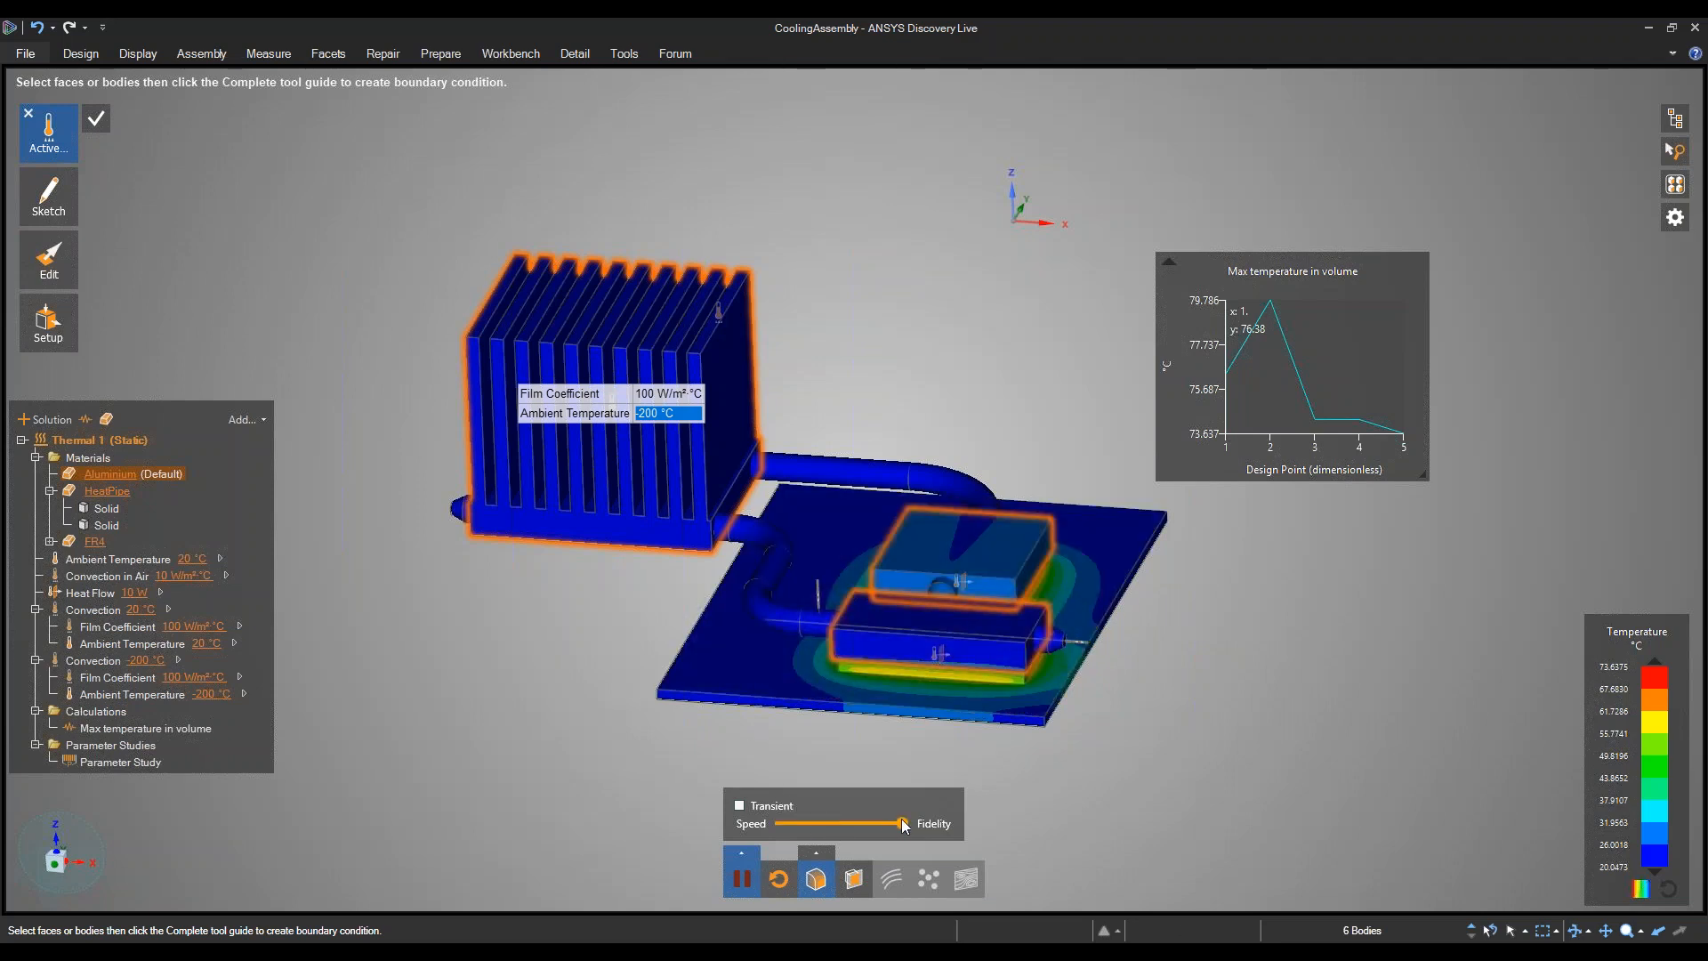
# Move the maximum temperature chart up above the circuit board, clear of the assembly, and clear the selection of the aluminium bodies.
pyautogui.moveTo(902, 823); pyautogui.dragTo(834, 828)
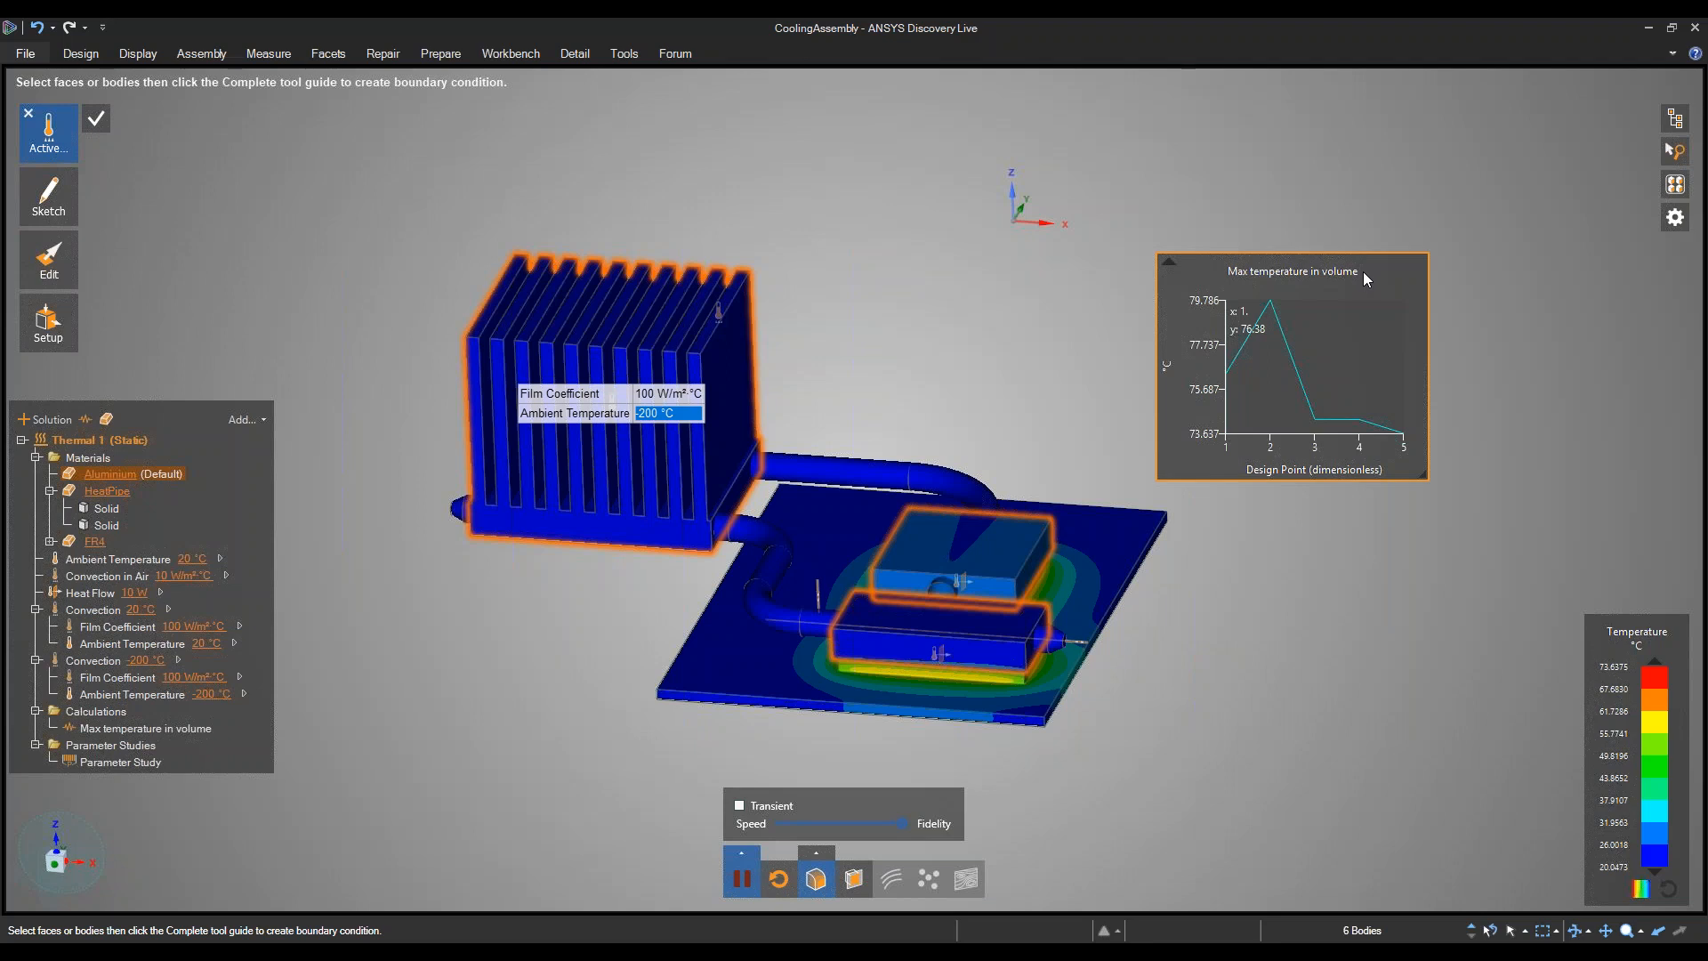
pyautogui.moveTo(1363, 270); pyautogui.dragTo(1289, 105)
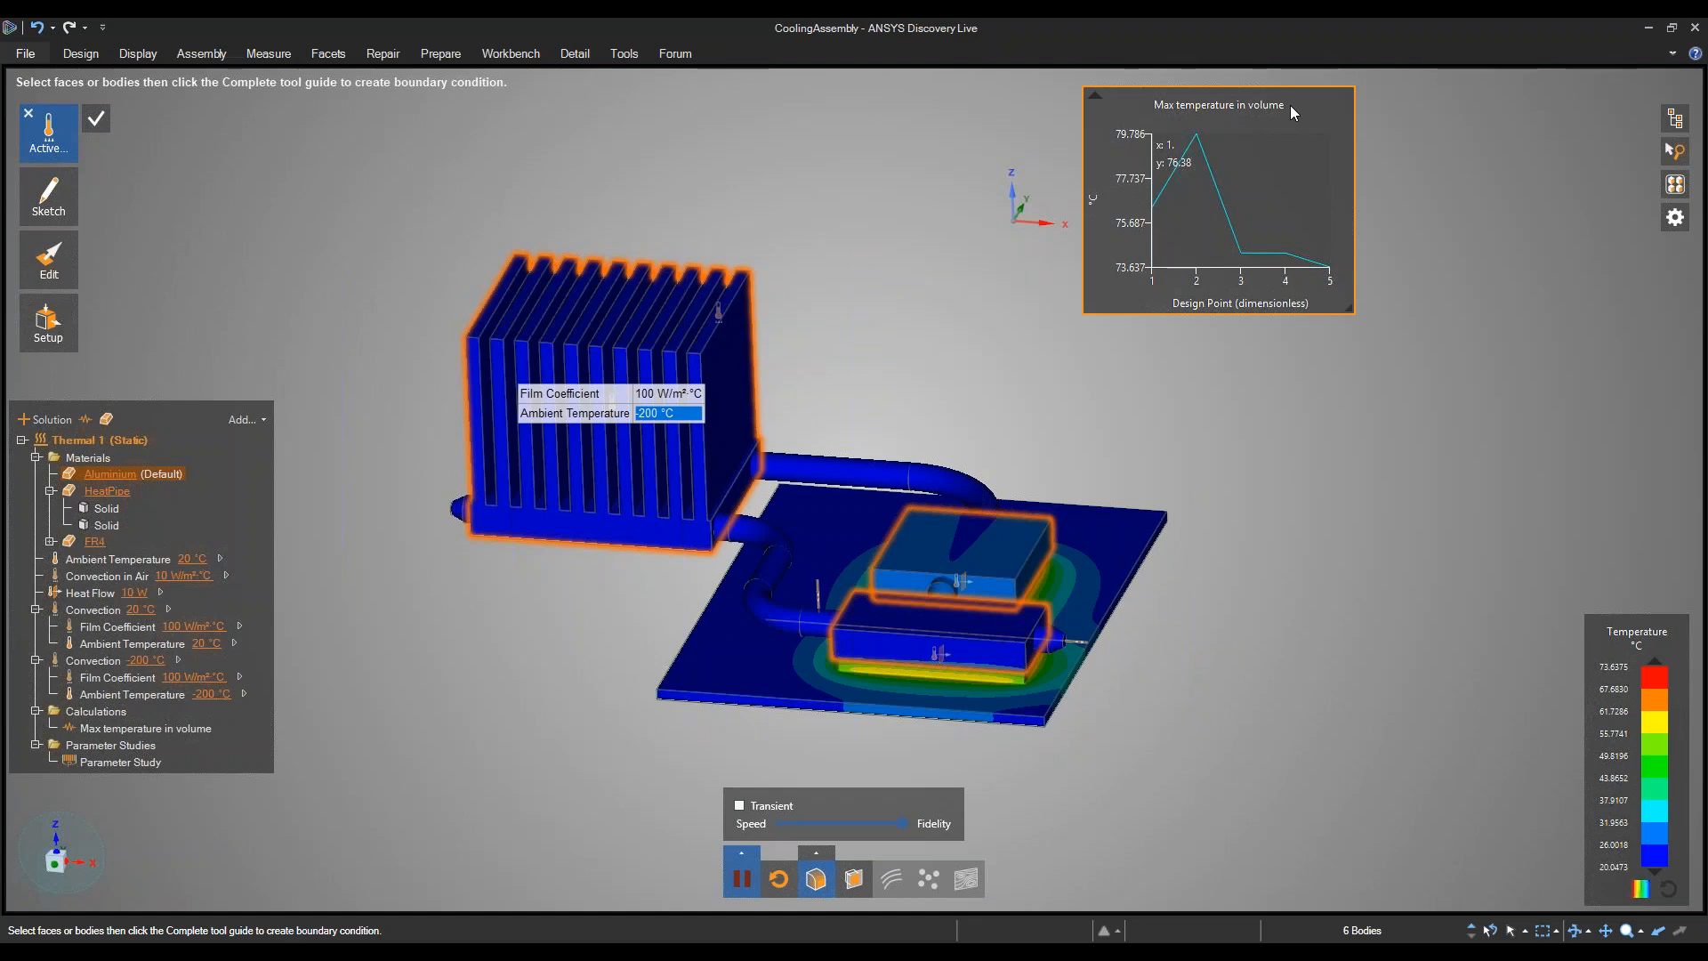
pyautogui.press('Return')
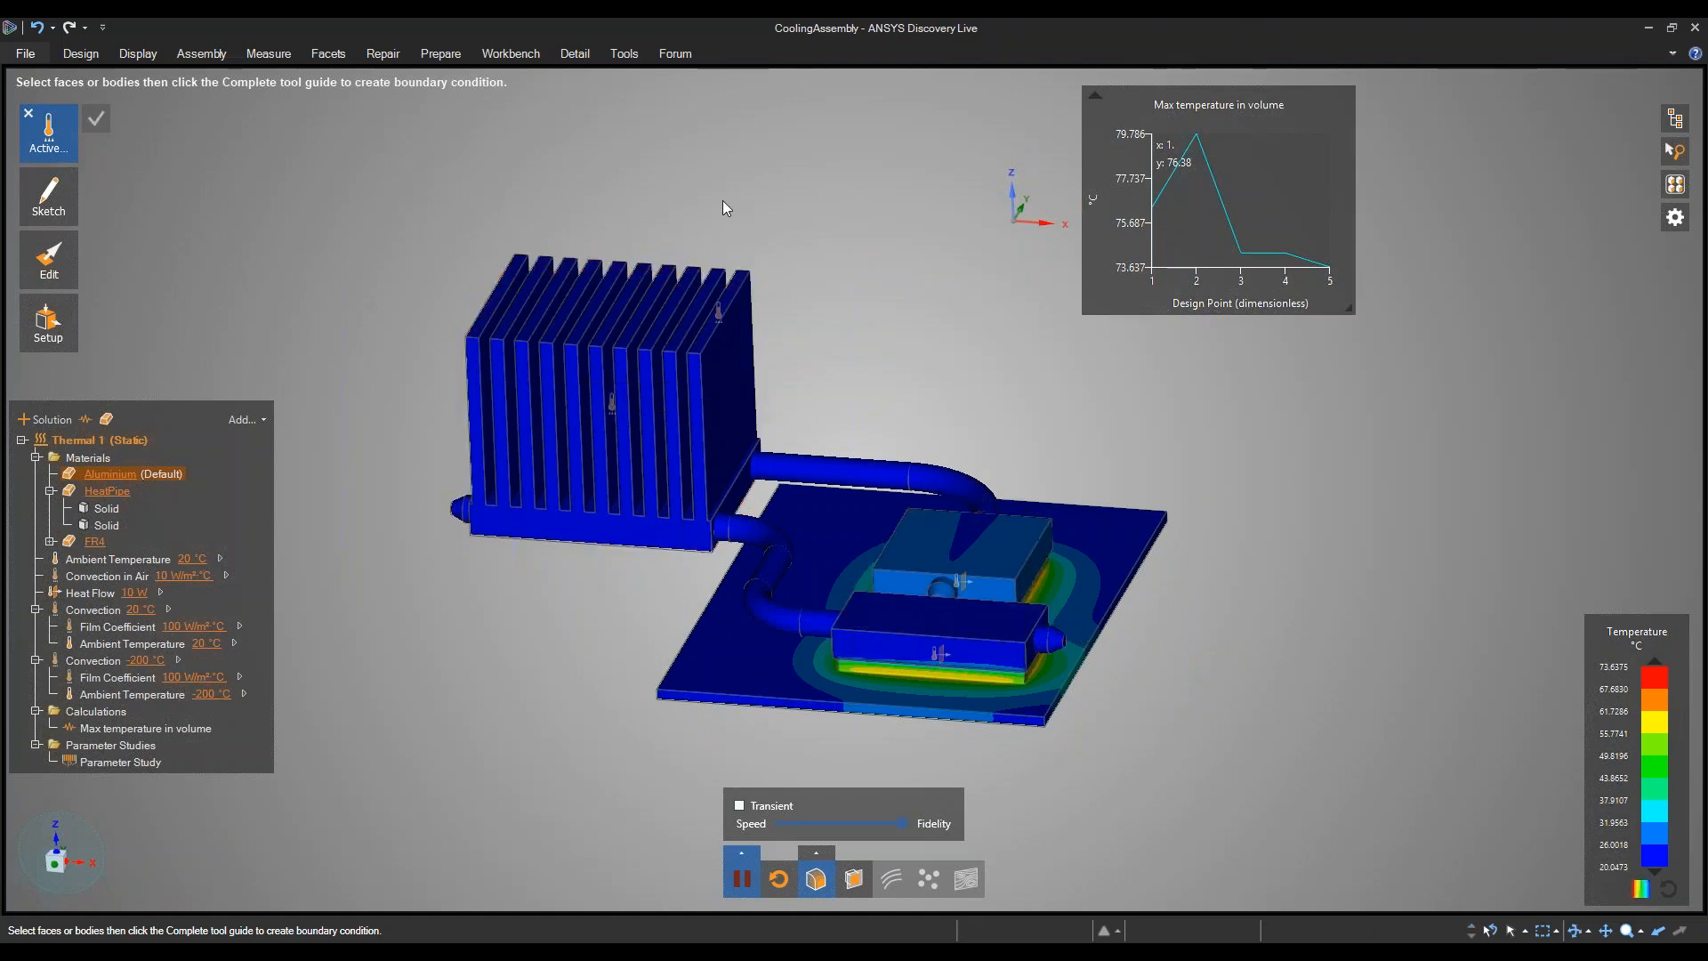